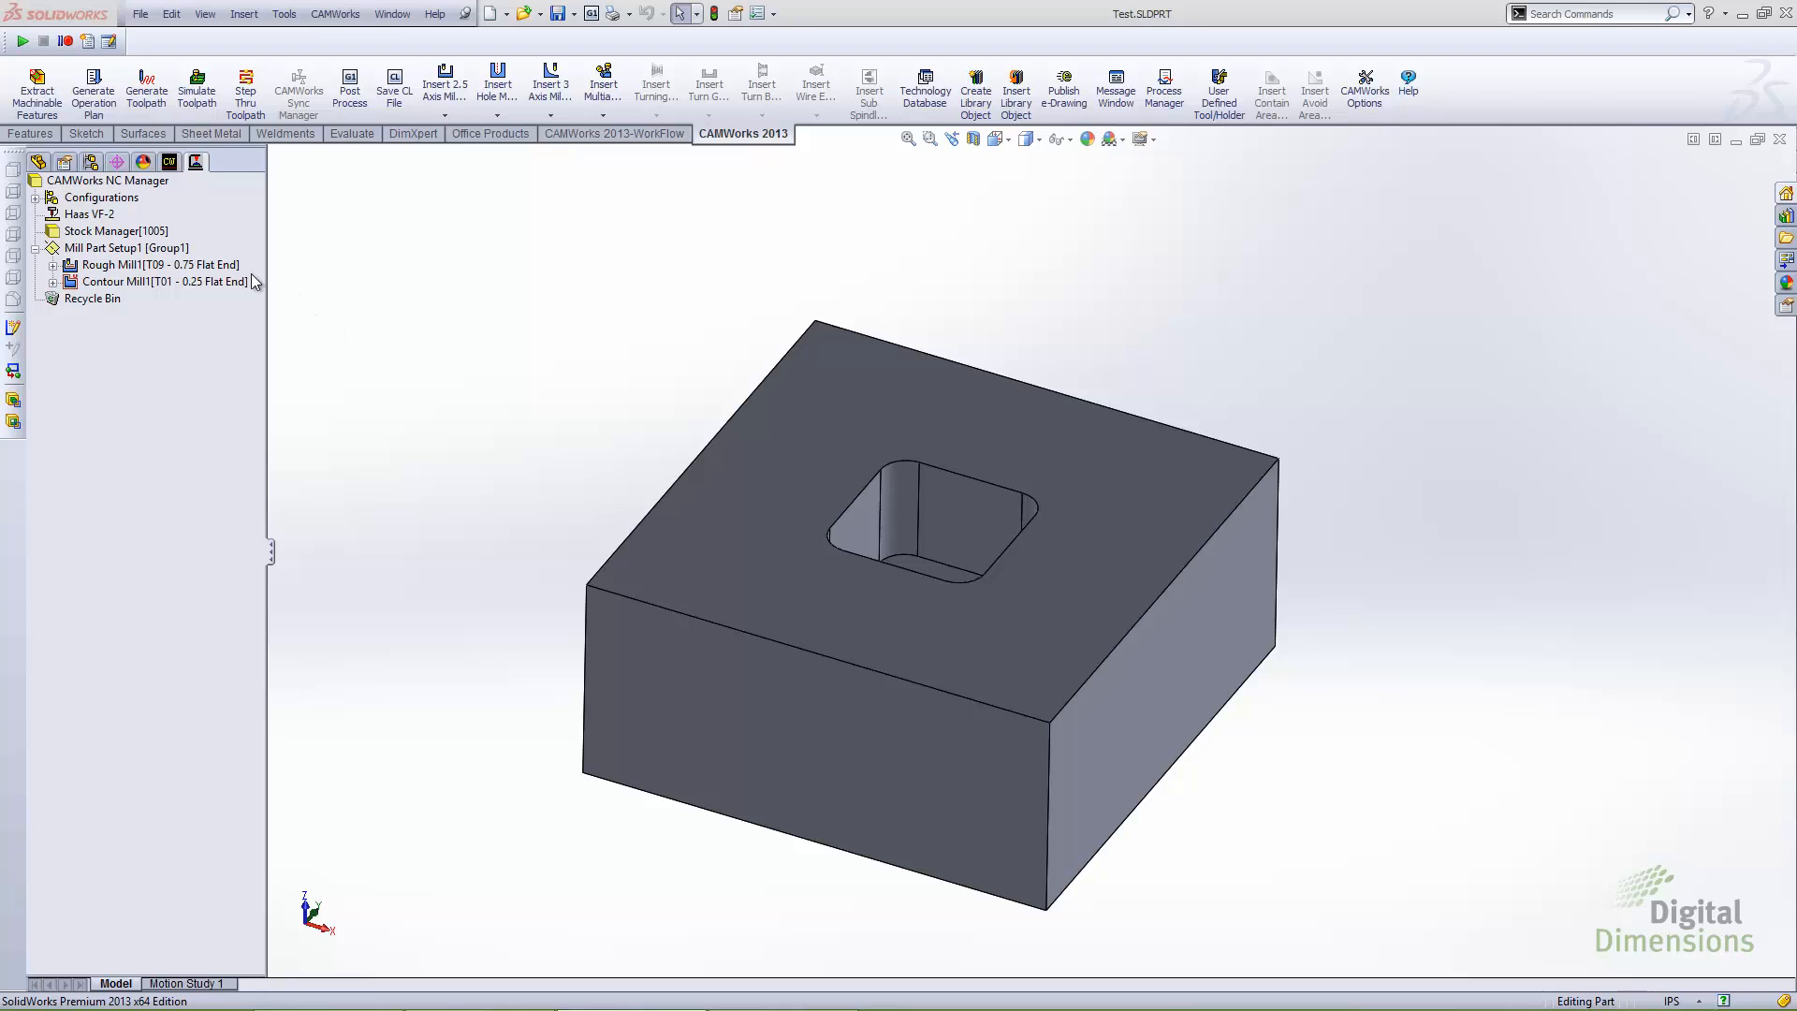
Start Post Process to check the available output file types, leaving without saving any code
{"action": "mouse_move", "coordinate": [228, 281]}
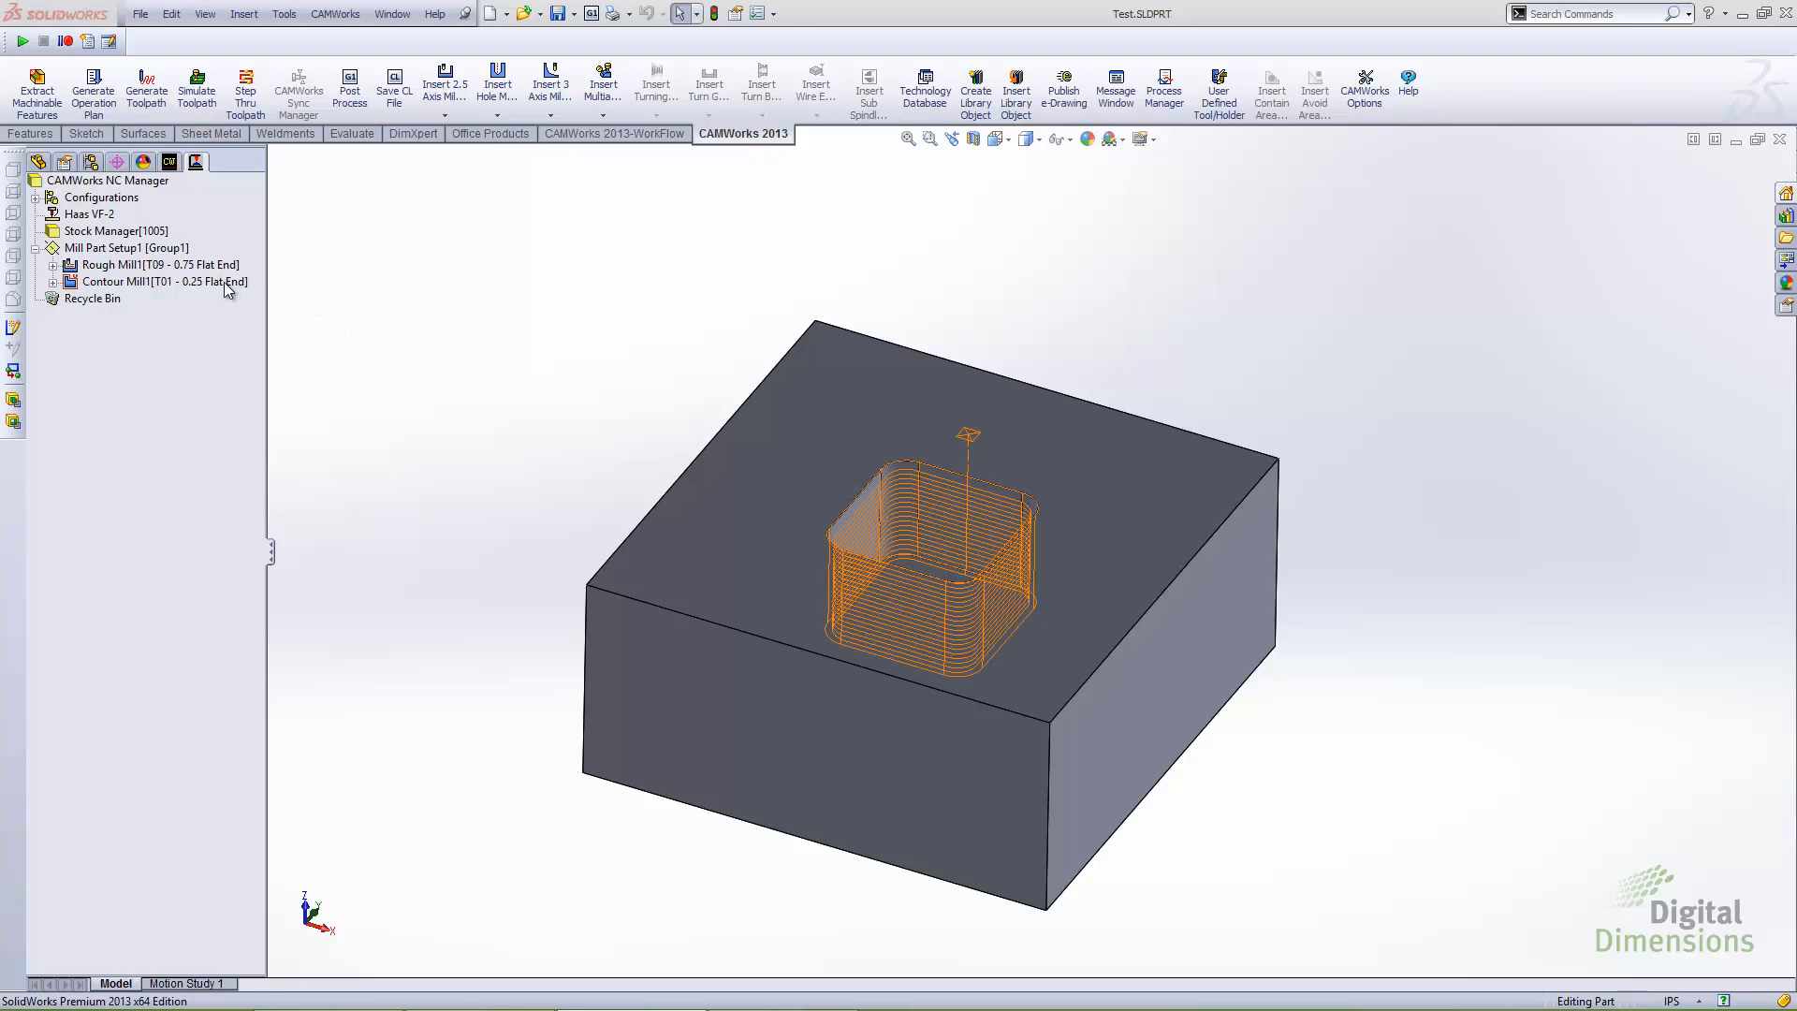
{"action": "left_click", "coordinate": [351, 113]}
{"action": "left_click_drag", "start_coordinate": [721, 273], "coordinate": [618, 232]}
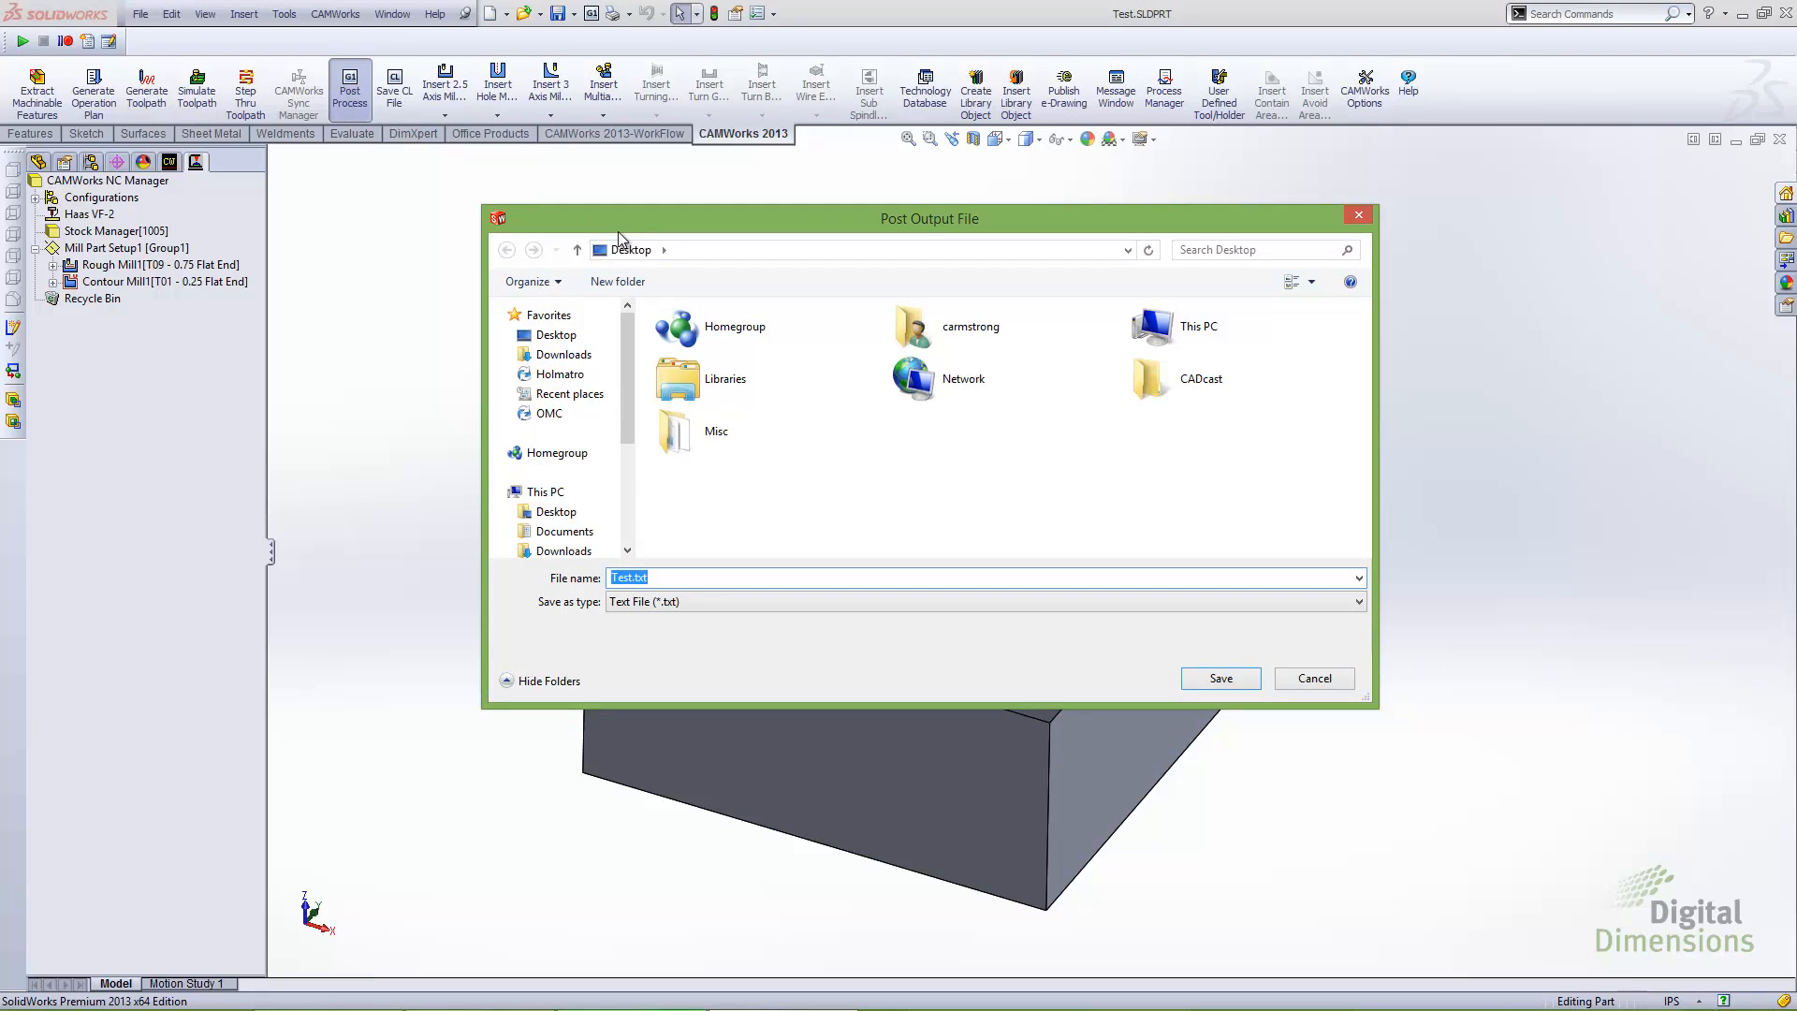
{"action": "left_click", "coordinate": [700, 604]}
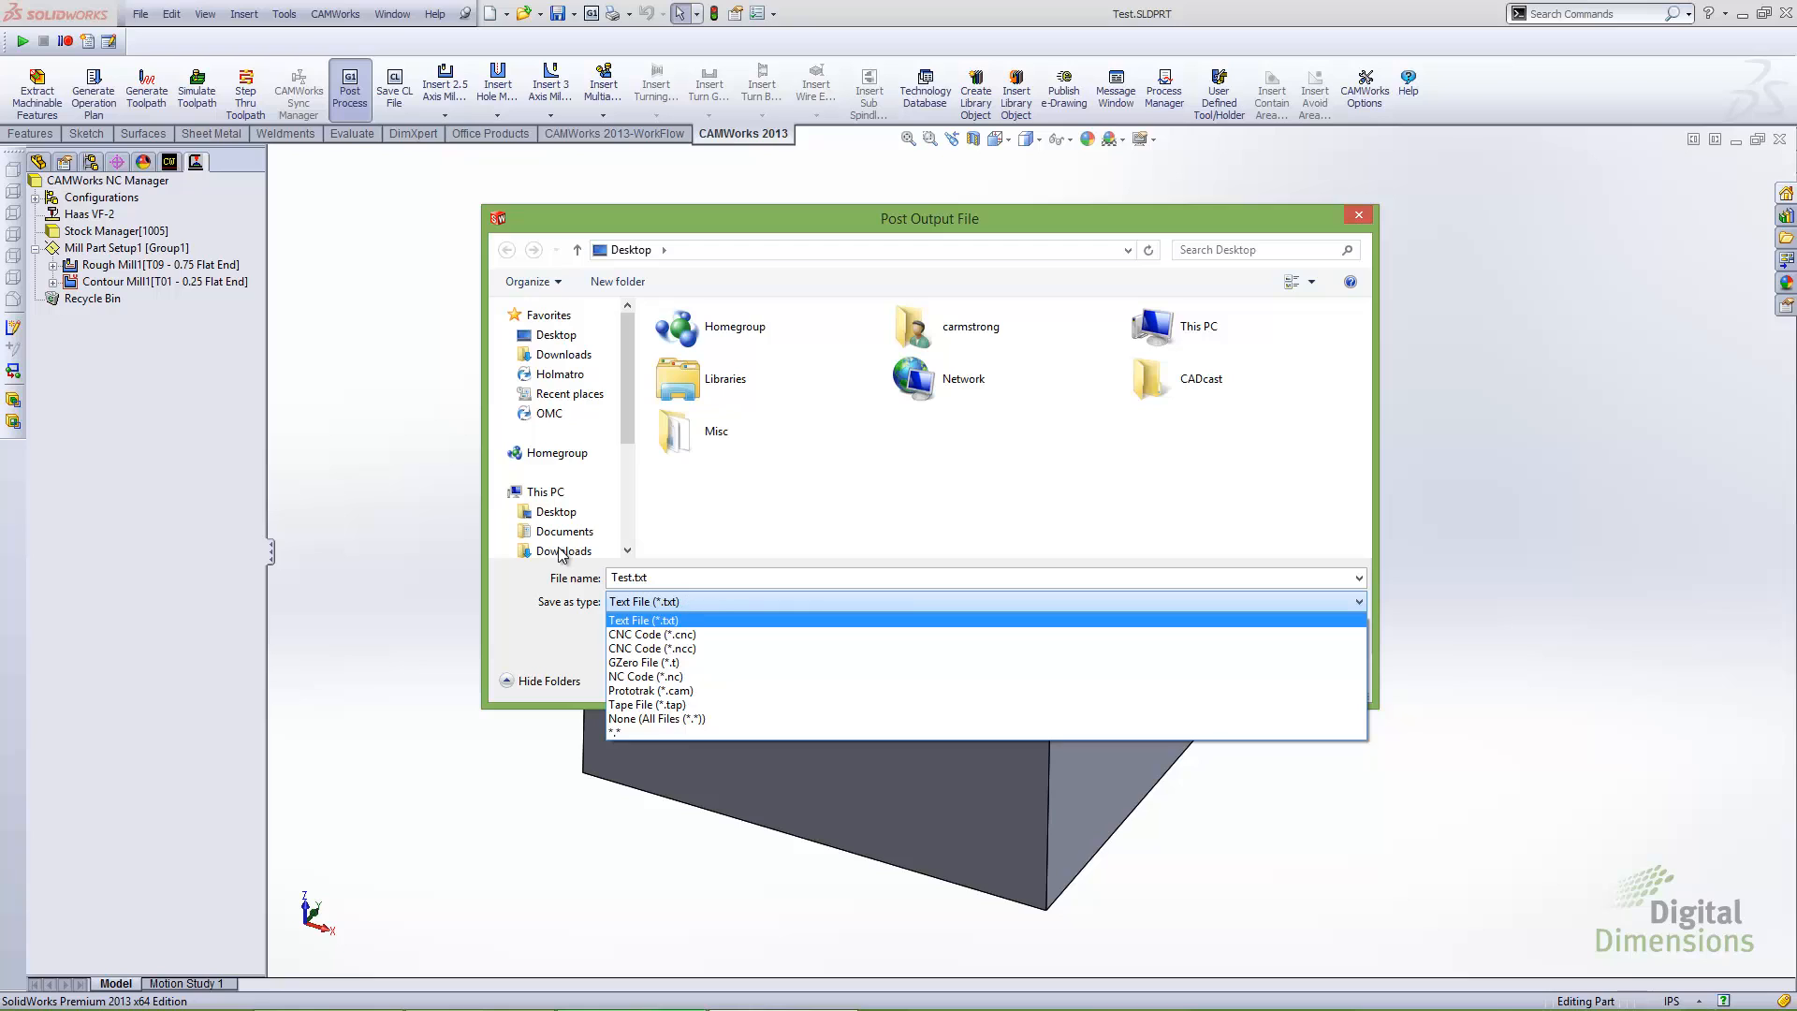
{"action": "left_click", "coordinate": [761, 606]}
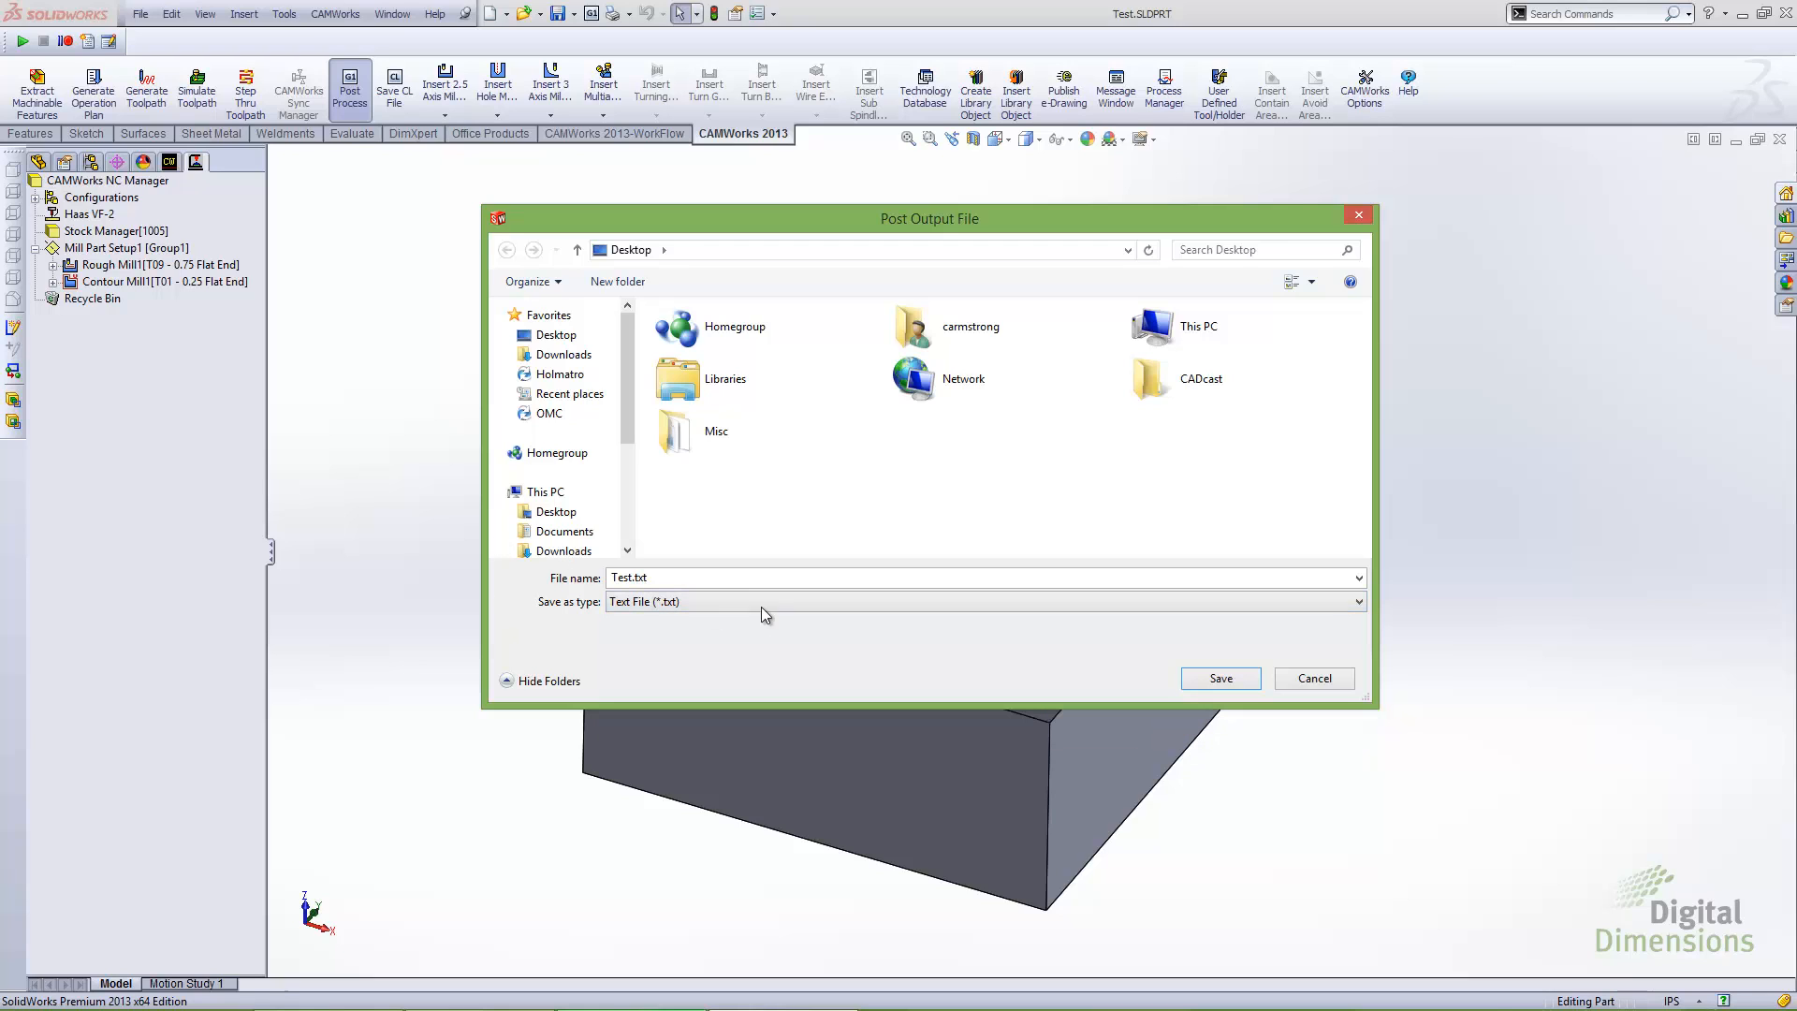
{"action": "left_click", "coordinate": [1313, 678]}
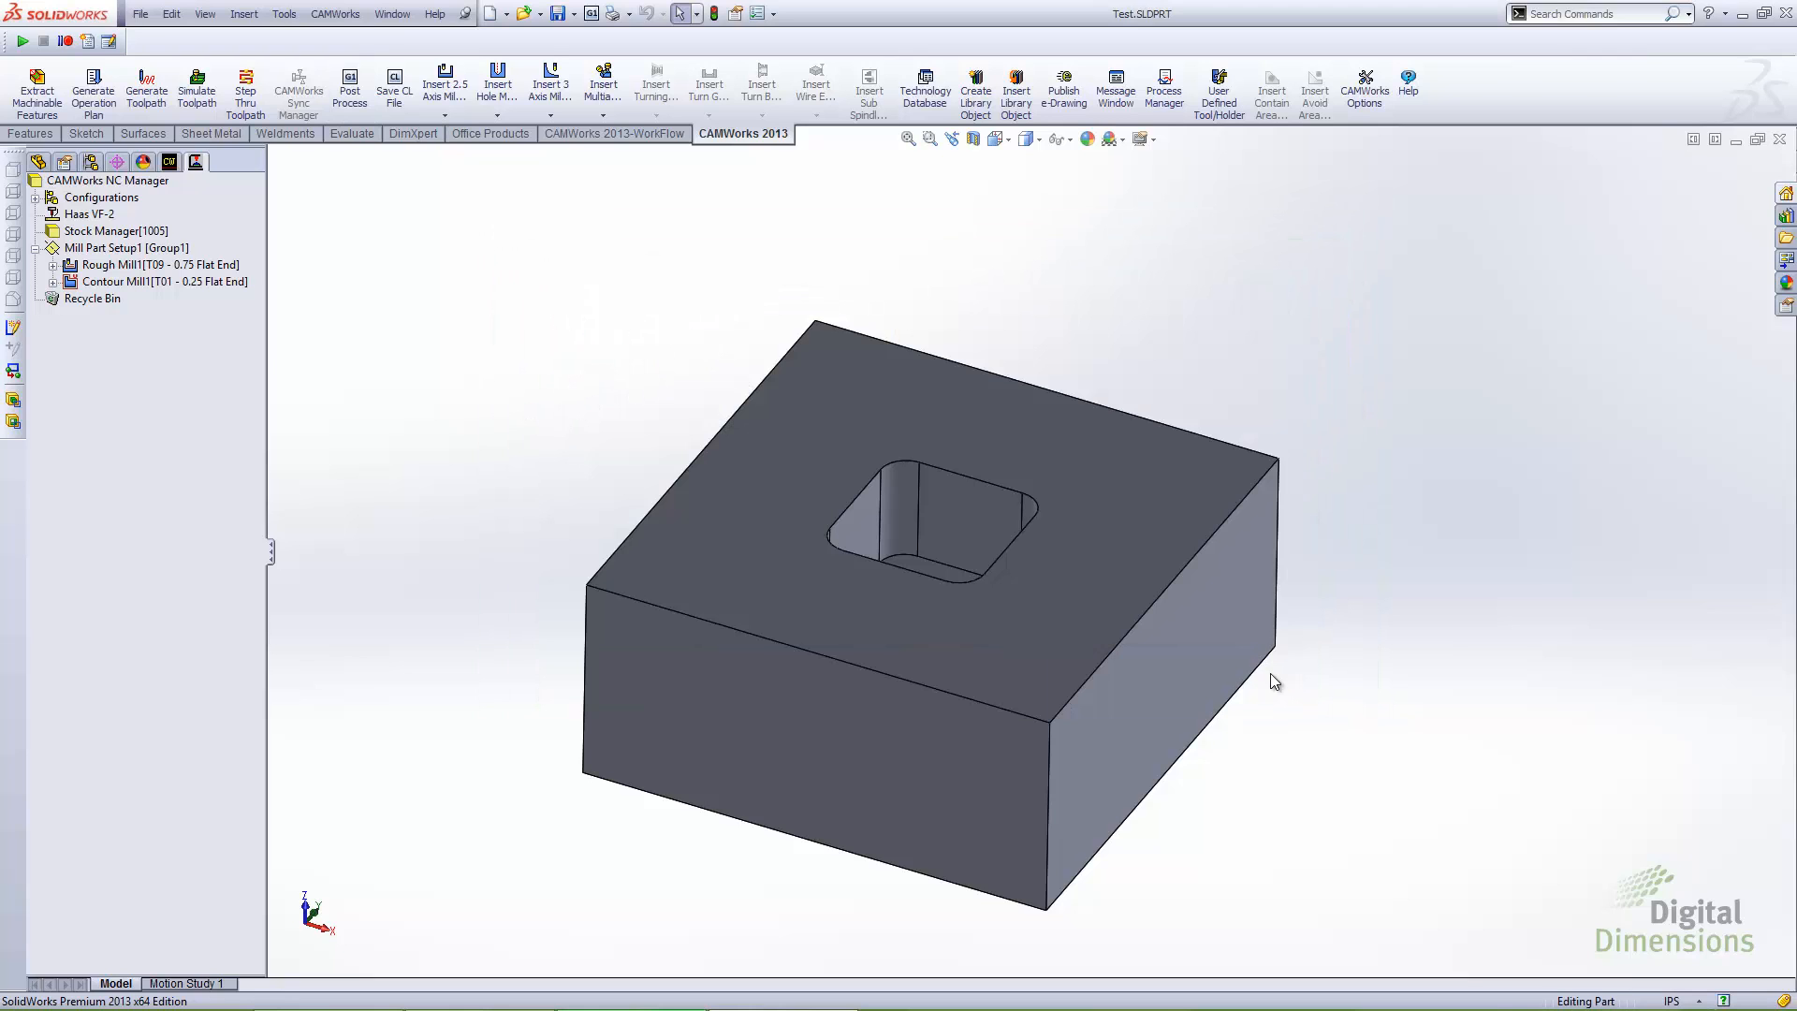
Switch to File Explorer and browse the post files in C:\CAMWorksData\CAMWorks2013x64\Posts
{"action": "key", "text": "super+e"}
{"action": "left_click_drag", "start_coordinate": [751, 261], "coordinate": [878, 255]}
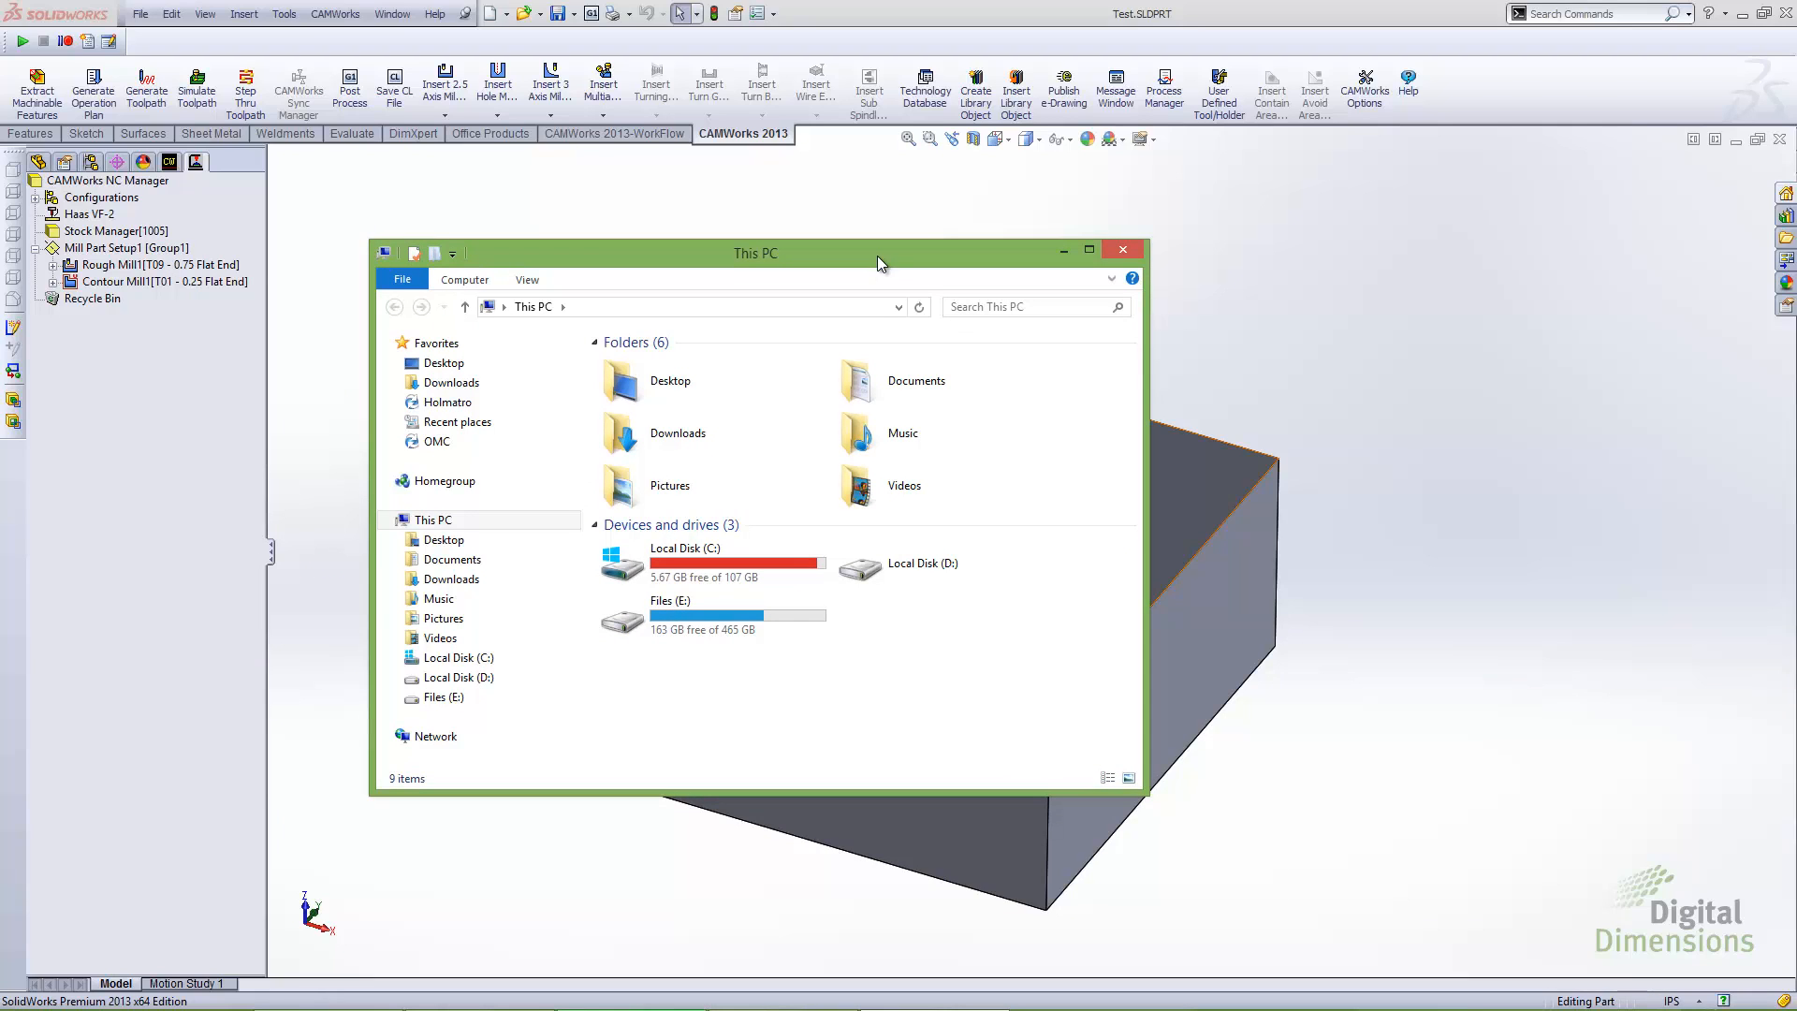
{"action": "double_click", "coordinate": [754, 563]}
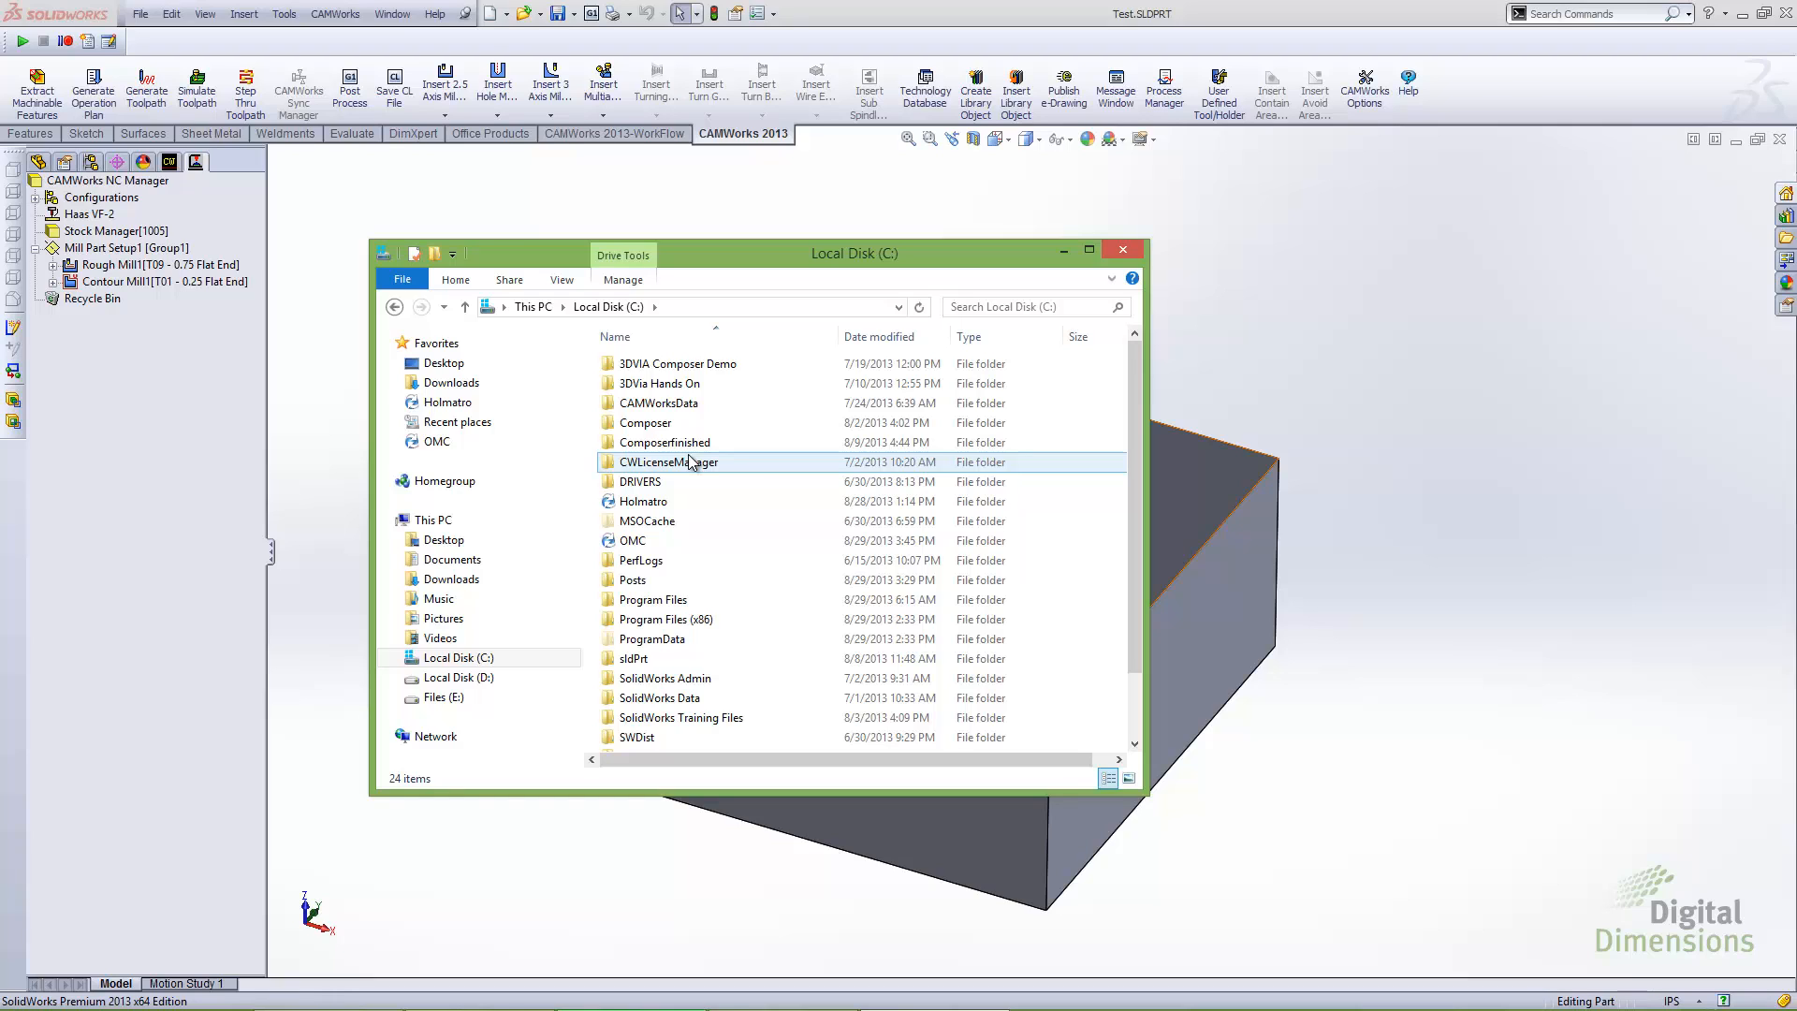
{"action": "double_click", "coordinate": [659, 404]}
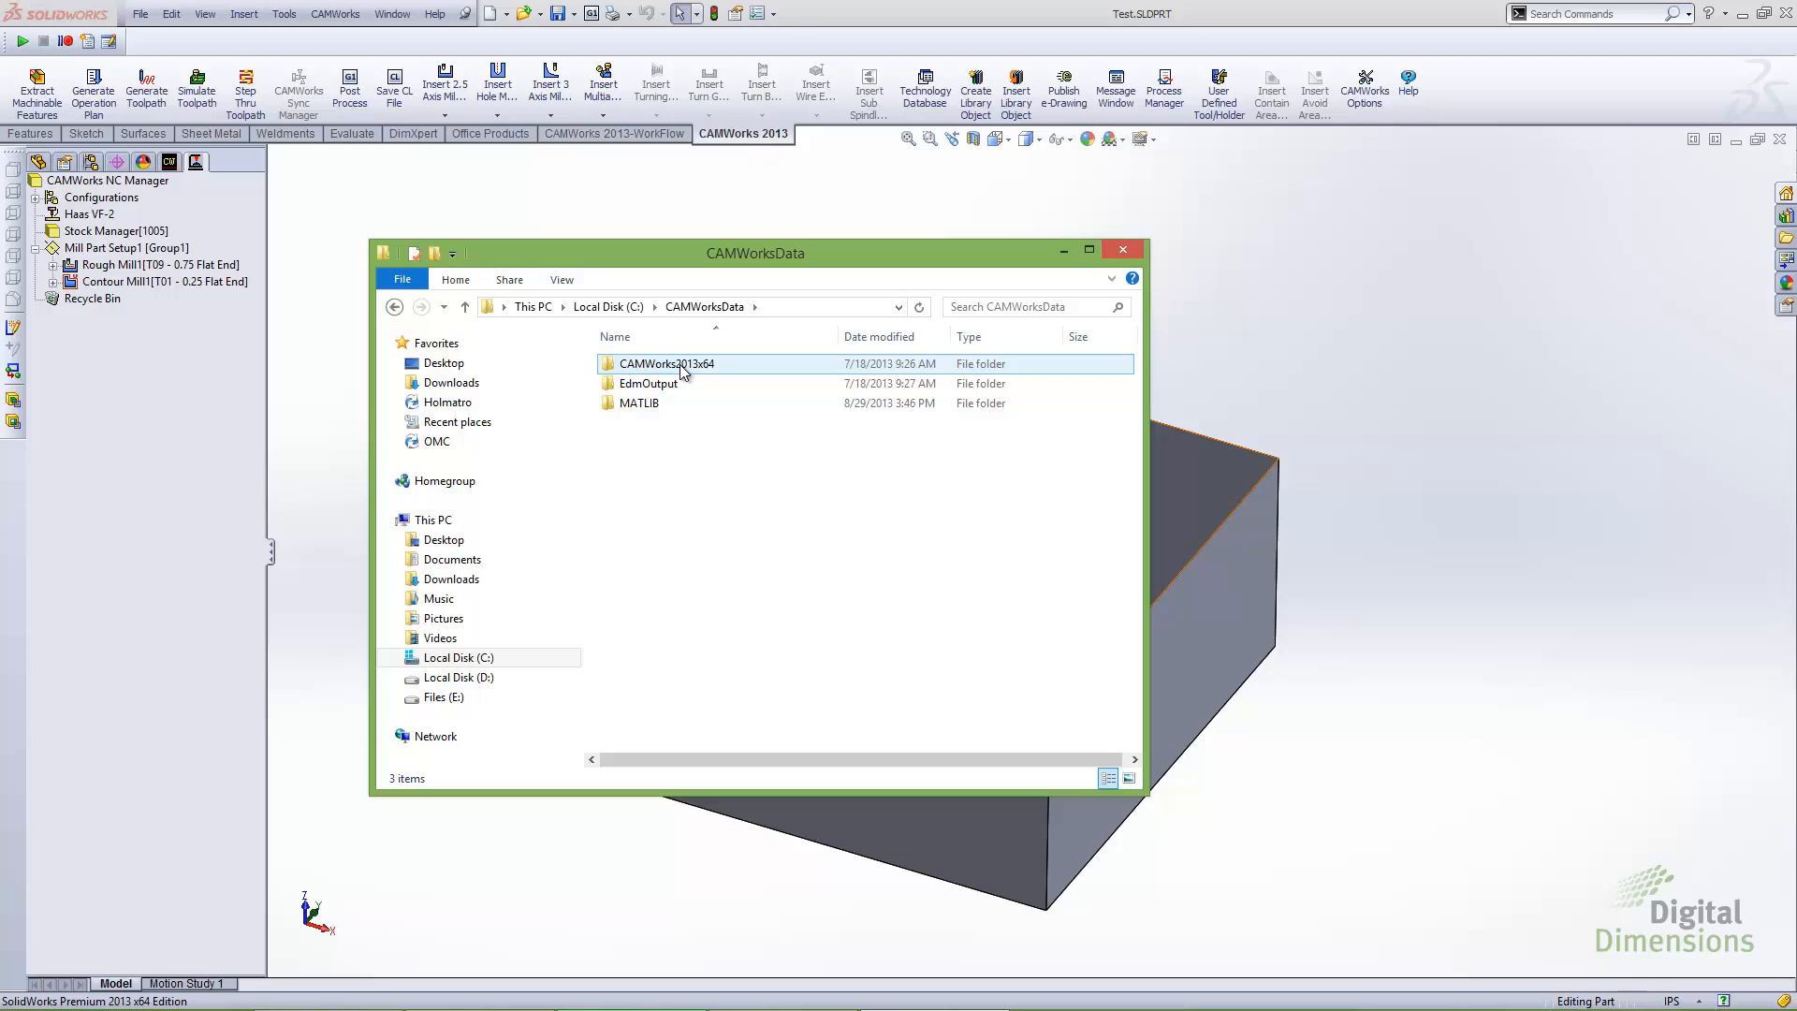
{"action": "double_click", "coordinate": [680, 365]}
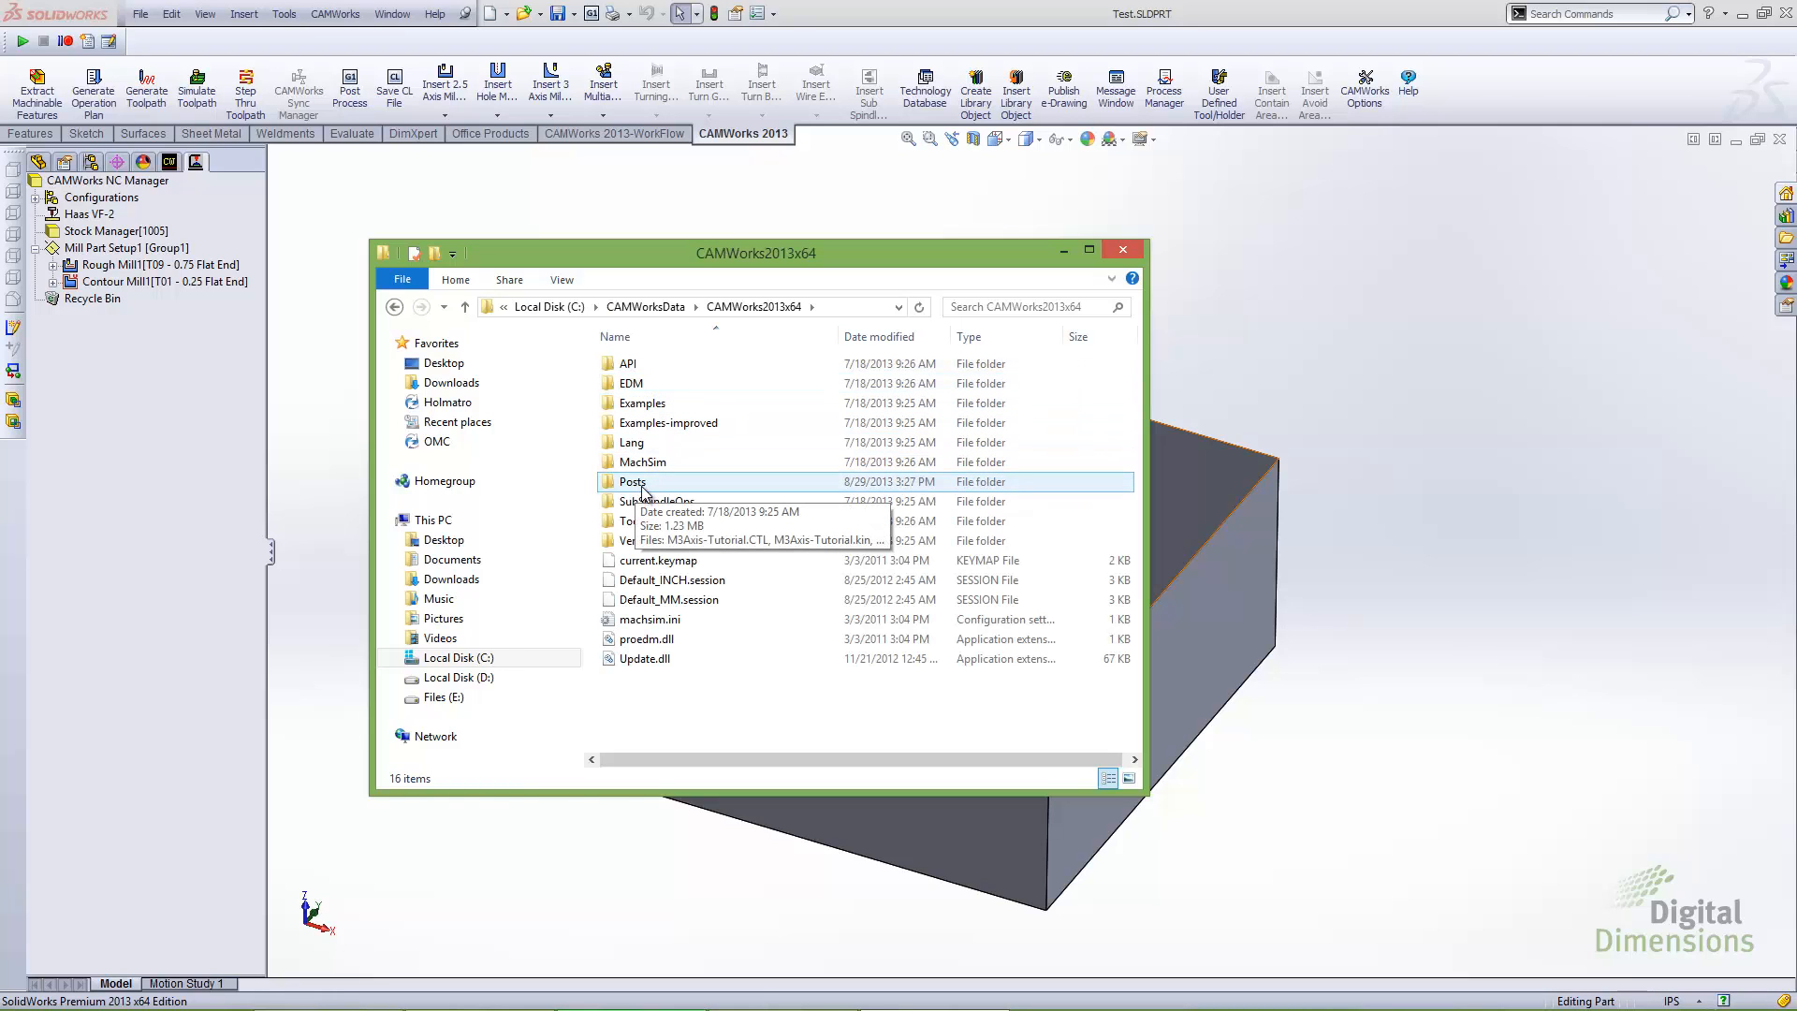
{"action": "double_click", "coordinate": [633, 482]}
{"action": "scroll", "coordinate": [1019, 477], "scroll_direction": "down", "scroll_amount": 1}
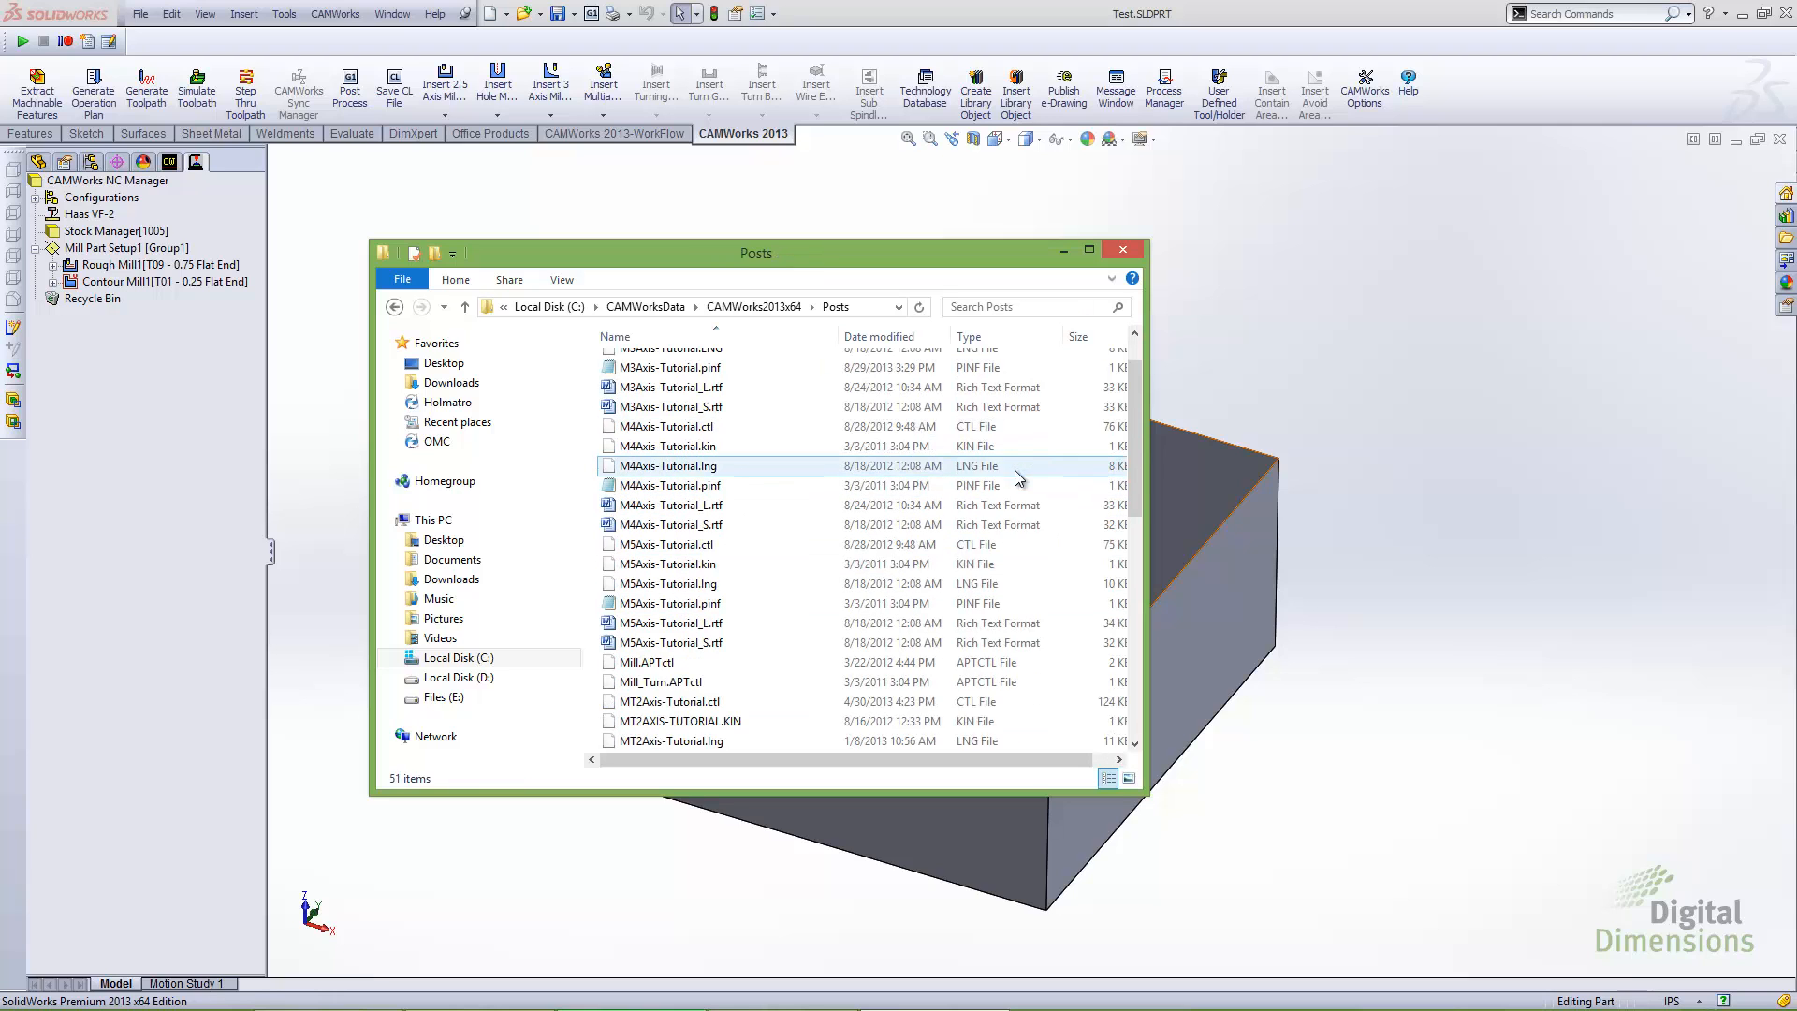
{"action": "scroll", "coordinate": [1019, 477], "scroll_direction": "down", "scroll_amount": 9}
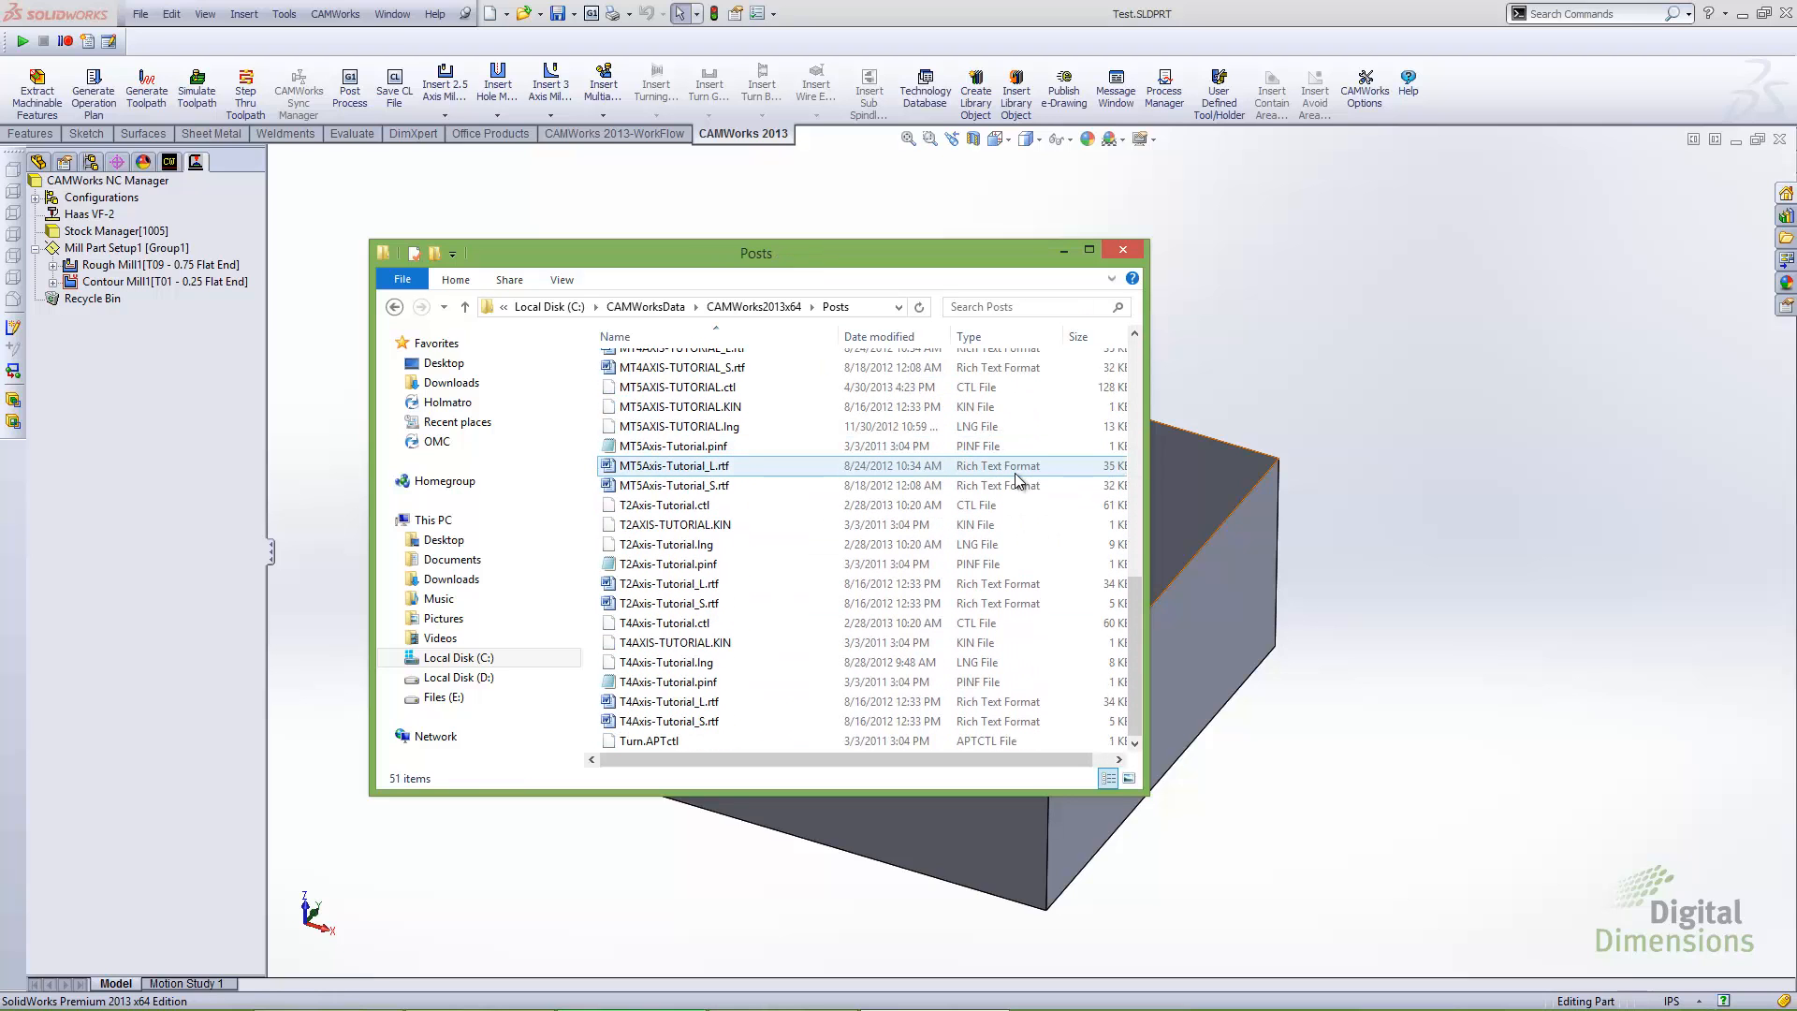
{"action": "scroll", "coordinate": [1018, 480], "scroll_direction": "up", "scroll_amount": 7}
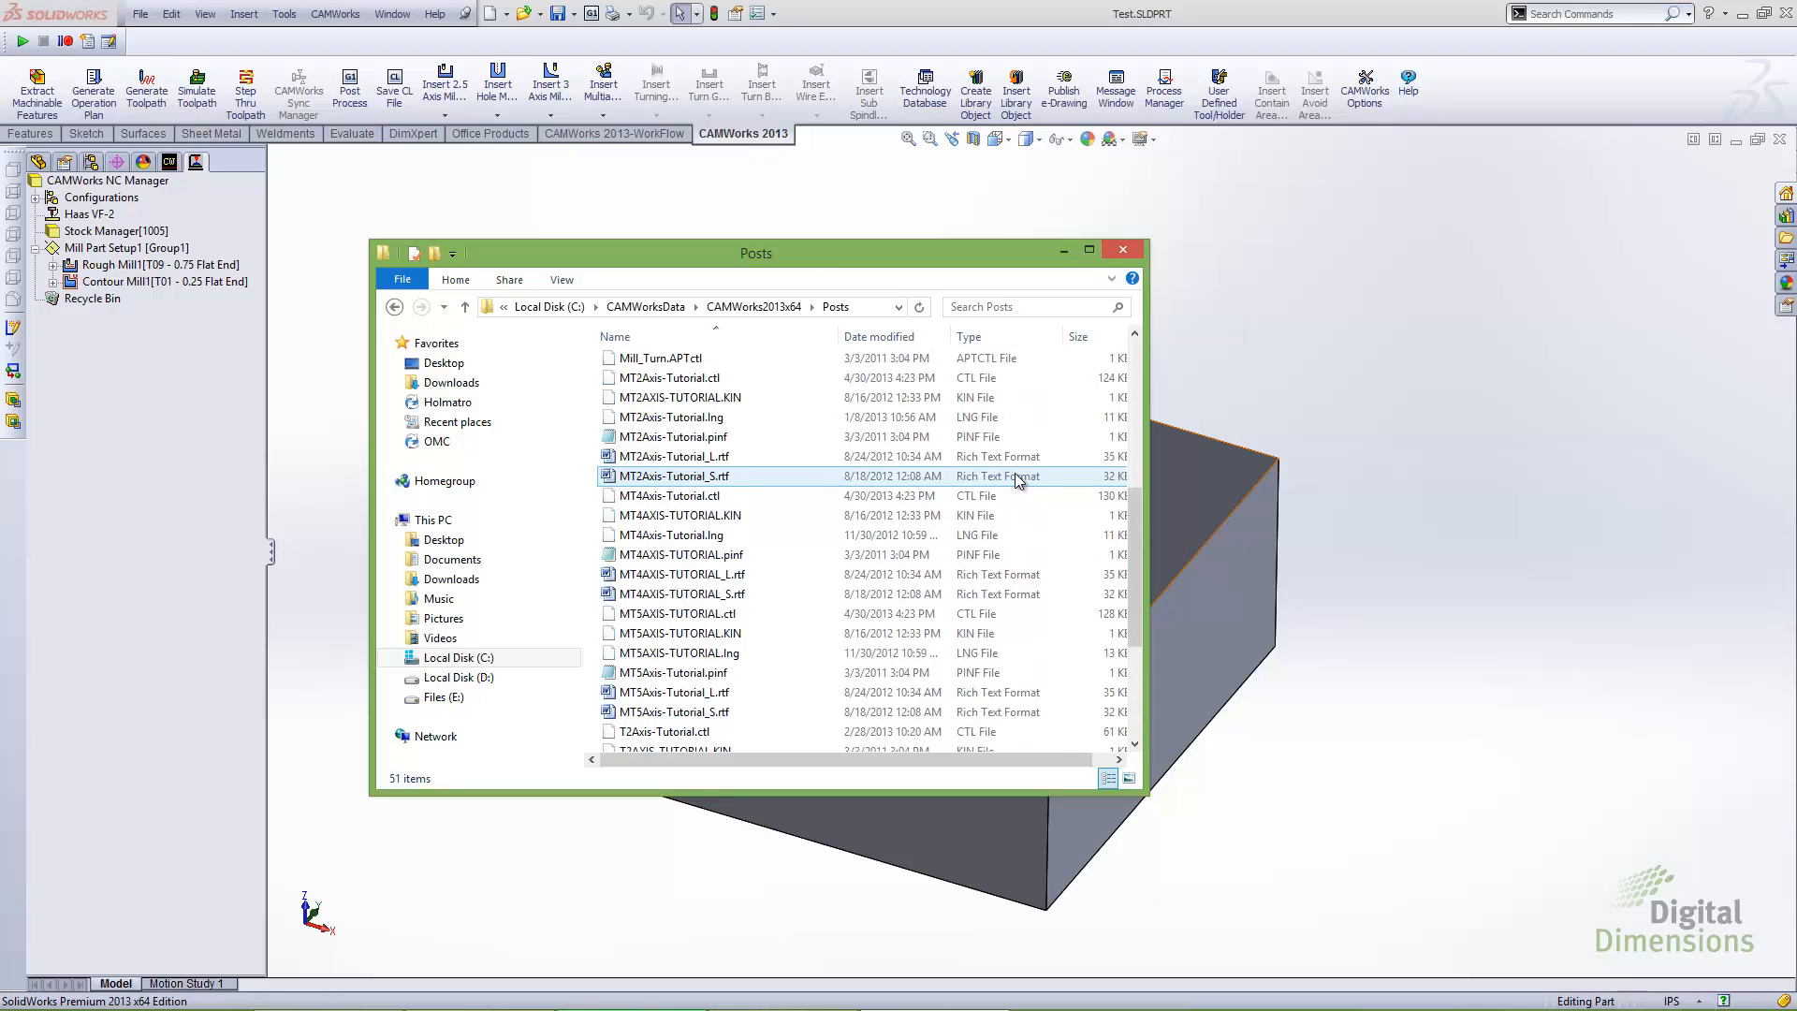
{"action": "scroll", "coordinate": [1017, 479], "scroll_direction": "up", "scroll_amount": 3}
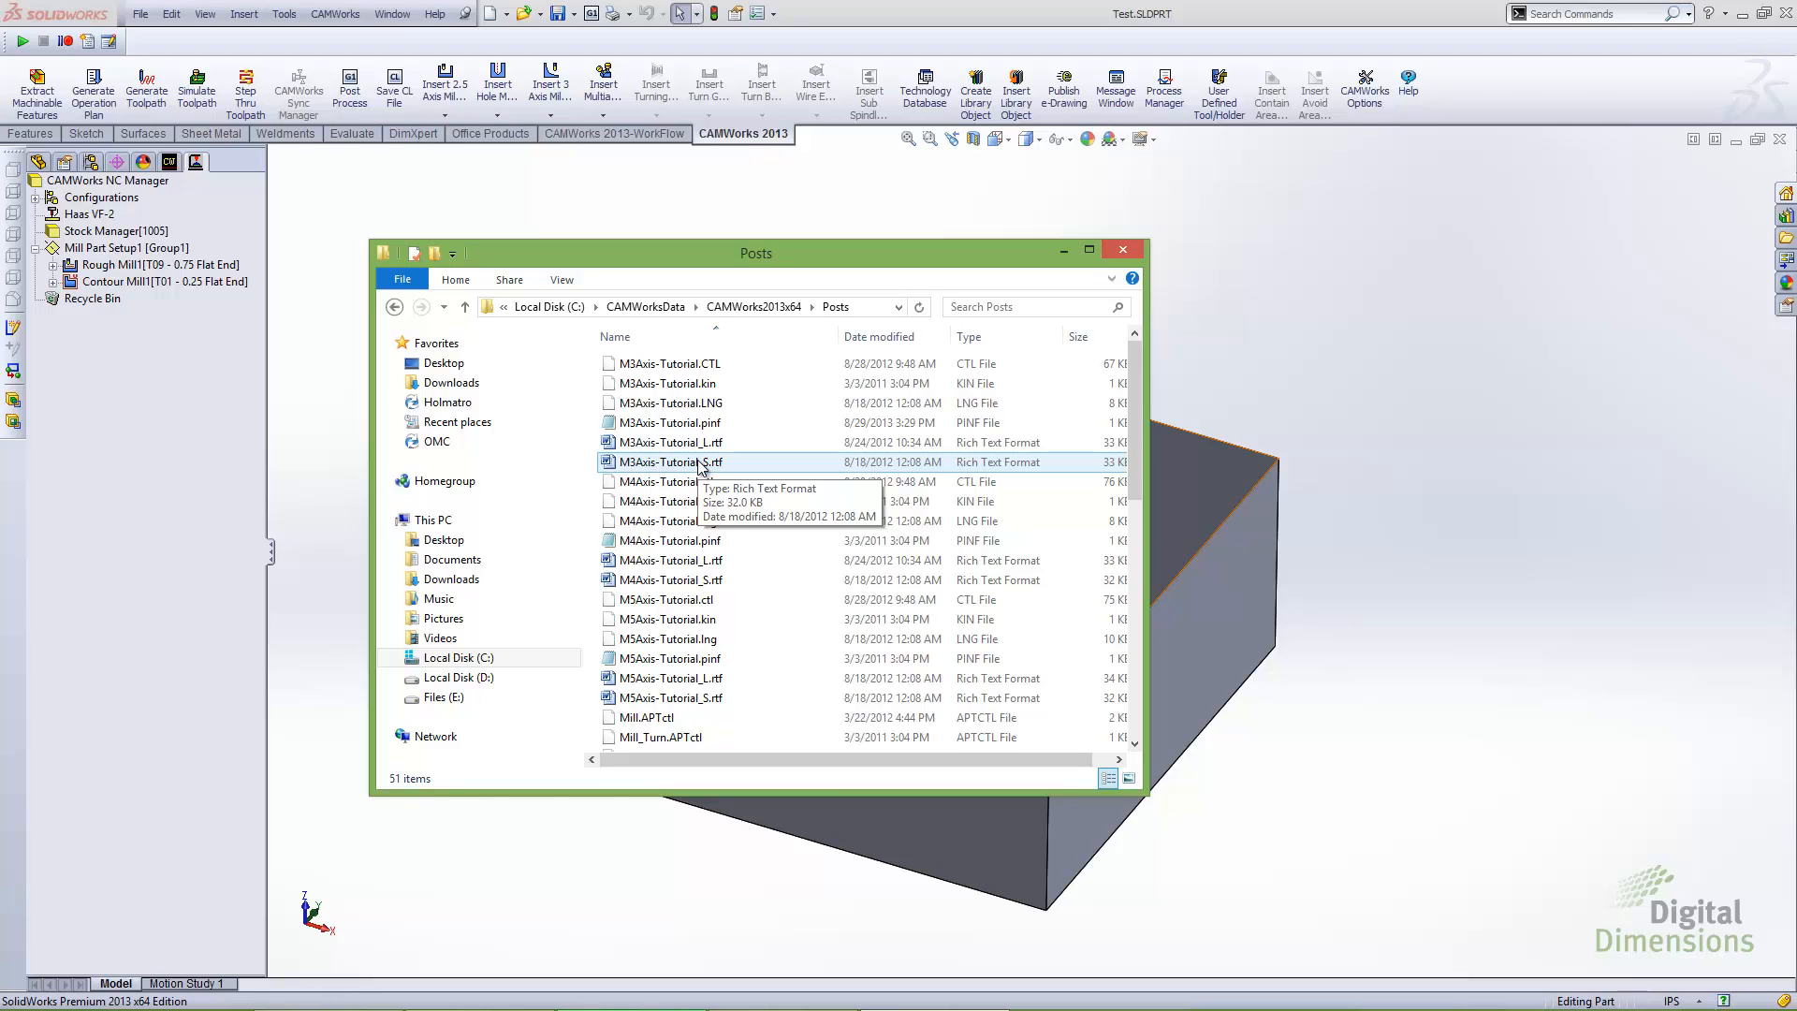
Copy the files M3Axis-Tutorial.pinf, M3Axis-Tutorial_L.rtf and M3Axis-Tutorial_S.rtf
{"action": "left_click", "coordinate": [702, 459]}
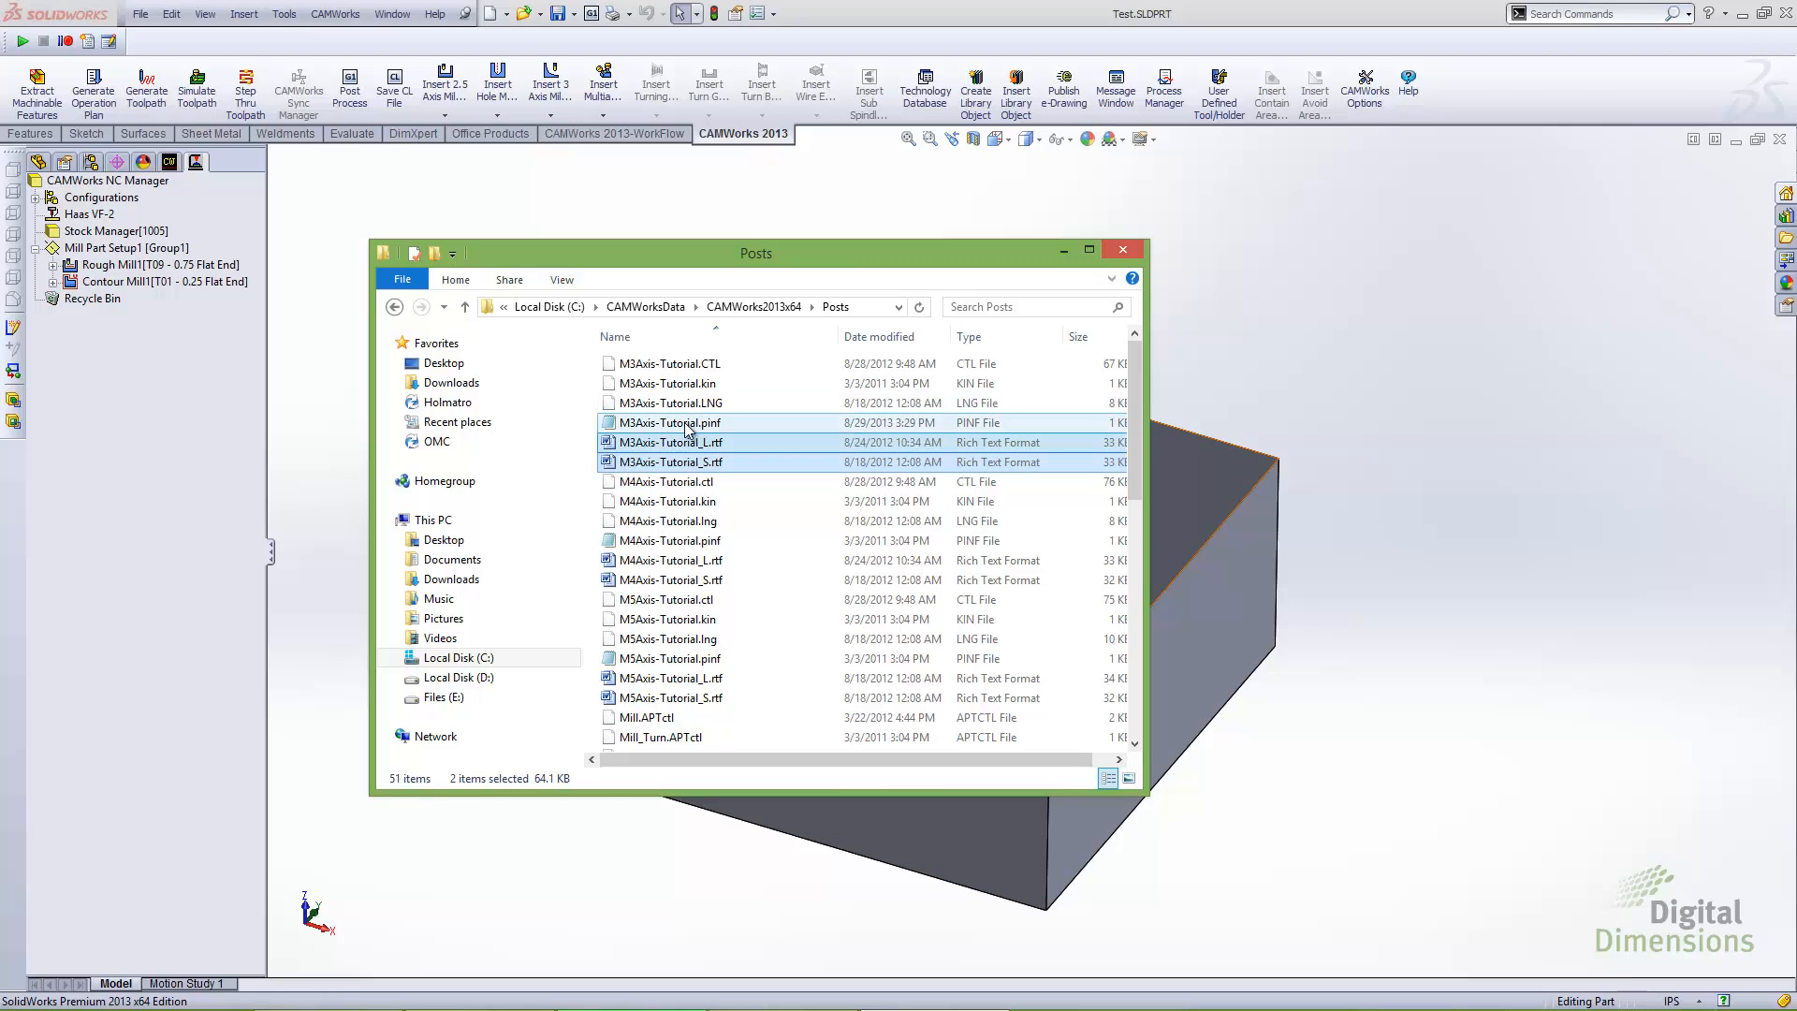
{"action": "left_click", "coordinate": [688, 424], "text": "shift"}
{"action": "right_click", "coordinate": [687, 428]}
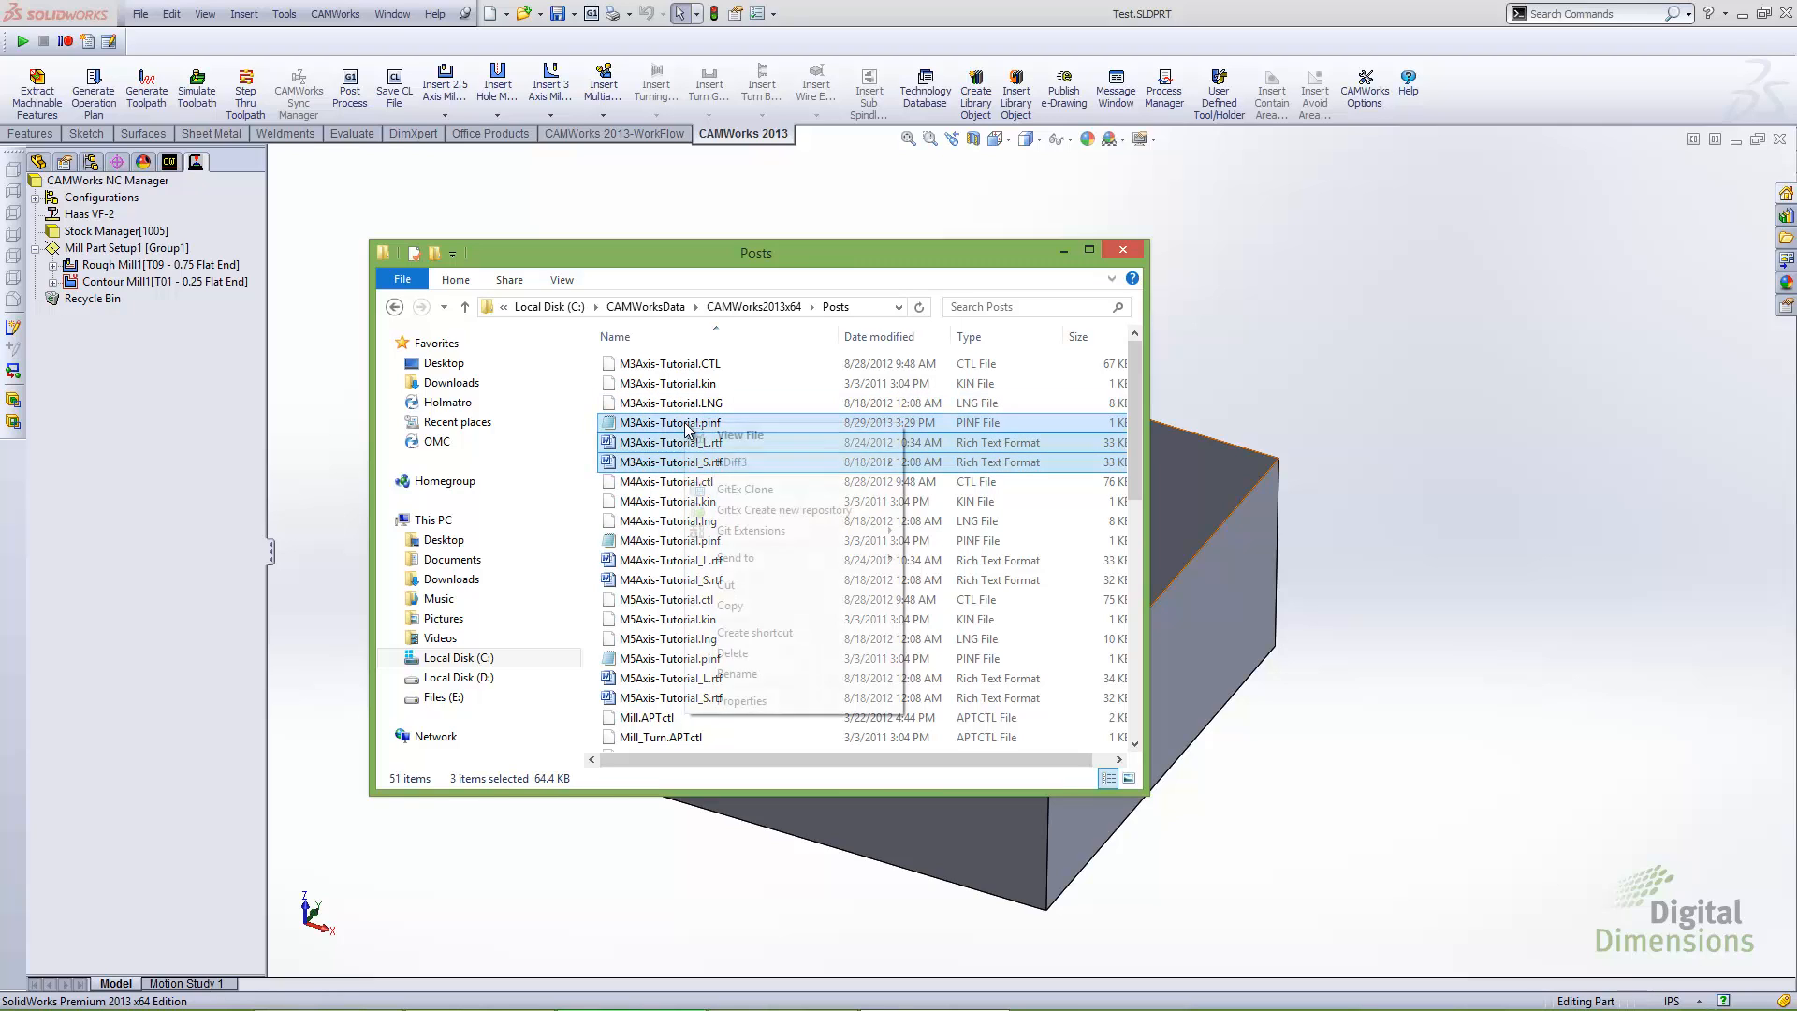
{"action": "left_click", "coordinate": [729, 609]}
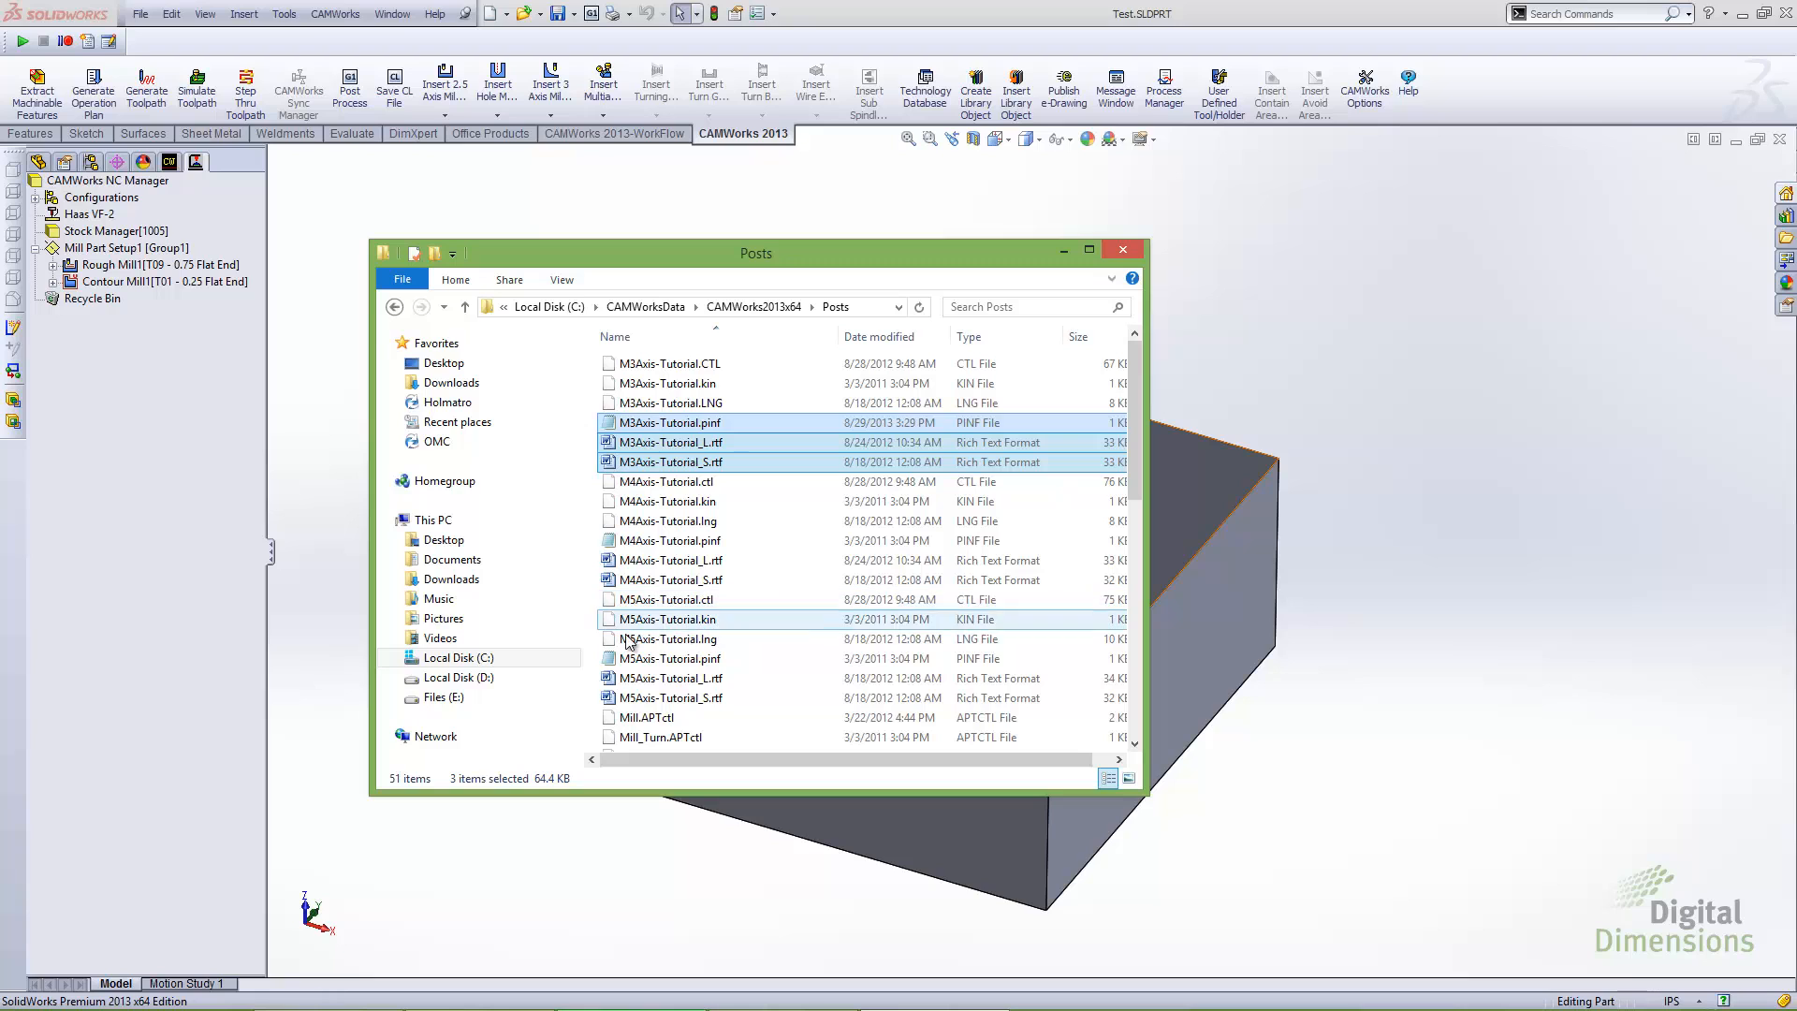
Paste the copied M3Axis-Tutorial files into the C:\Posts folder
{"action": "left_click", "coordinate": [477, 659]}
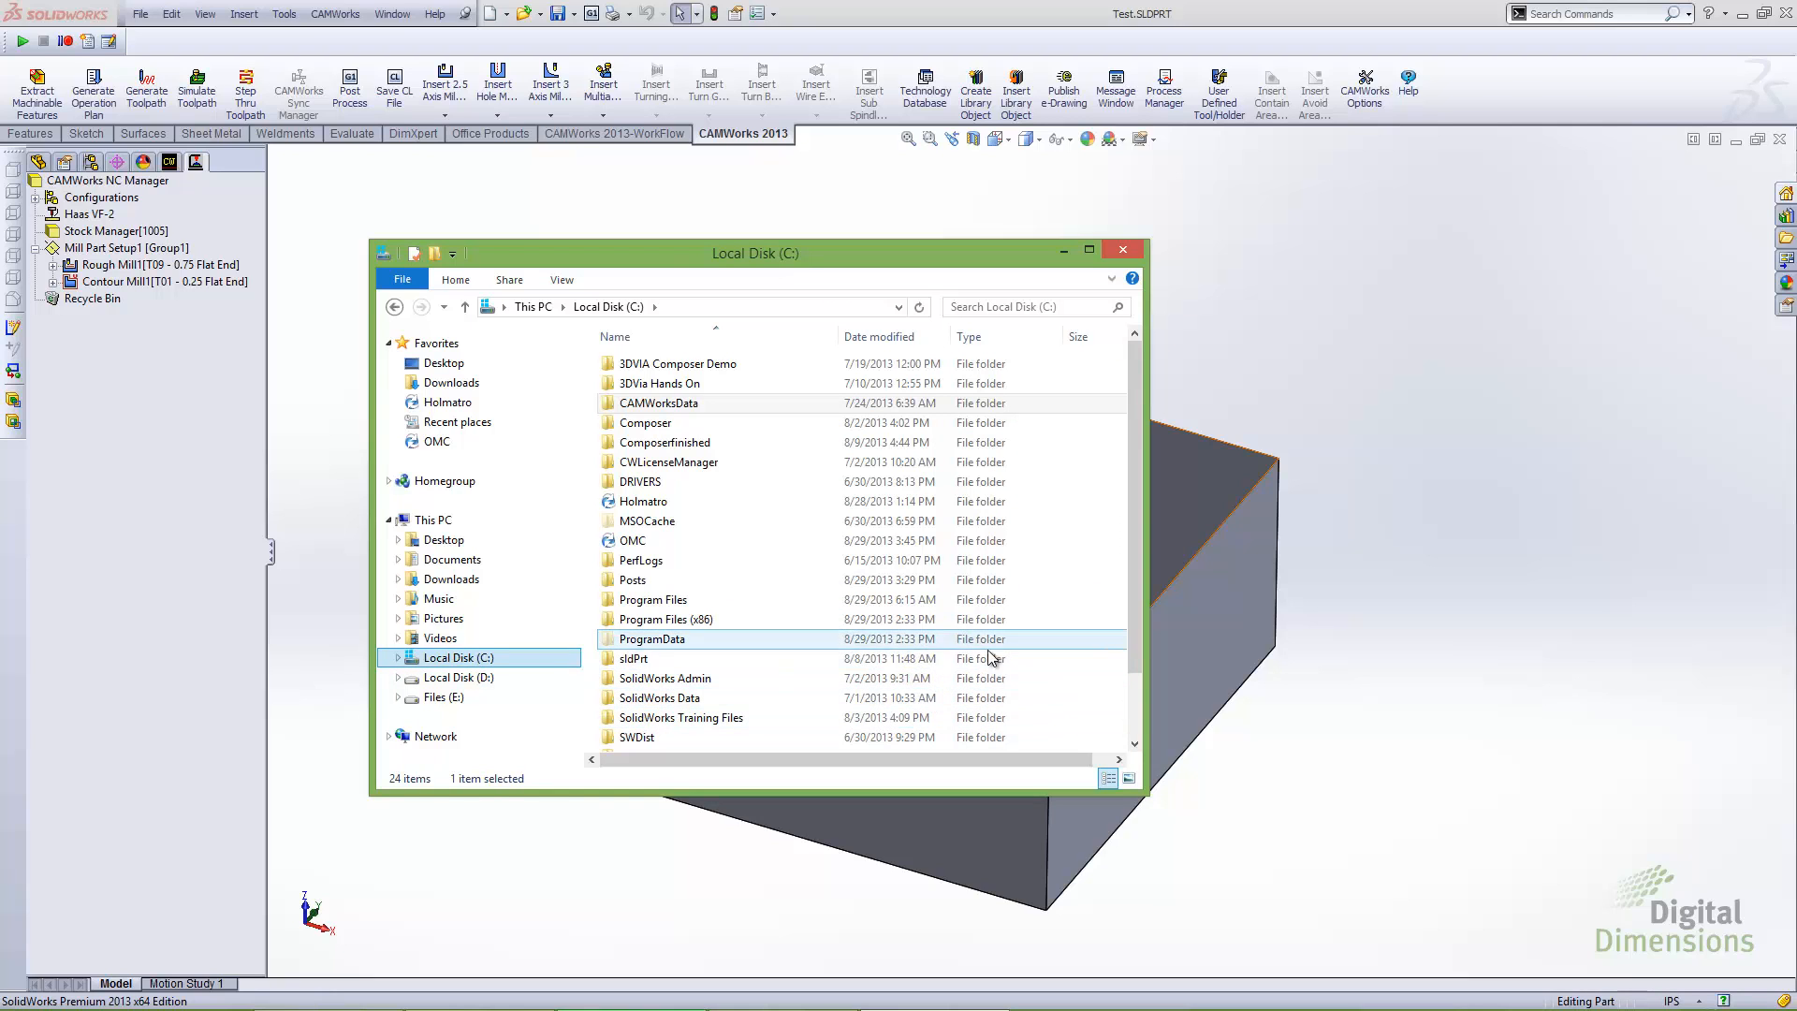
{"action": "double_click", "coordinate": [633, 581]}
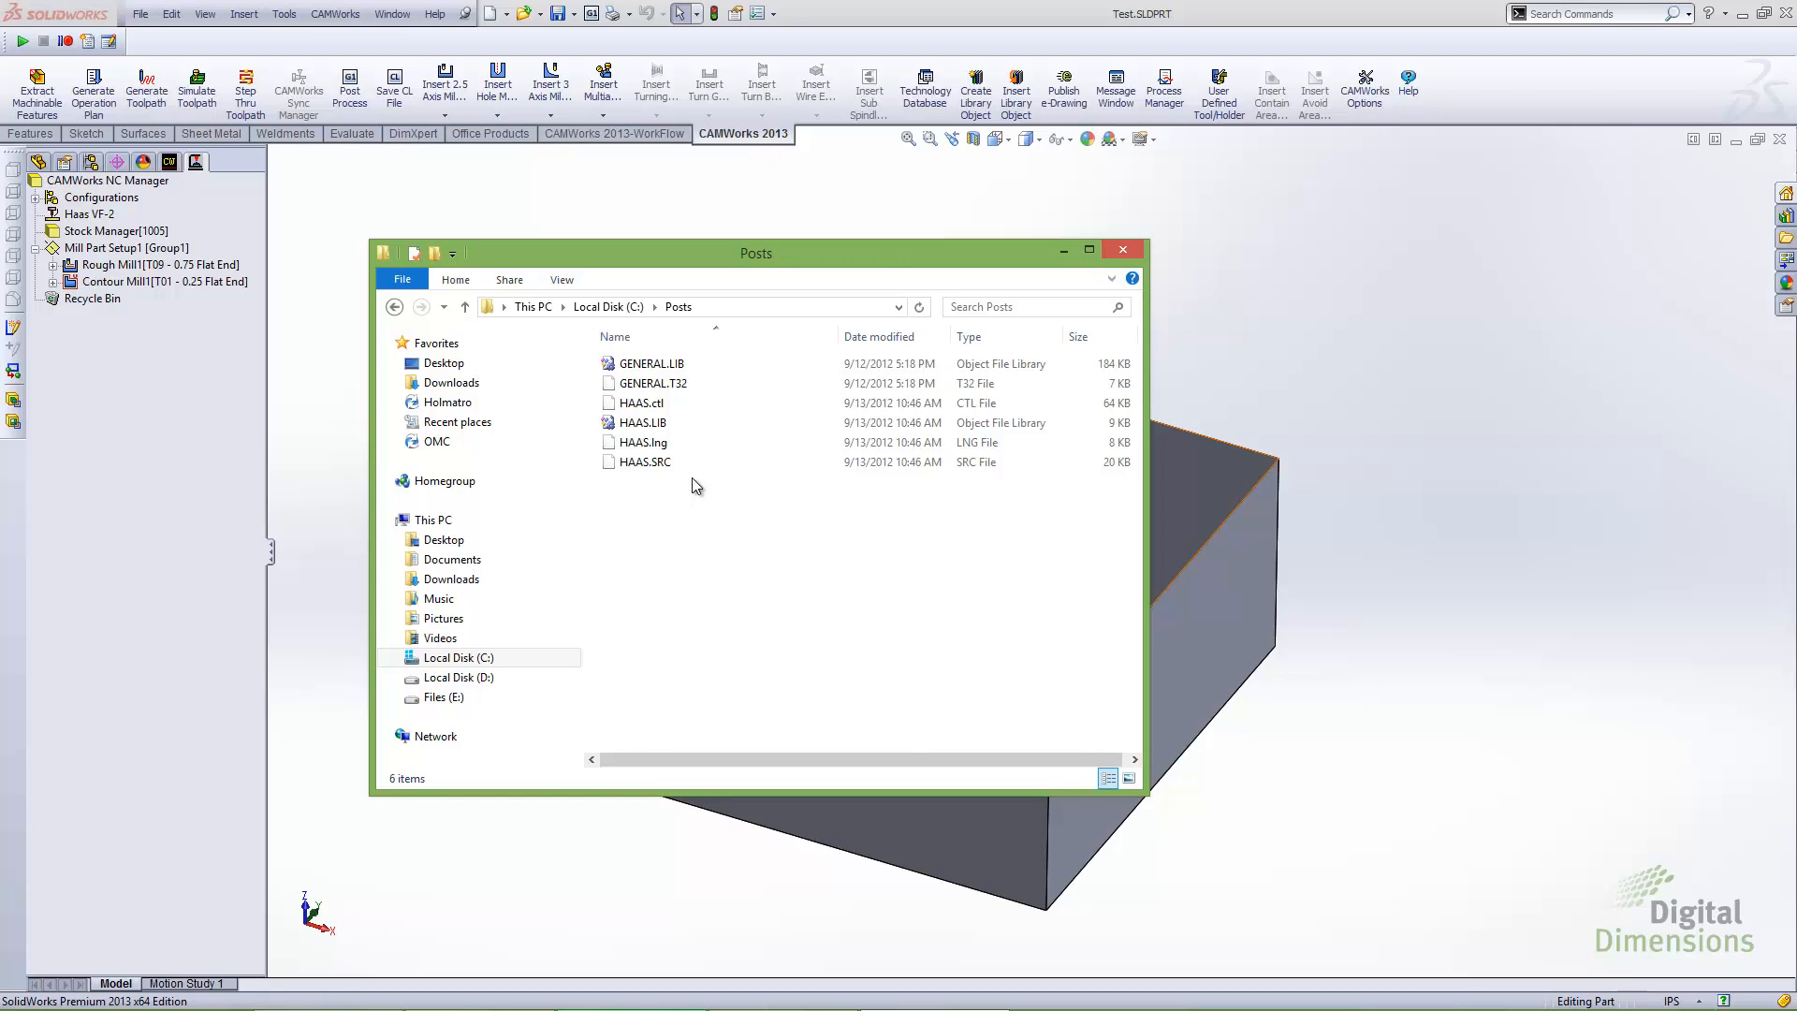
{"action": "right_click", "coordinate": [679, 503]}
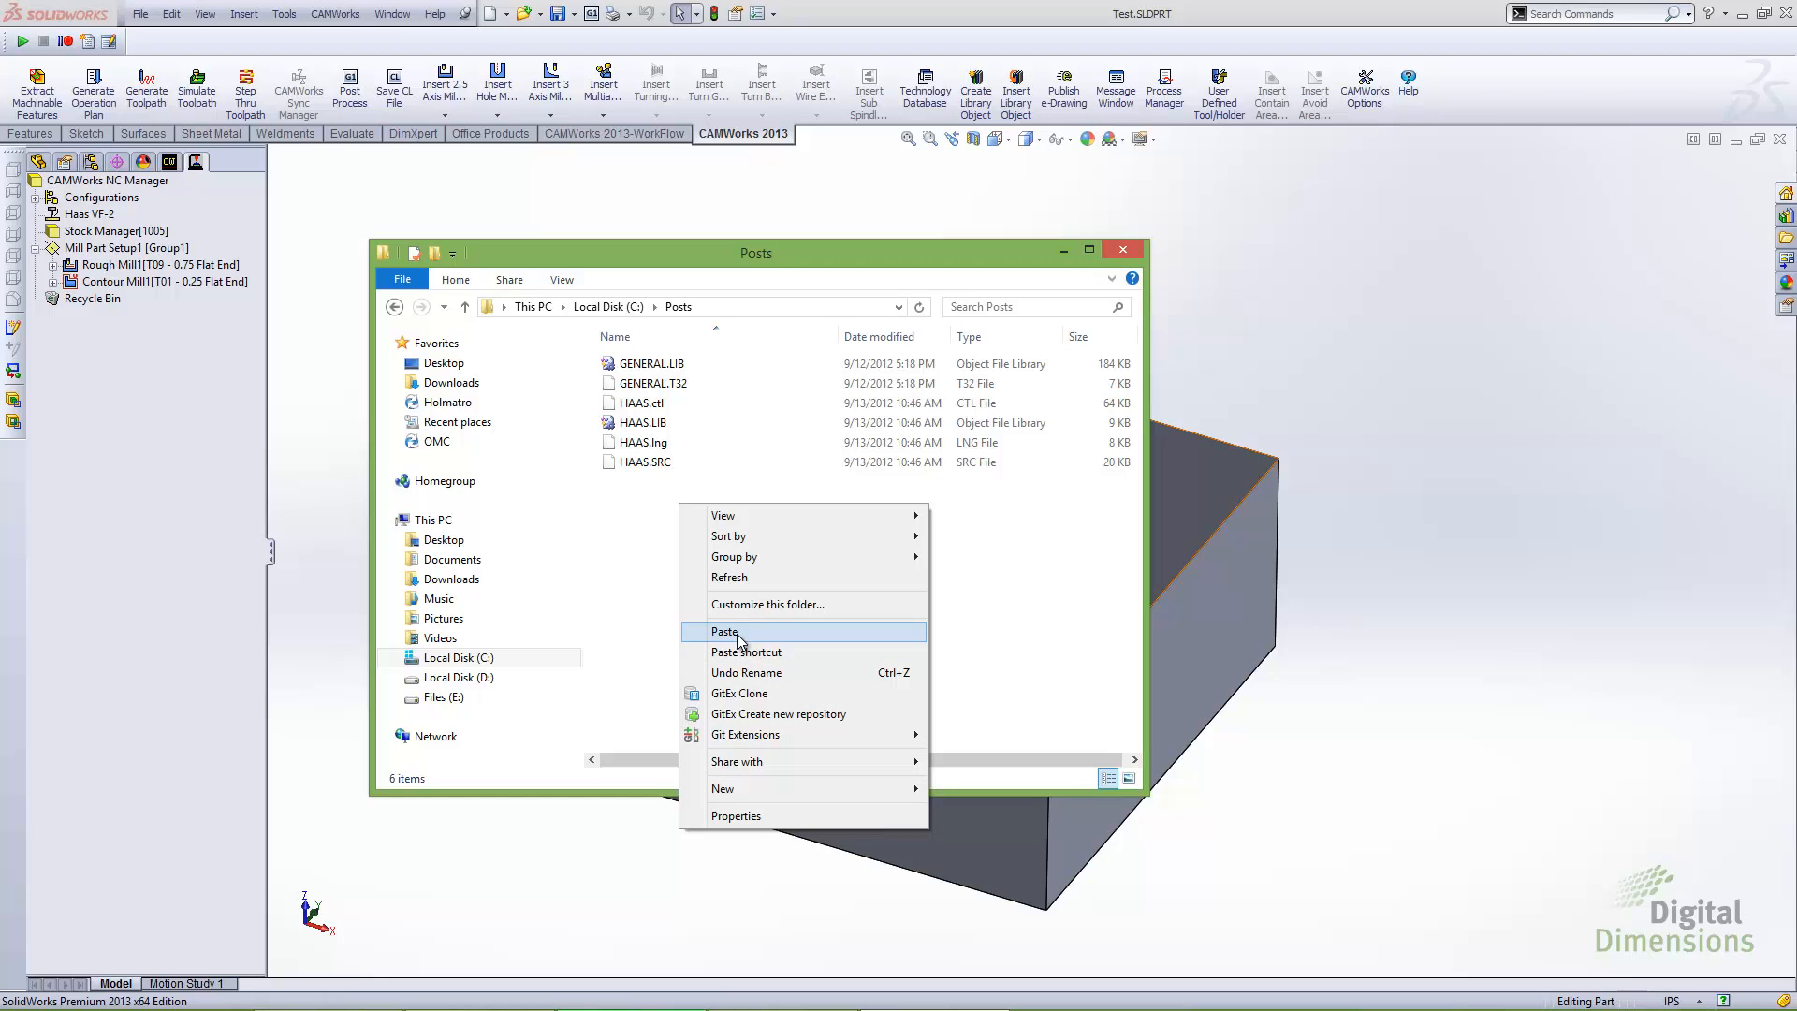
{"action": "left_click", "coordinate": [726, 632]}
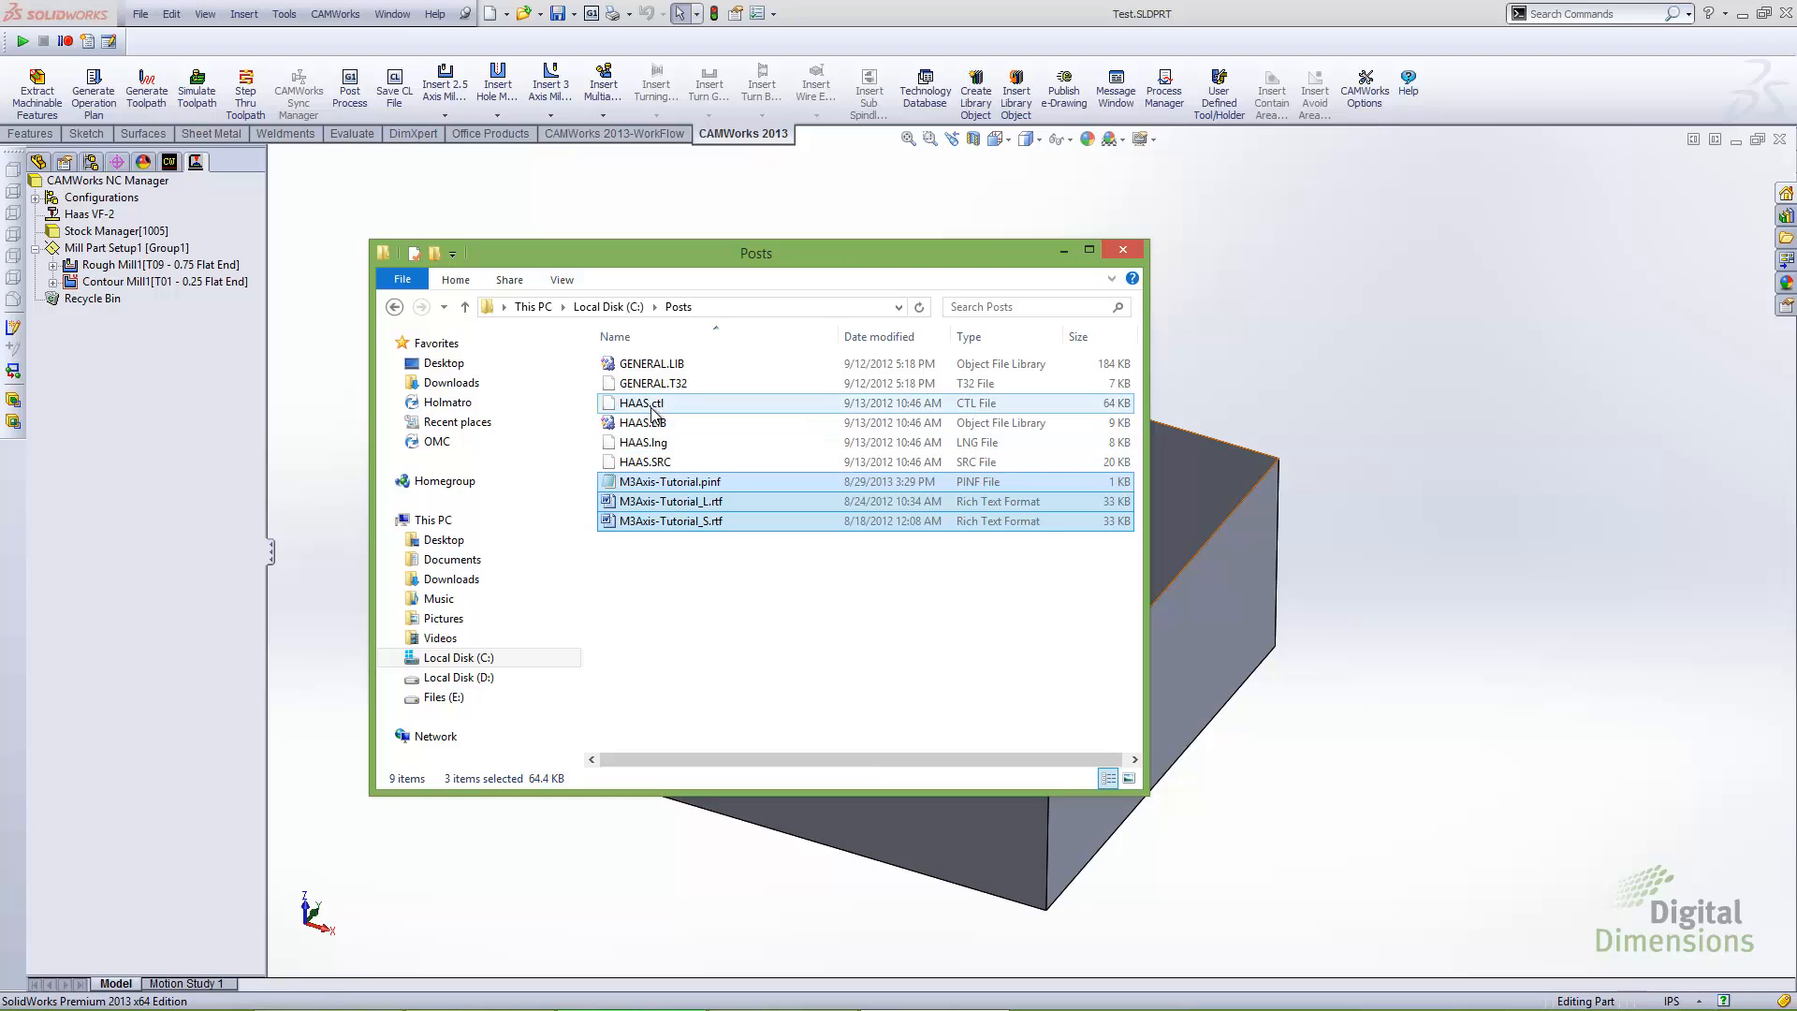
Rename the pasted M3Axis-Tutorial.pinf file as HAAS.pinf
{"action": "left_click", "coordinate": [691, 481]}
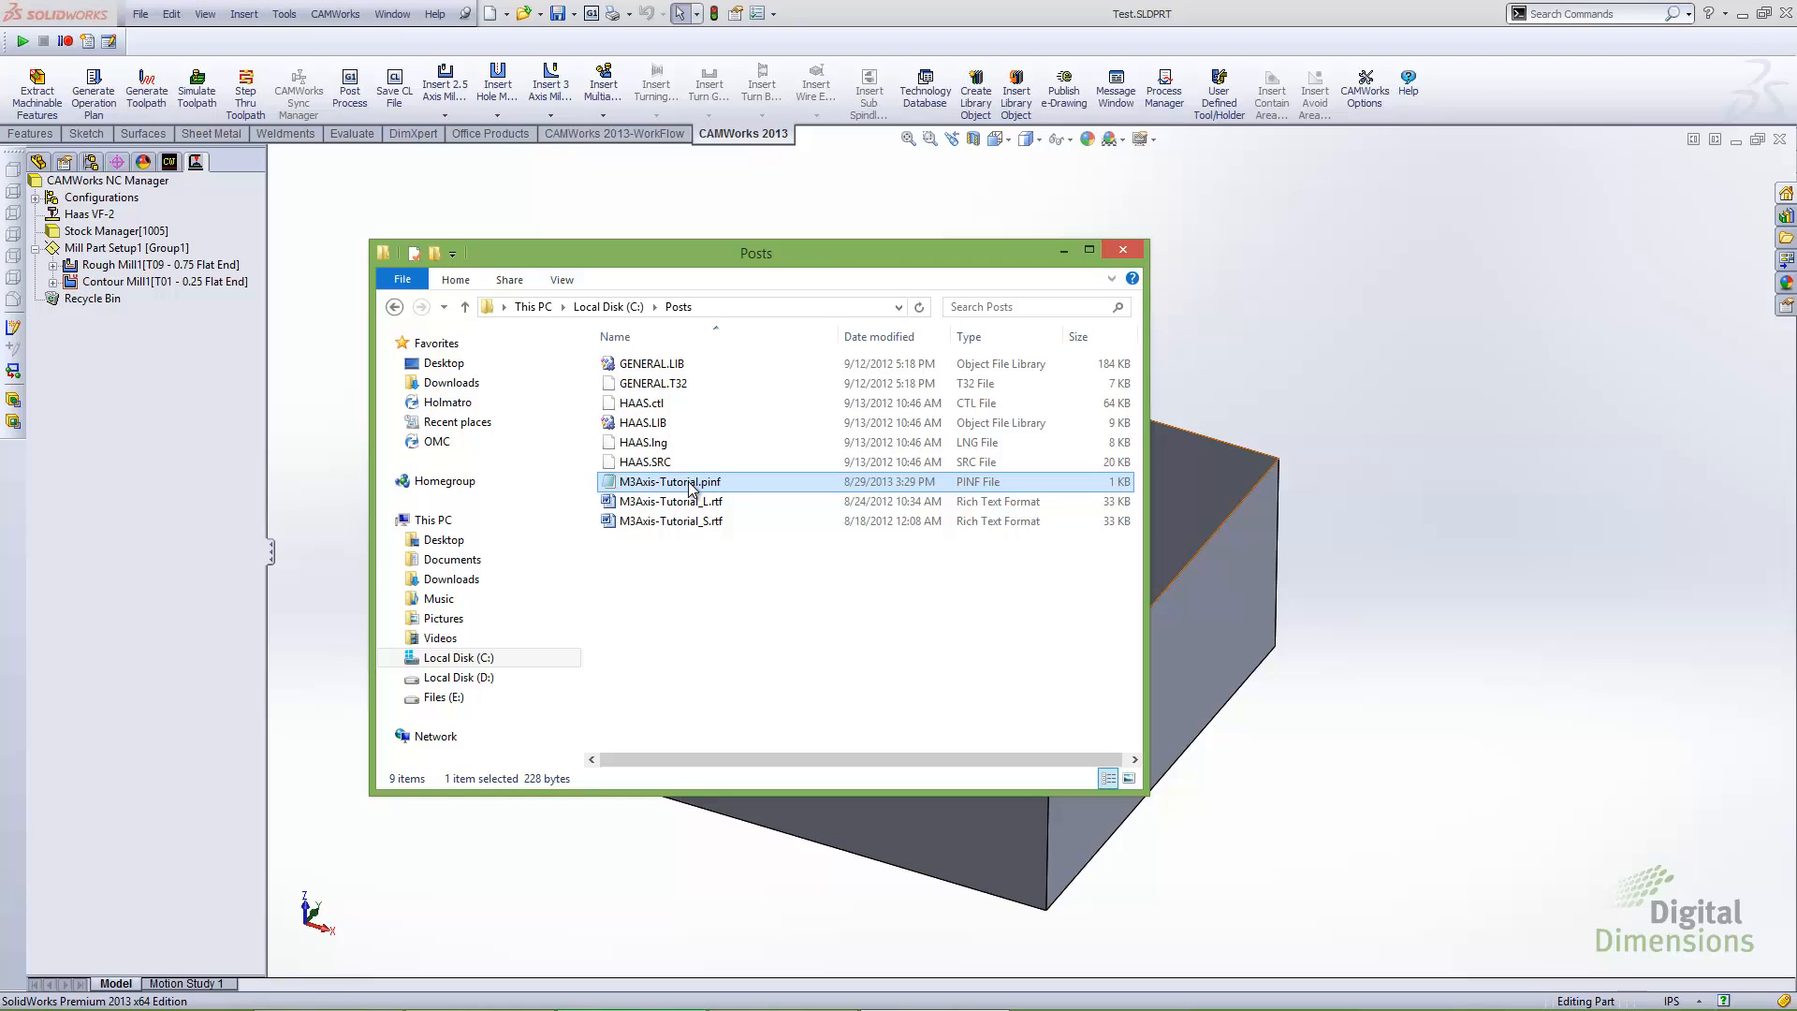
{"action": "left_click", "coordinate": [691, 481]}
{"action": "type", "text": "HAAS.pinf"}
Rename M3Axis-Tutorial_L.rtf in C:\Posts as HAAS.rtf
{"action": "left_click", "coordinate": [696, 503]}
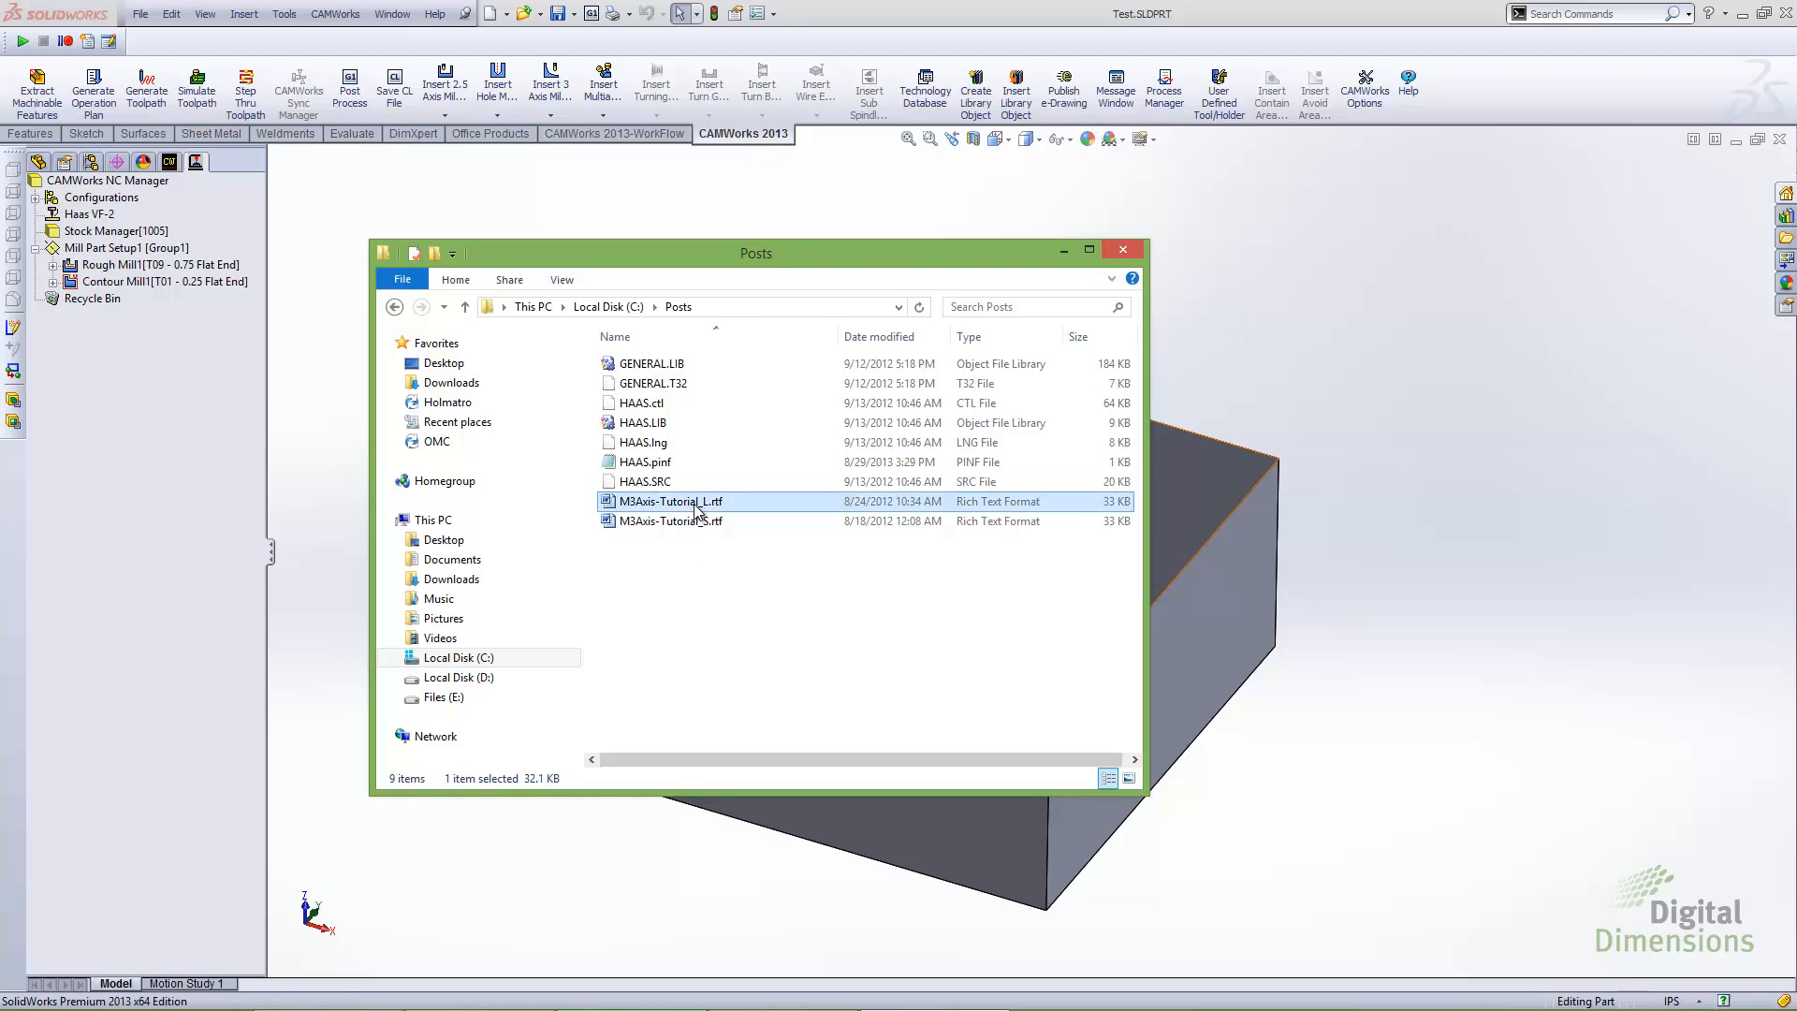
{"action": "left_click", "coordinate": [697, 503]}
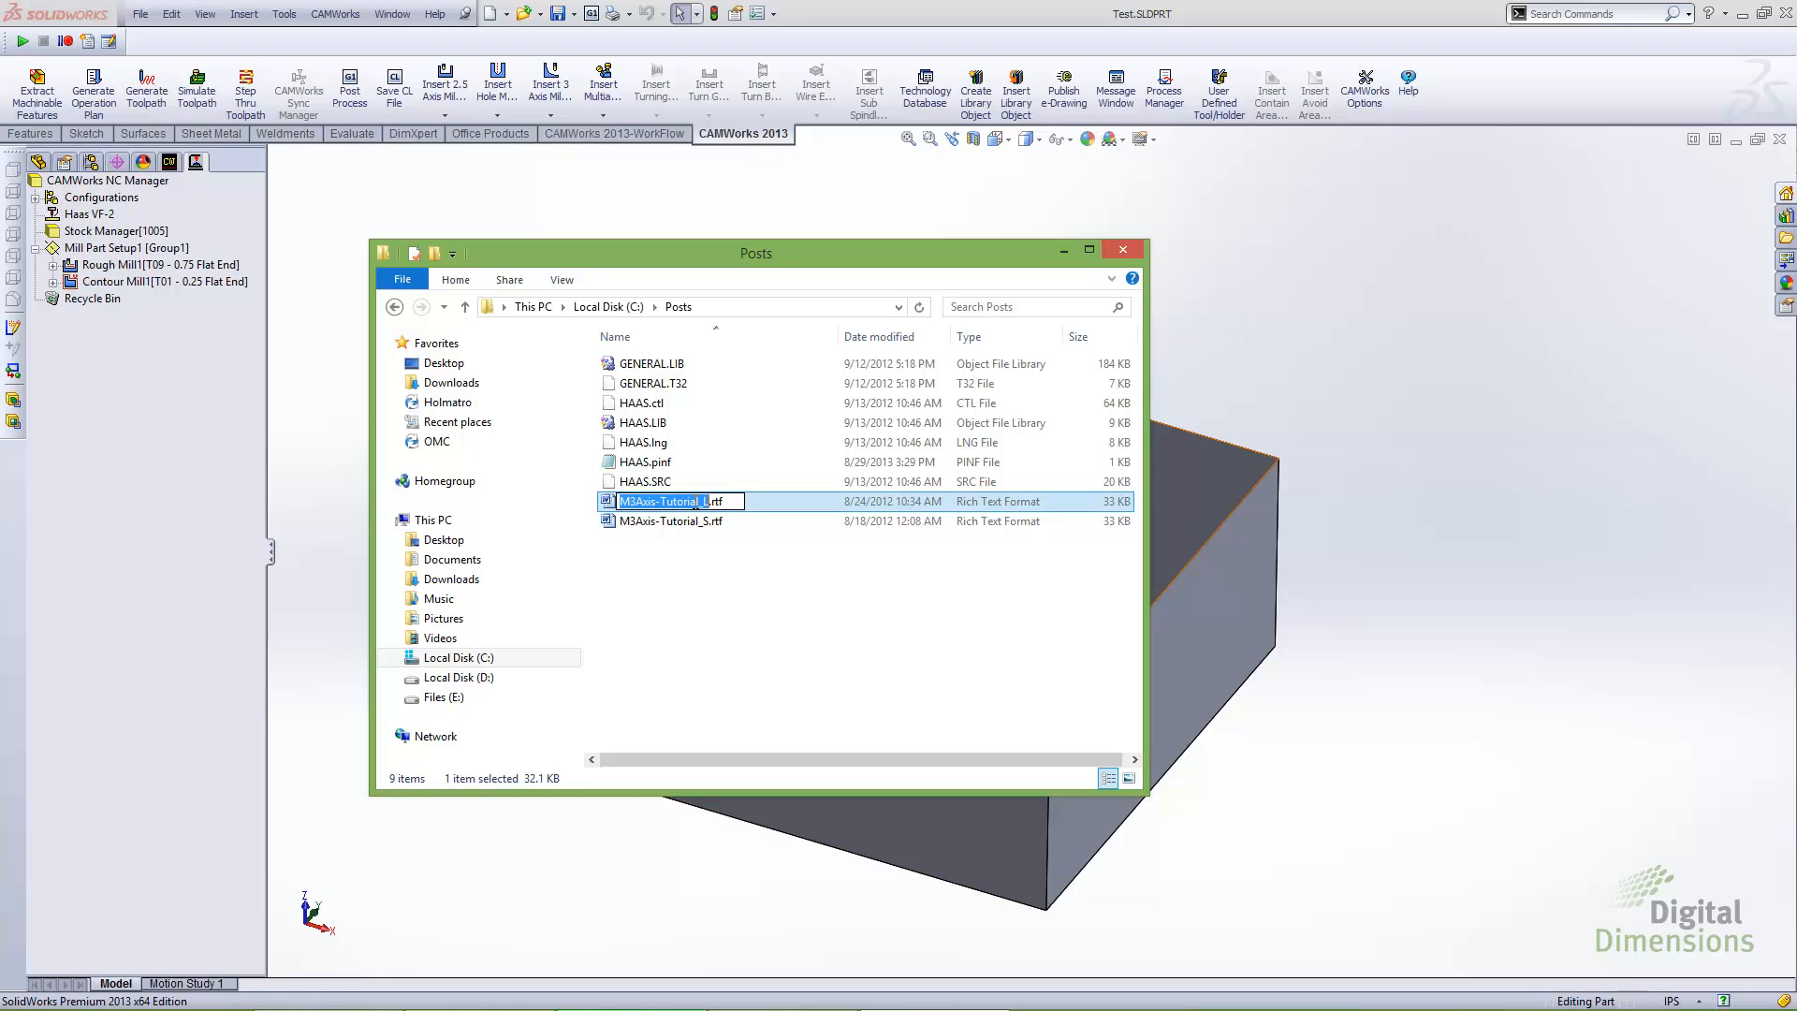
{"action": "type", "text": "HAAS"}
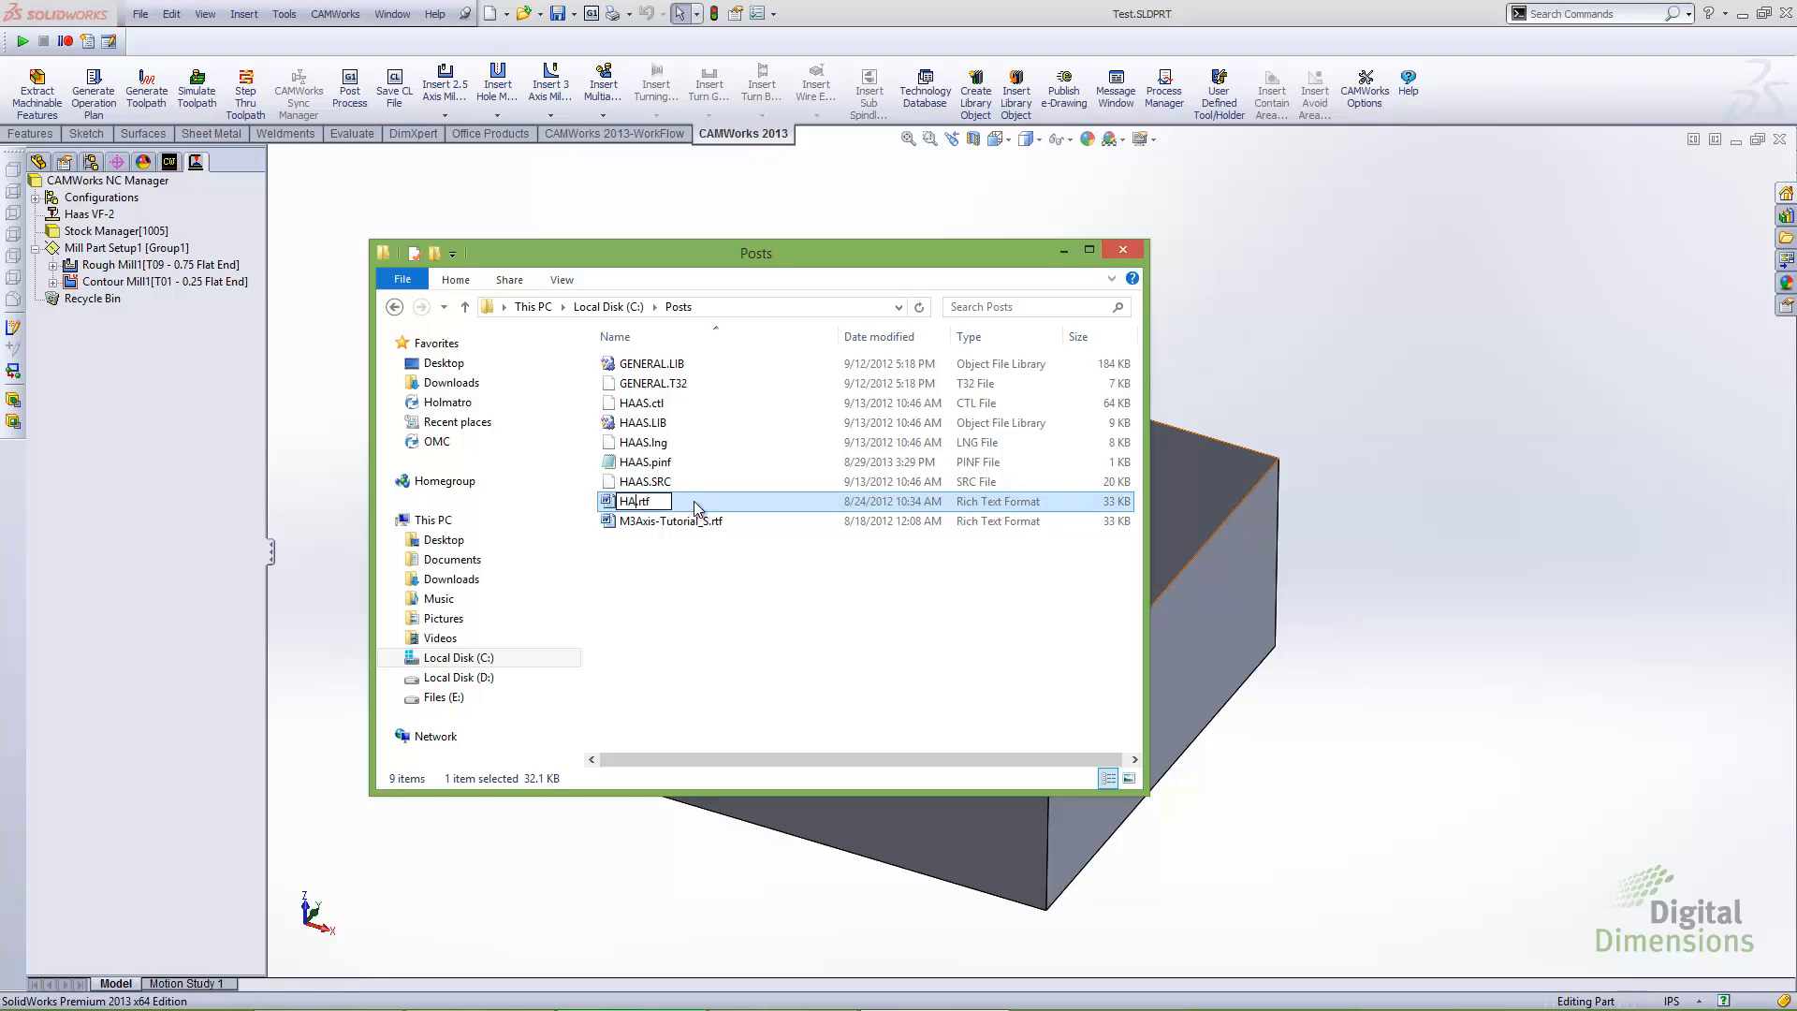
Rename M3Axis-Tutorial_S.rtf in C:\Posts as HAAS_S.rtf
{"action": "left_click", "coordinate": [688, 524]}
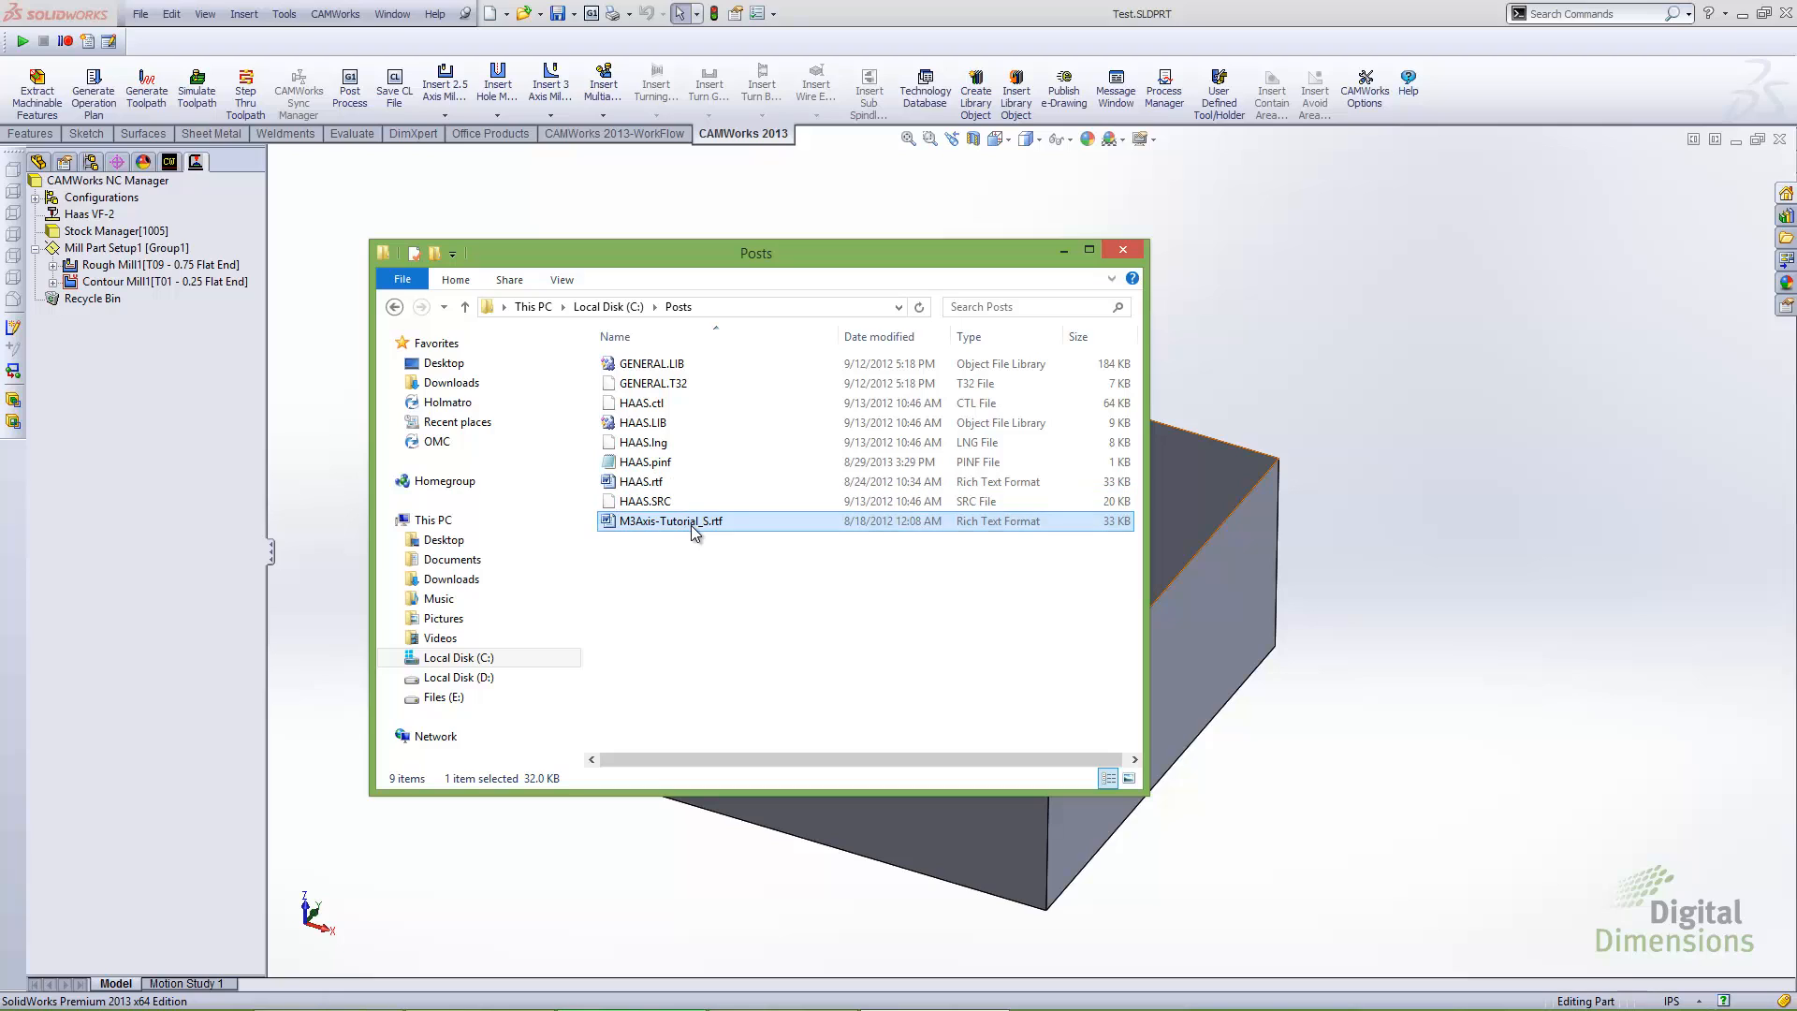
{"action": "left_click", "coordinate": [693, 526]}
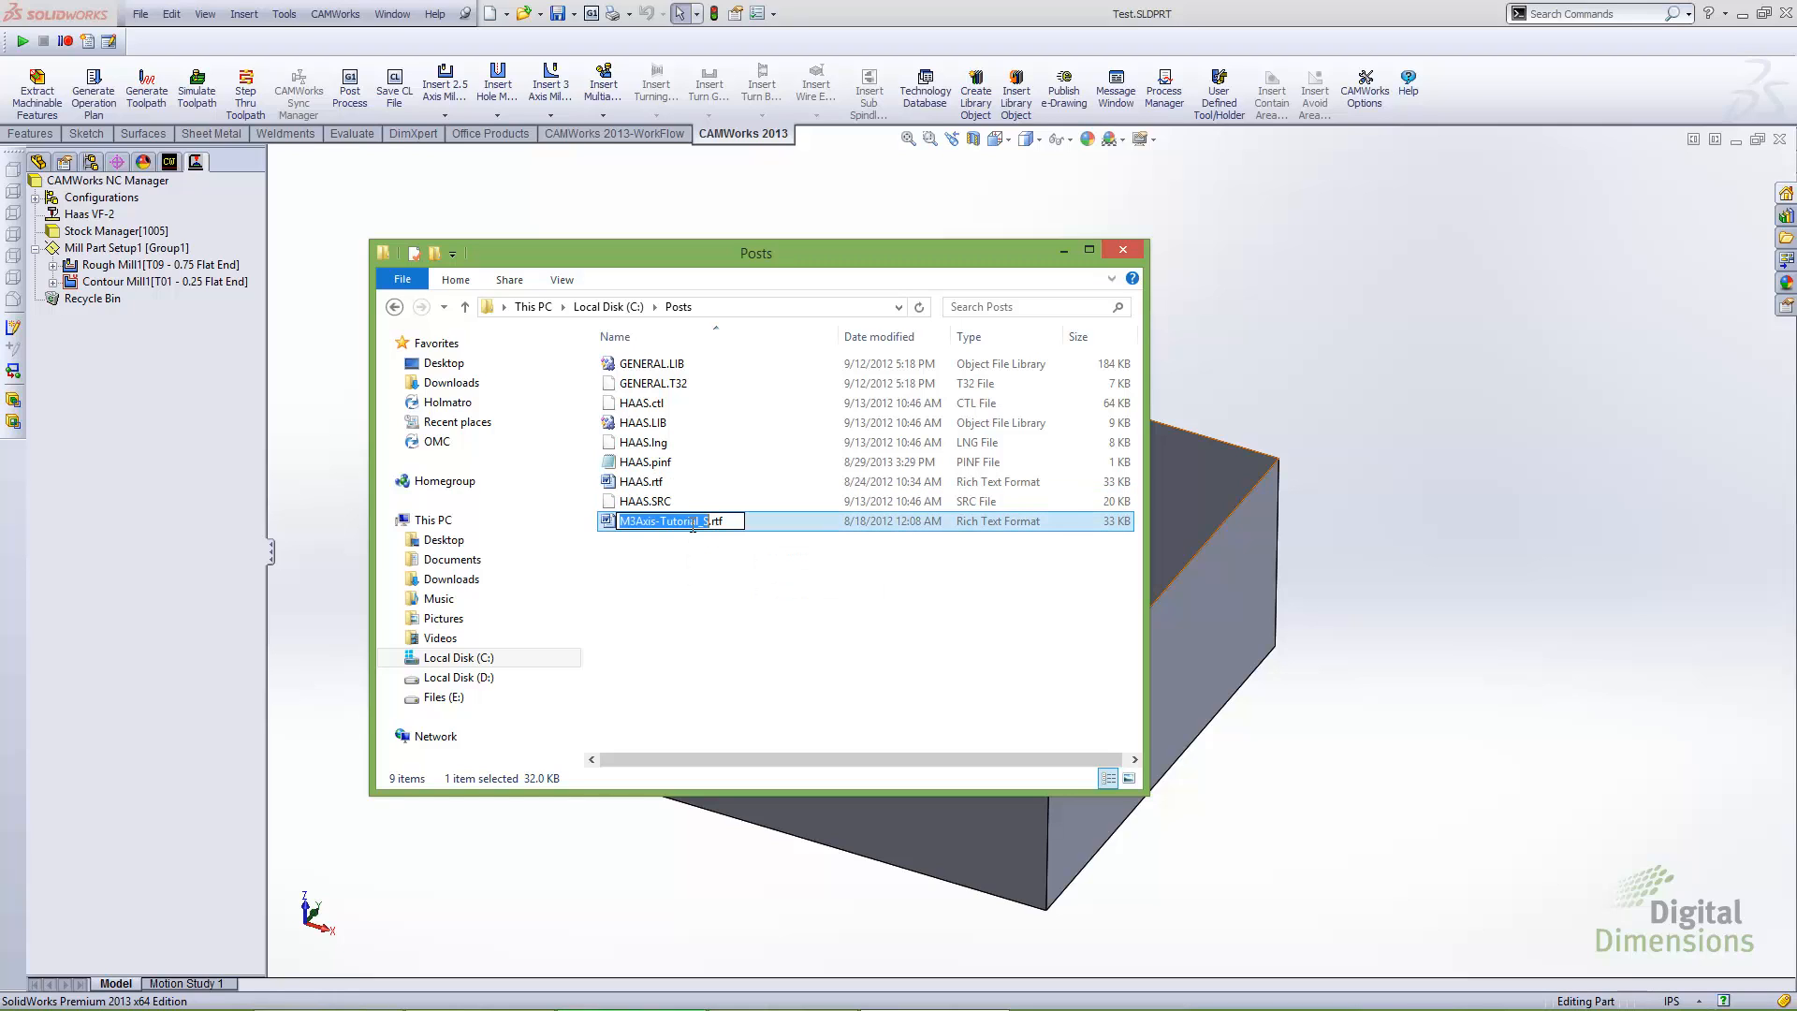
{"action": "type", "text": "HAAS_S"}
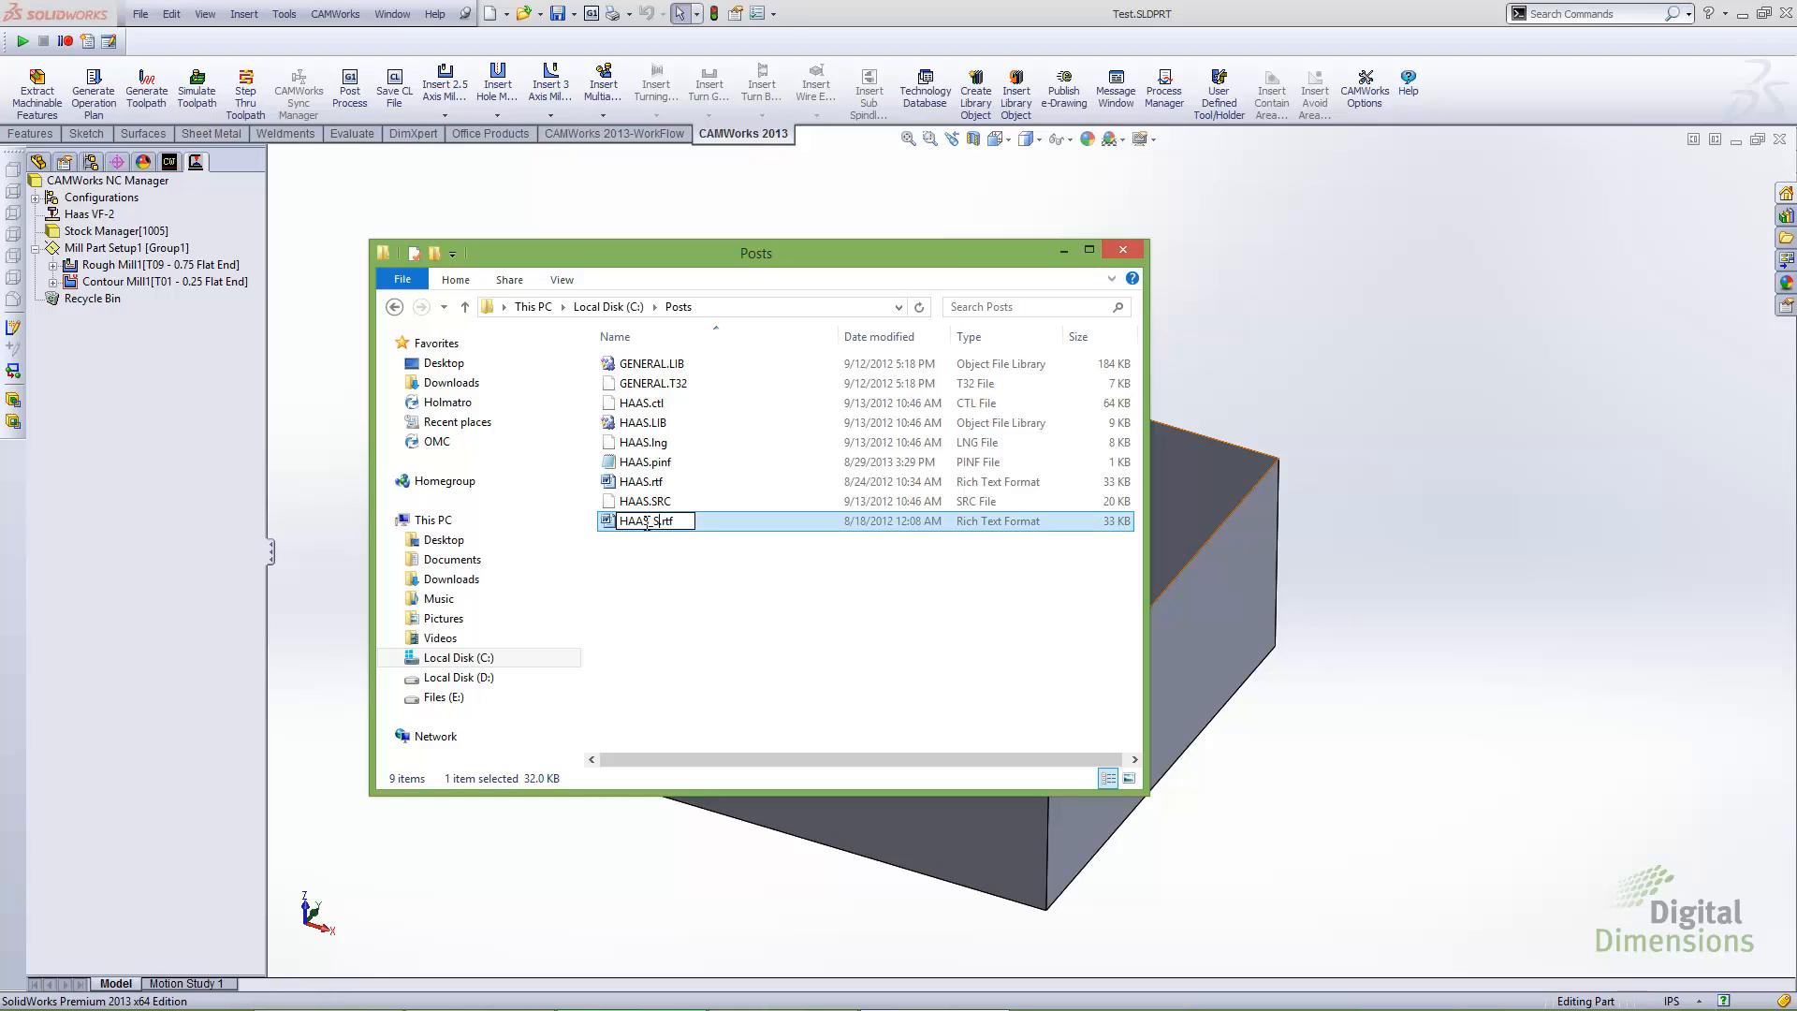
{"action": "left_click", "coordinate": [690, 592]}
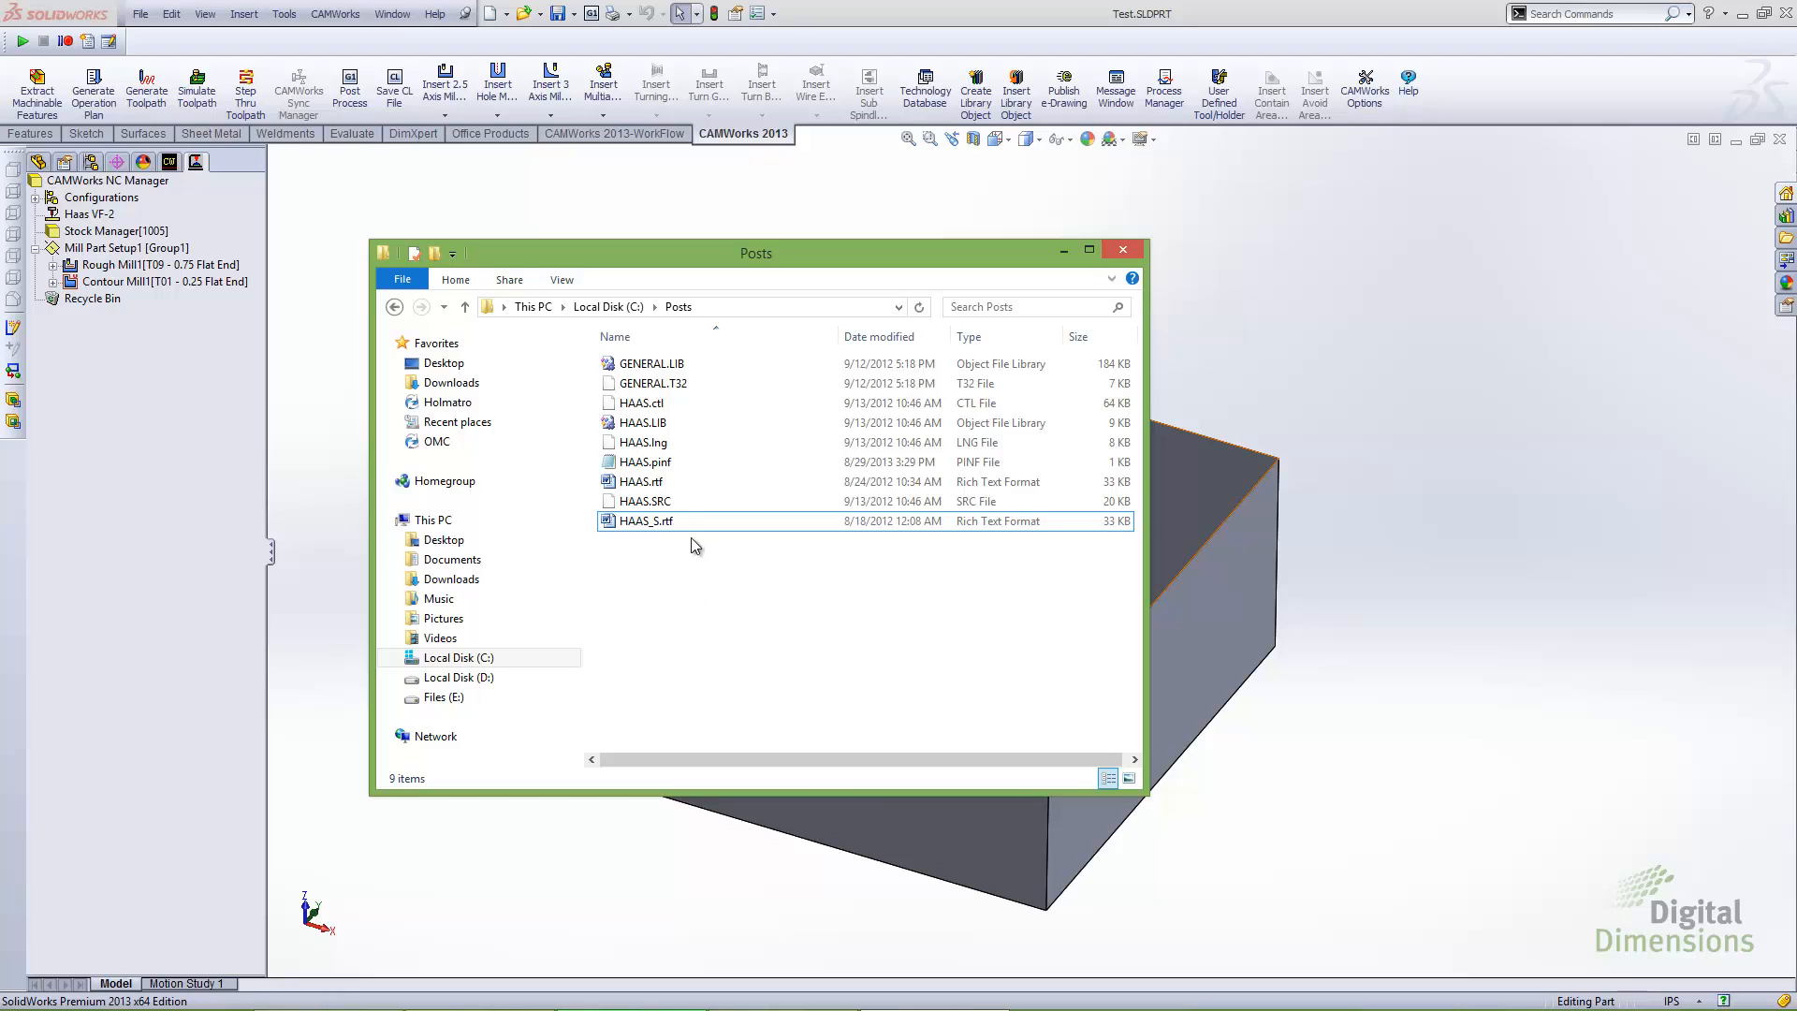
Open HAAS.pinf in Notepad and set PostName to HAAS and PostExtension to nc
{"action": "right_click", "coordinate": [666, 464]}
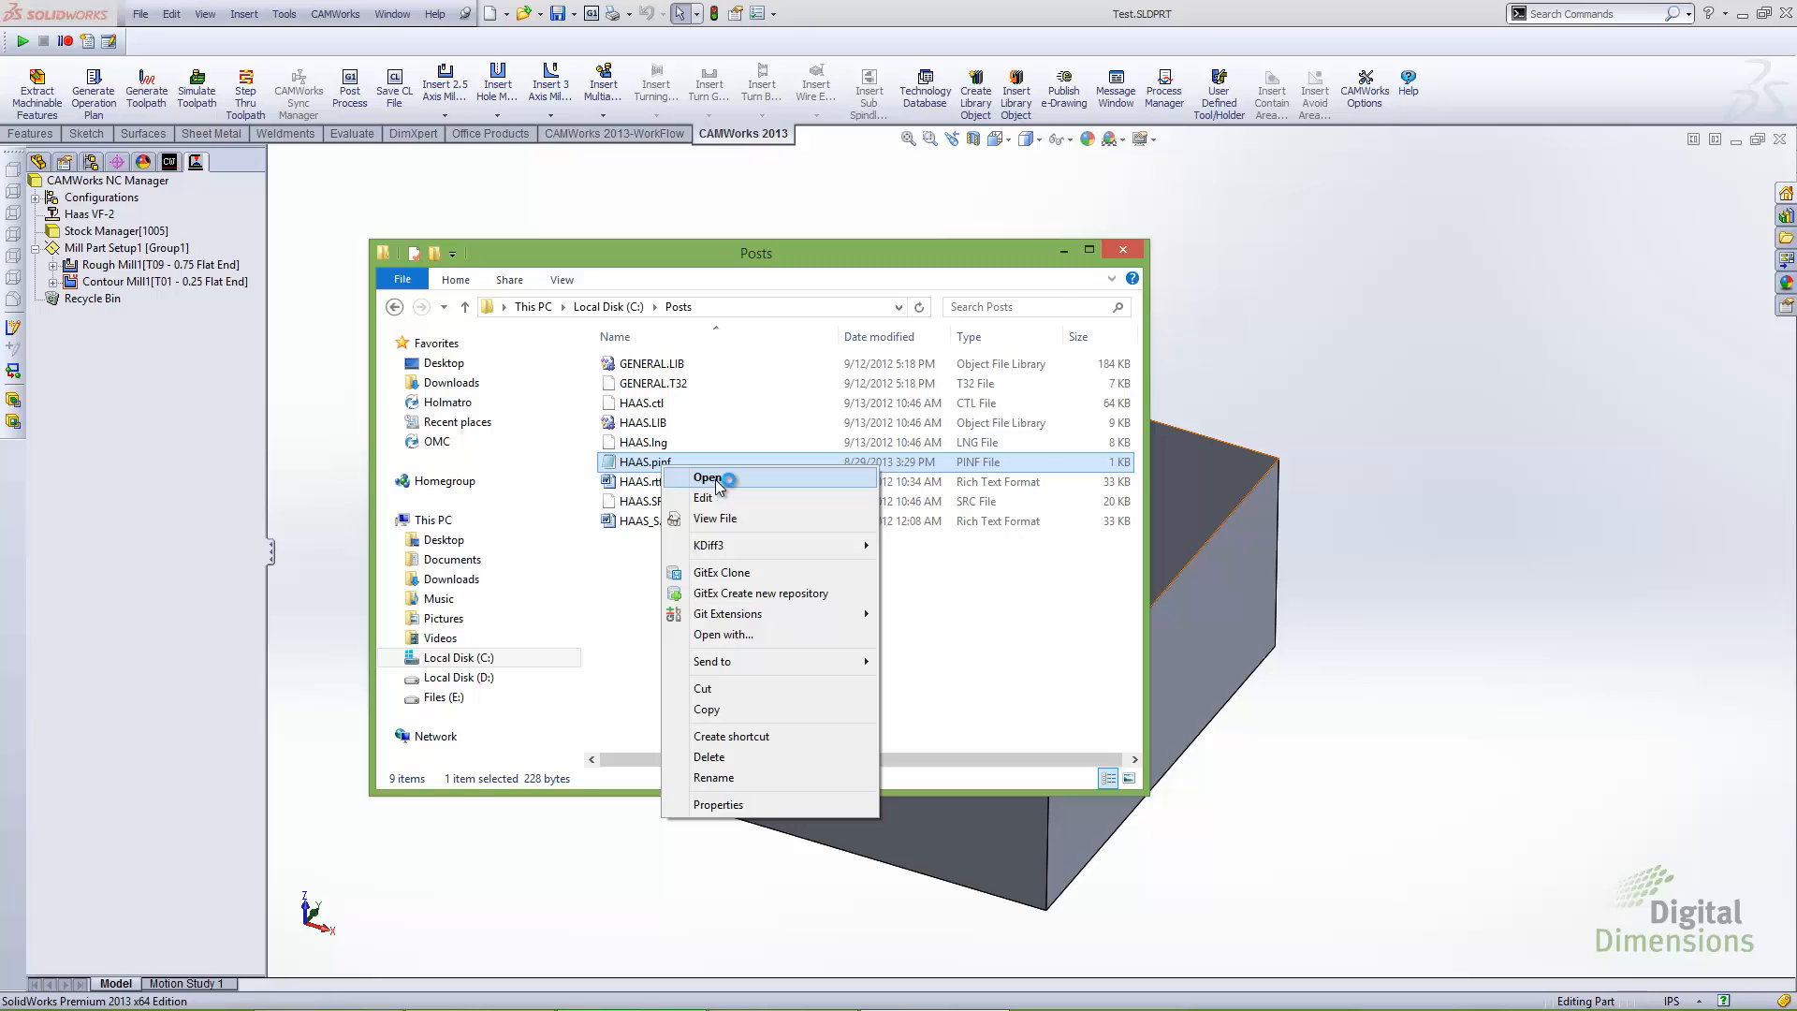
{"action": "left_click", "coordinate": [720, 485]}
{"action": "left_click_drag", "start_coordinate": [811, 185], "coordinate": [857, 278]}
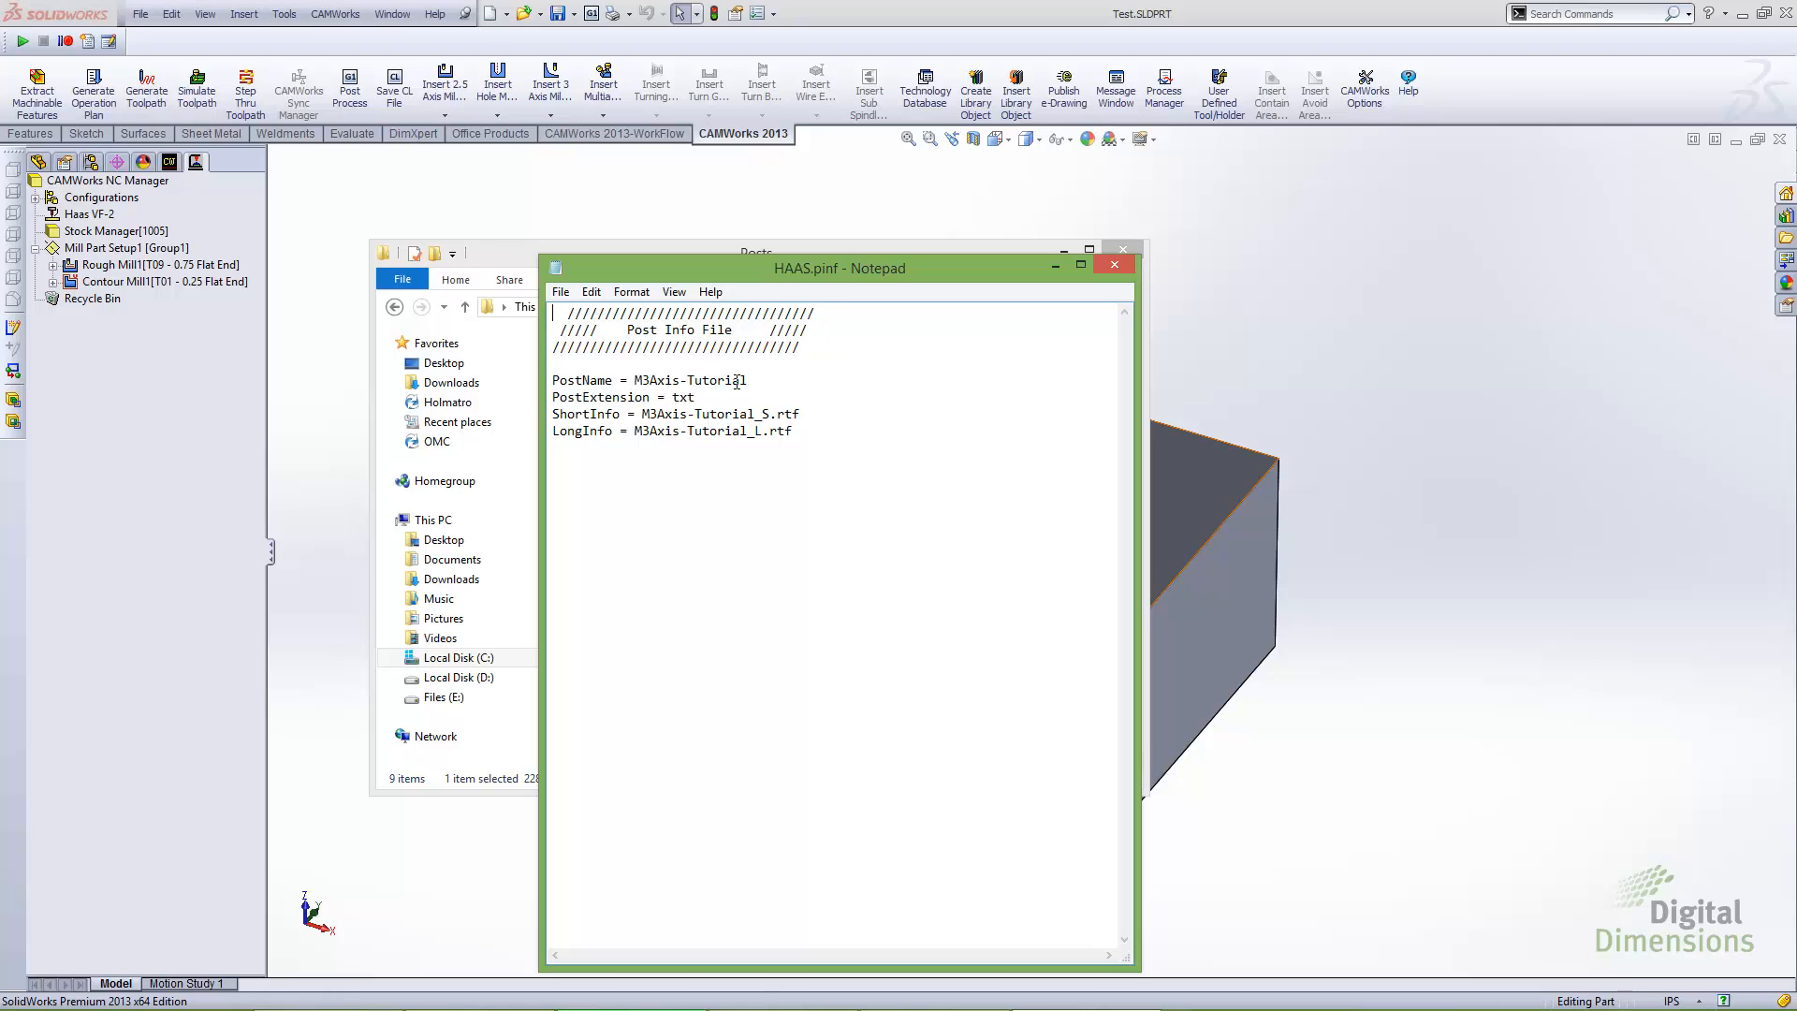
{"action": "left_click_drag", "start_coordinate": [751, 380], "coordinate": [636, 380]}
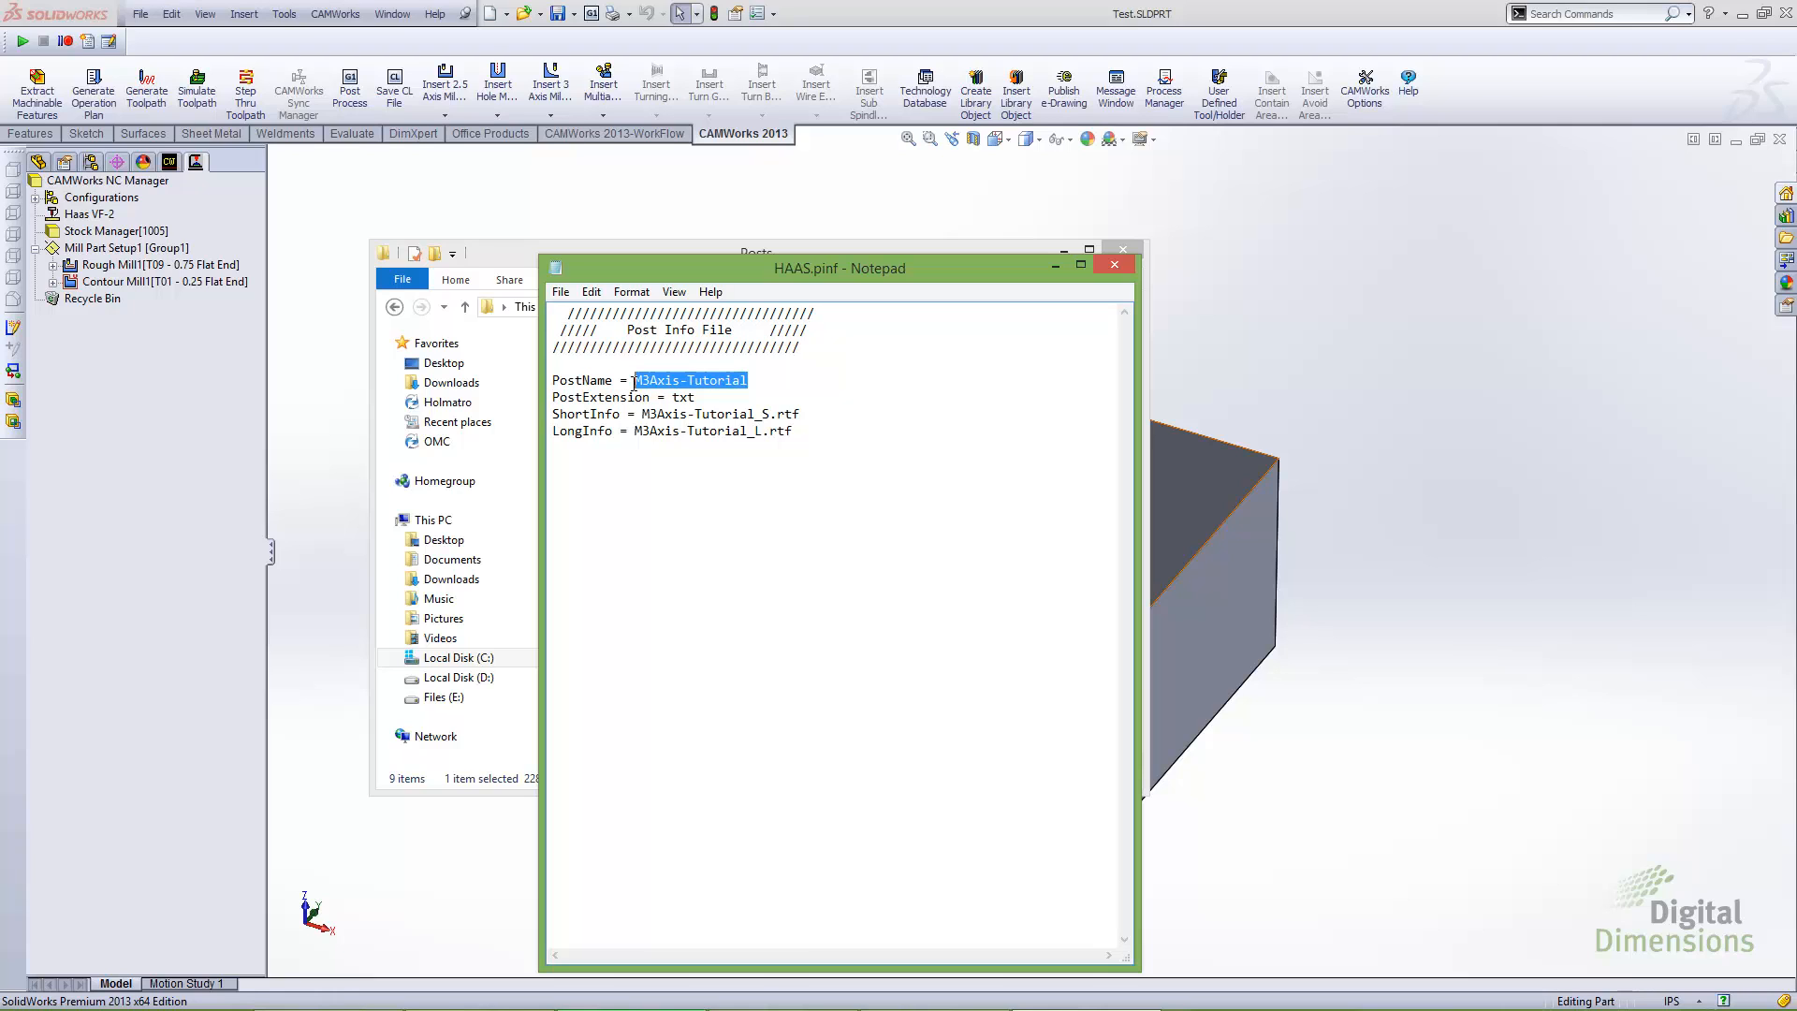
{"action": "type", "text": "HAAS"}
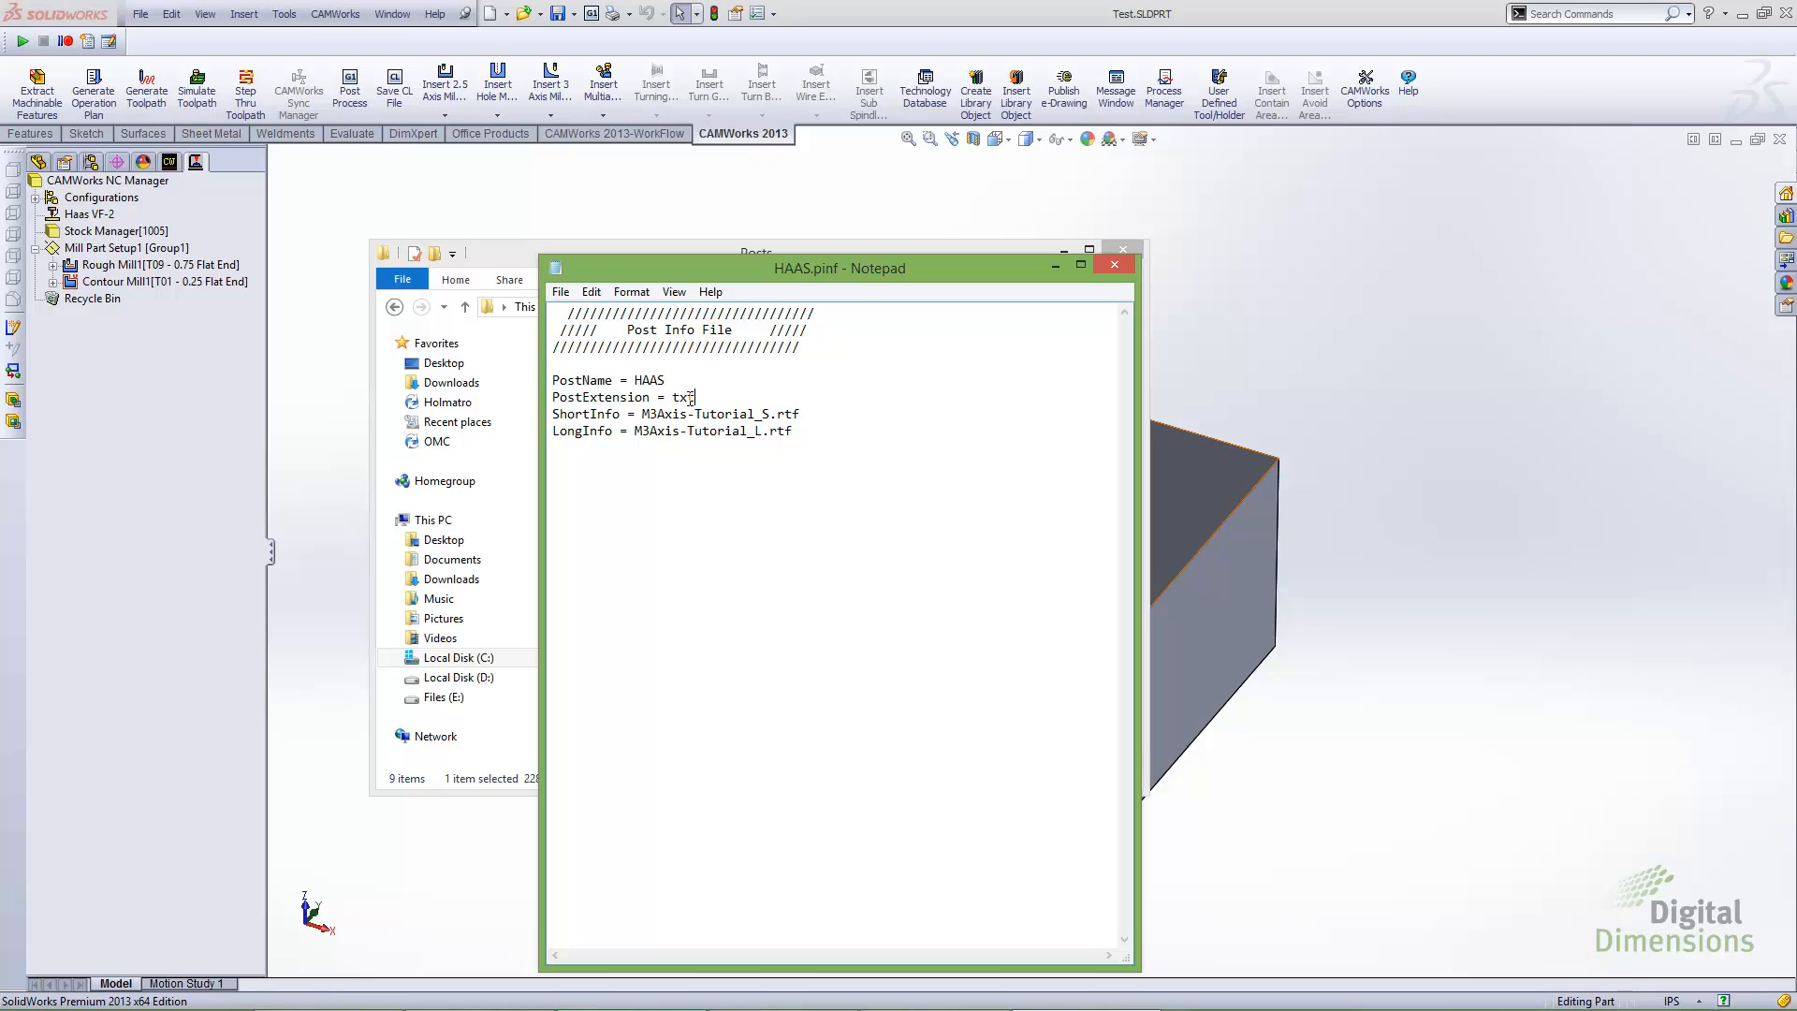
{"action": "left_click_drag", "start_coordinate": [695, 397], "coordinate": [672, 399]}
{"action": "type", "text": "nc"}
Set ShortInfo to HAAS_S.rtf and LongInfo to HAAS.rtf in the post info file
{"action": "left_click_drag", "start_coordinate": [755, 414], "coordinate": [644, 410]}
{"action": "type", "text": "HAAS"}
{"action": "left_click_drag", "start_coordinate": [763, 430], "coordinate": [637, 419]}
{"action": "type", "text": "HAAS"}
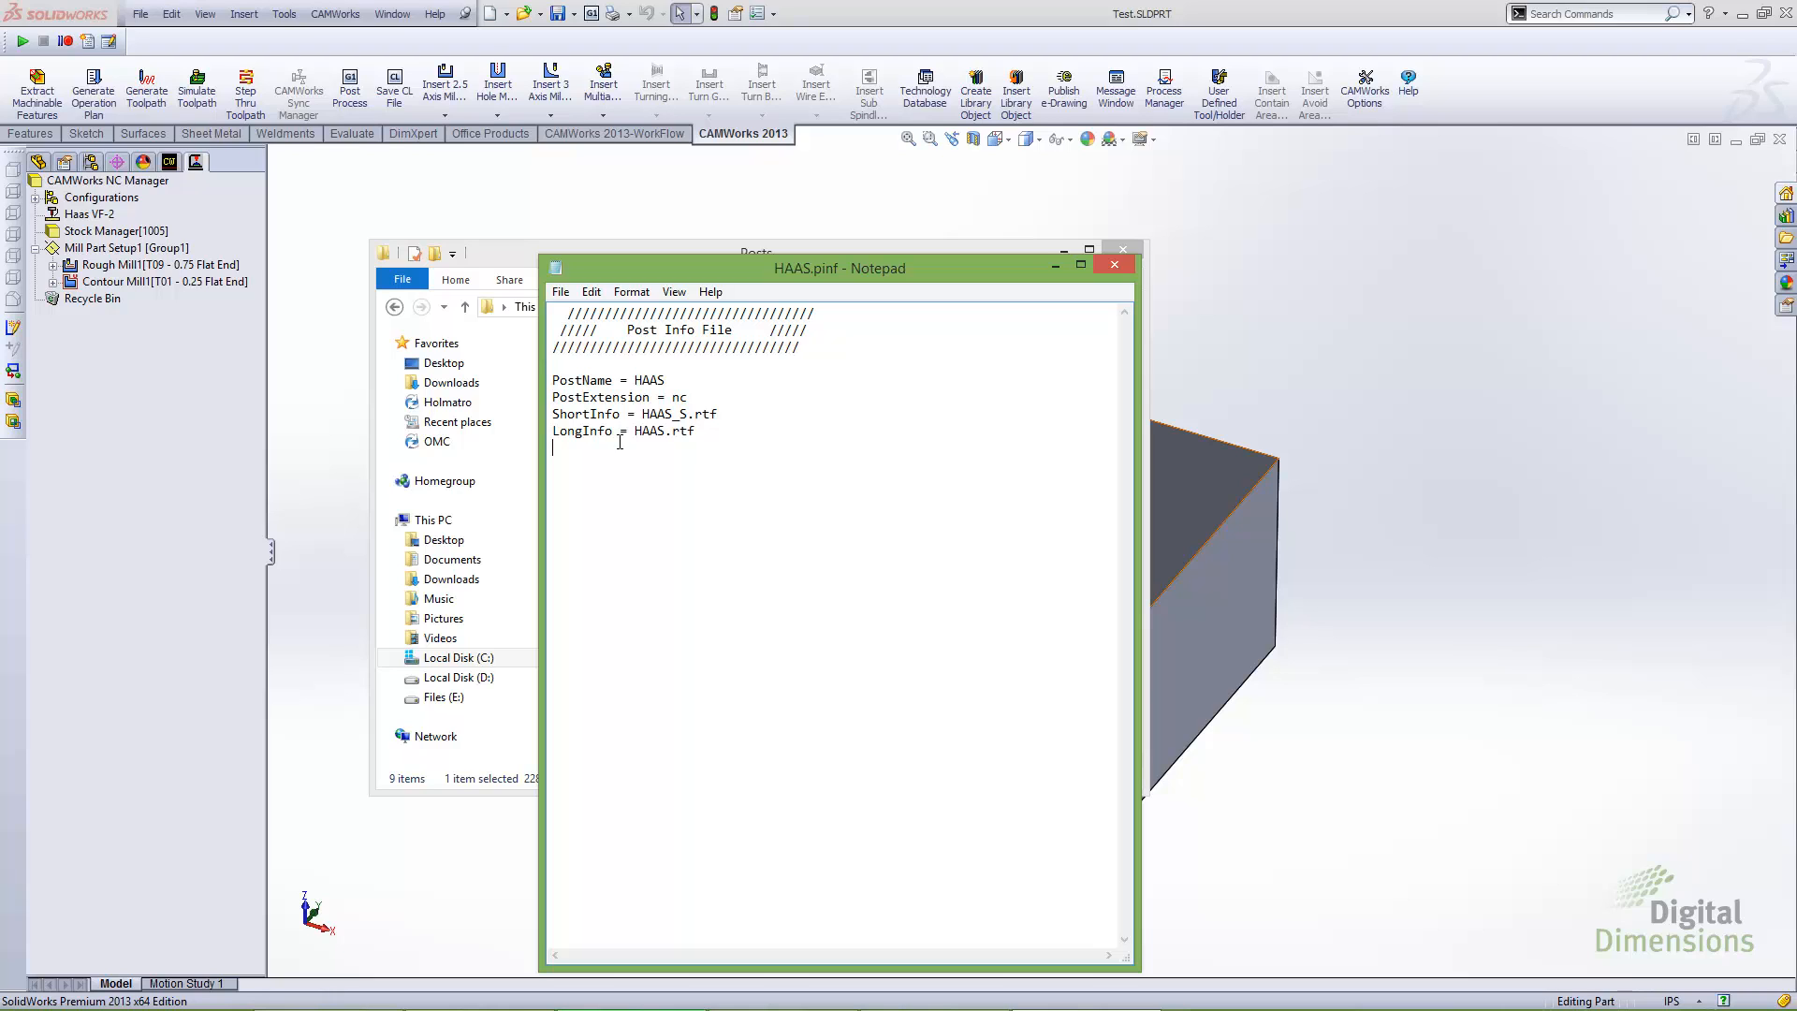
Save the edited HAAS.pinf file and close Notepad
{"action": "left_click", "coordinate": [566, 295]}
{"action": "left_click", "coordinate": [589, 353]}
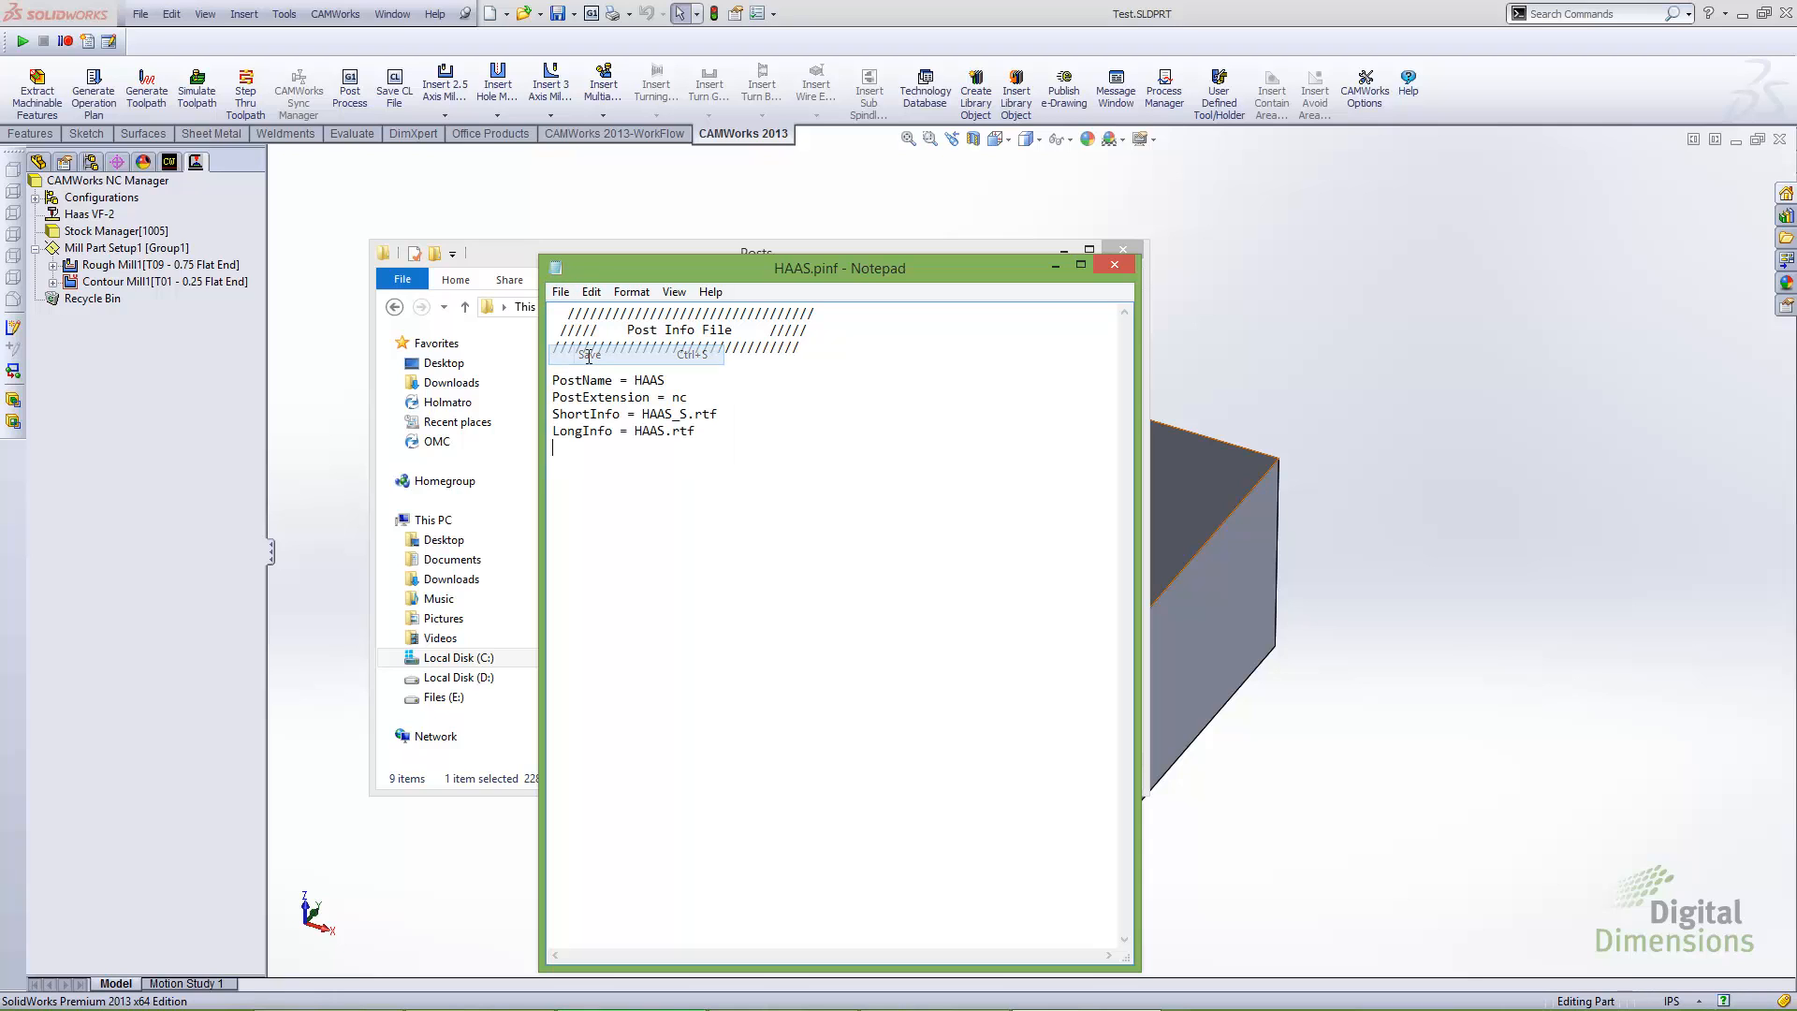
{"action": "left_click", "coordinate": [1113, 267]}
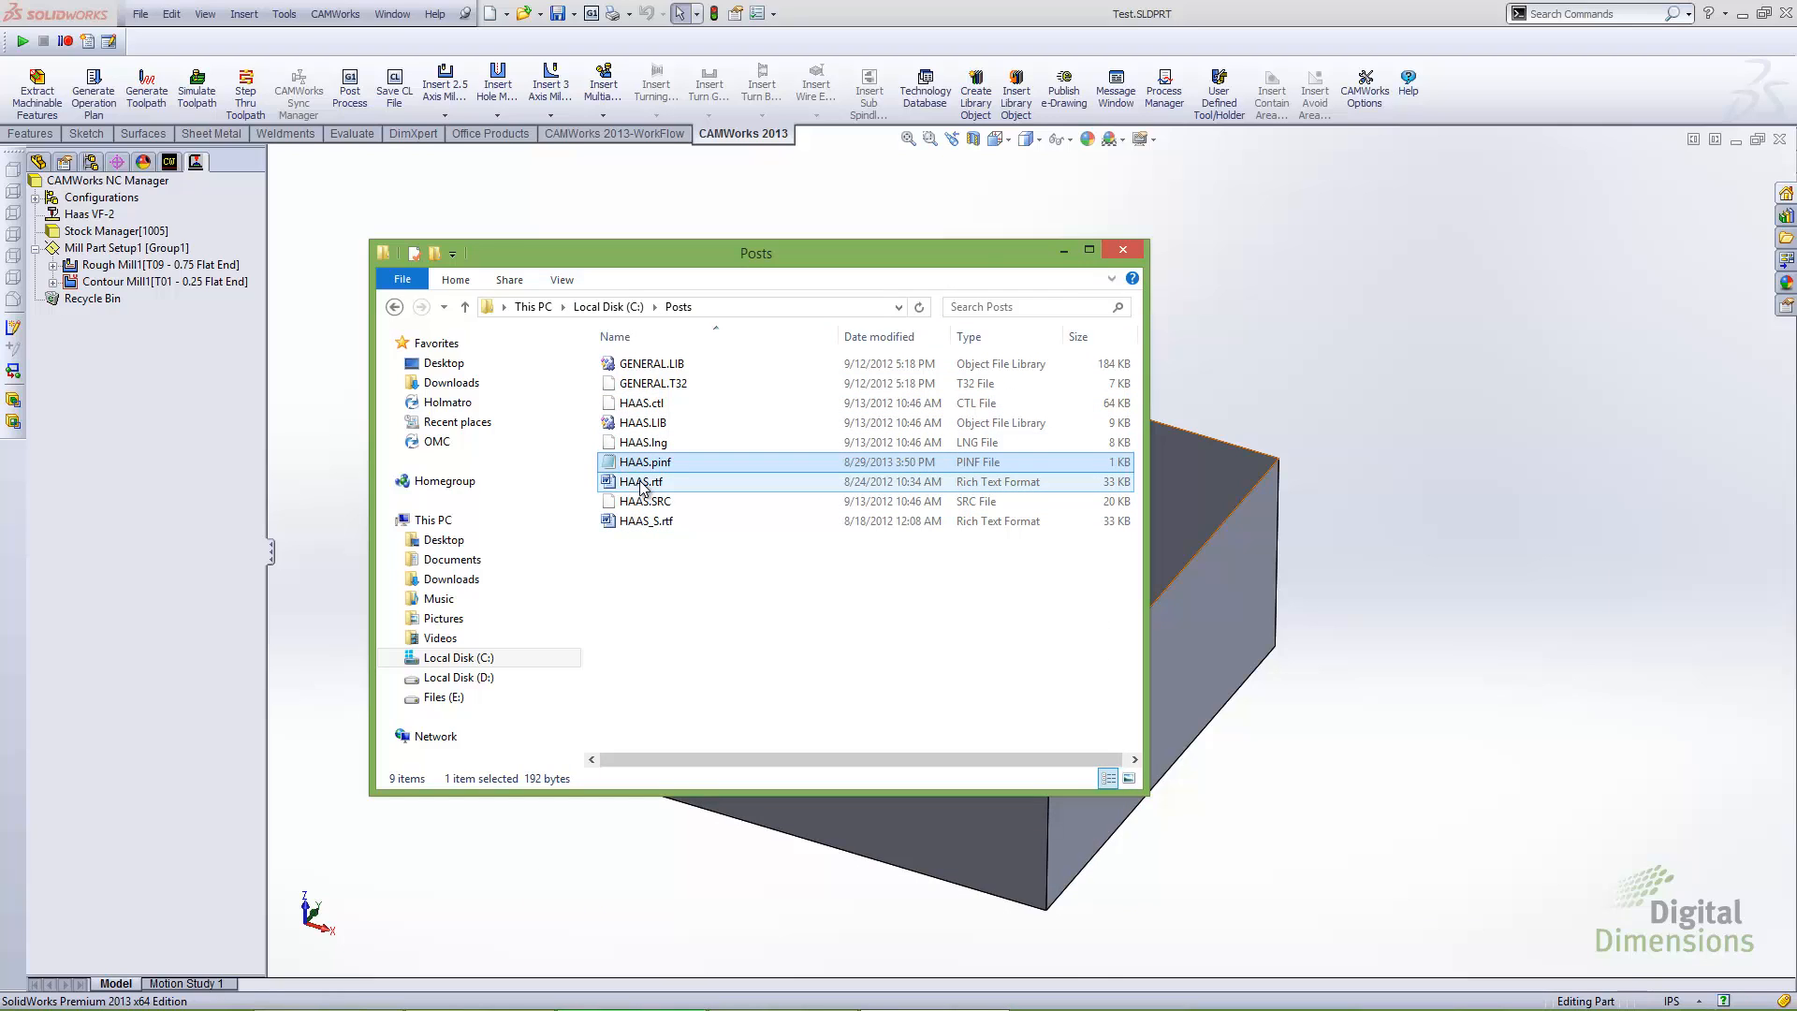
Return to SolidWorks and check the default output file type in Post Process, without saving any code
{"action": "left_click", "coordinate": [1067, 249]}
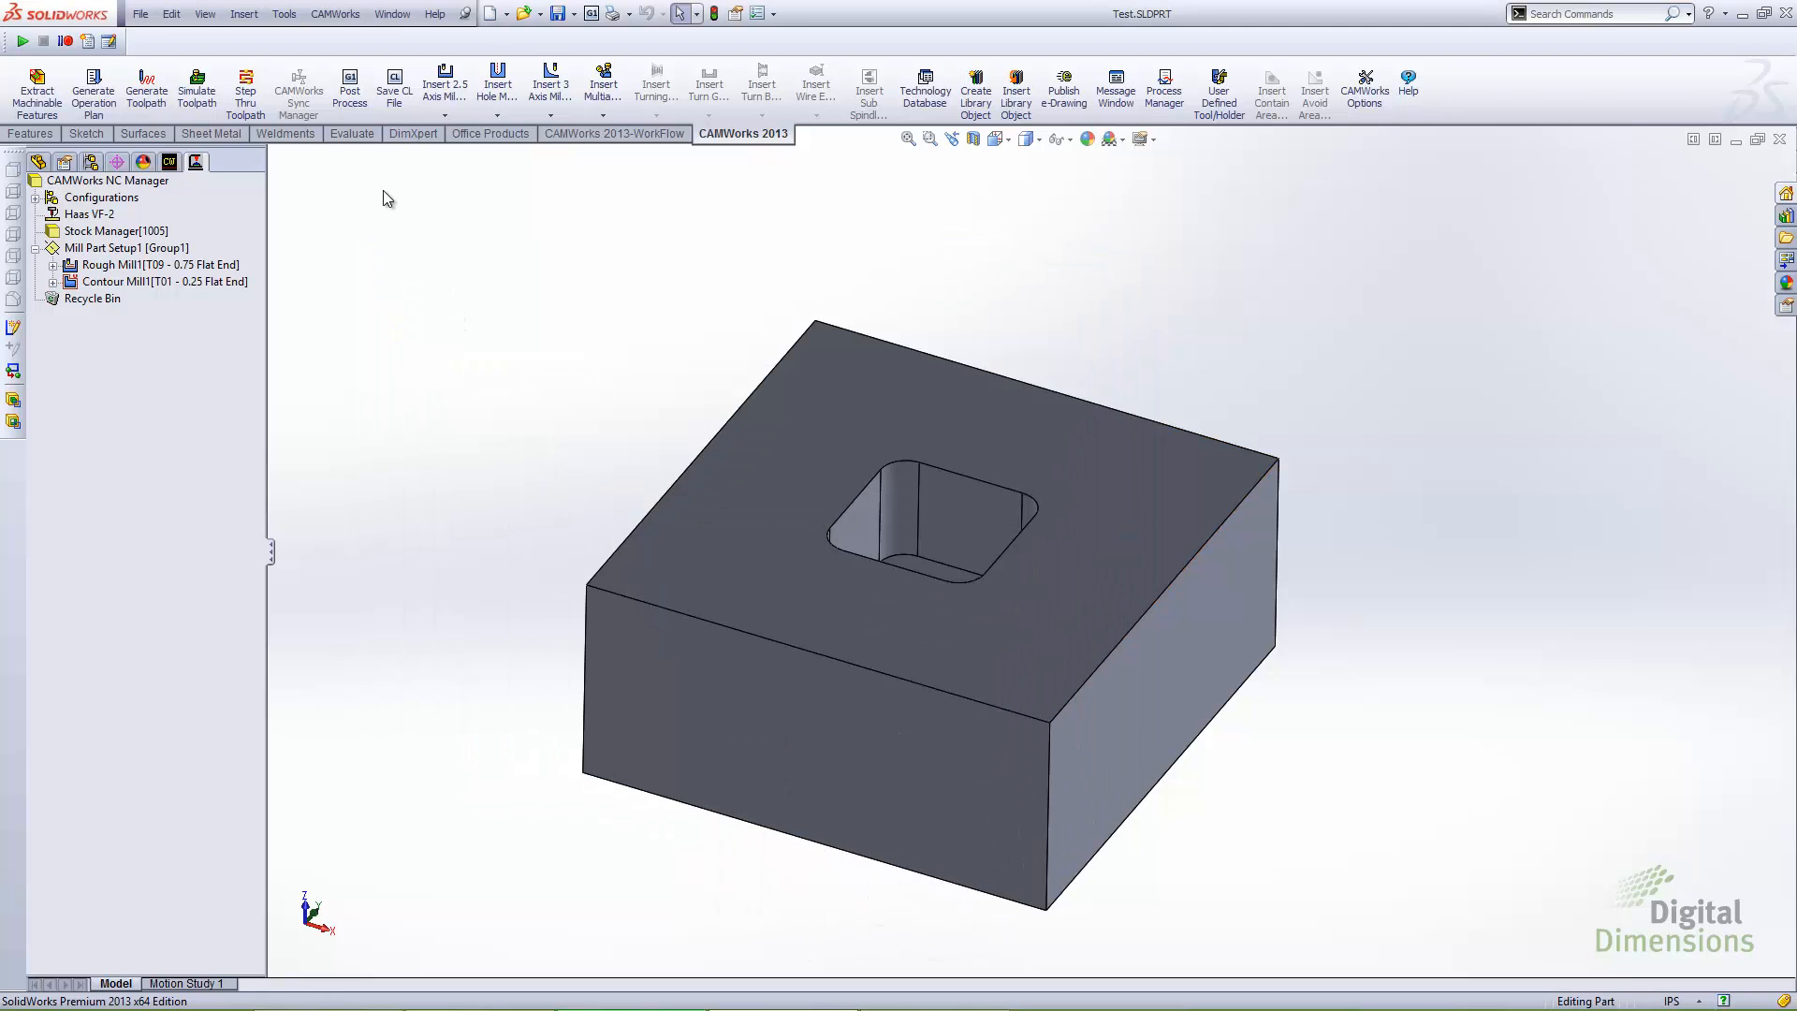
{"action": "left_click", "coordinate": [350, 92]}
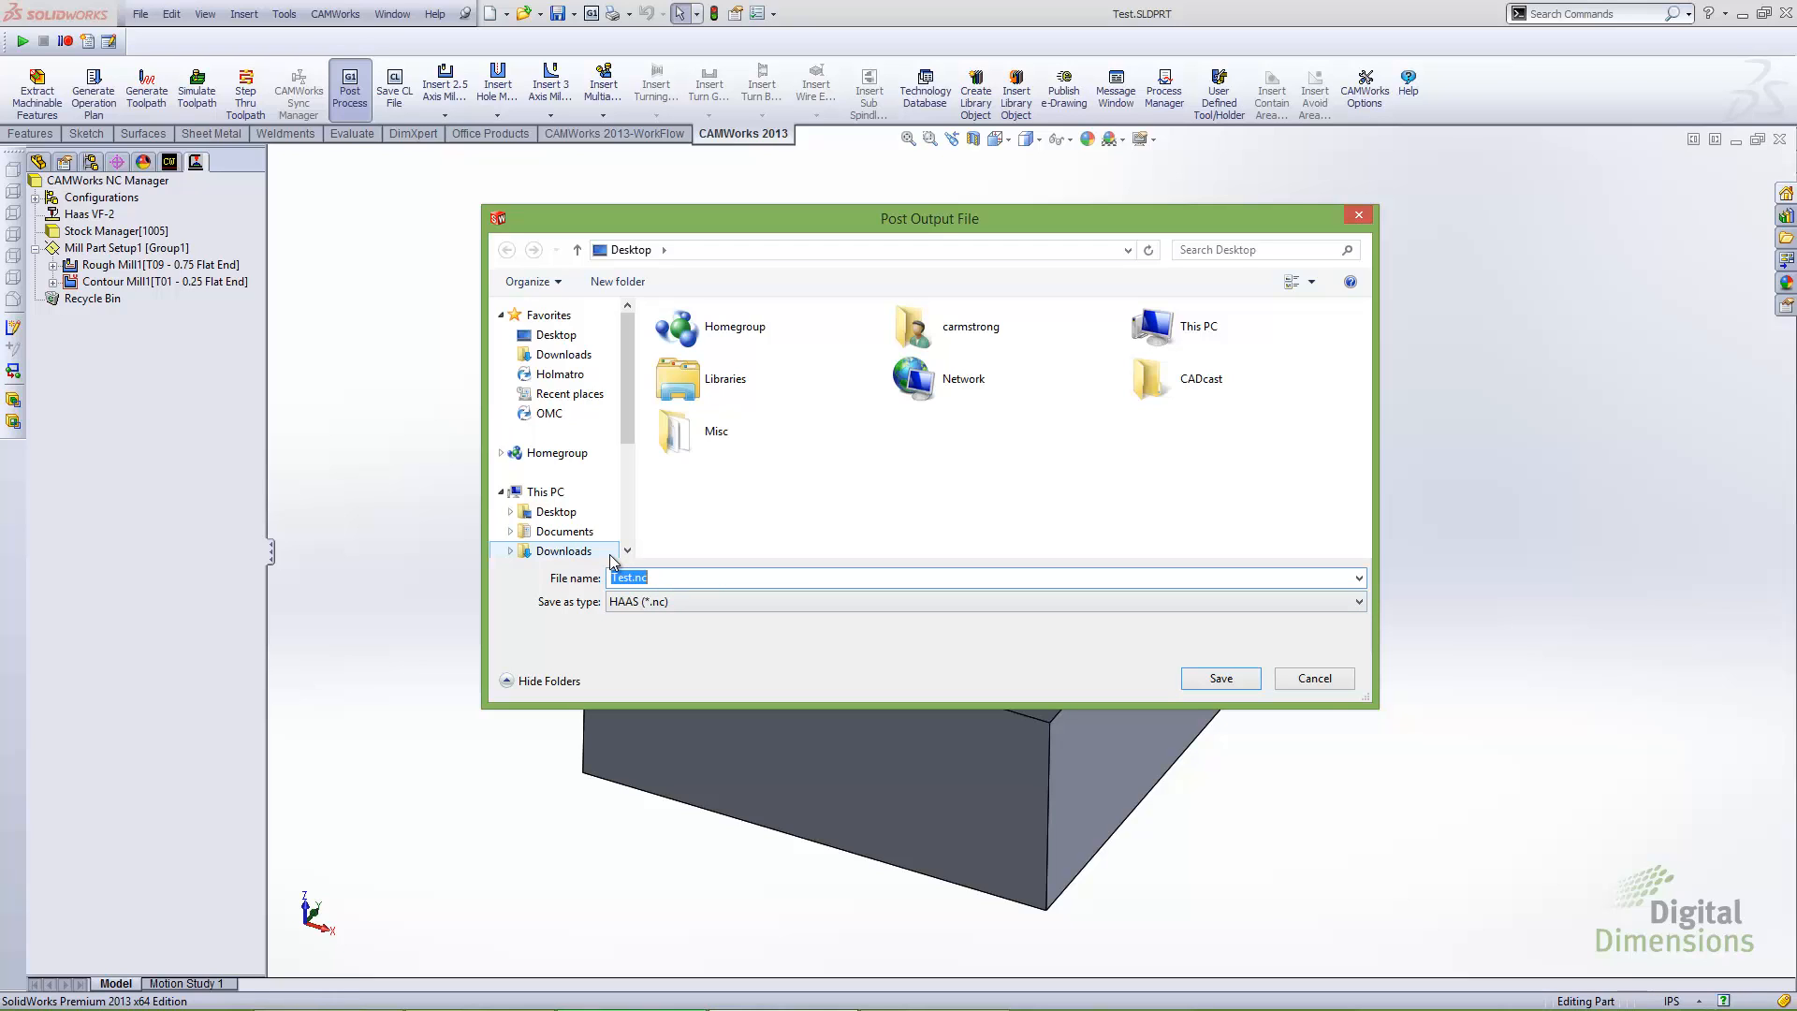
{"action": "left_click", "coordinate": [1320, 683]}
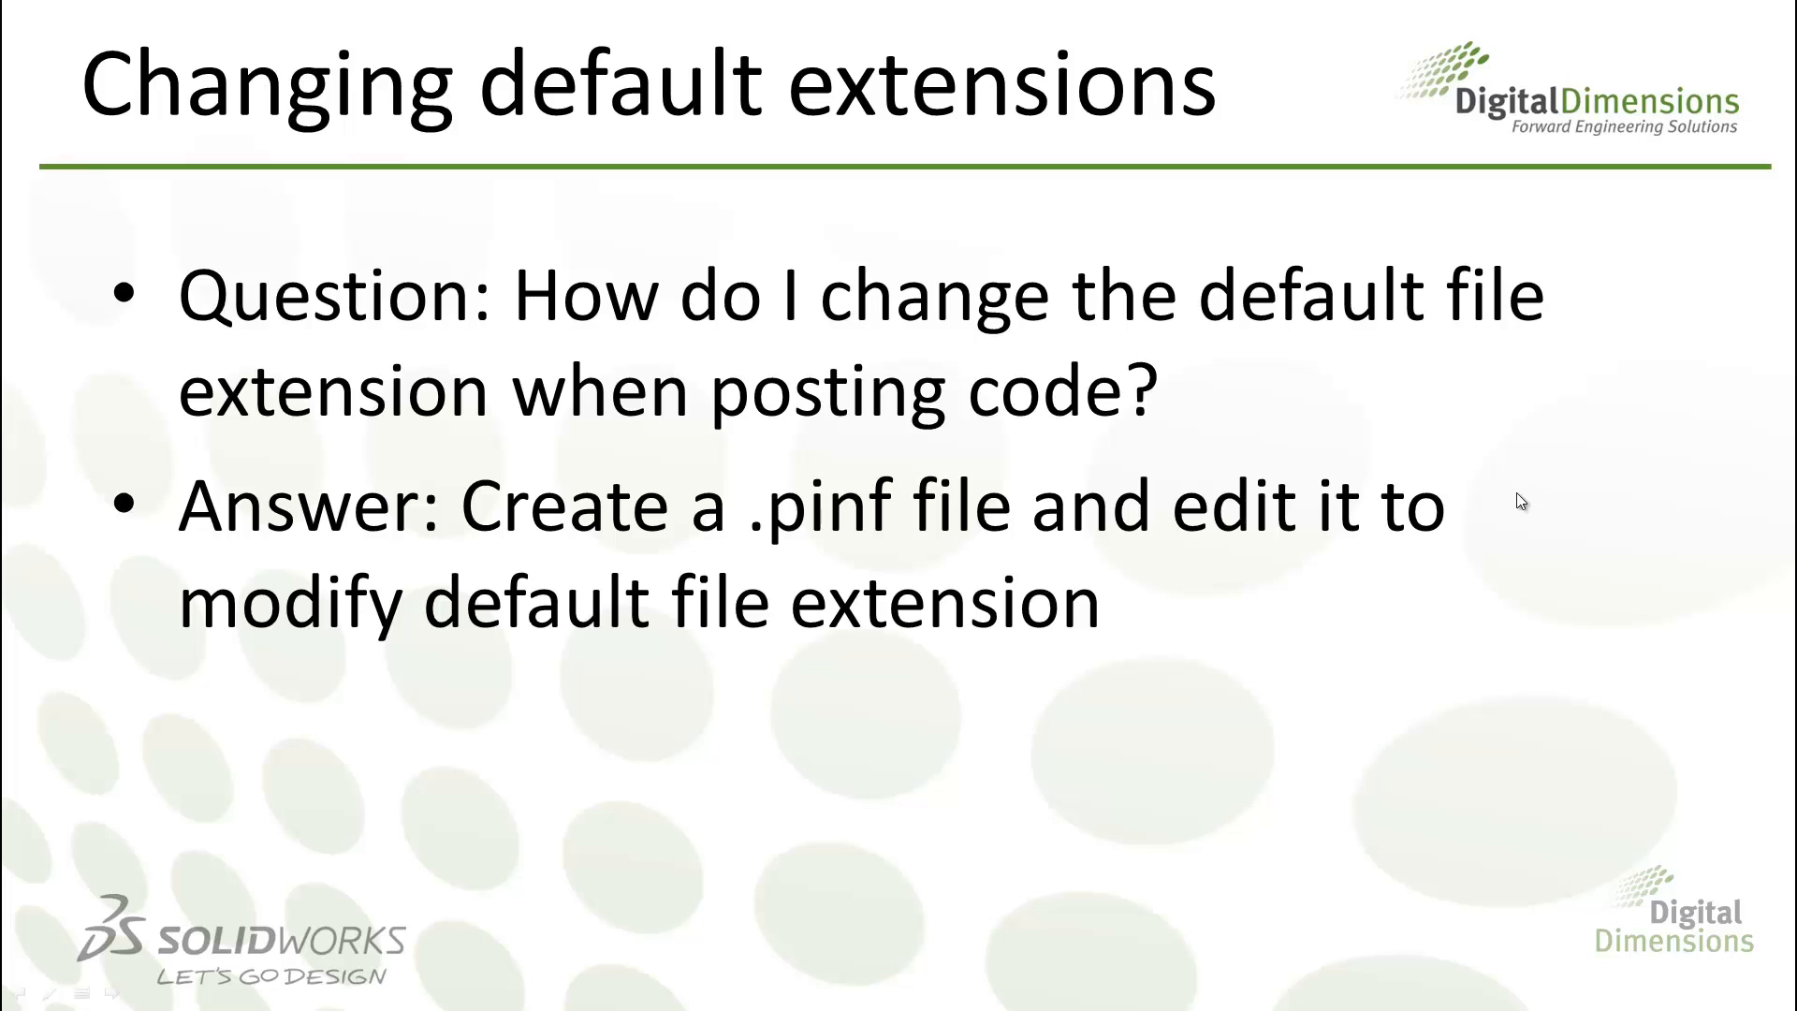
{"action": "key", "text": "Right"}
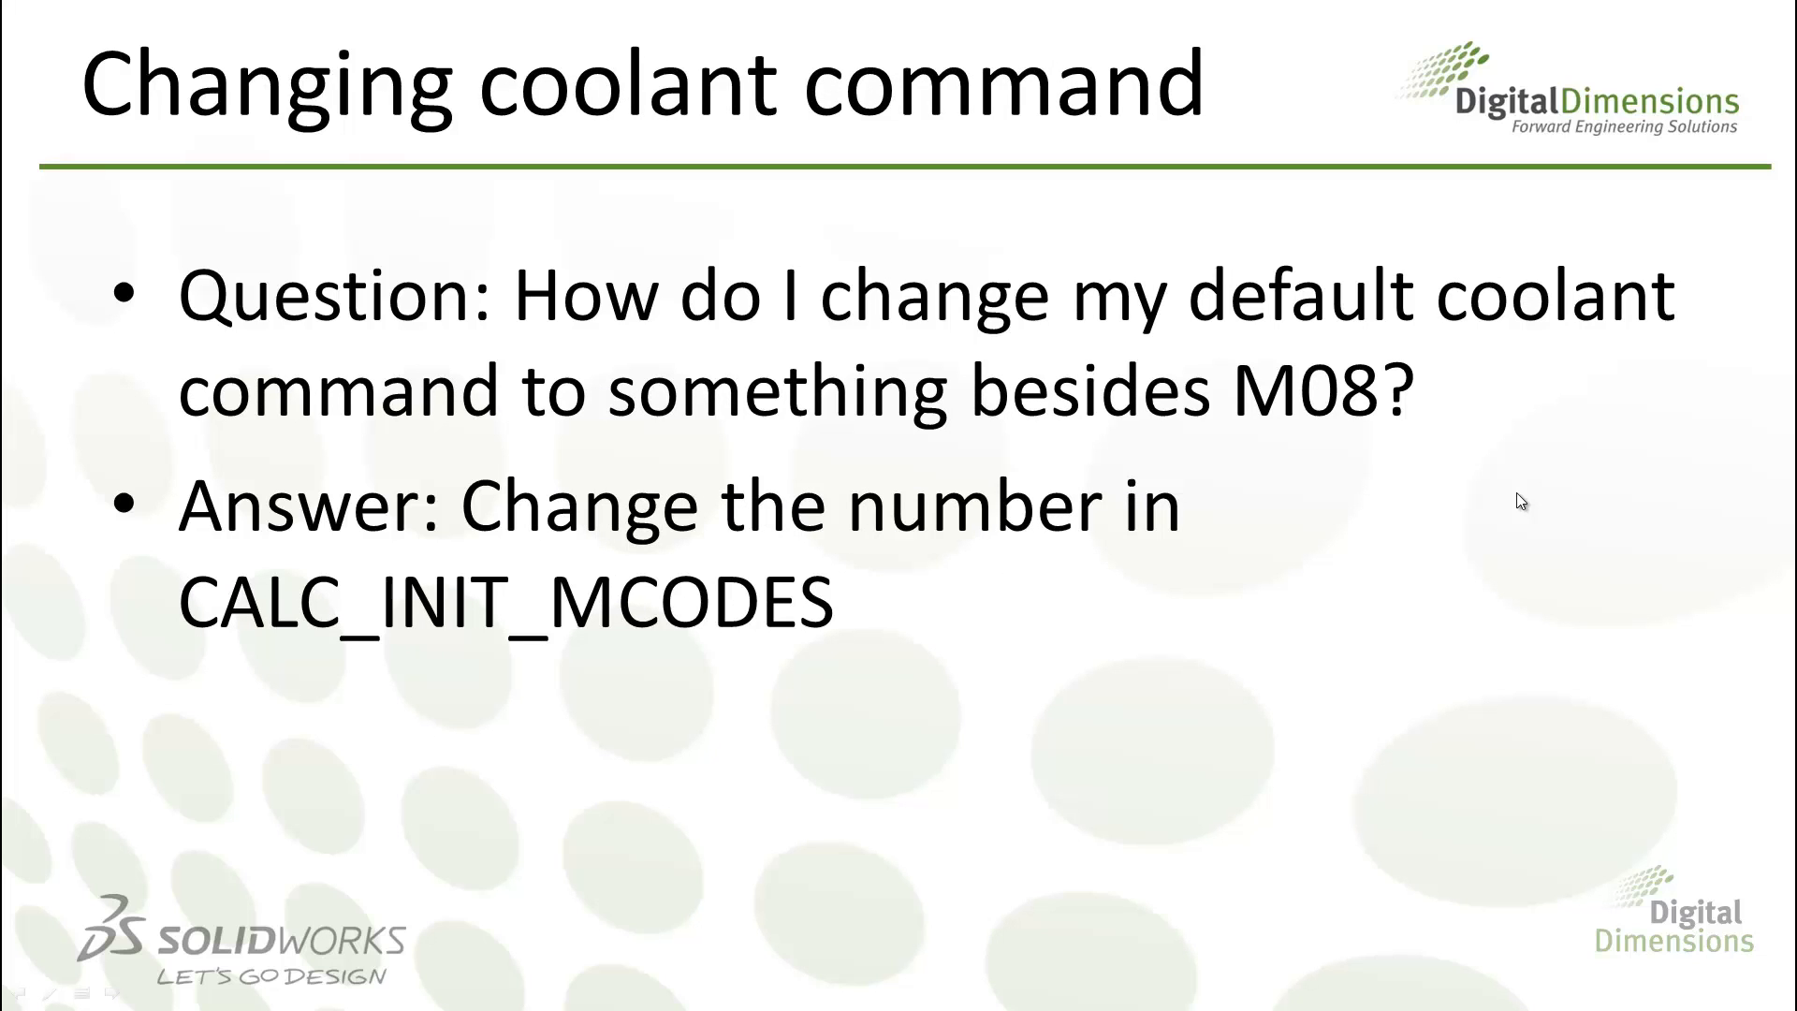
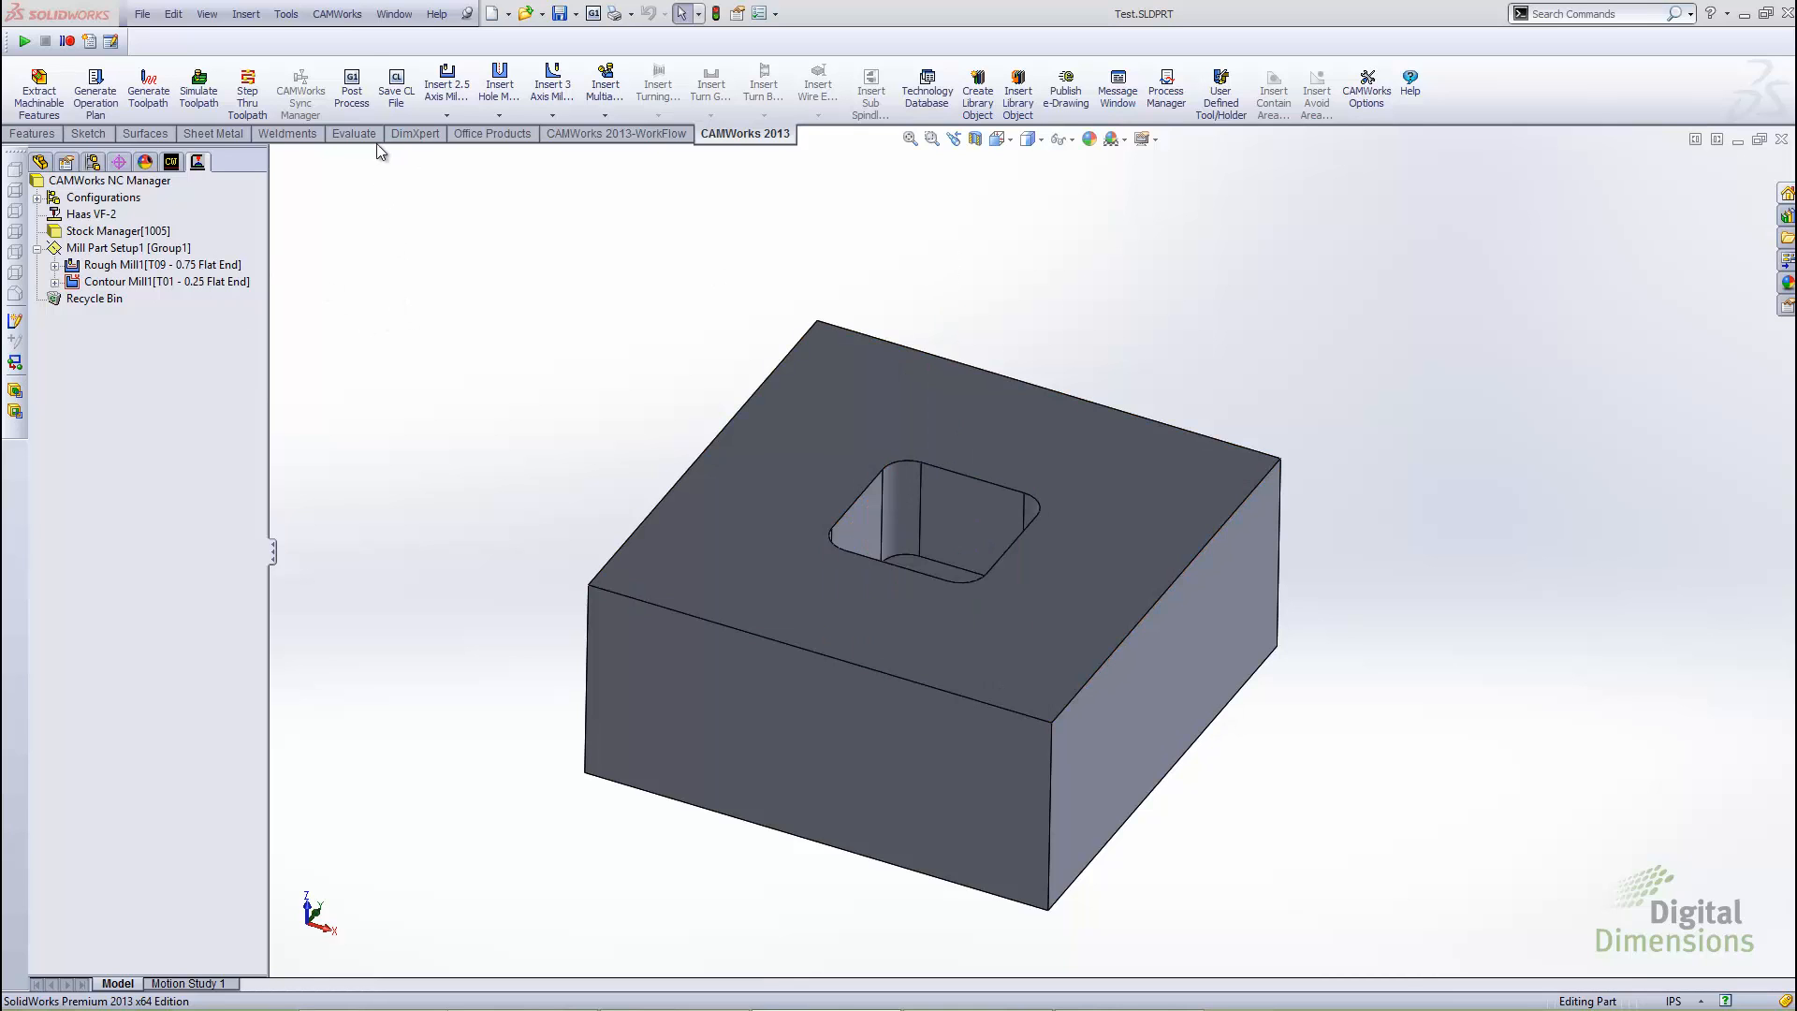
Post process the part's NC code and save it as Test.nc on the desktop
{"action": "left_click", "coordinate": [353, 94]}
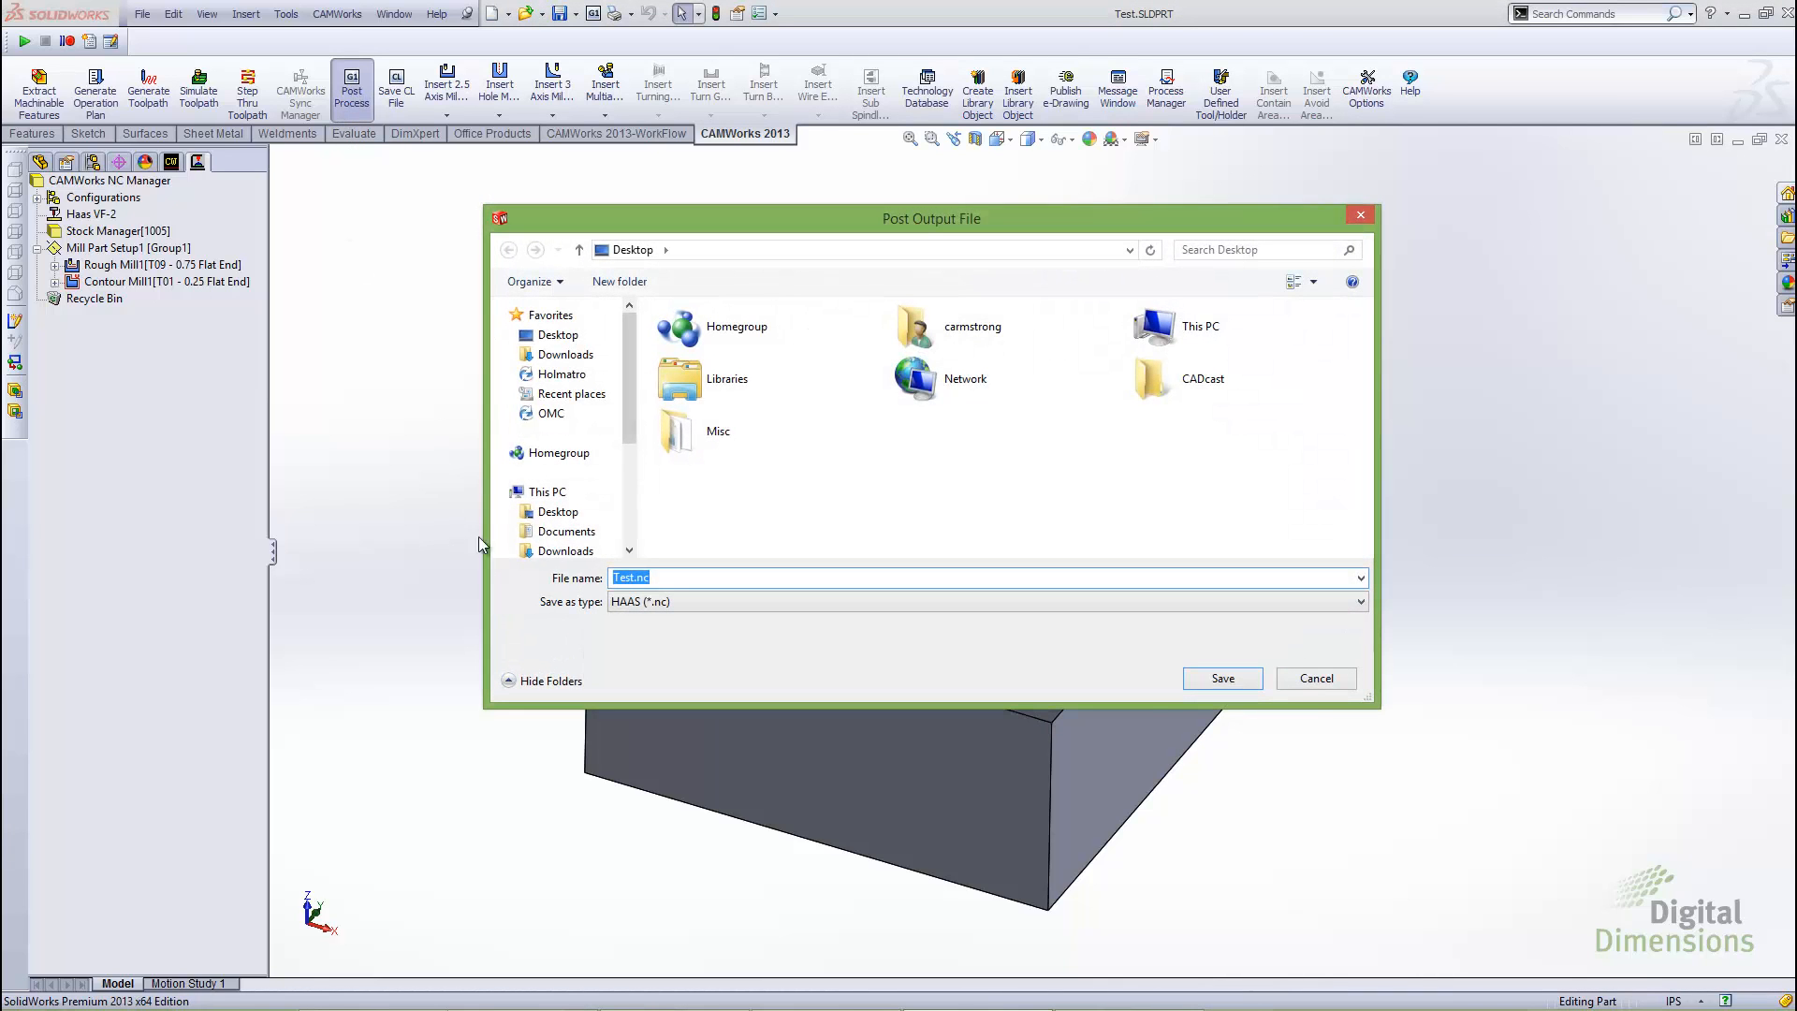
{"action": "left_click", "coordinate": [1218, 681]}
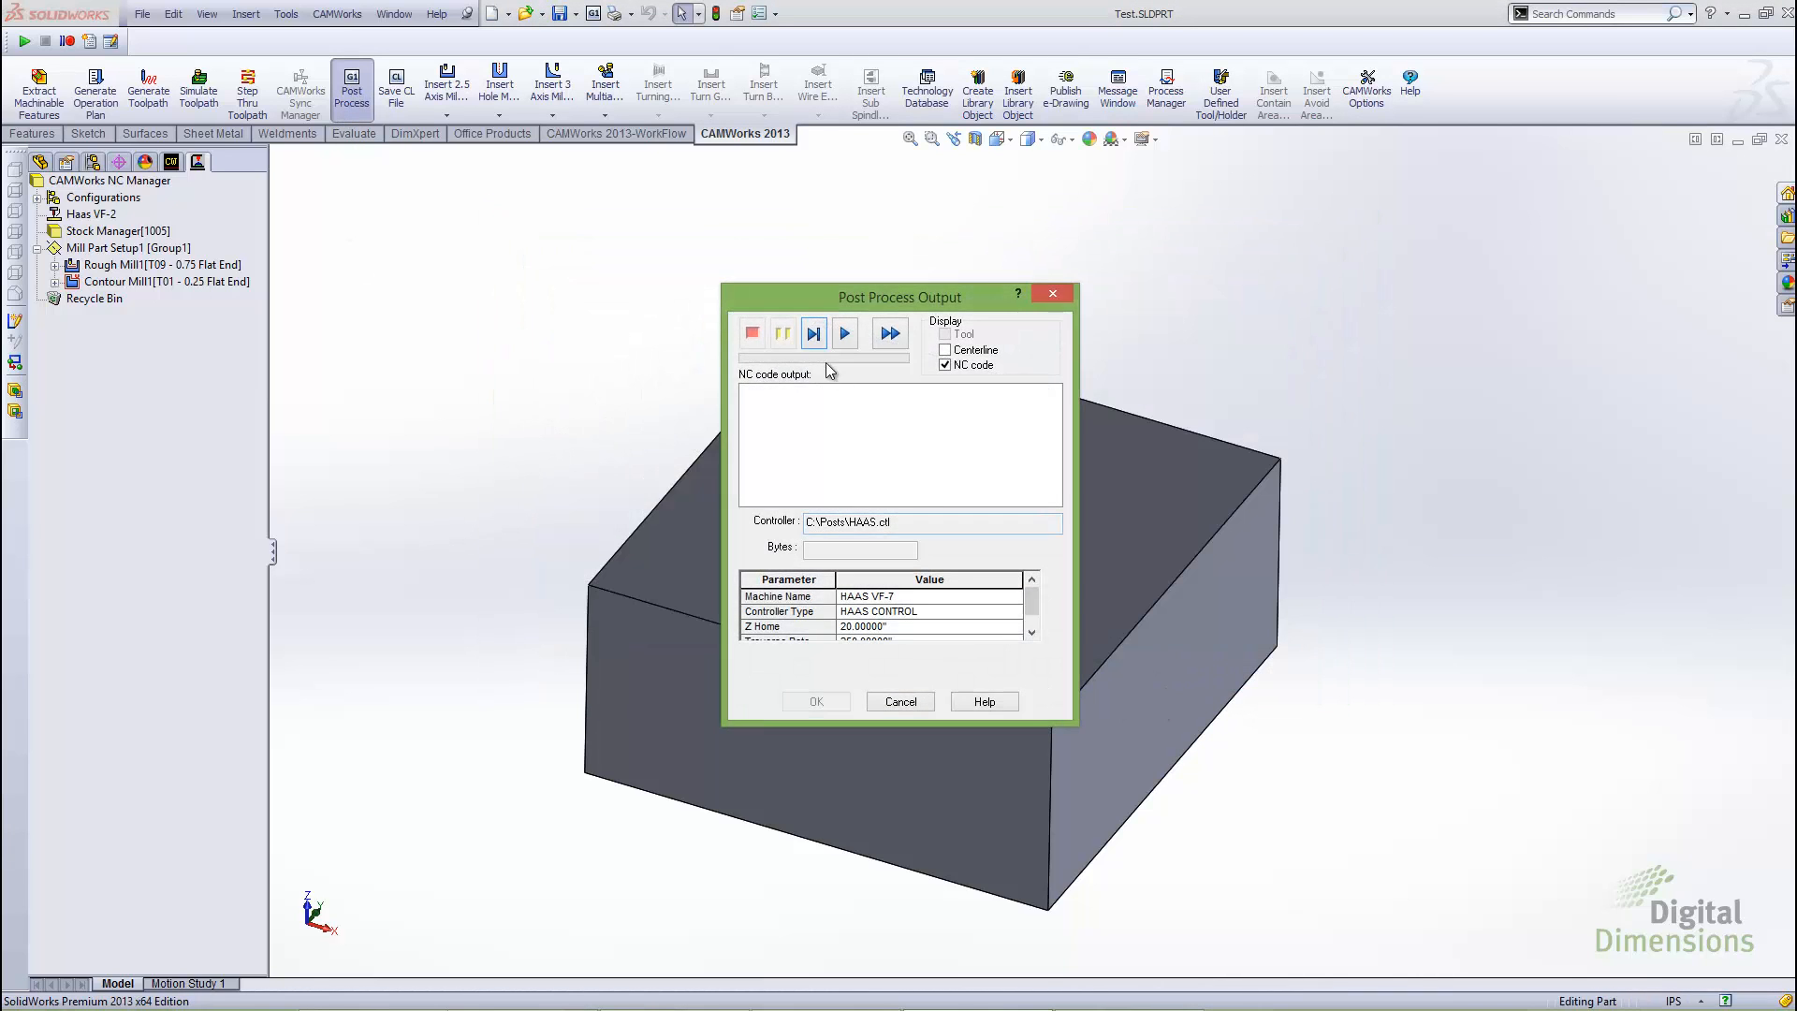
{"action": "left_click", "coordinate": [851, 337]}
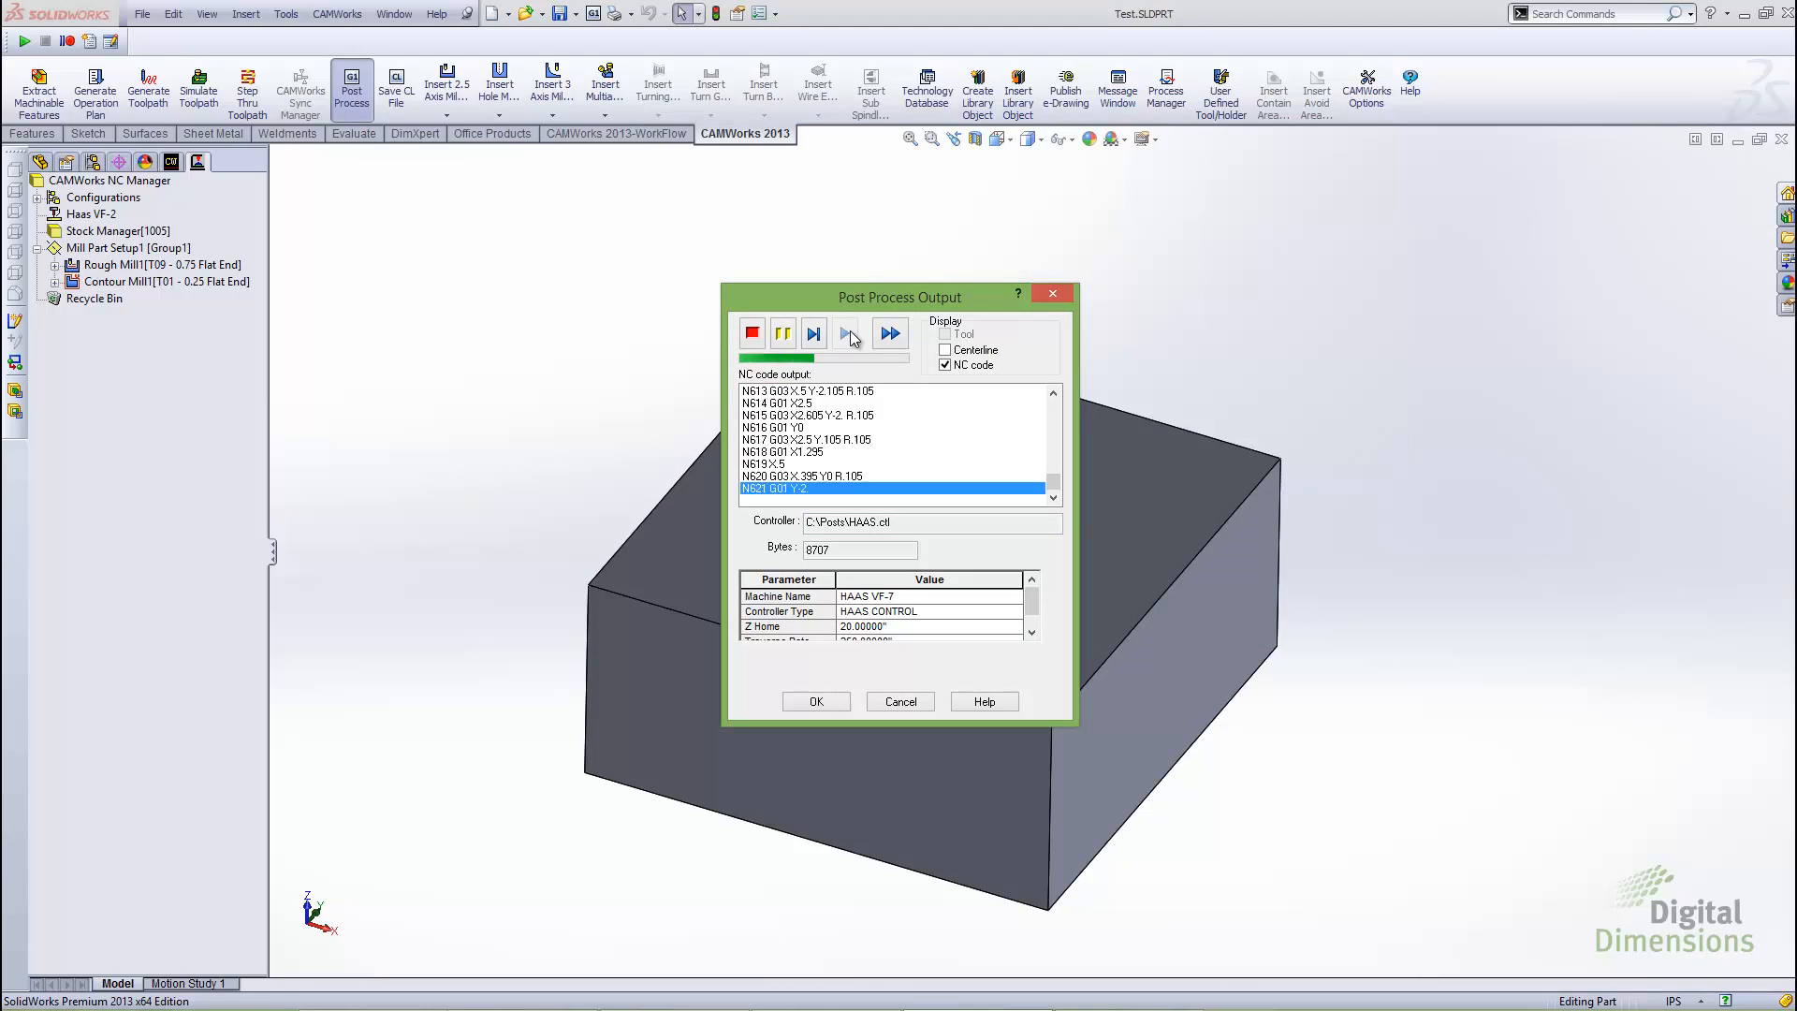
{"action": "left_click", "coordinate": [815, 700]}
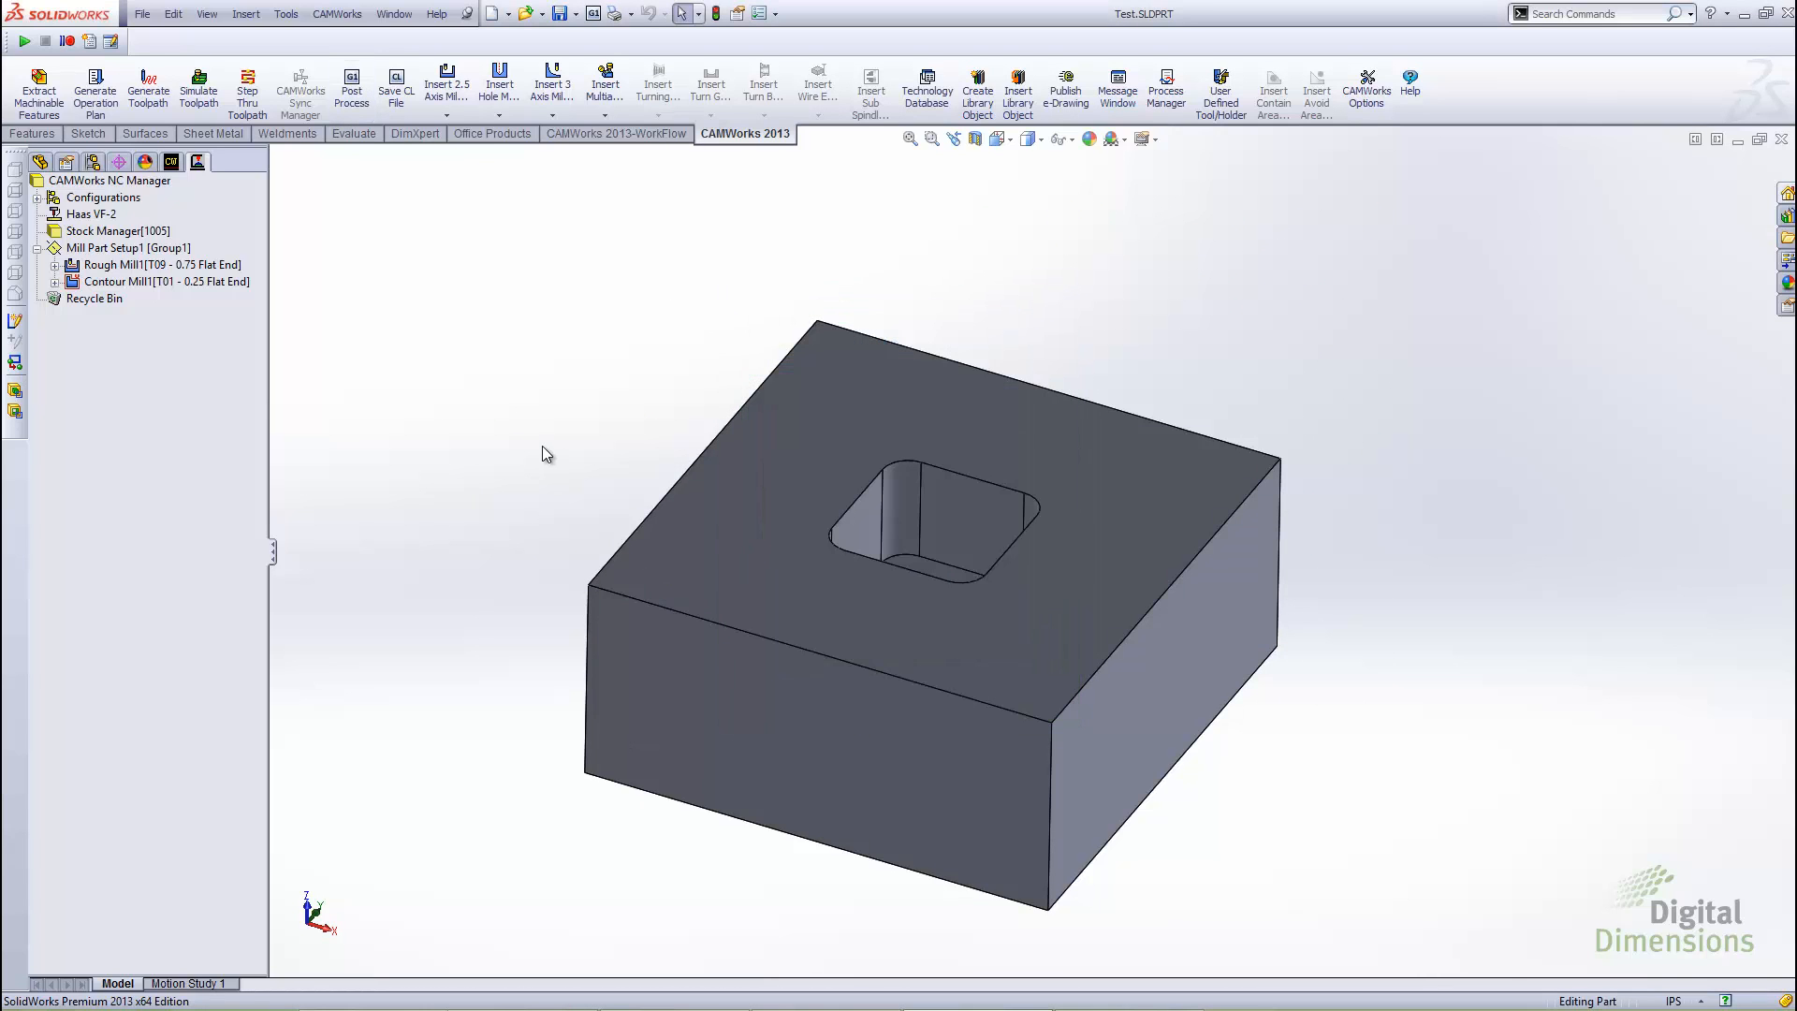
Open Test.nc from the desktop in Notepad and examine the coolant command in line N6
{"action": "key", "text": "alt+Tab"}
{"action": "left_click", "coordinate": [472, 464]}
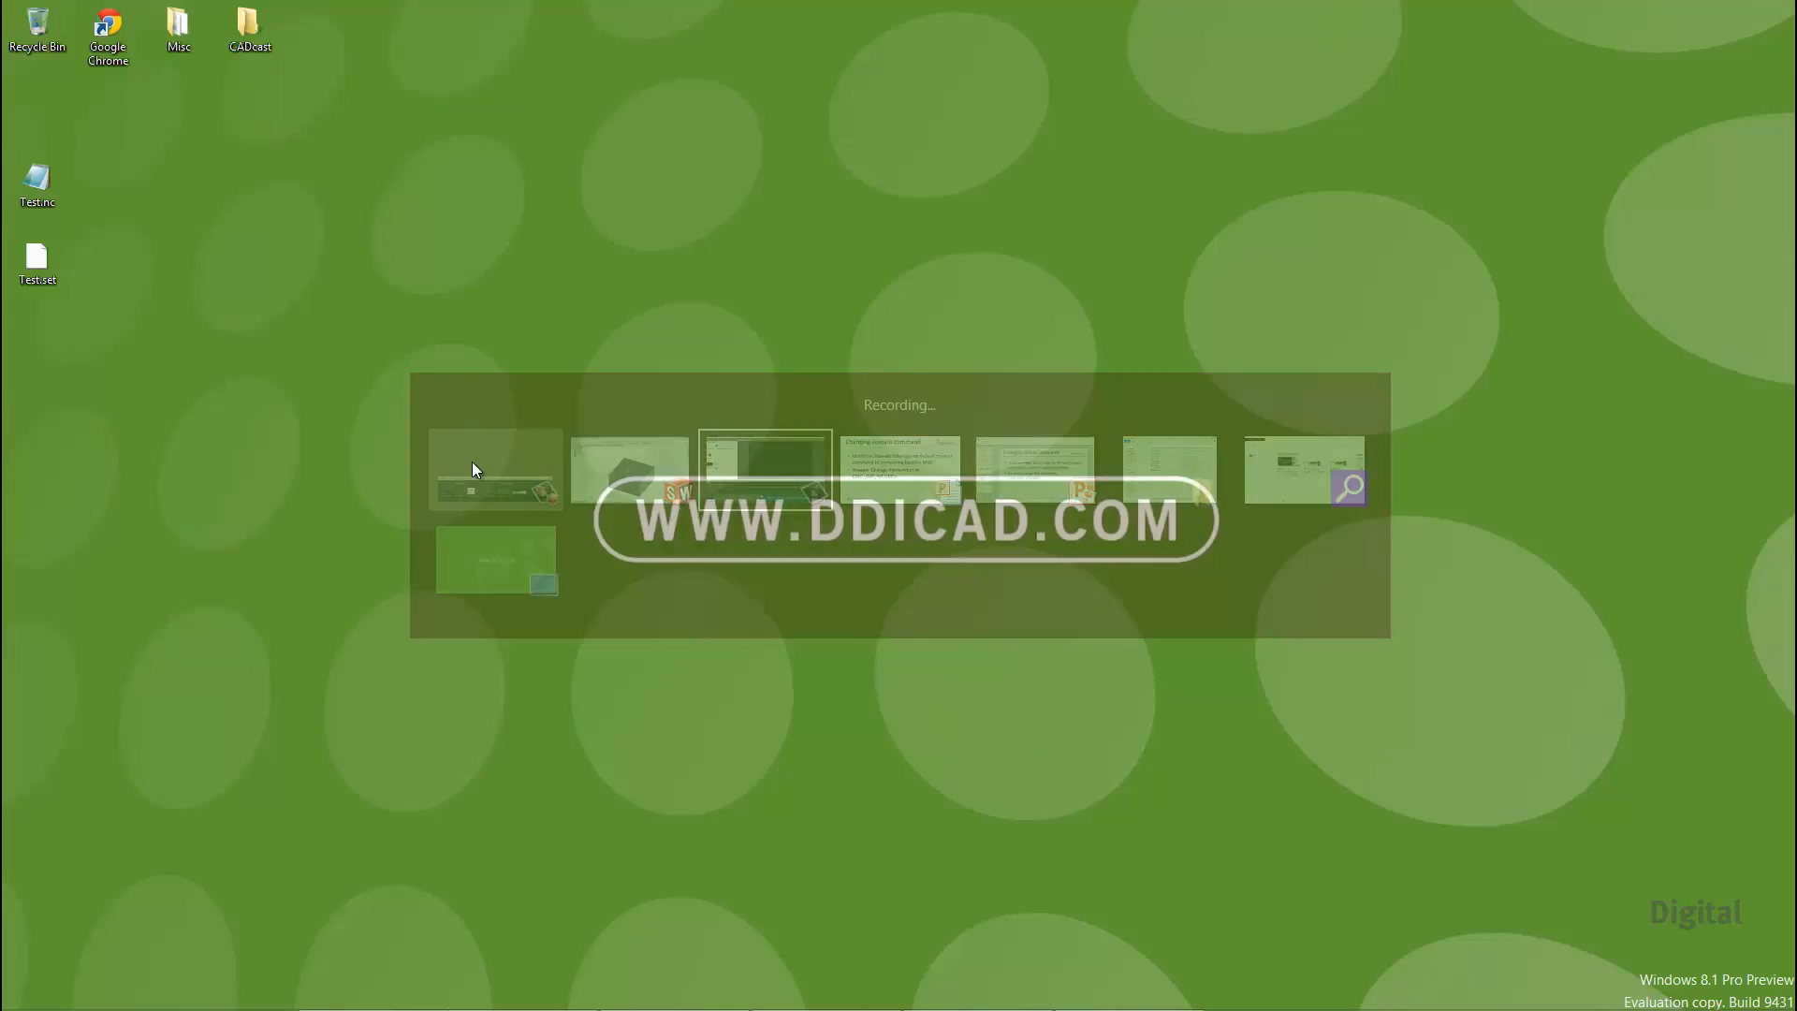
{"action": "double_click", "coordinate": [58, 191]}
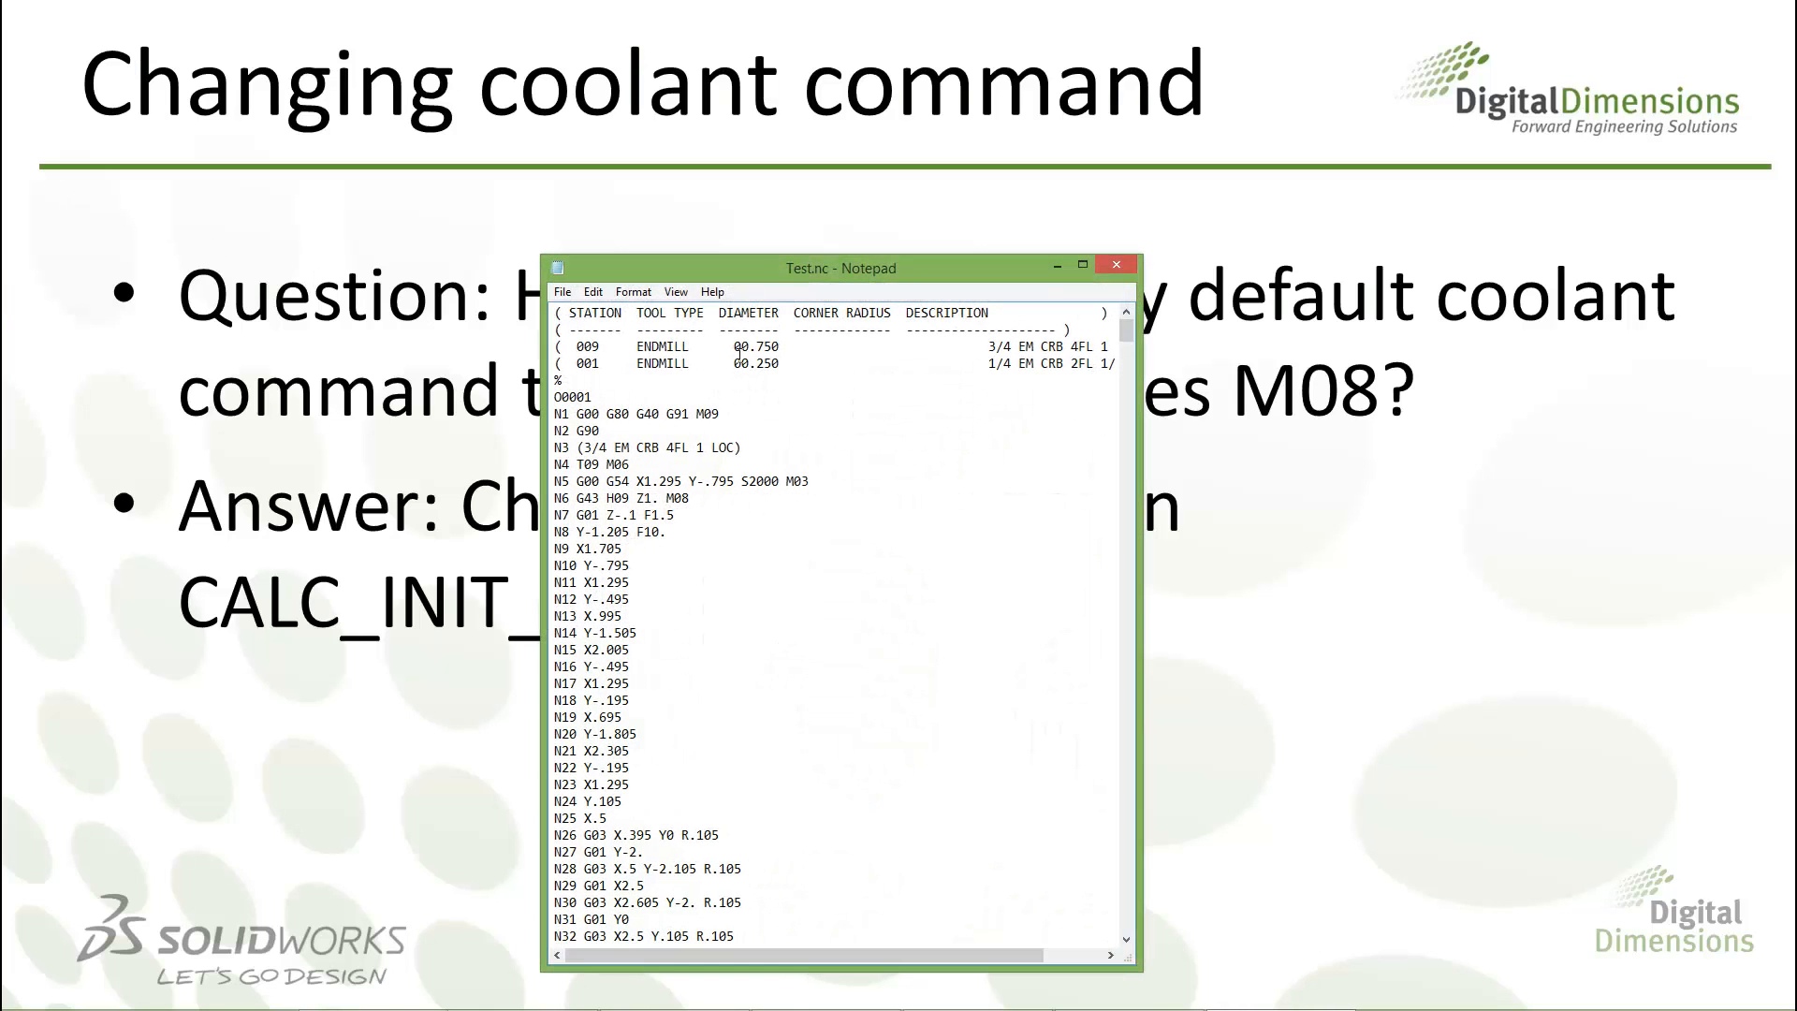
{"action": "double_click", "coordinate": [785, 270]}
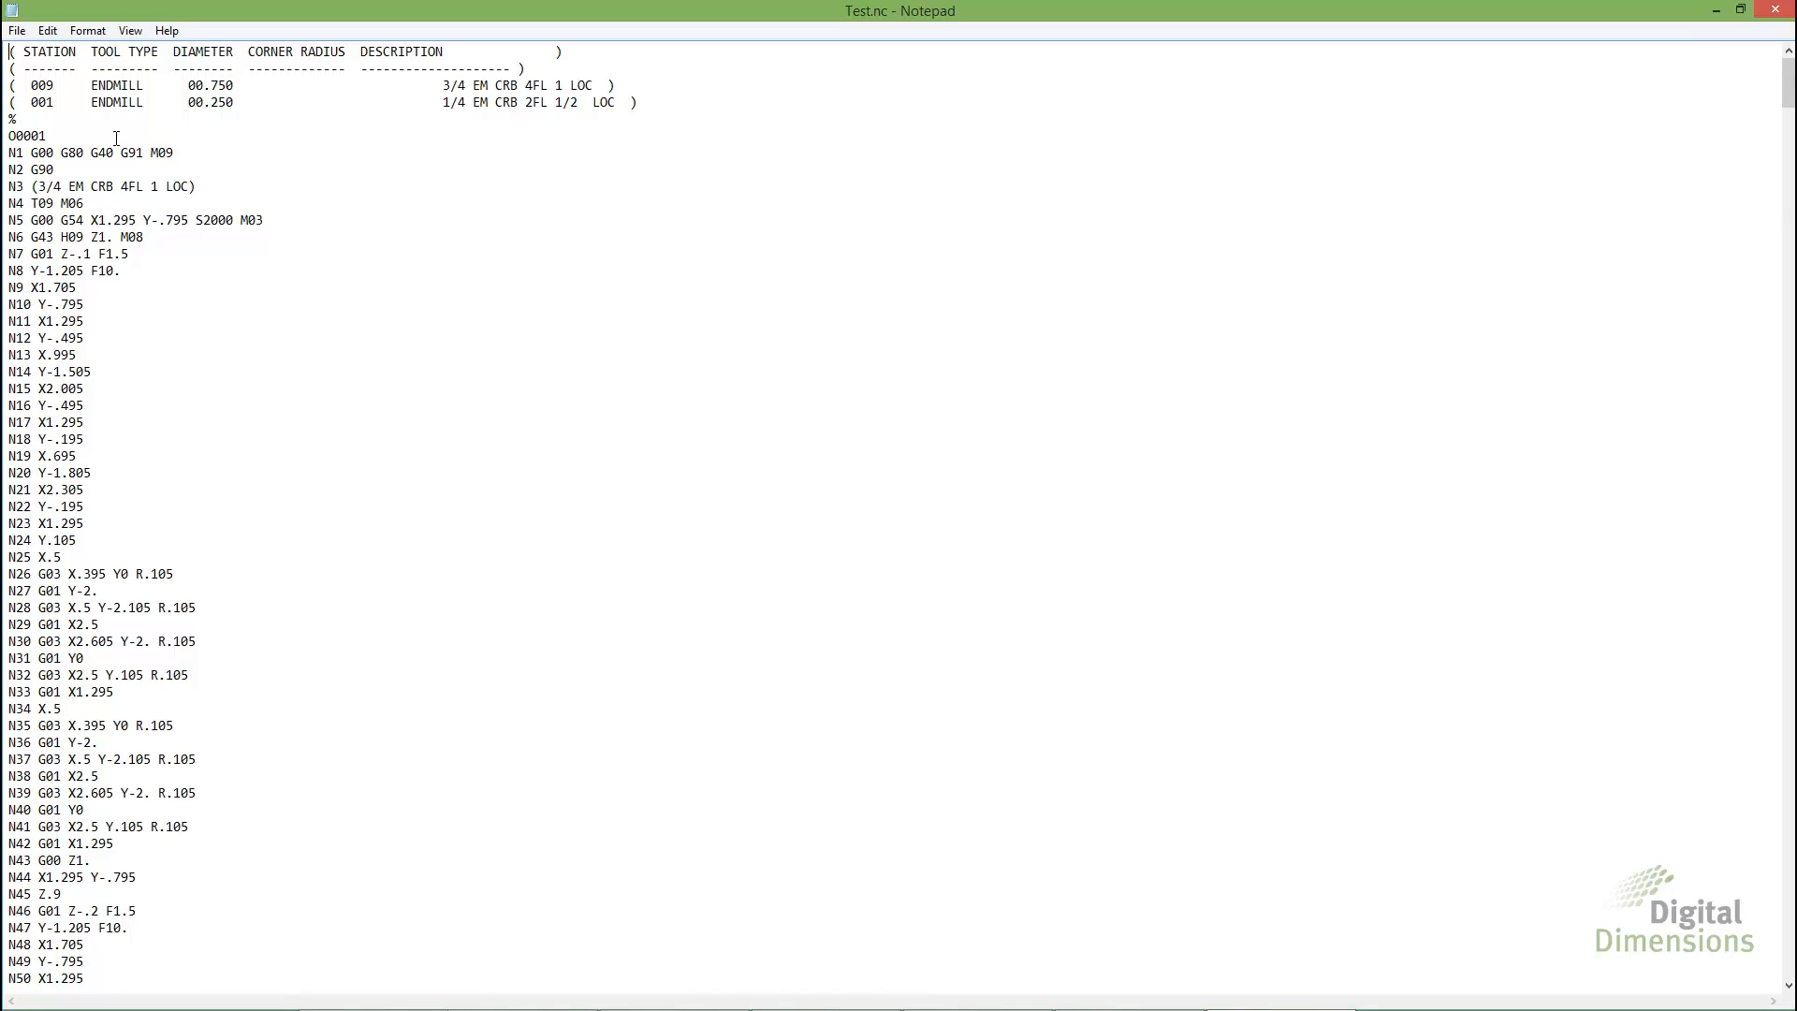
{"action": "left_click_drag", "start_coordinate": [114, 237], "coordinate": [145, 238]}
{"action": "double_click", "coordinate": [43, 237]}
{"action": "double_click", "coordinate": [98, 237]}
{"action": "double_click", "coordinate": [131, 237]}
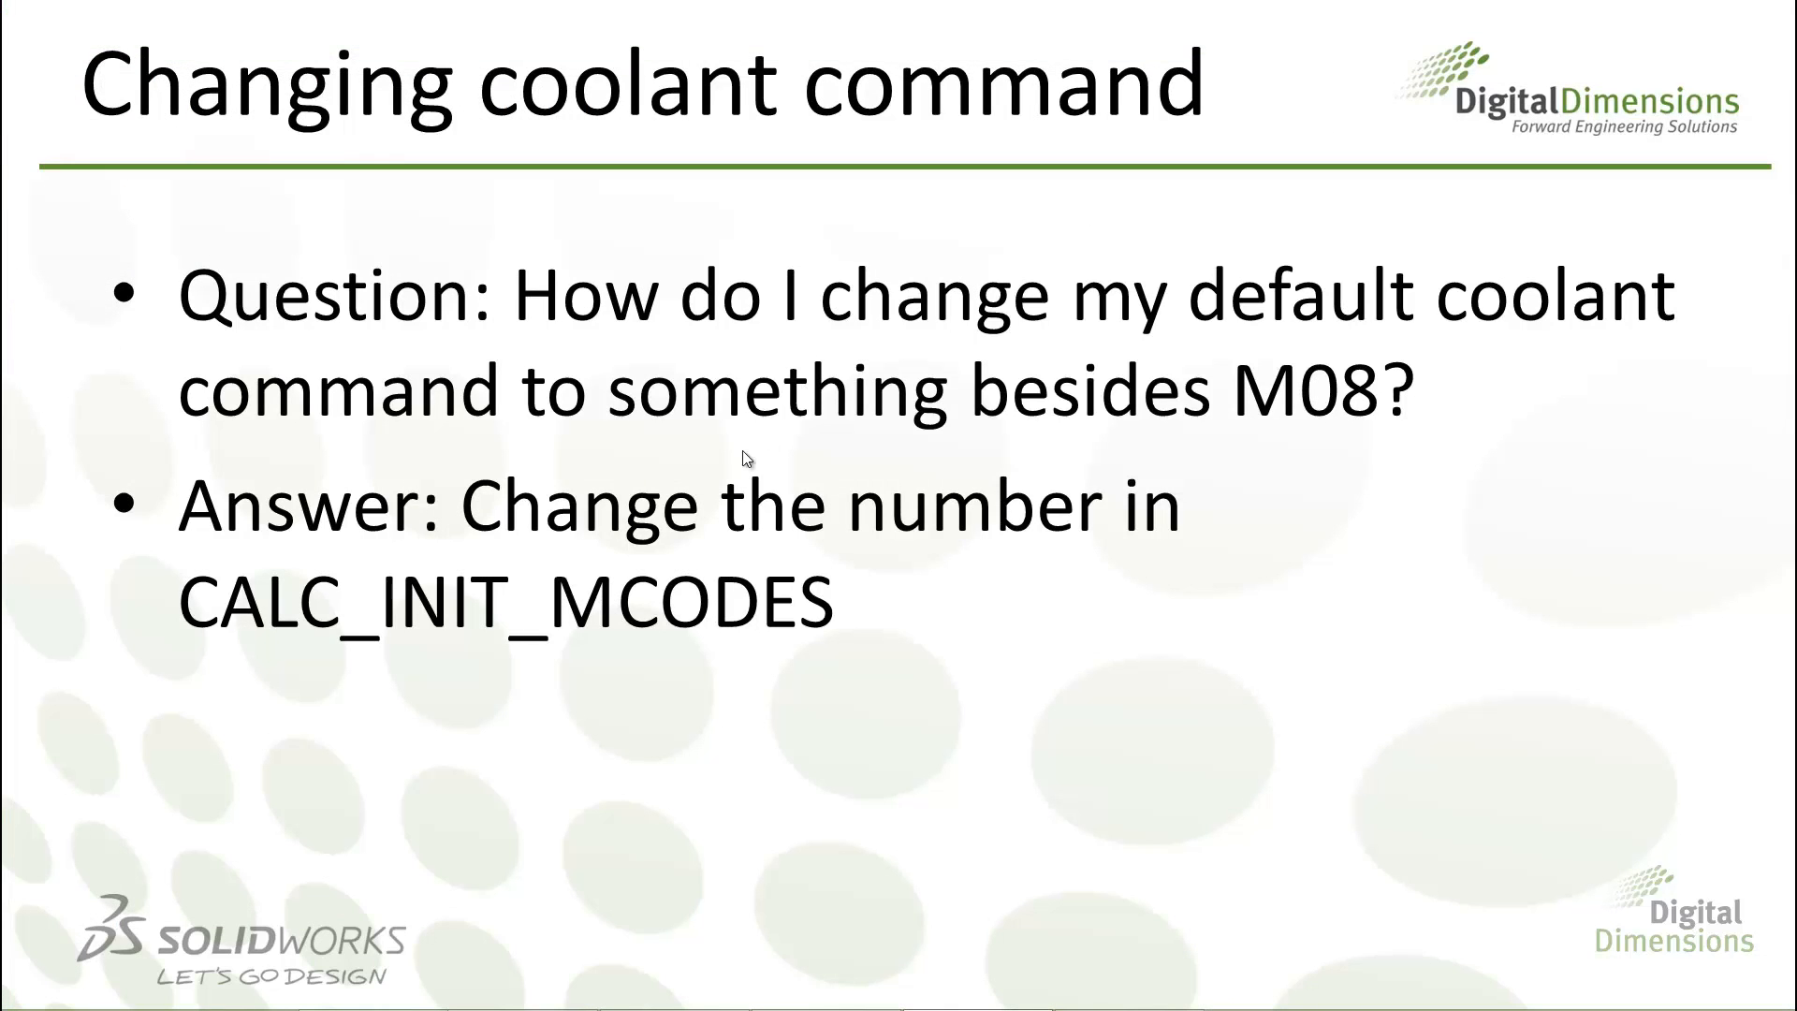
Switch to the EControl syntax editor and open HAAS.SRC from the Posts folder, using the Teksoft Posts file type
{"action": "key", "text": "alt+Tab"}
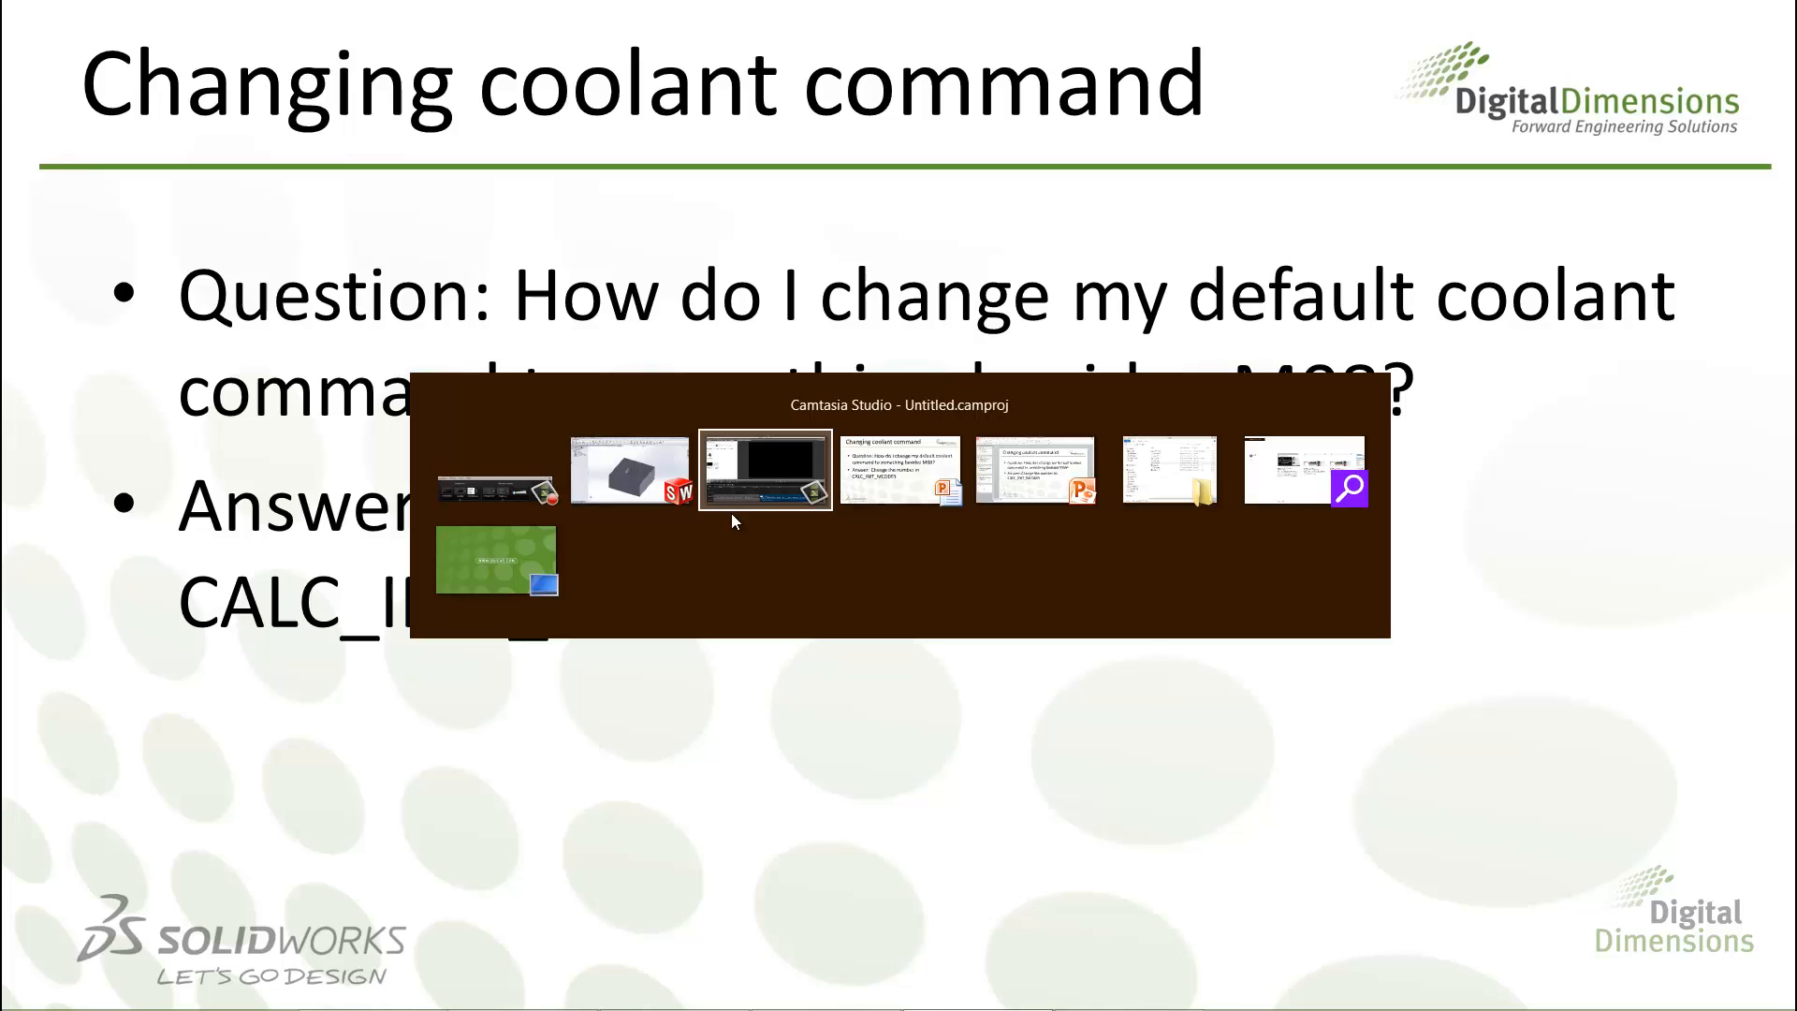
{"action": "left_click", "coordinate": [616, 470], "text": "alt"}
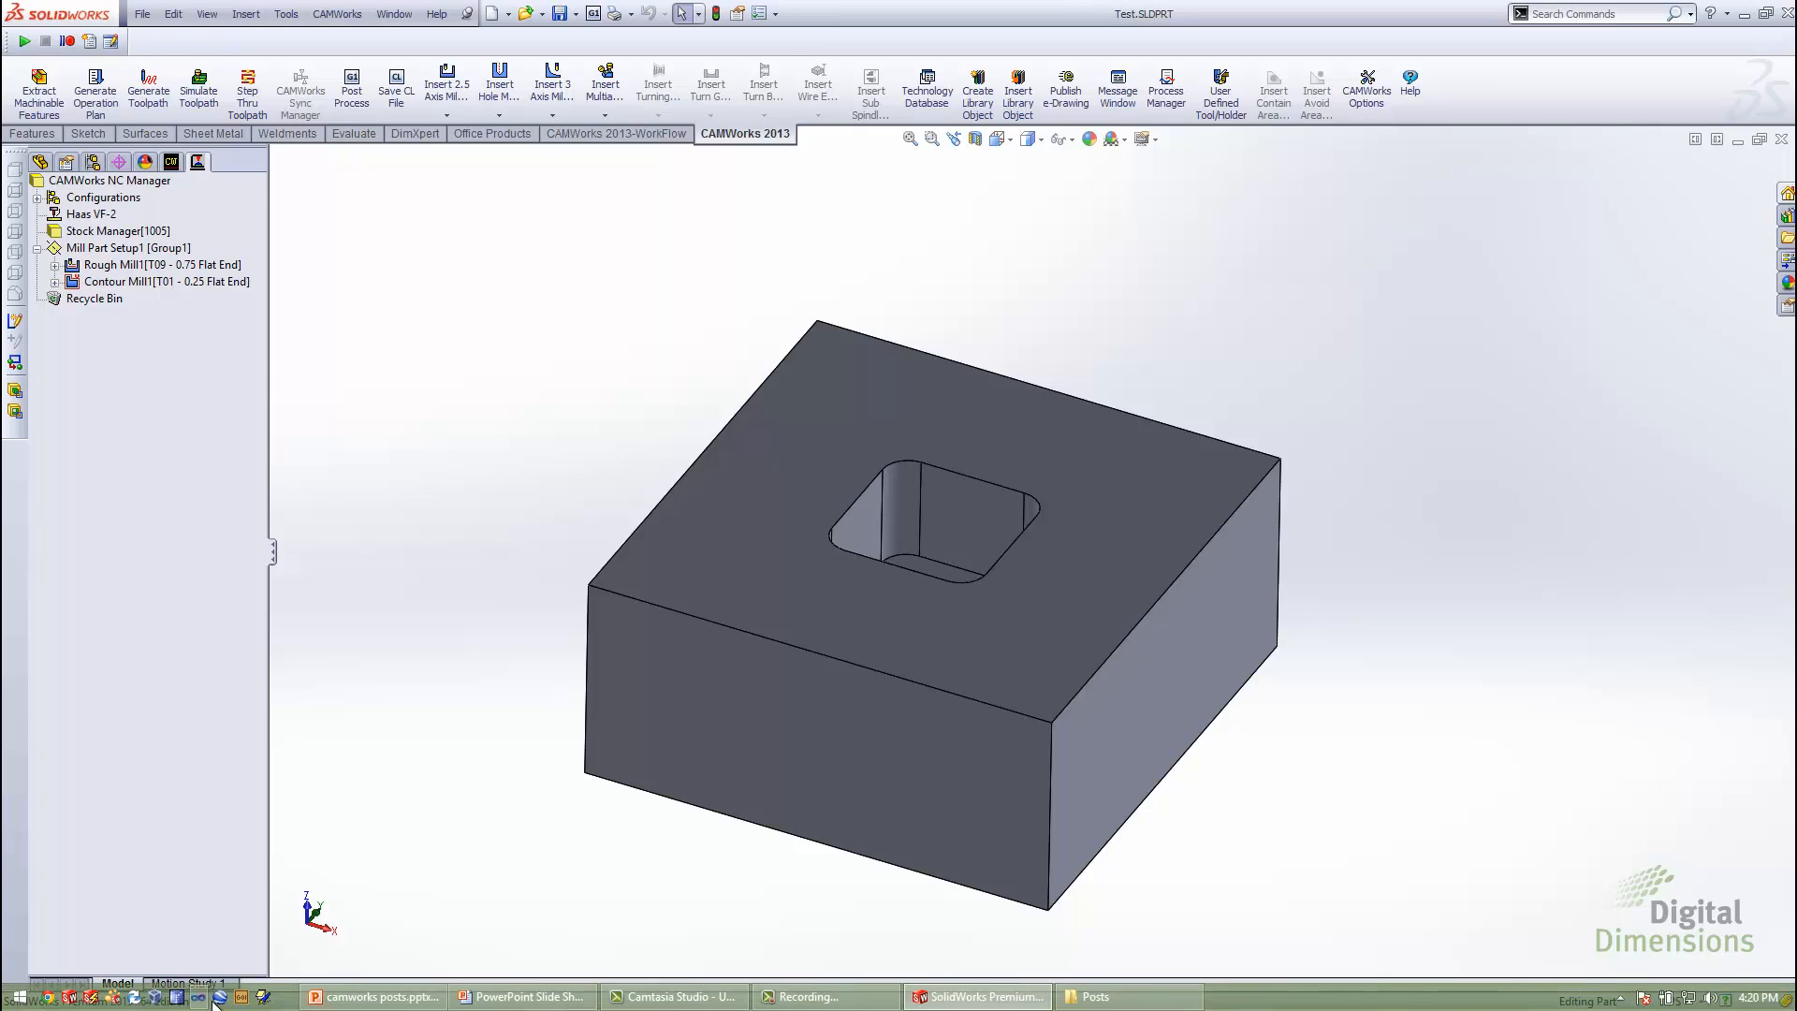
{"action": "left_click", "coordinate": [263, 997]}
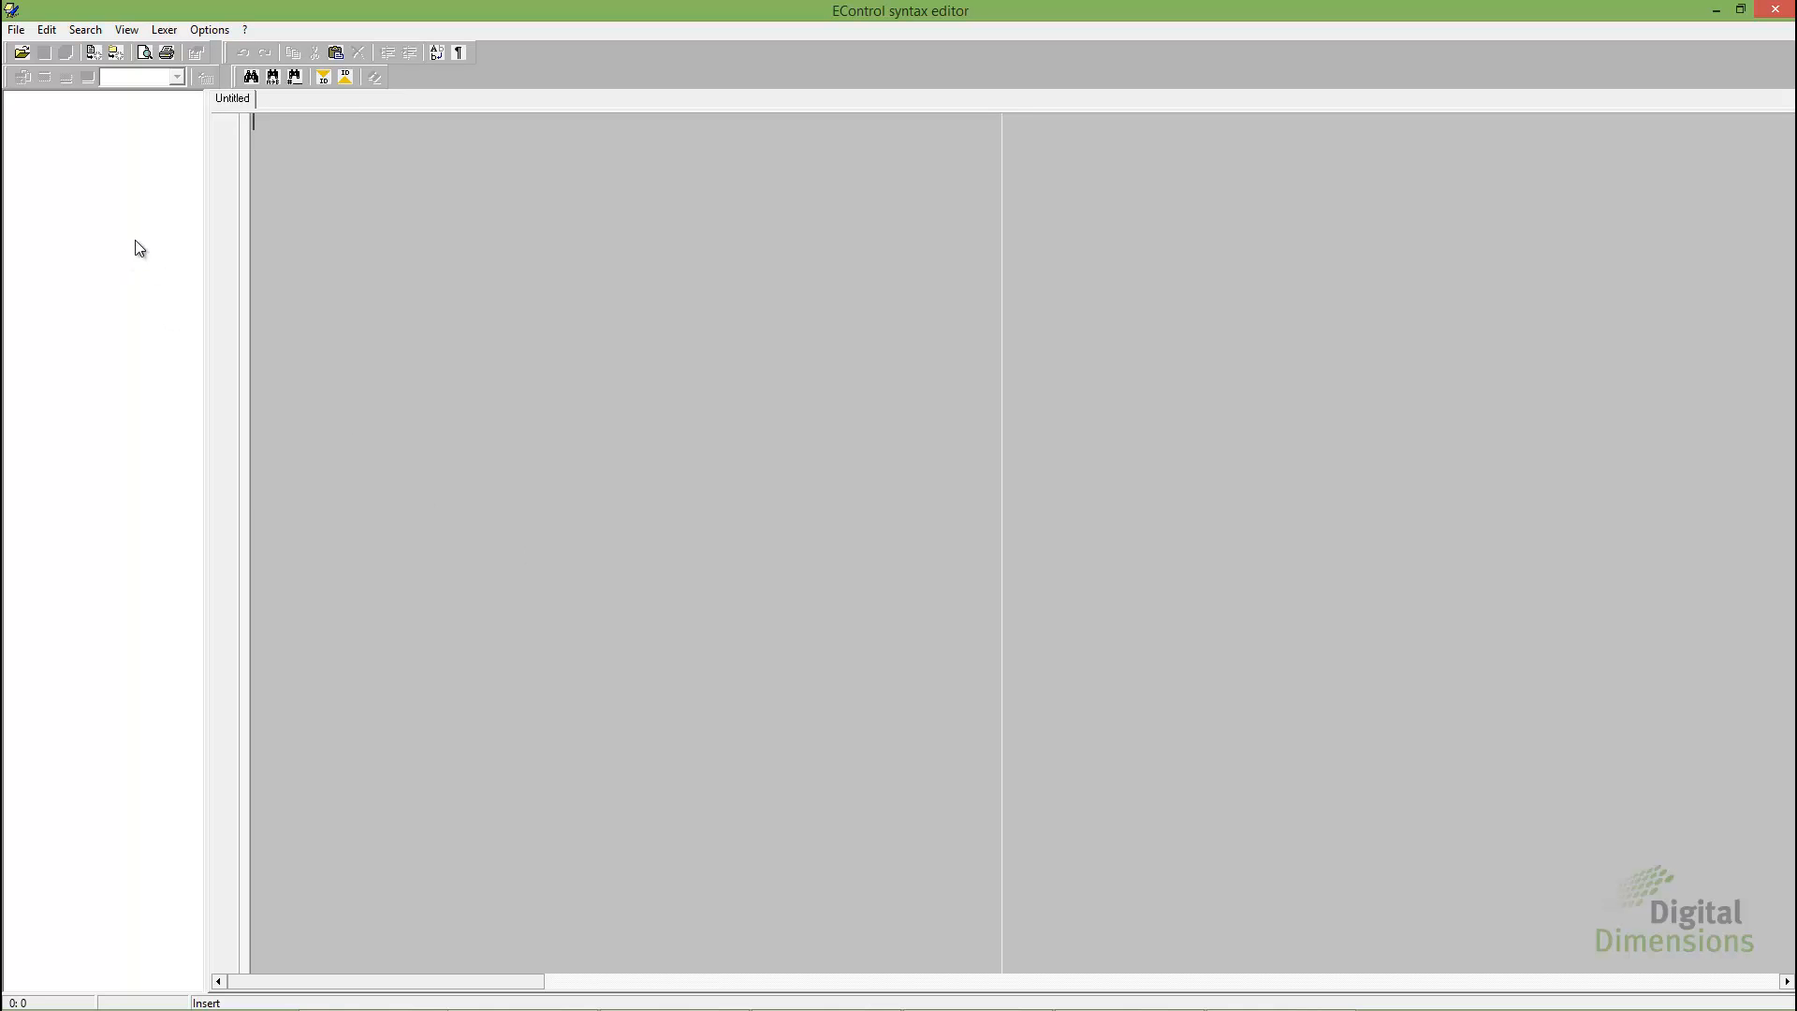
{"action": "left_click", "coordinate": [22, 52]}
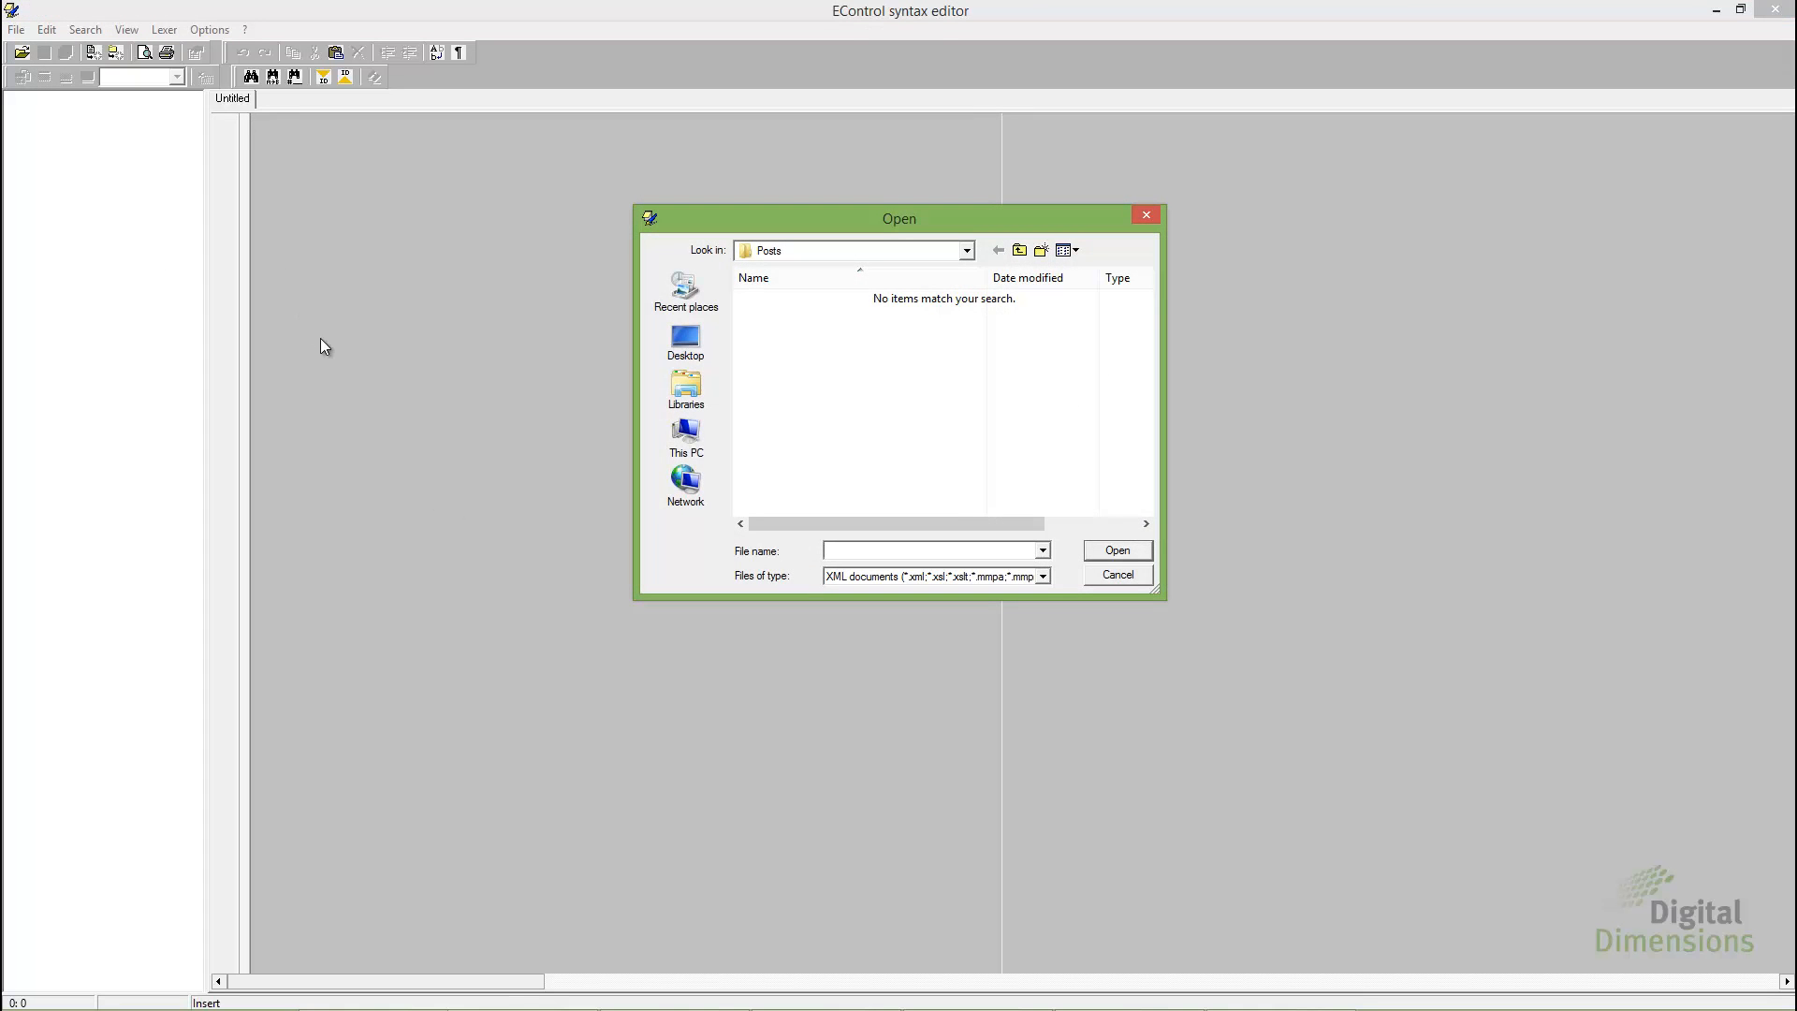
{"action": "left_click", "coordinate": [1042, 577]}
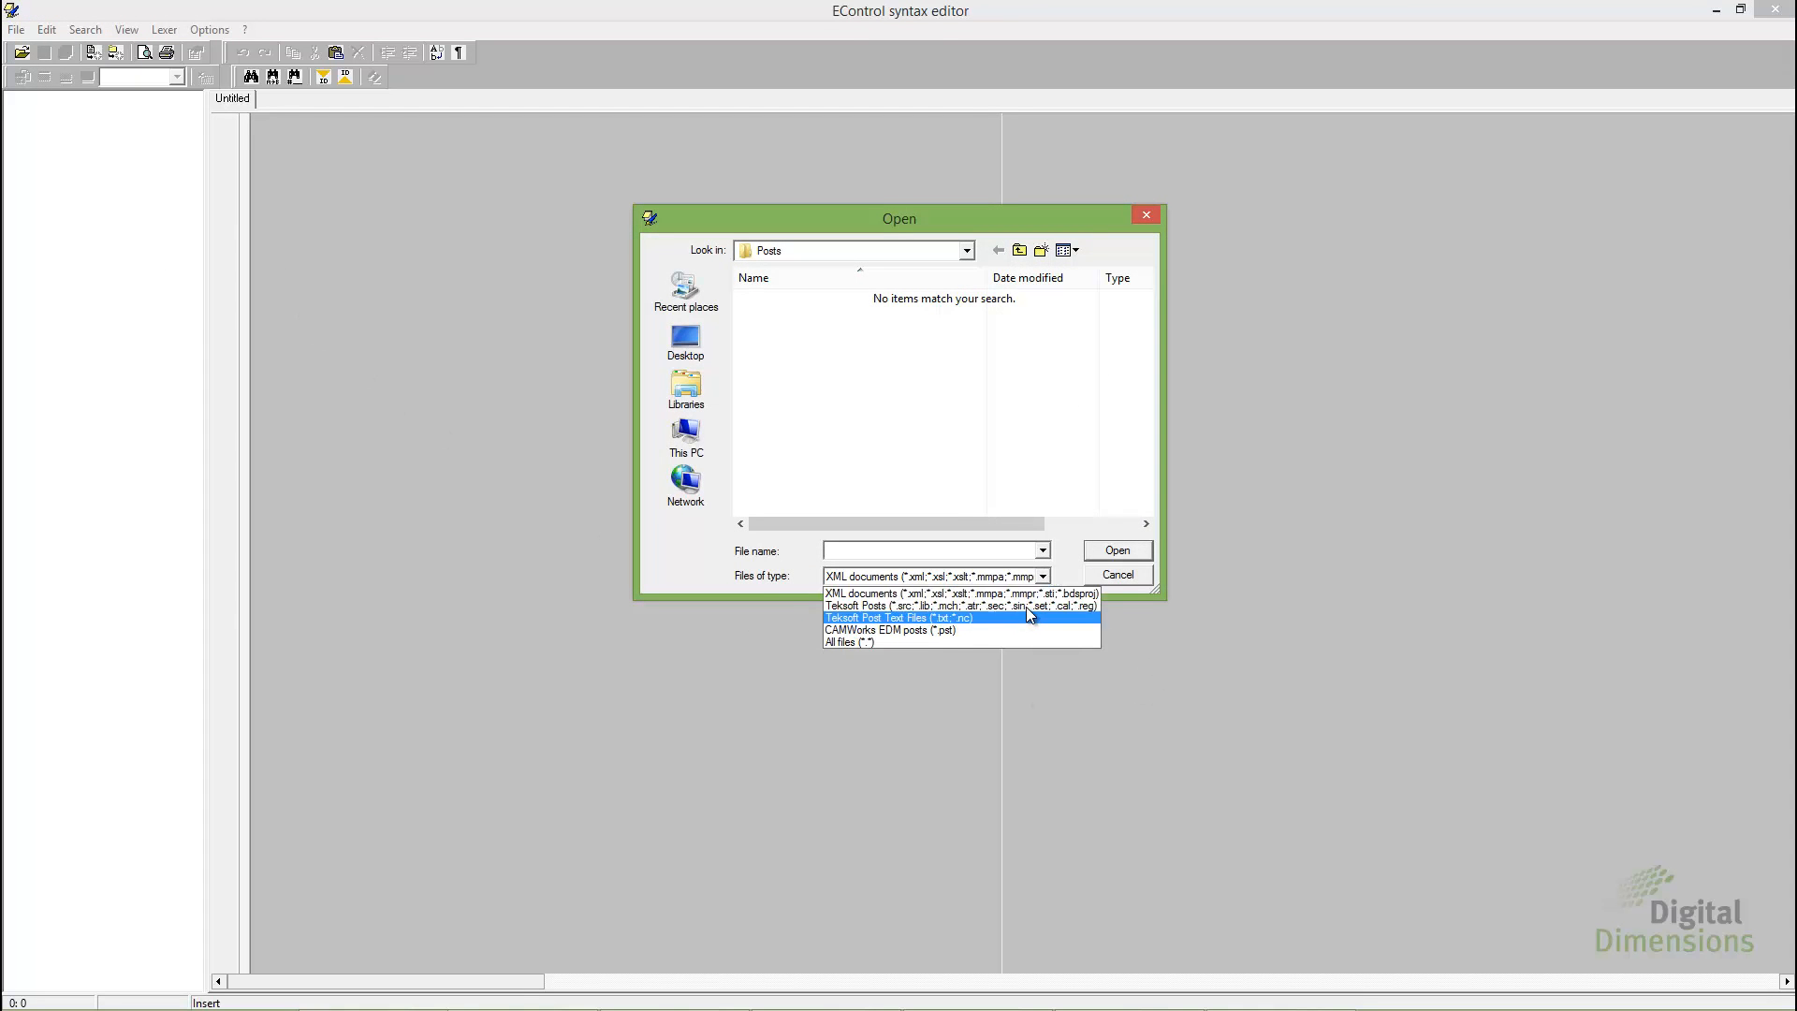
{"action": "left_click", "coordinate": [973, 611]}
{"action": "left_click", "coordinate": [802, 337]}
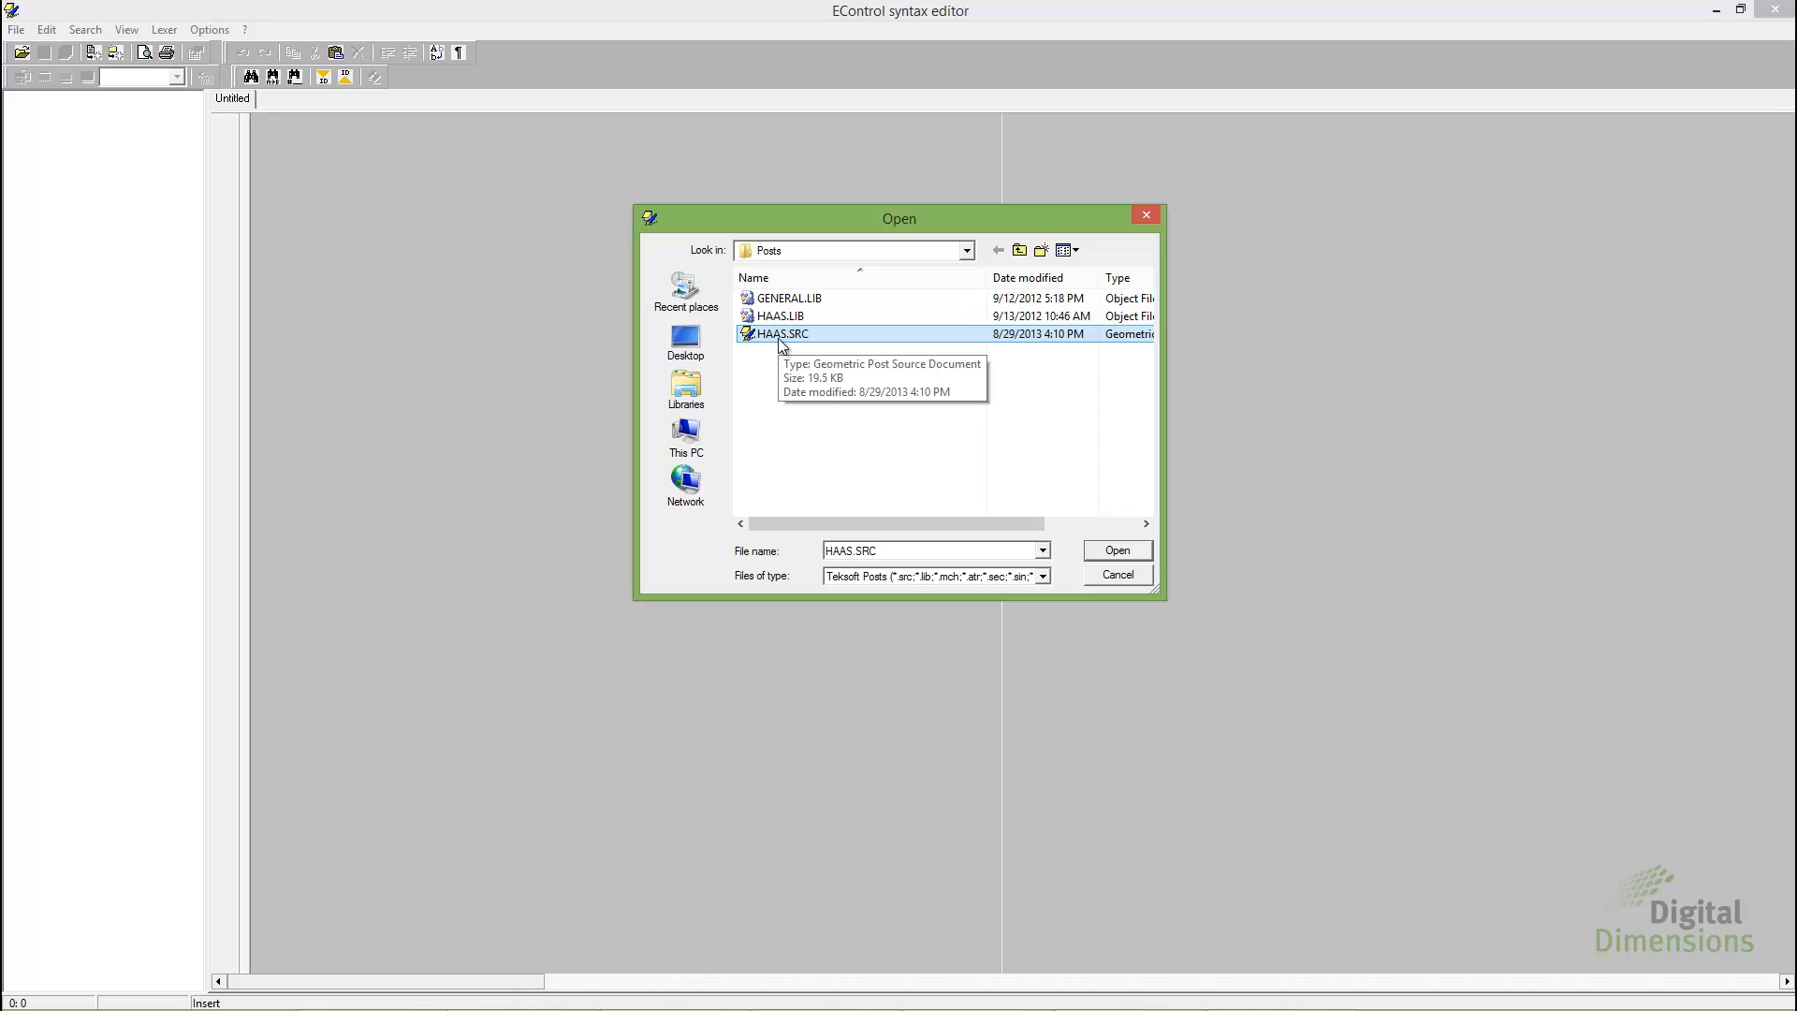
{"action": "left_click", "coordinate": [1118, 550]}
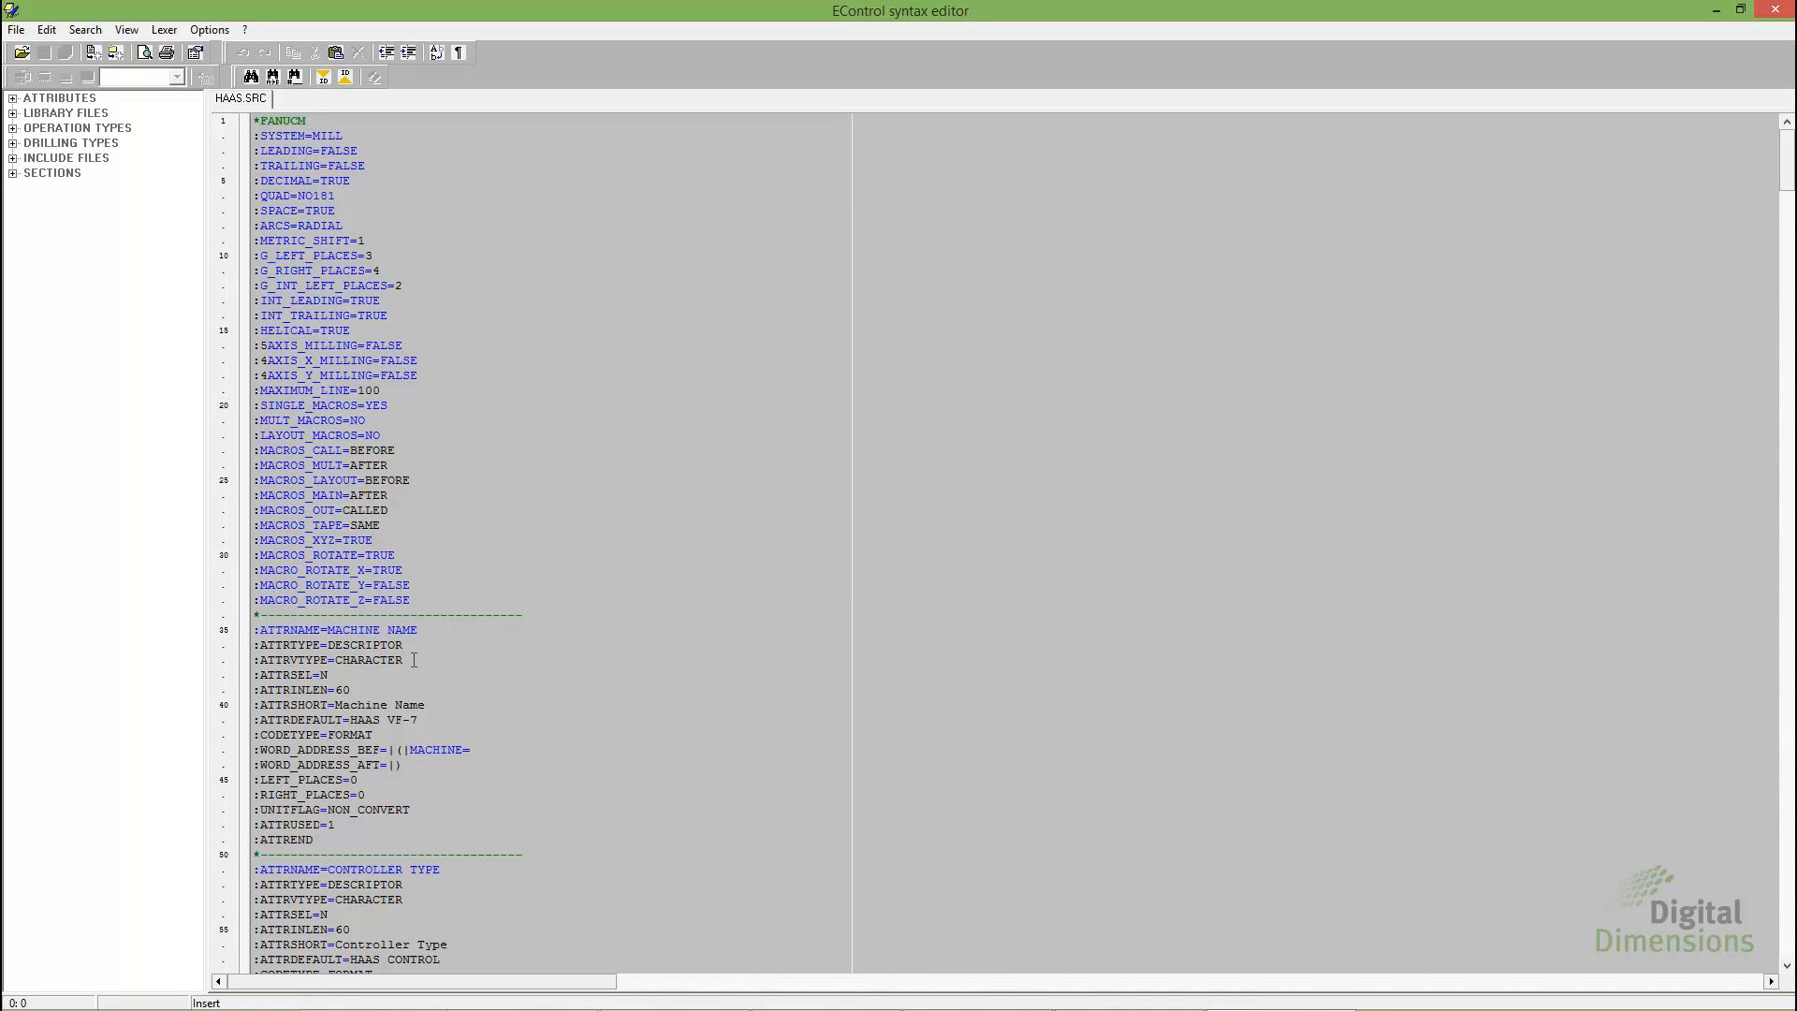
Go to the CALC_INIT_GCODES section of HAAS.SRC and examine the numbers assigned to the G code definitions
{"action": "left_click", "coordinate": [14, 174]}
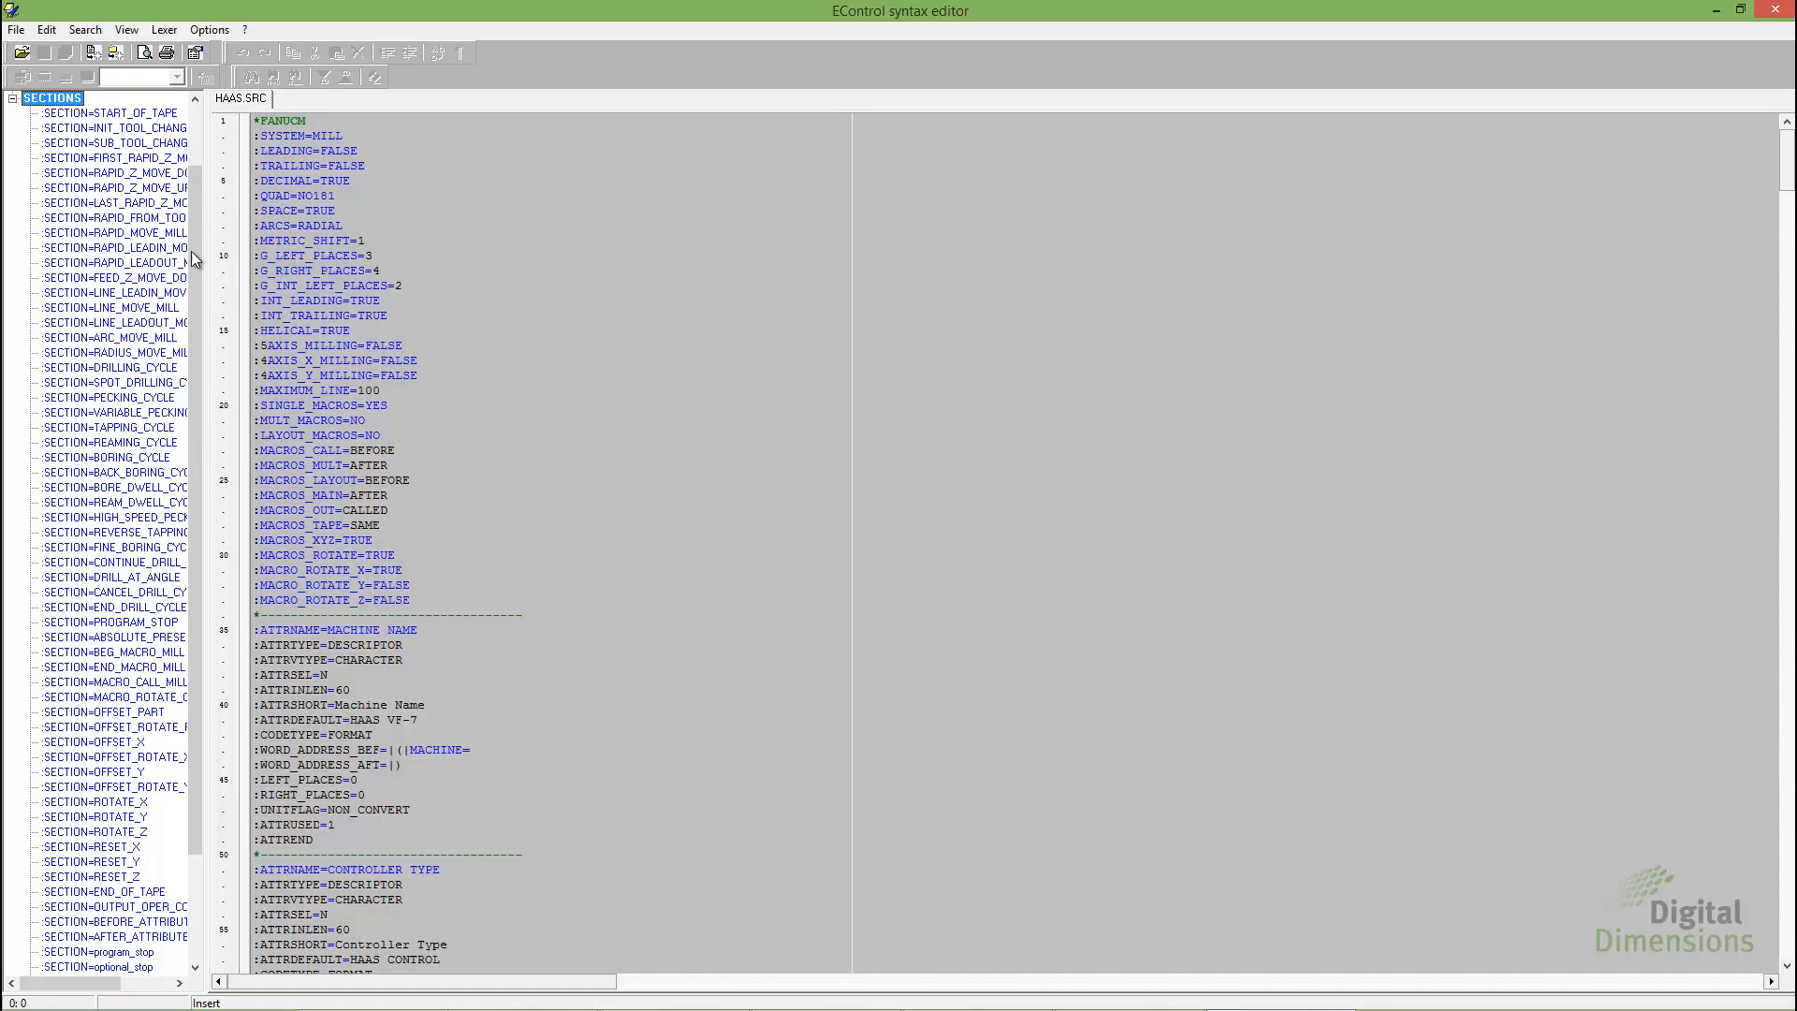
{"action": "left_click_drag", "start_coordinate": [195, 256], "coordinate": [193, 425]}
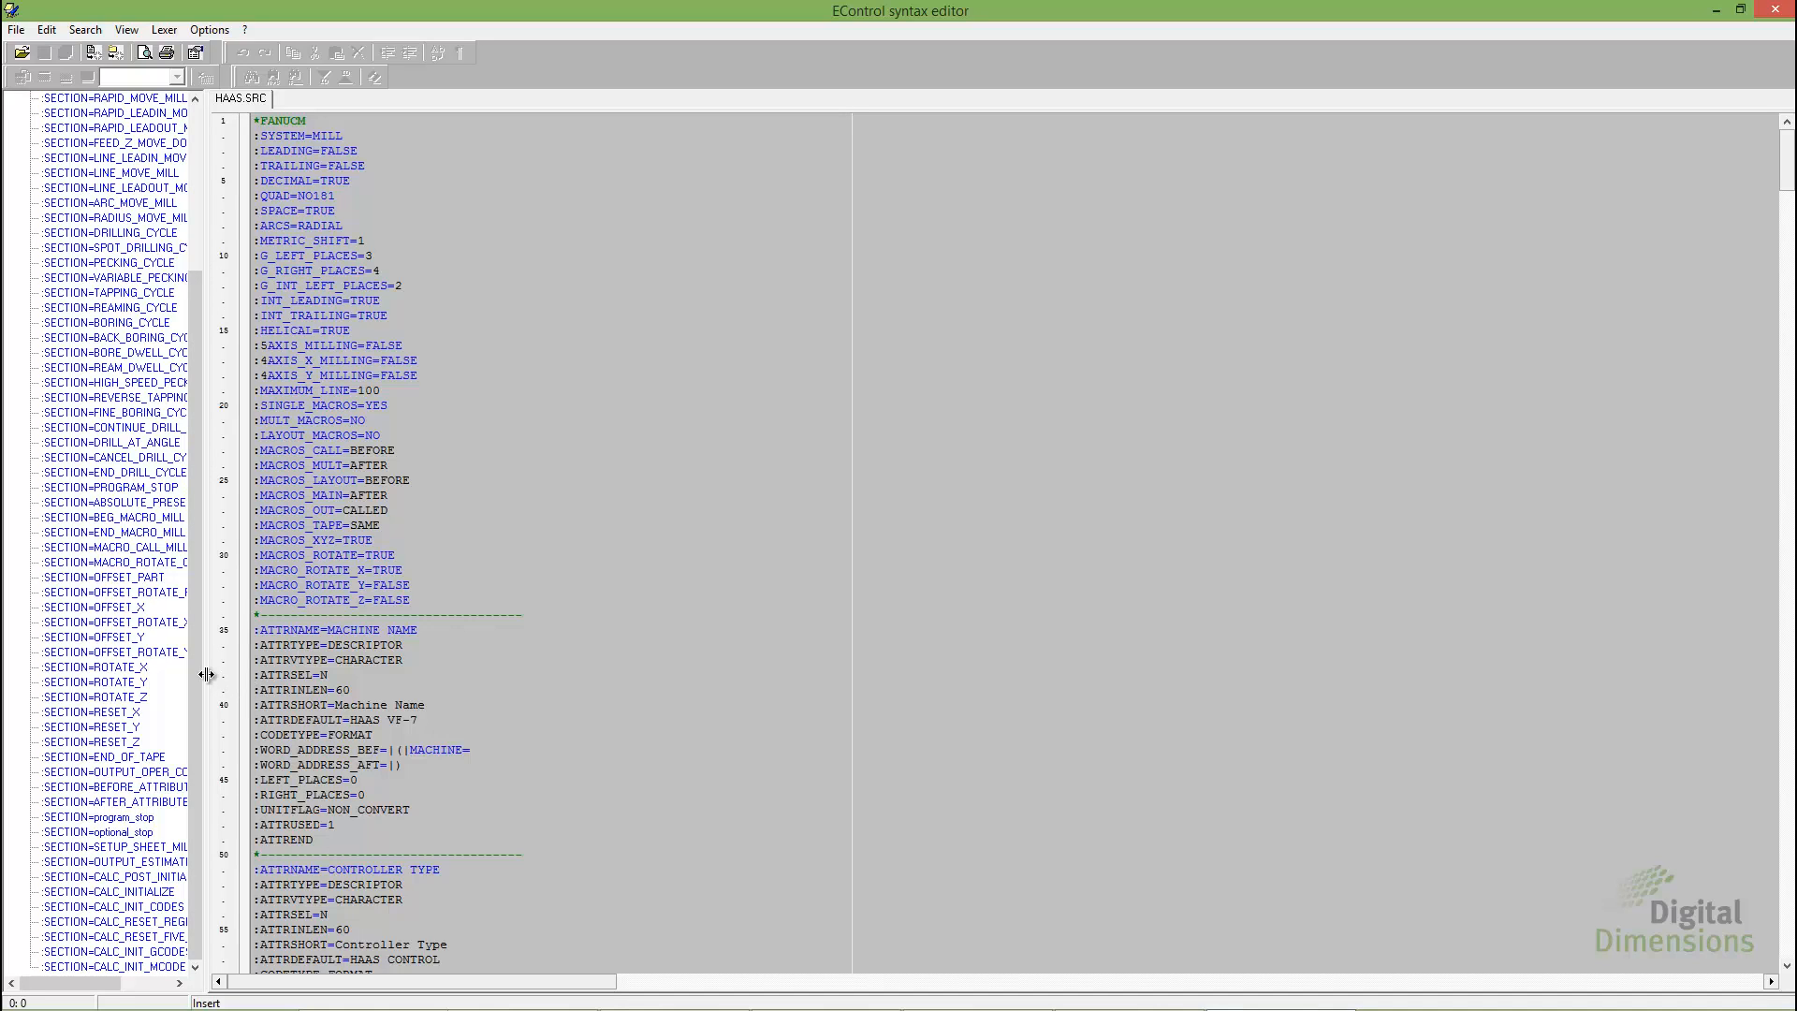
{"action": "left_click_drag", "start_coordinate": [206, 674], "coordinate": [339, 674]}
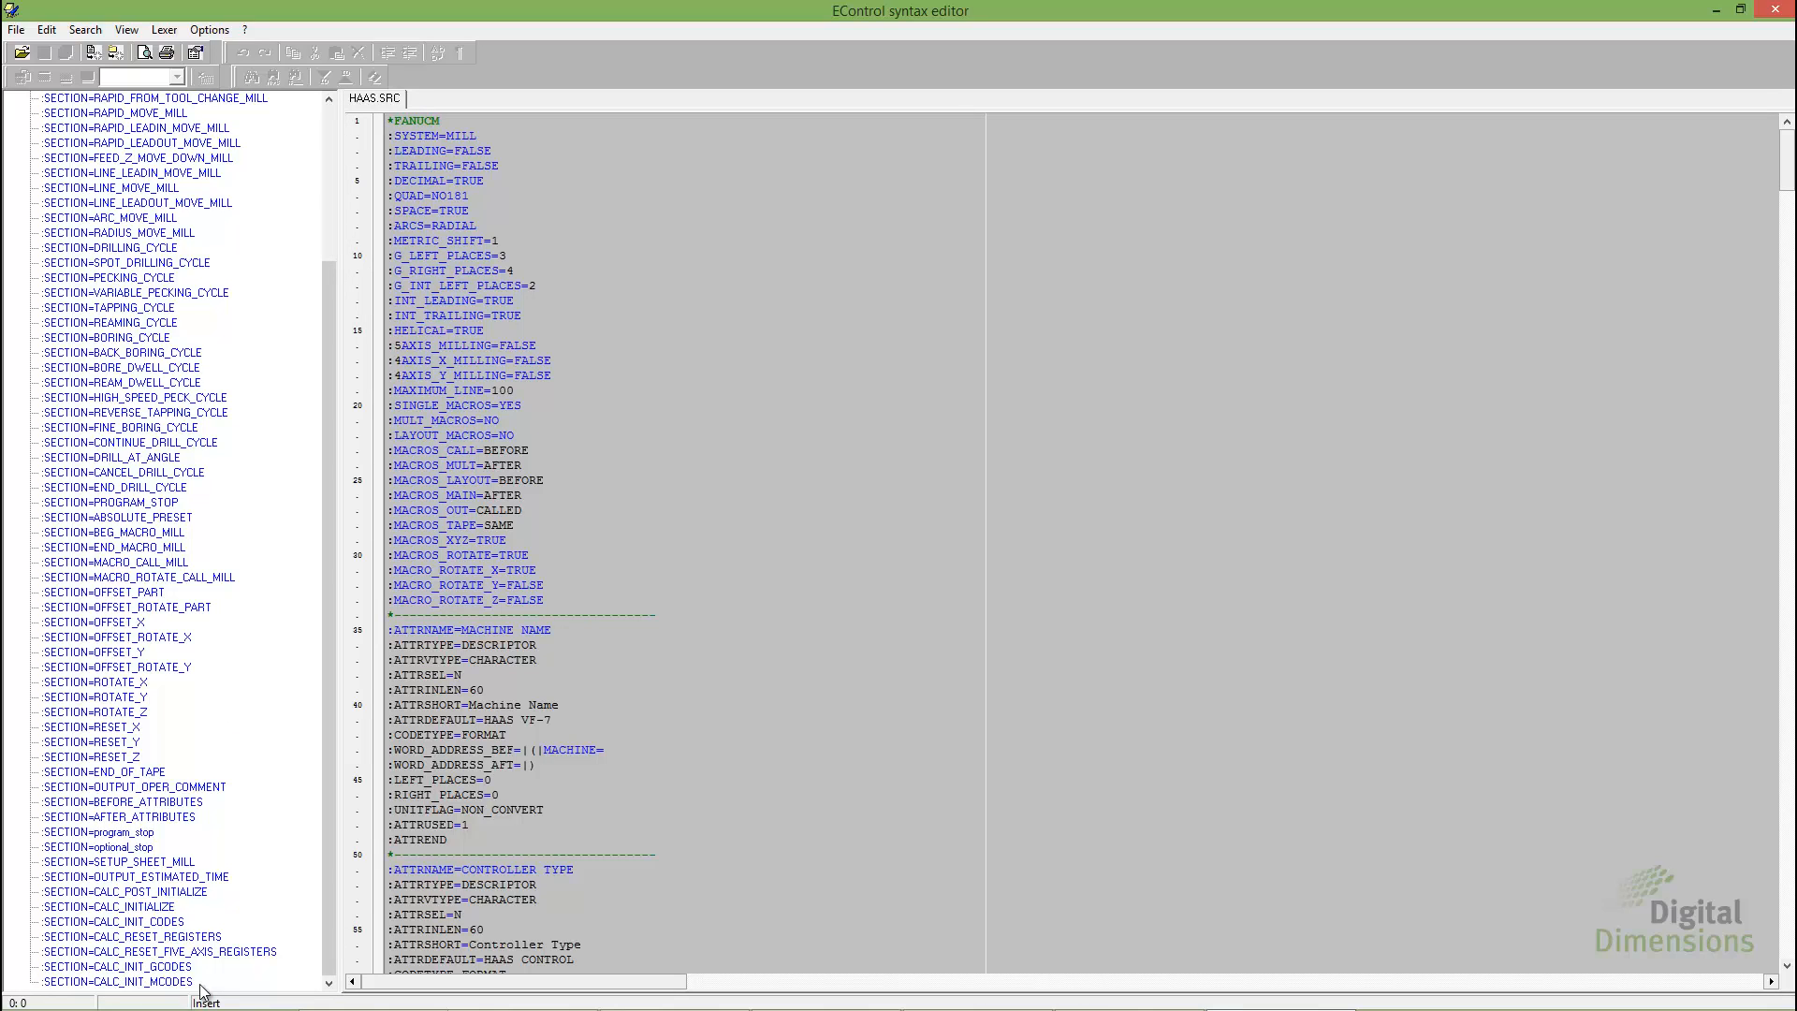
{"action": "left_click", "coordinate": [175, 969]}
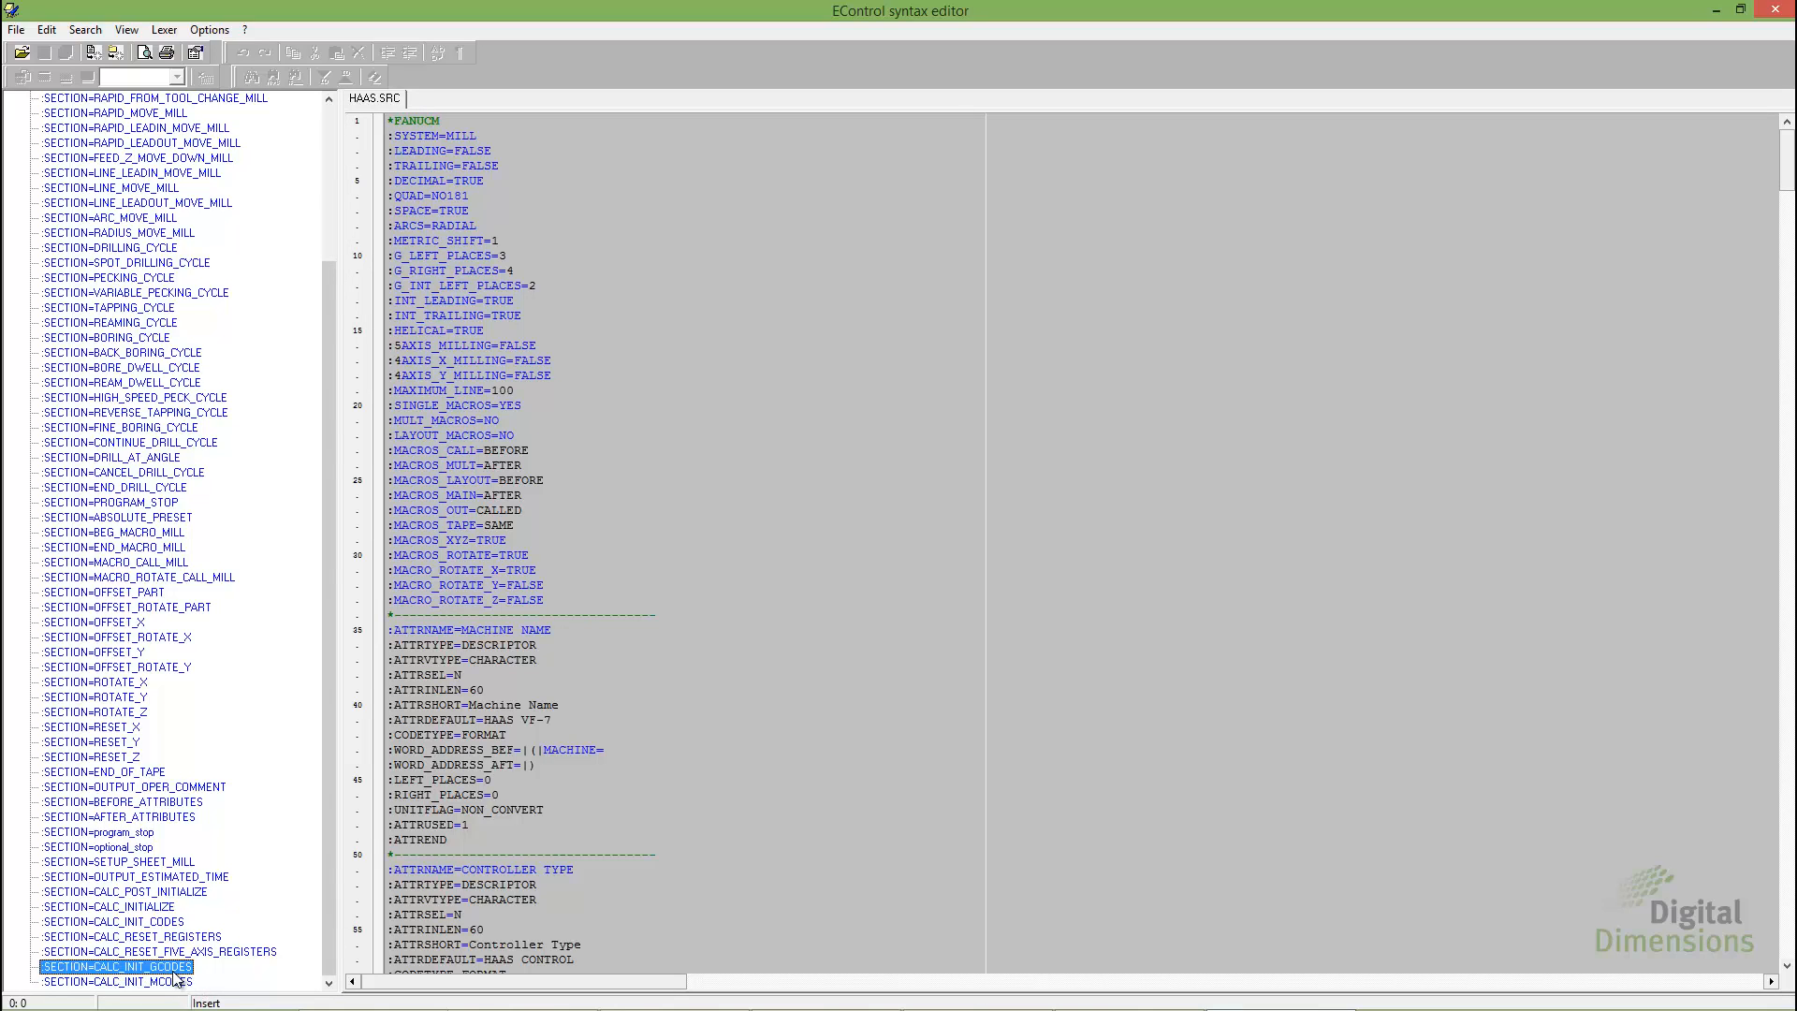
{"action": "double_click", "coordinate": [175, 971]}
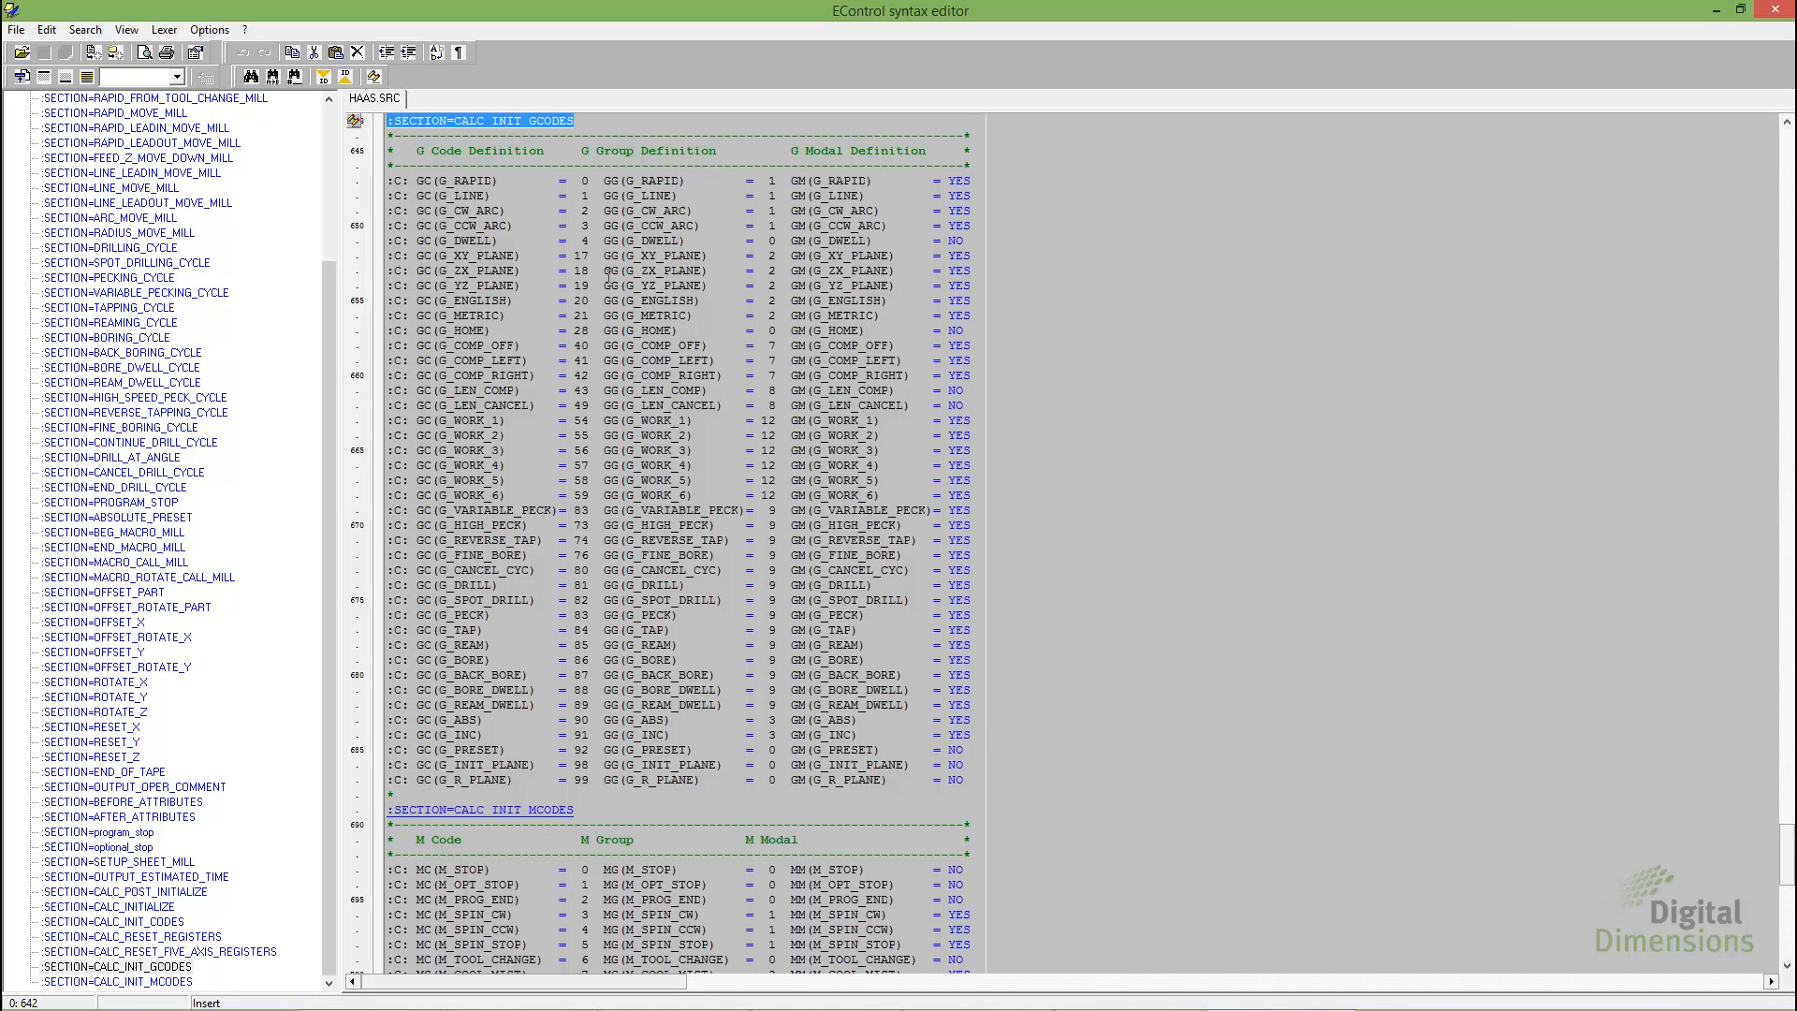
{"action": "left_click_drag", "start_coordinate": [588, 180], "coordinate": [582, 196]}
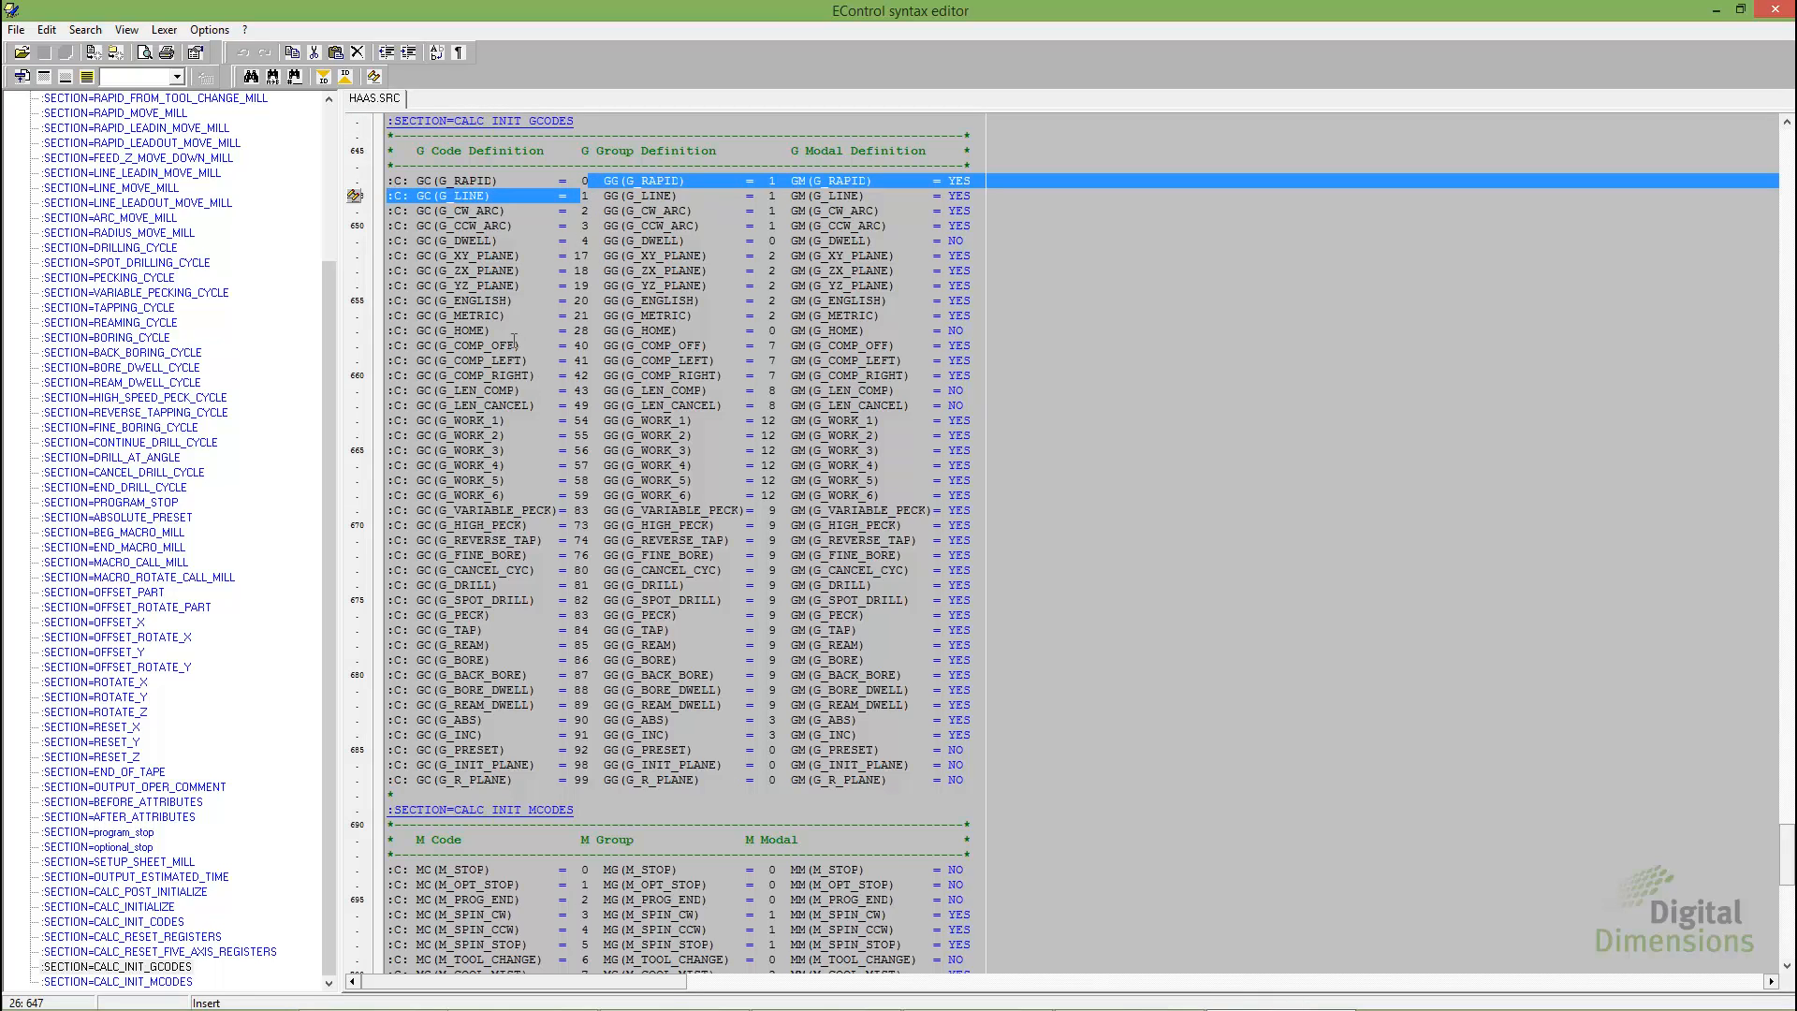
{"action": "double_click", "coordinate": [581, 345]}
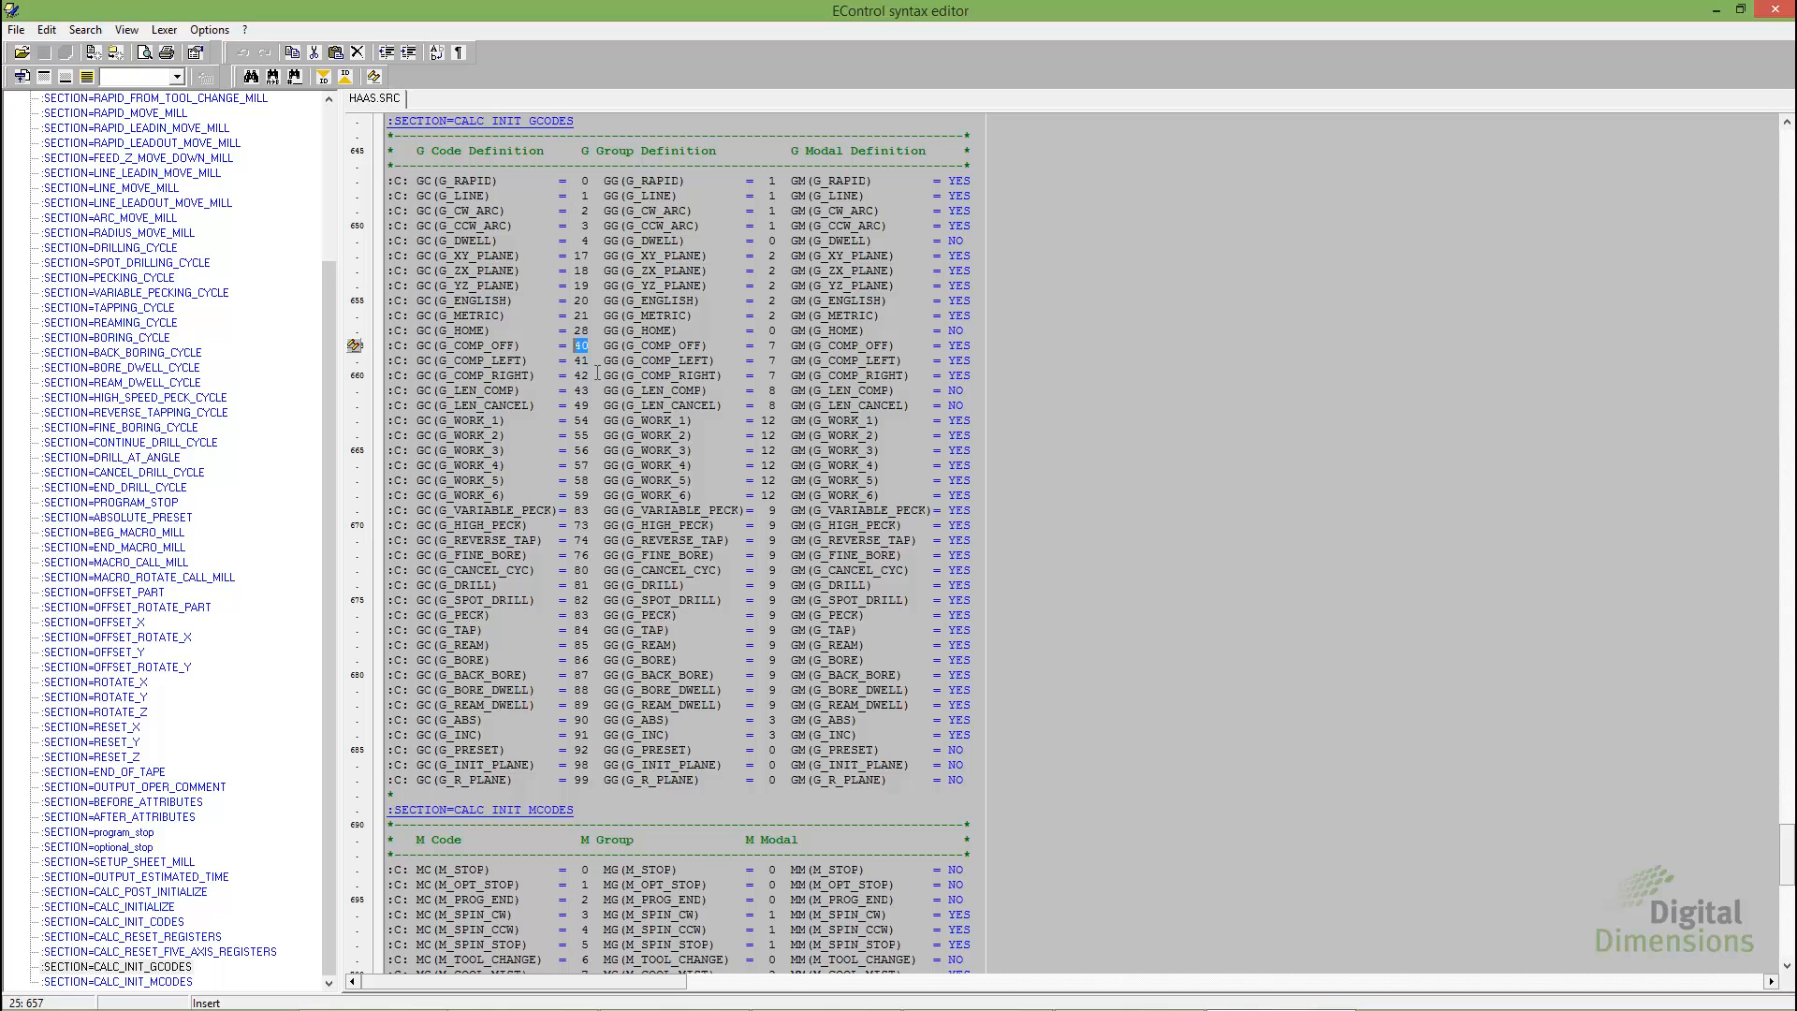
In the CALC_INIT_MCODES section, set the M_COOL_FLOOD code to 58, keep the columns aligned and save HAAS.SRC
{"action": "scroll", "coordinate": [598, 374], "scroll_direction": "down", "scroll_amount": 2}
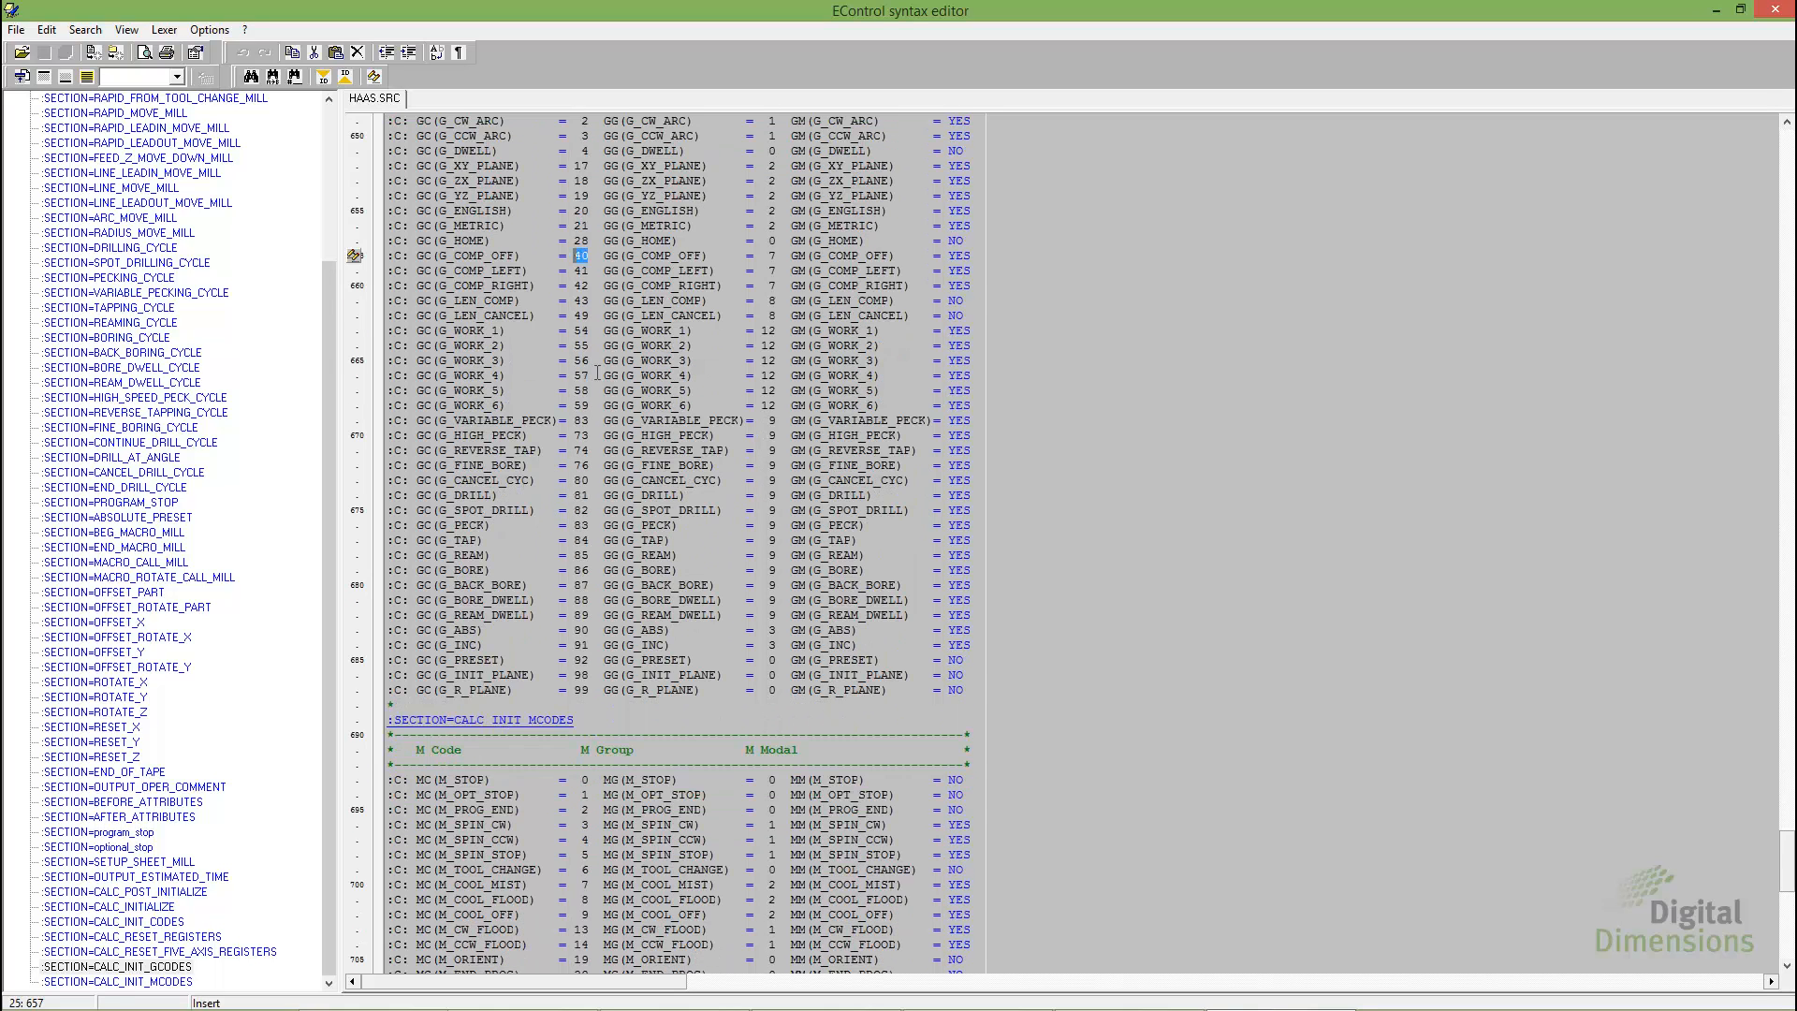
{"action": "scroll", "coordinate": [597, 373], "scroll_direction": "down", "scroll_amount": 3}
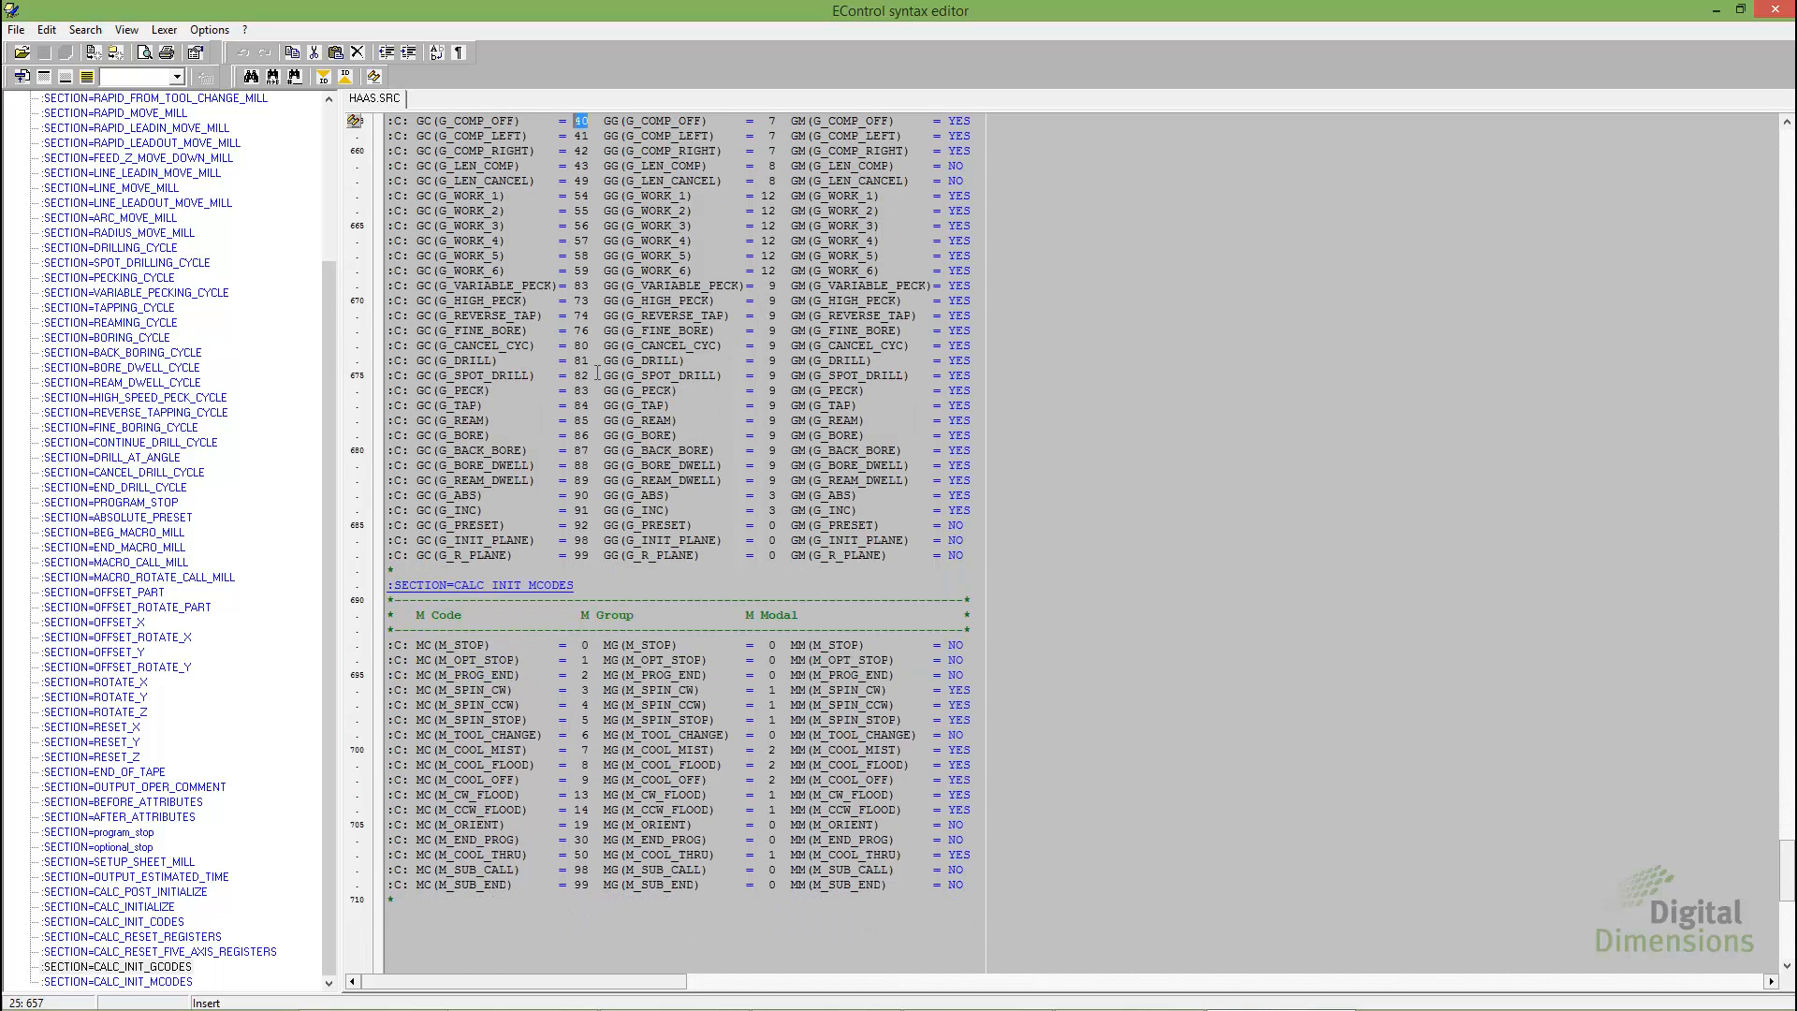
{"action": "scroll", "coordinate": [597, 373], "scroll_direction": "down", "scroll_amount": 1}
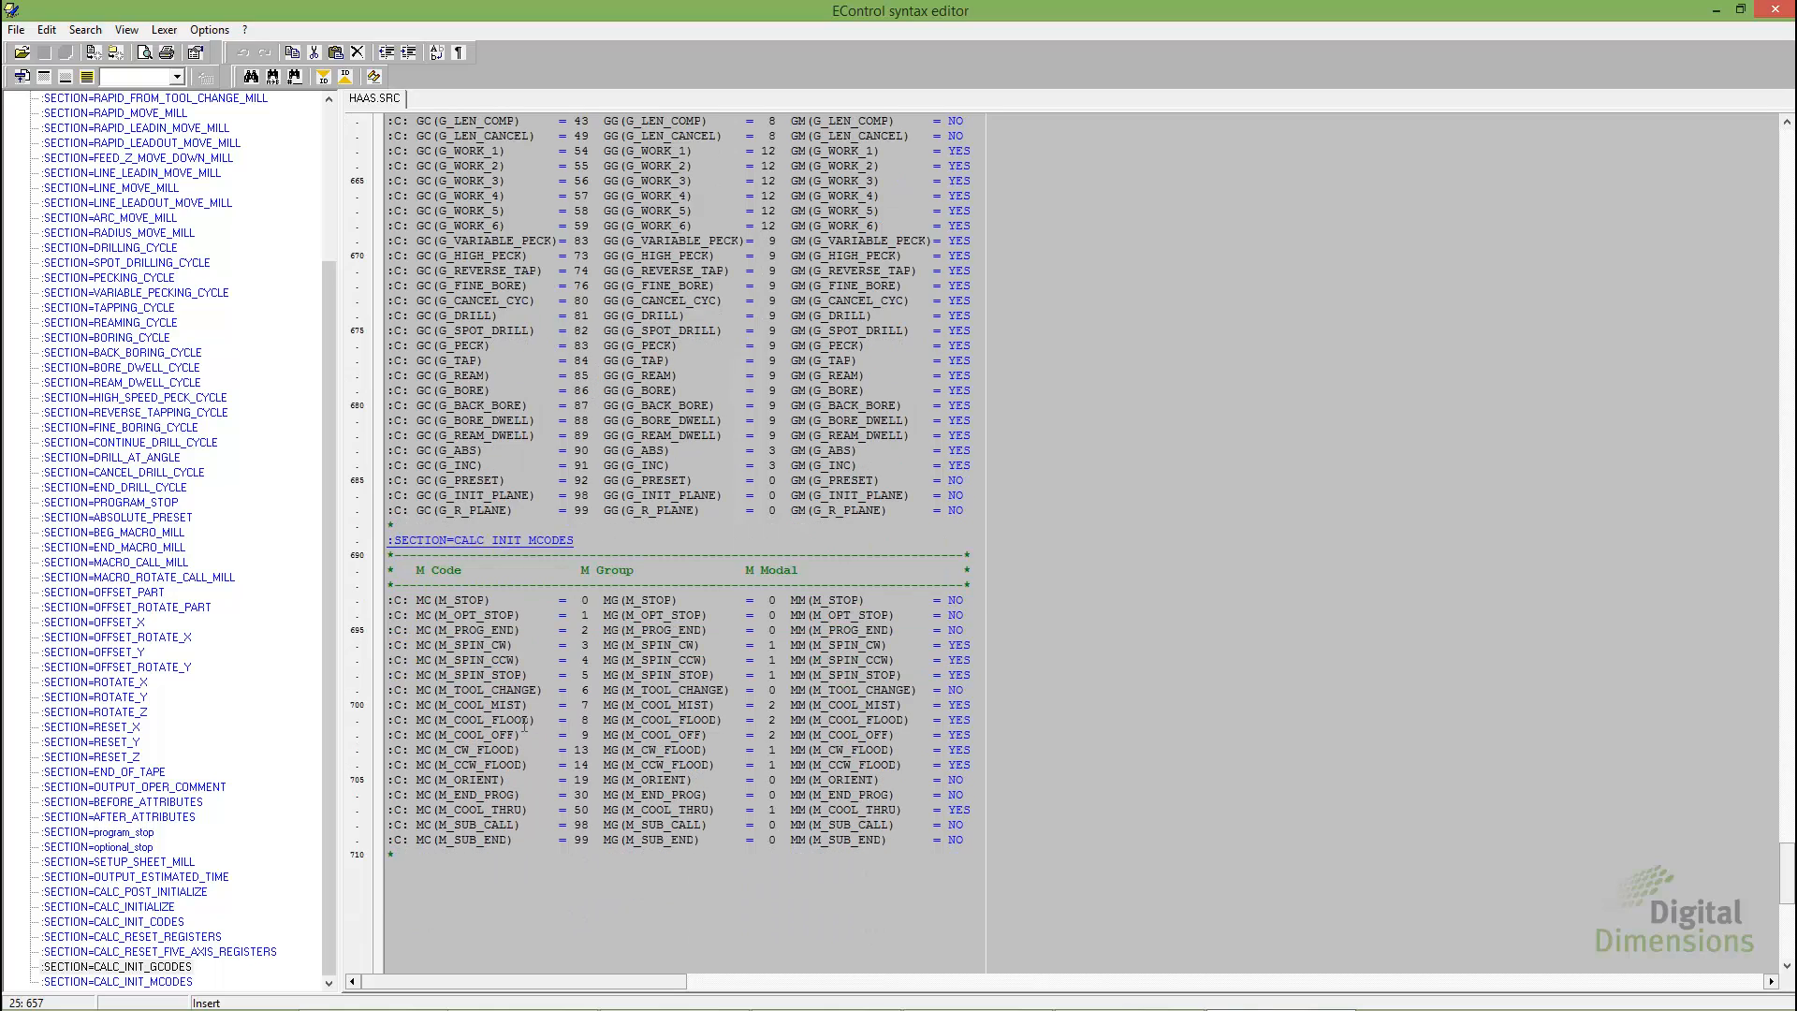
{"action": "left_click_drag", "start_coordinate": [391, 718], "coordinate": [586, 729]}
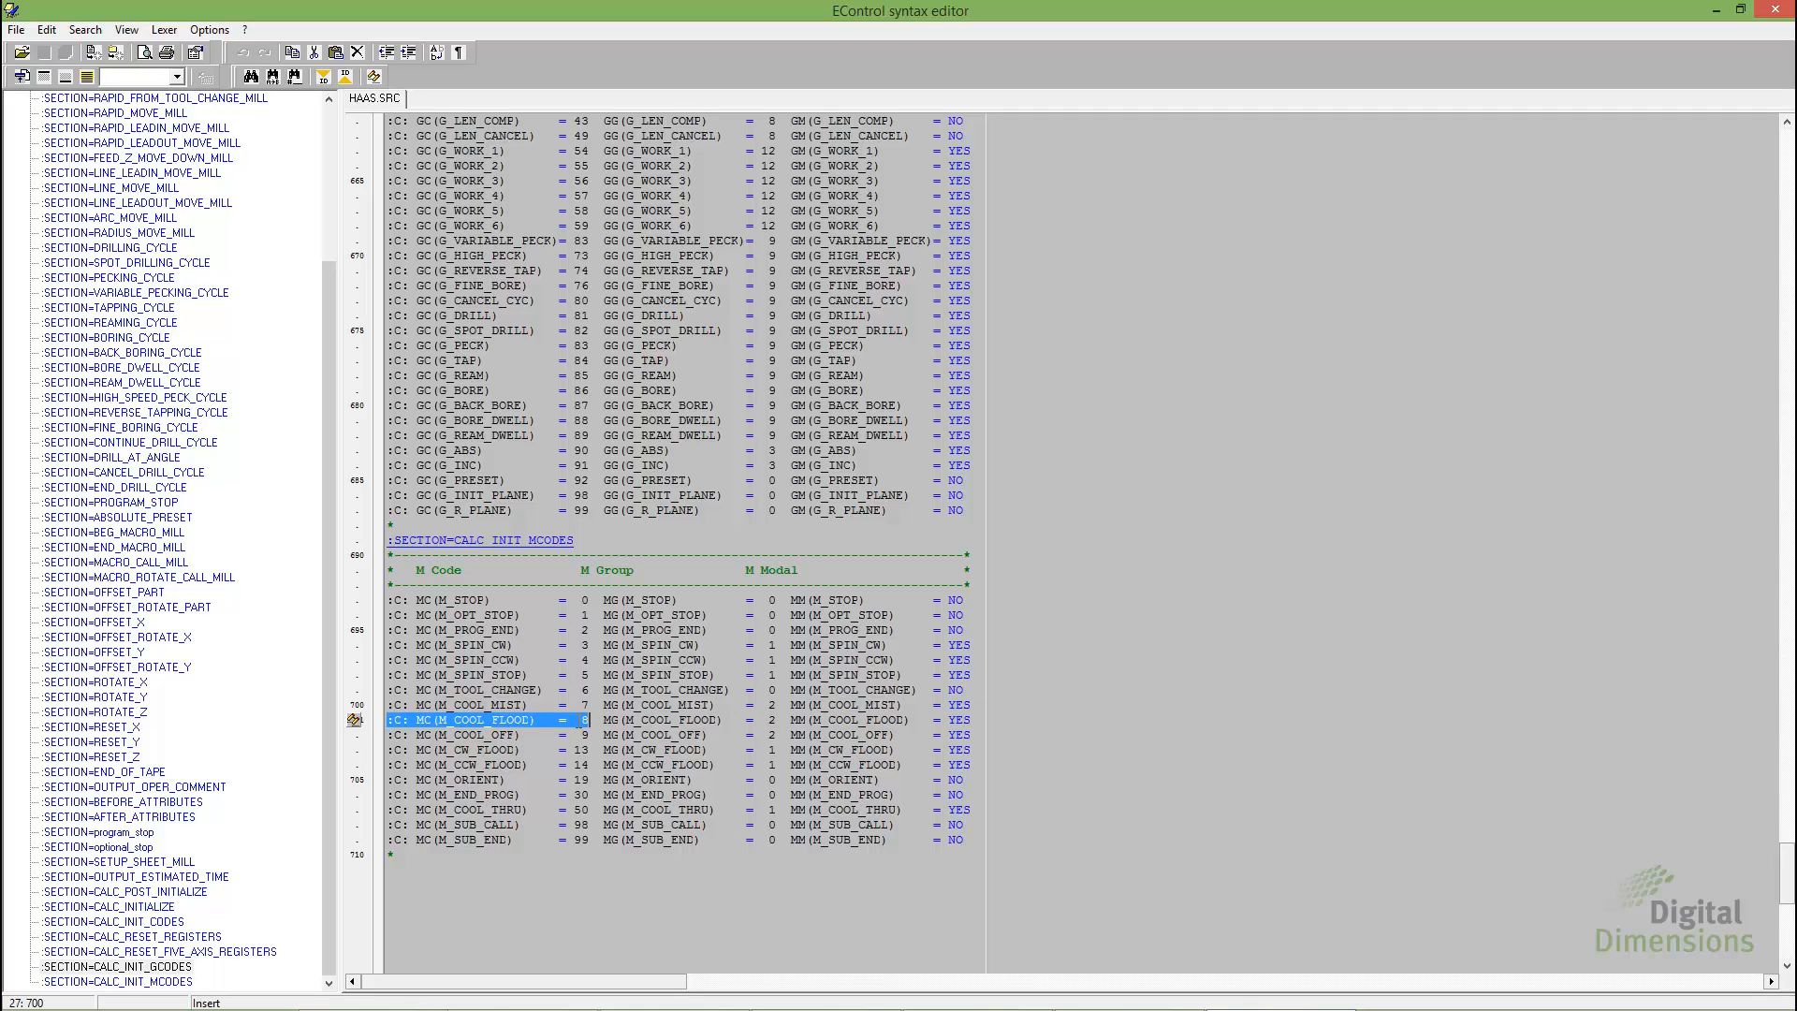
{"action": "key", "text": "Left"}
{"action": "key", "text": "Left"}
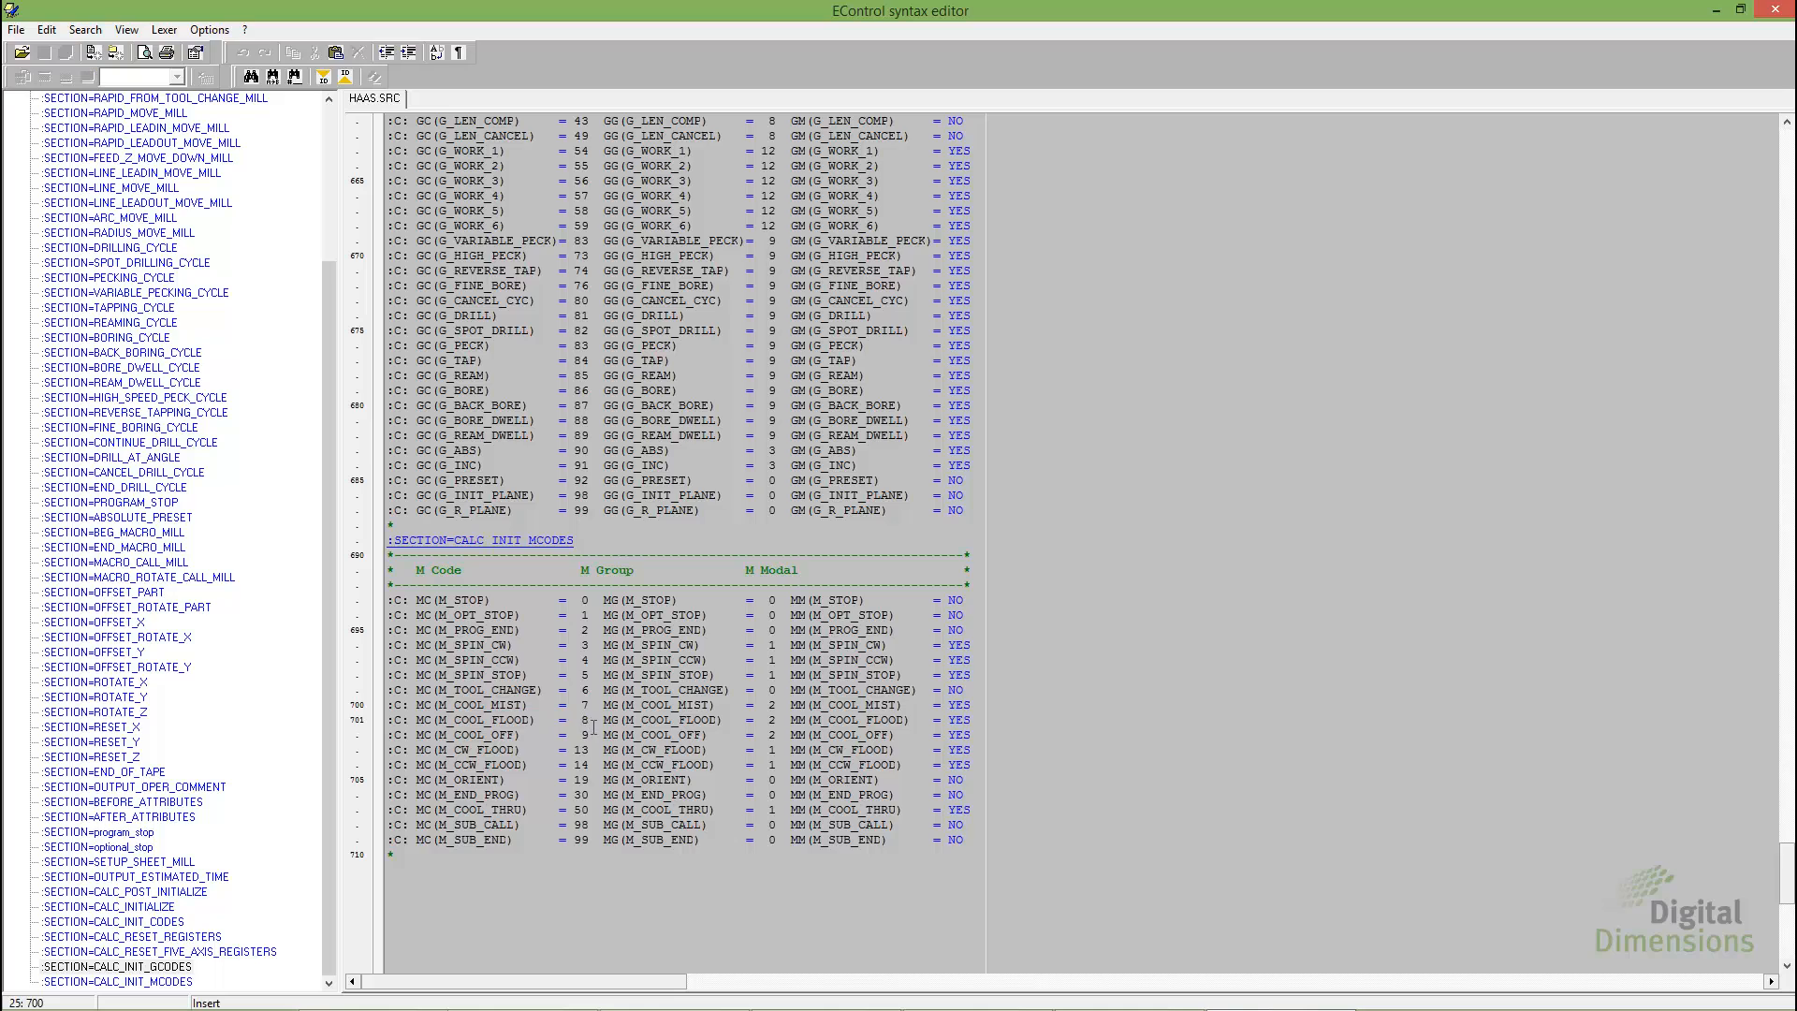
{"action": "key", "text": "shift+Left"}
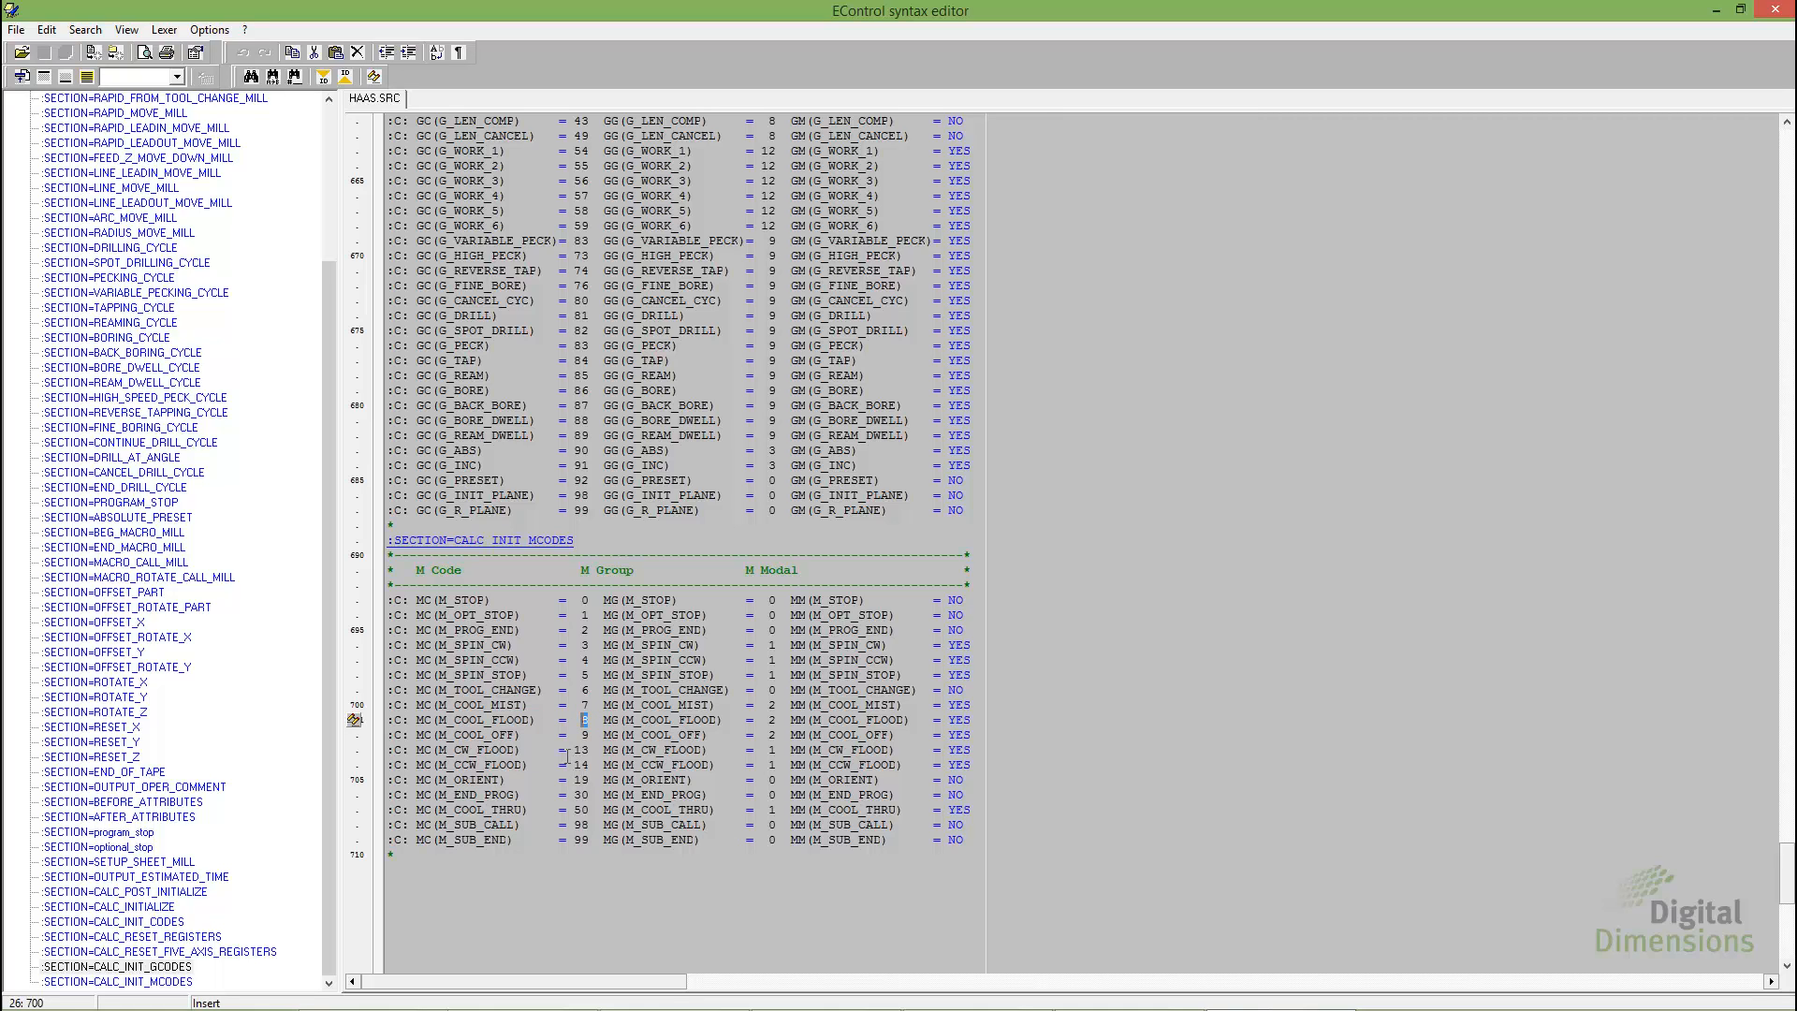
{"action": "left_click", "coordinate": [583, 721]}
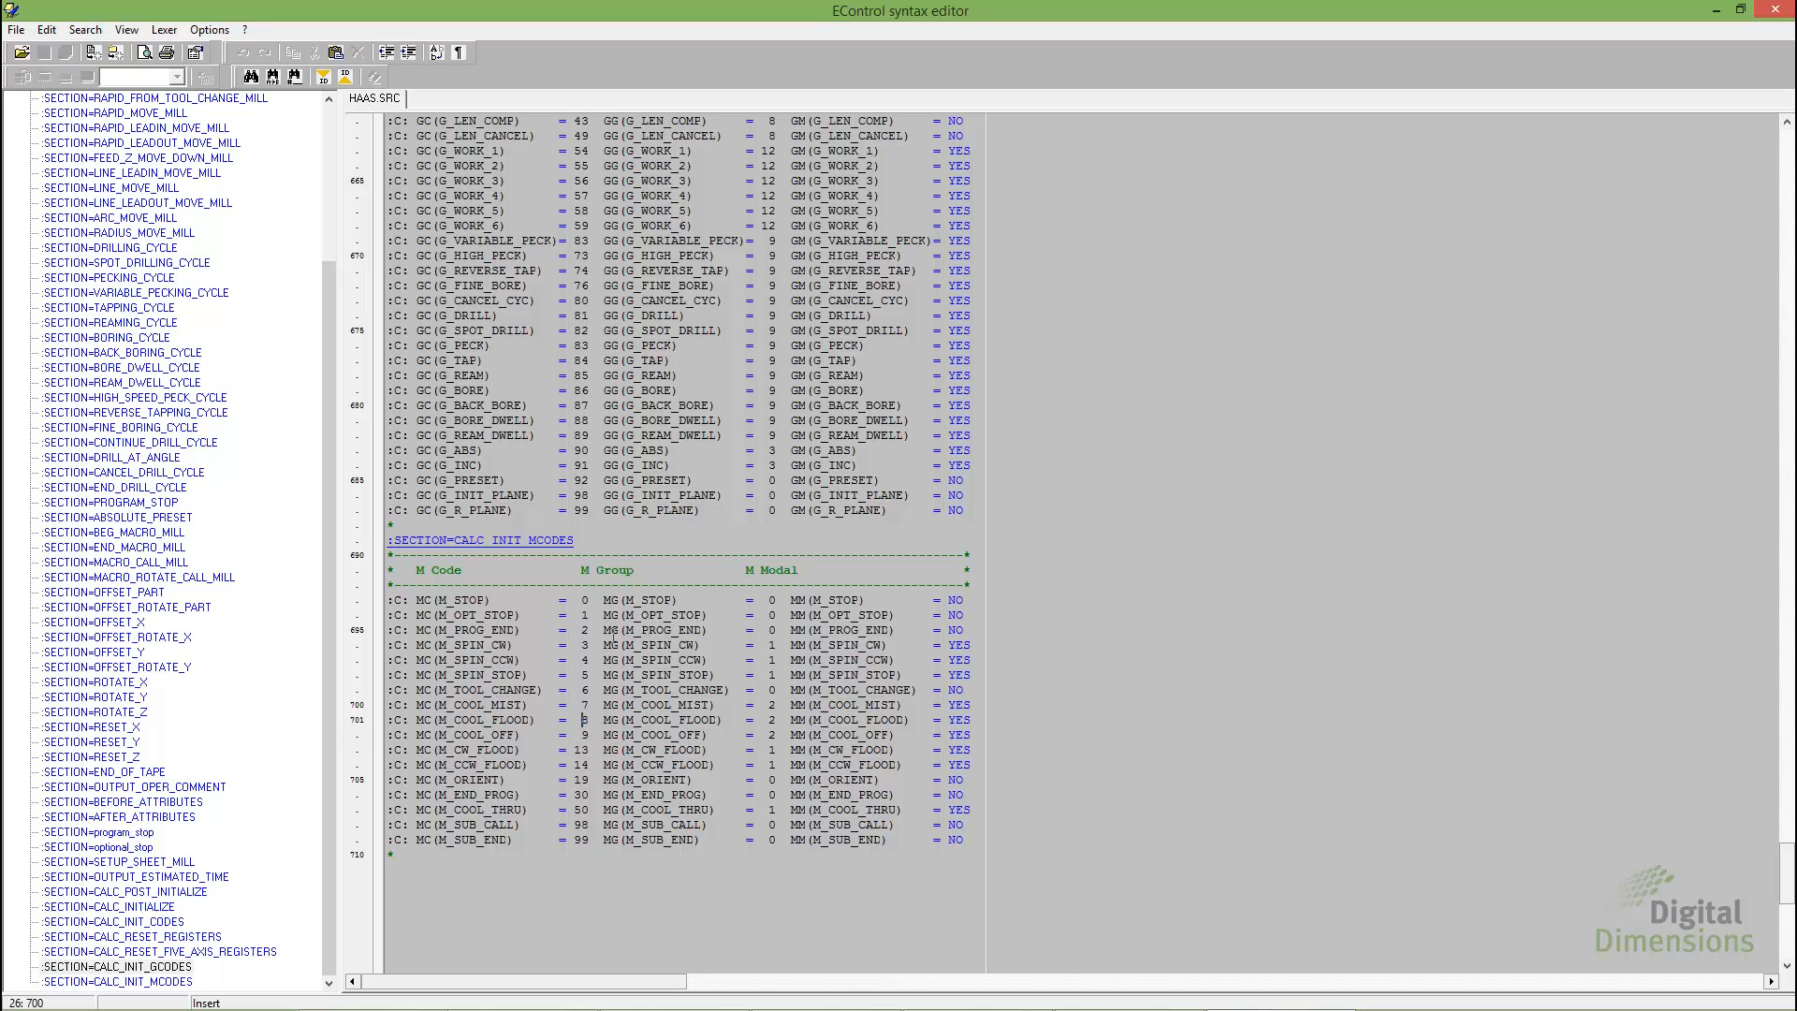
{"action": "type", "text": "5"}
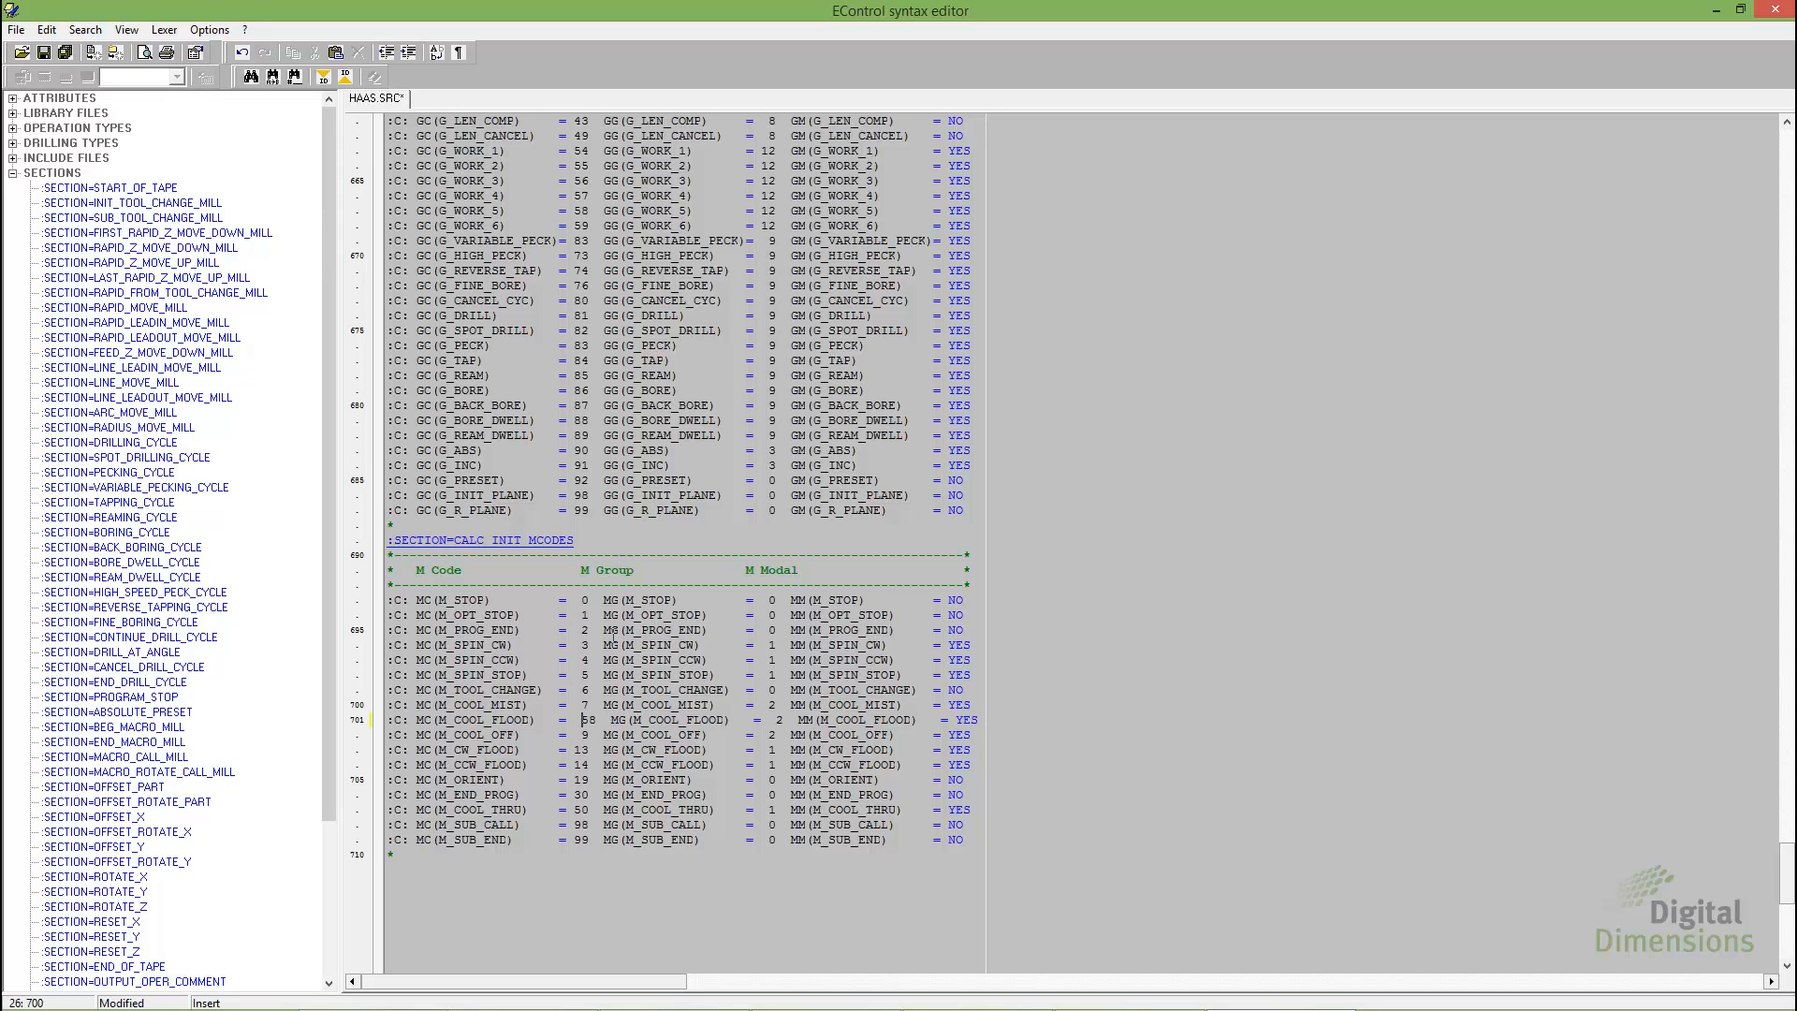
{"action": "key", "text": "BackSpace"}
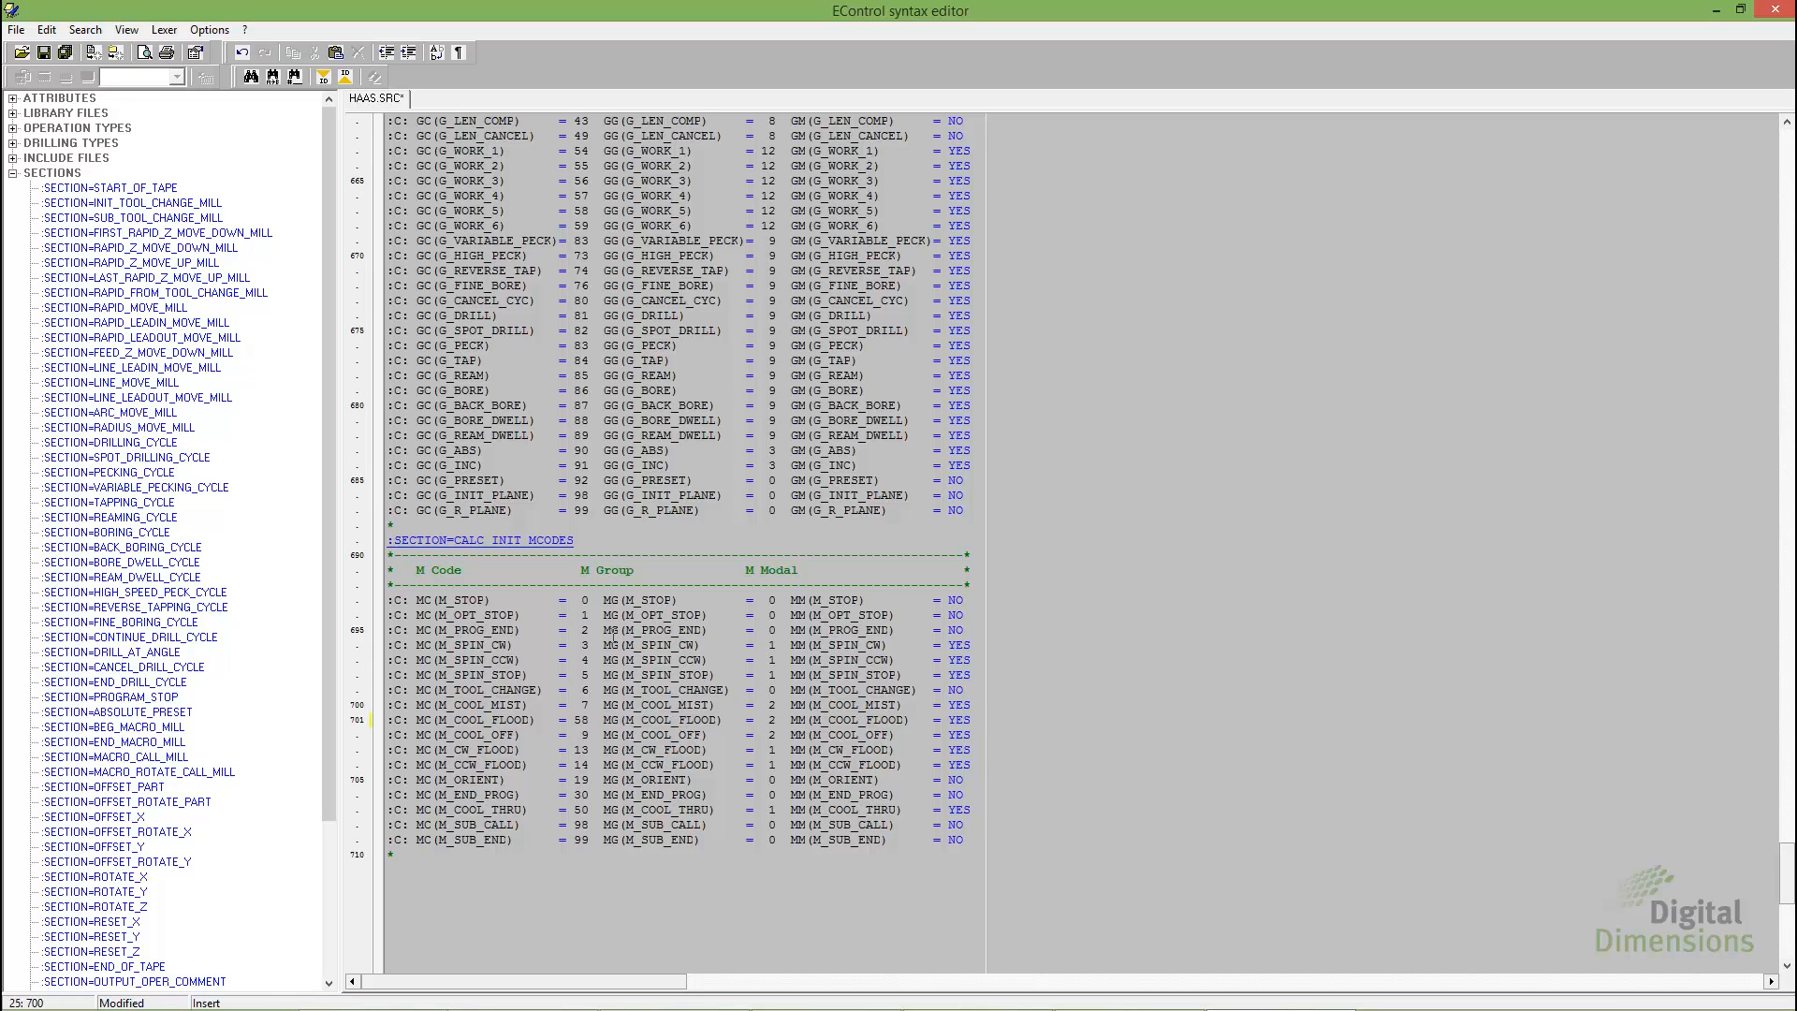
{"action": "left_click", "coordinate": [69, 59]}
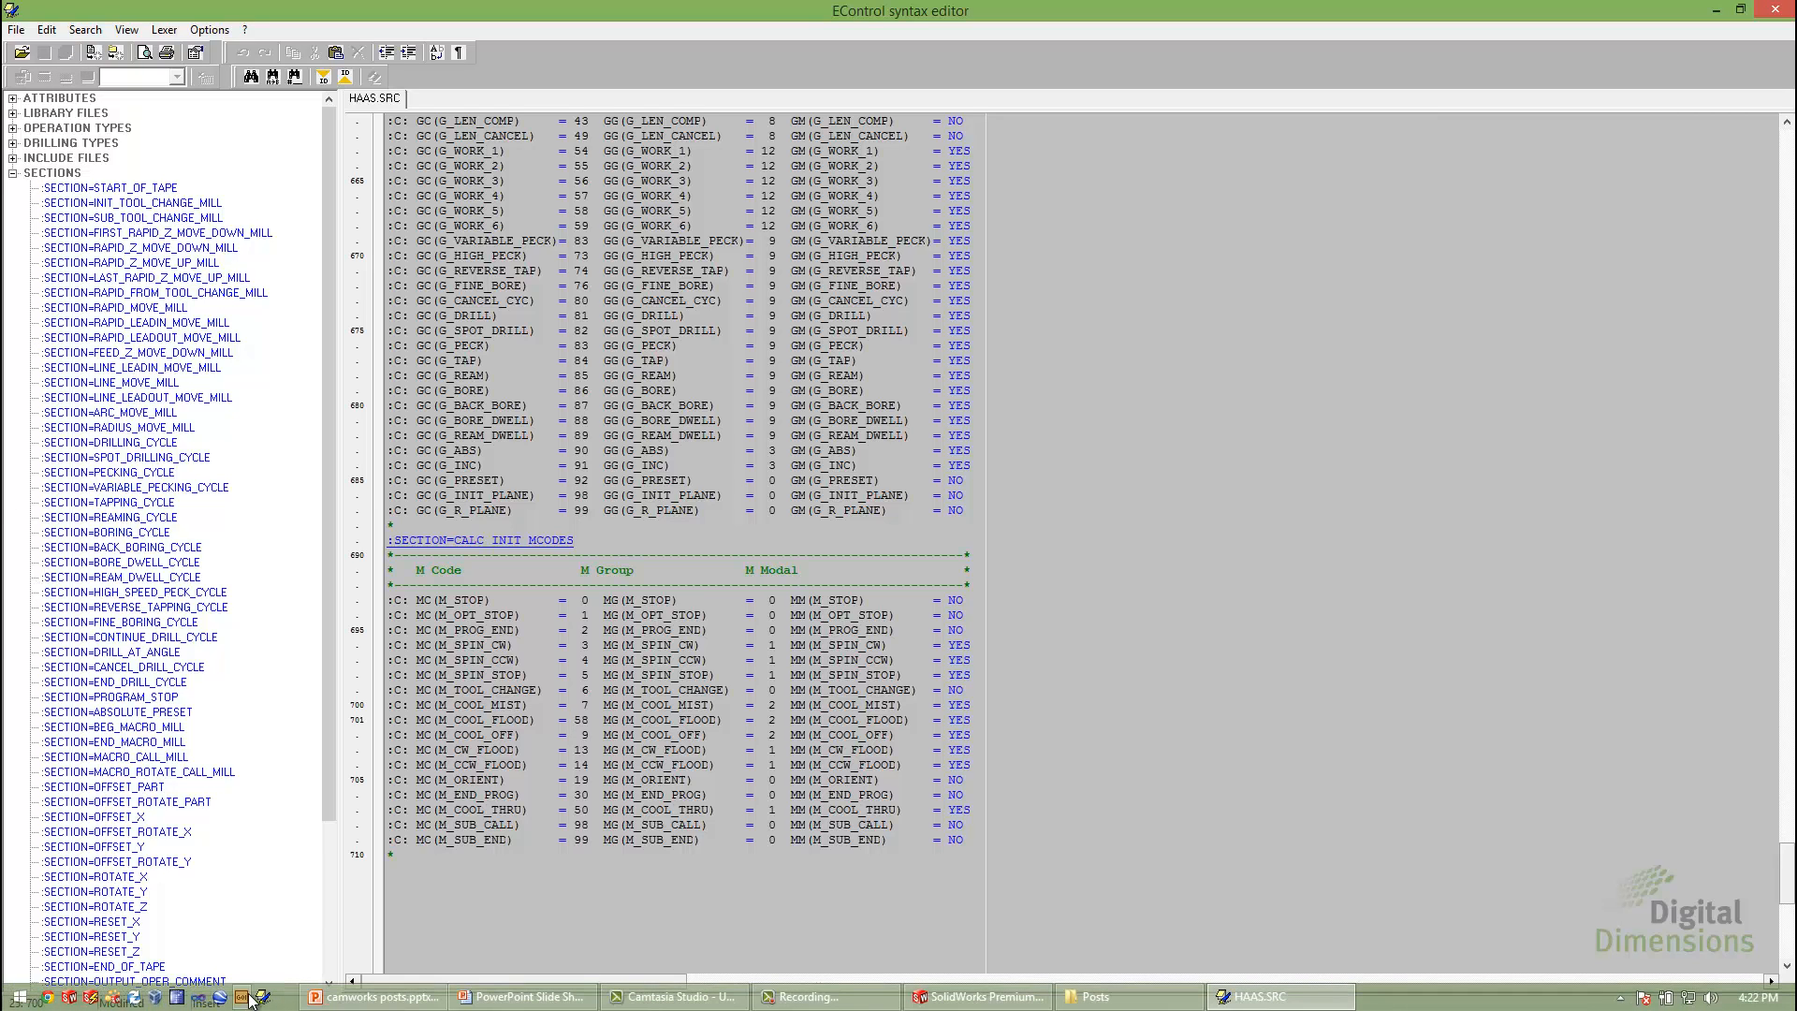
Switch to CAMWorks Universal Post and compile the HAAS.SRC source from the C:\Posts folder
{"action": "left_click", "coordinate": [242, 996]}
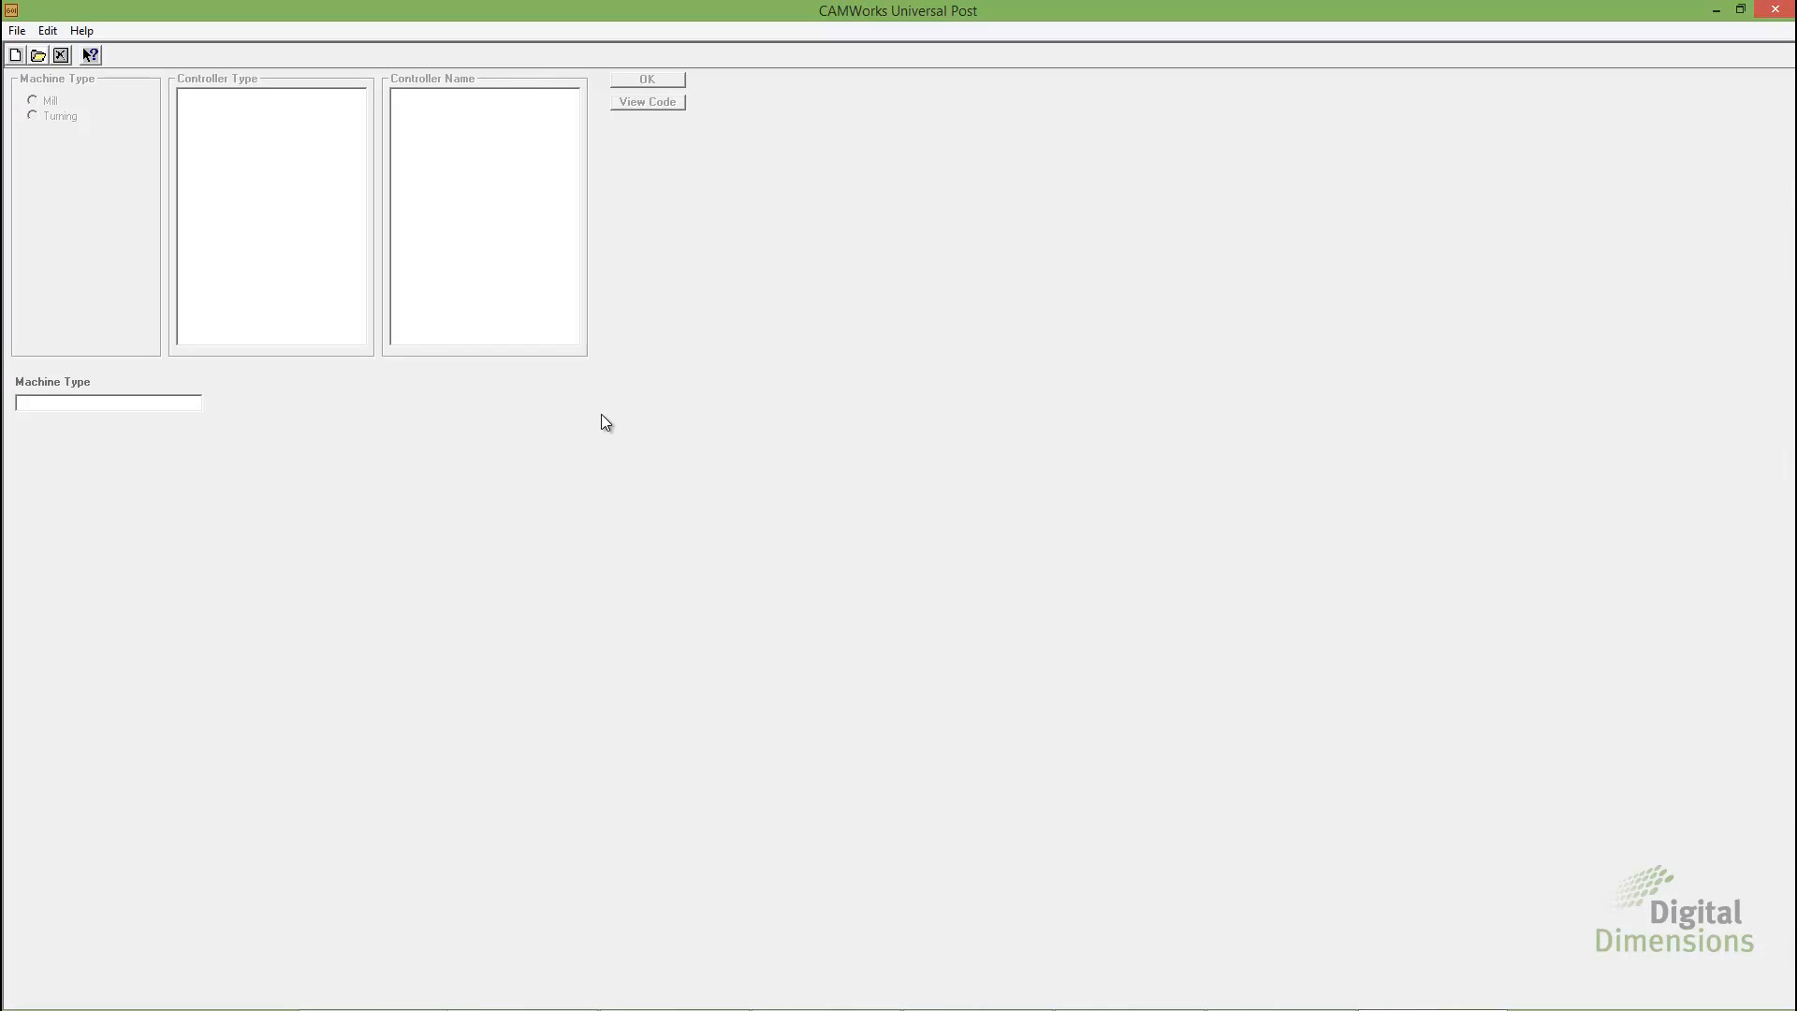
{"action": "left_click", "coordinate": [17, 30]}
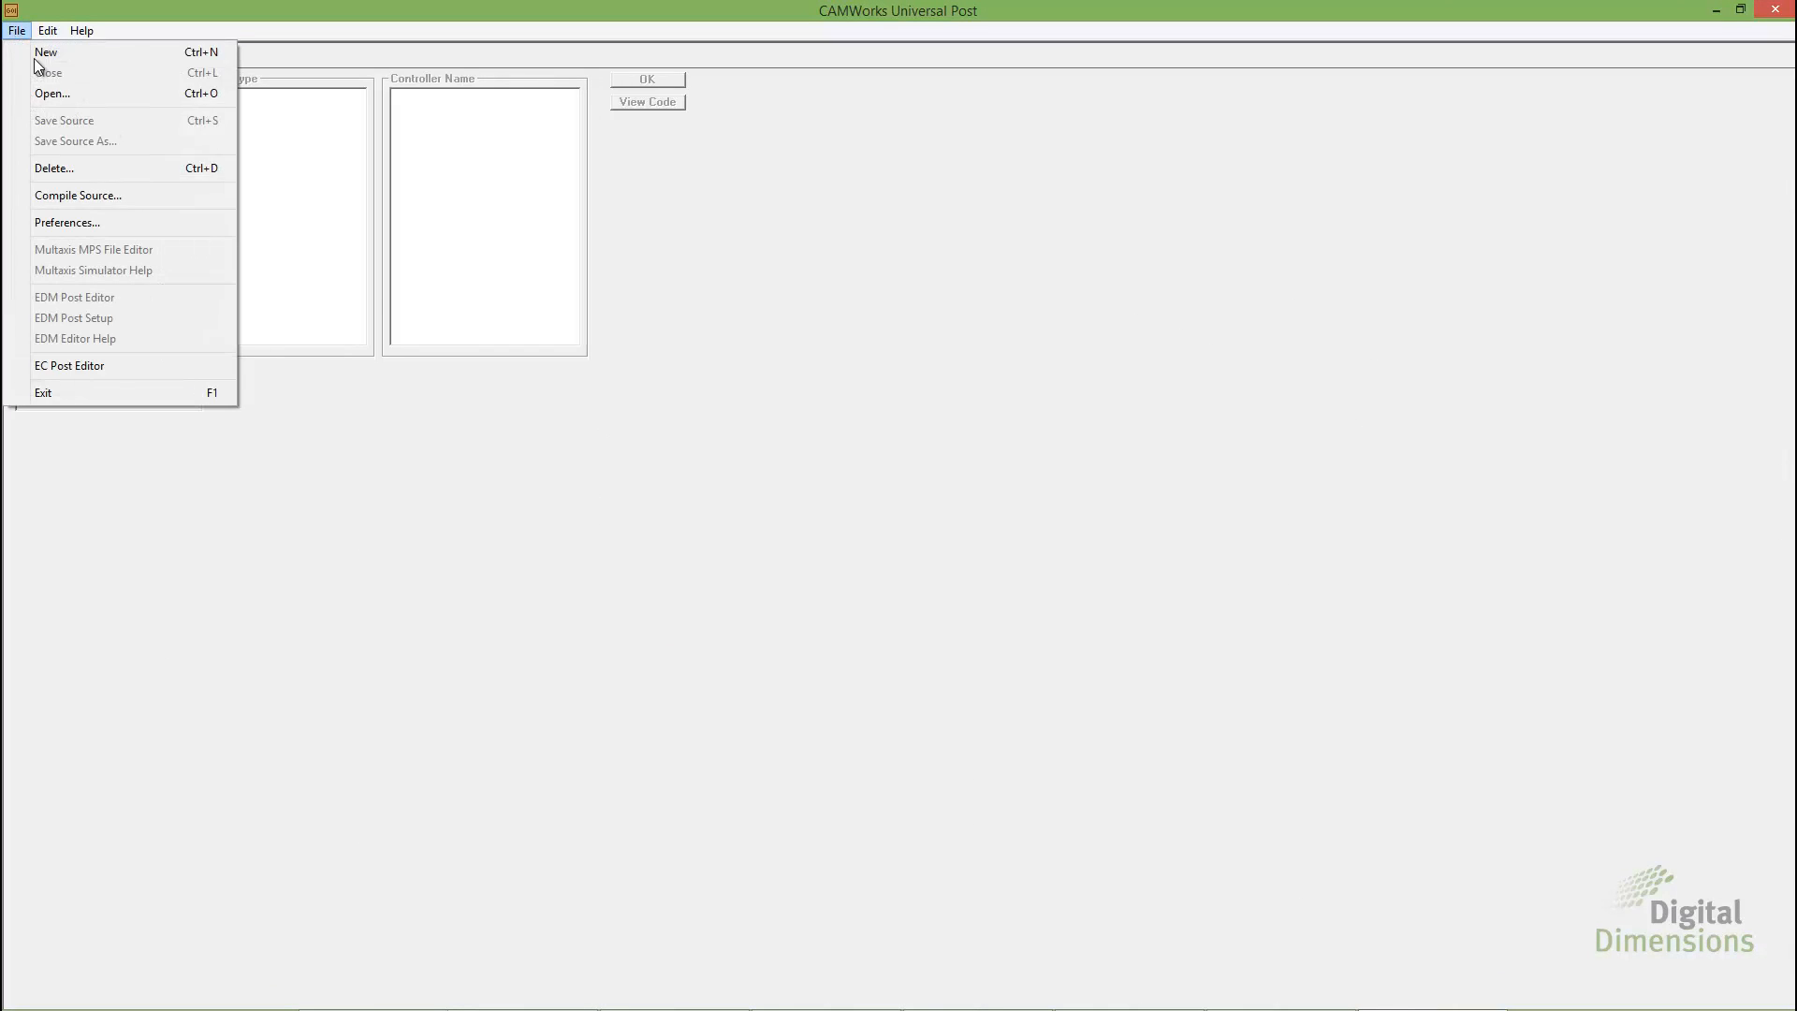
{"action": "left_click", "coordinate": [71, 197]}
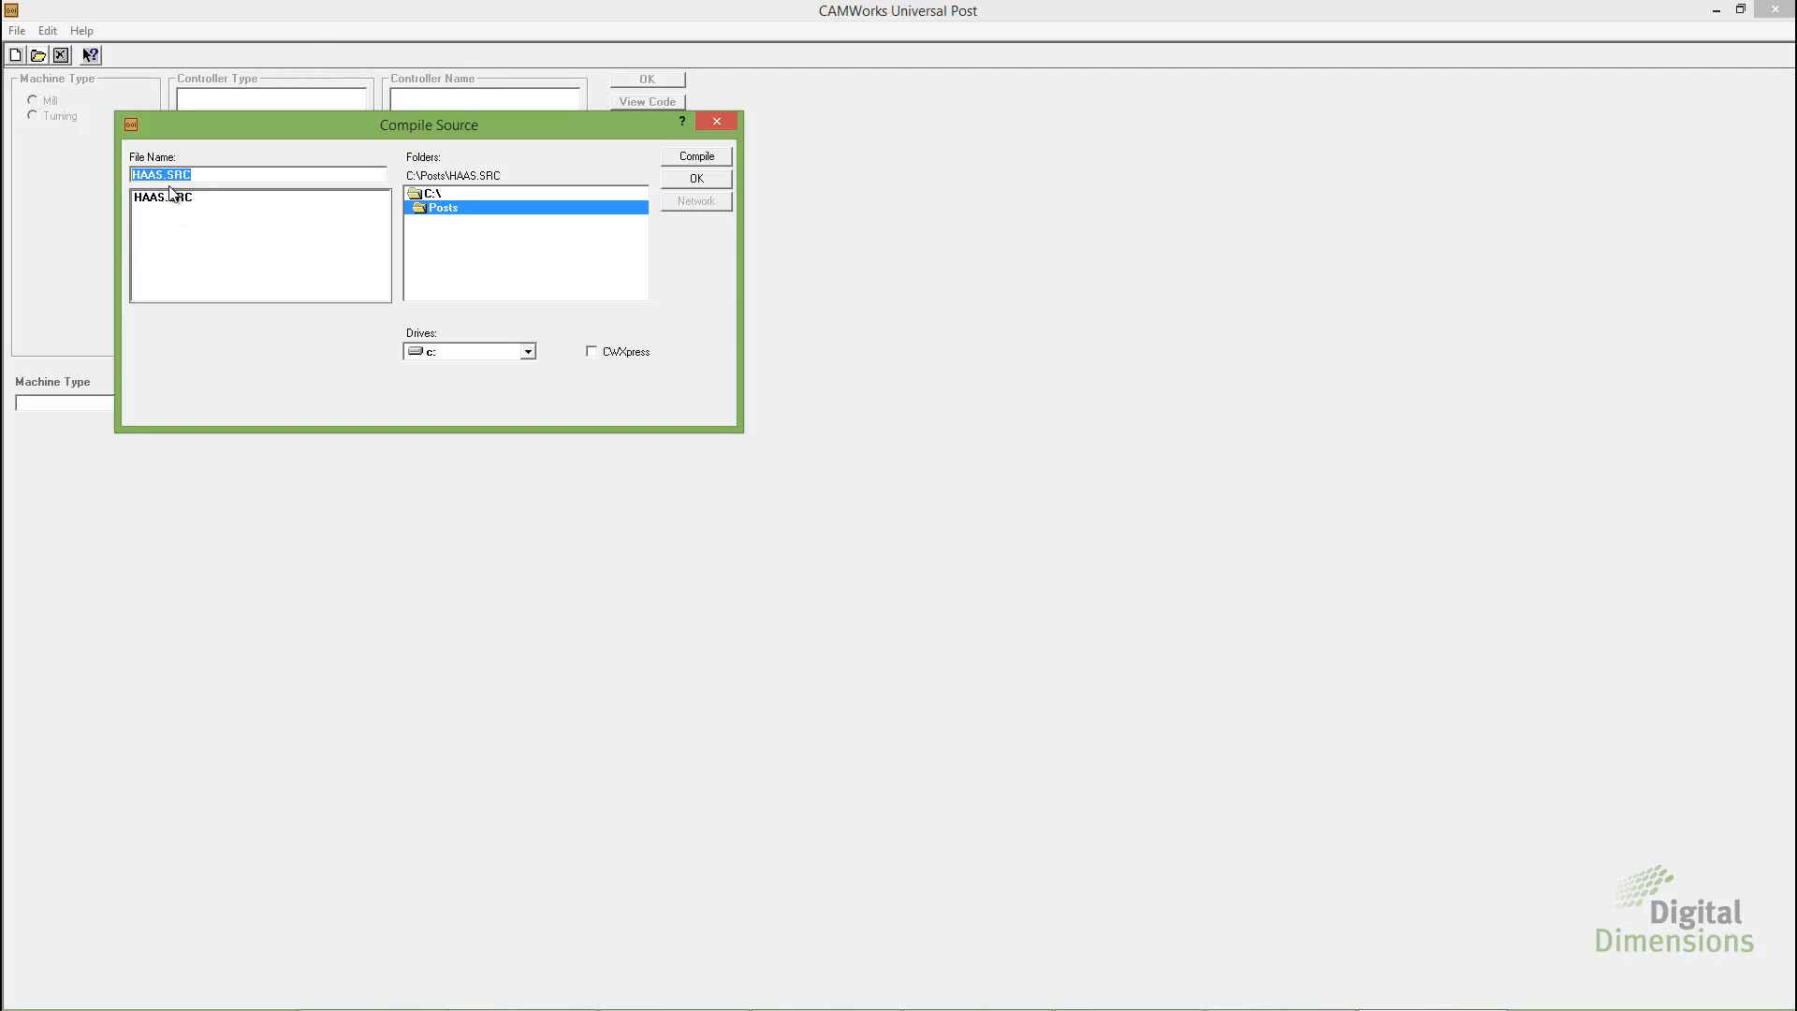
{"action": "left_click", "coordinate": [172, 198]}
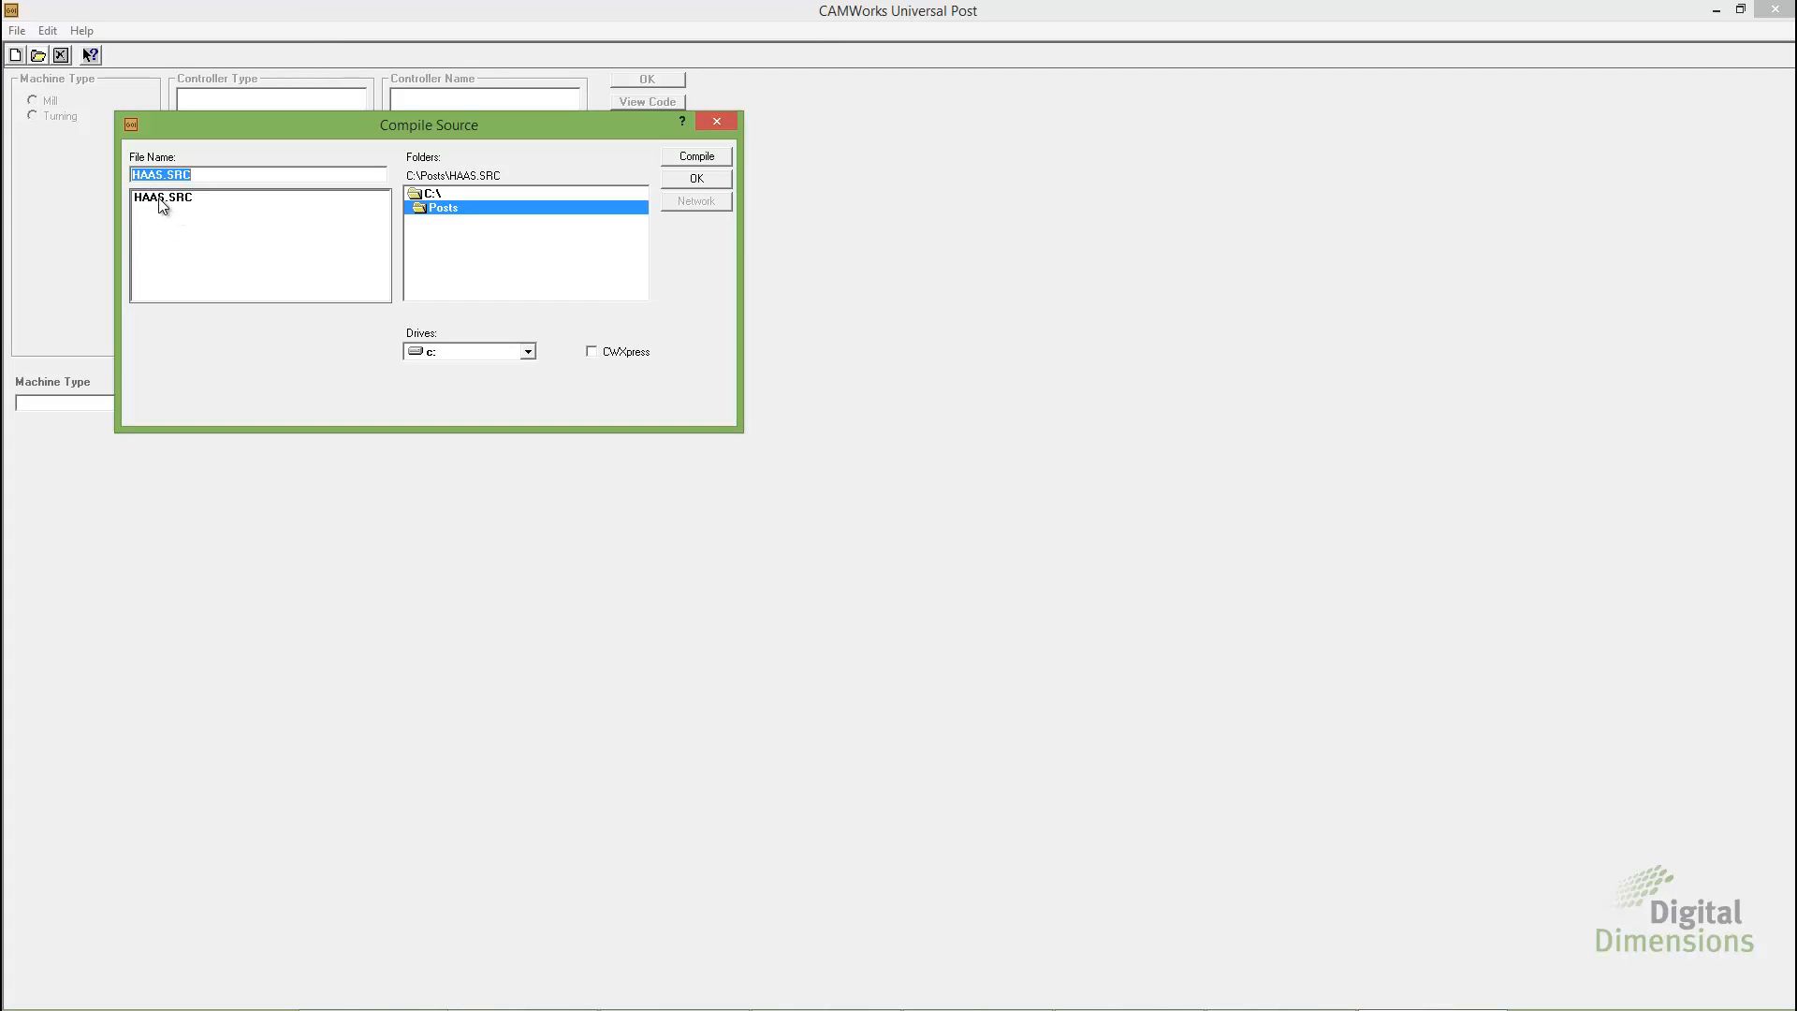
{"action": "left_click", "coordinate": [695, 157]}
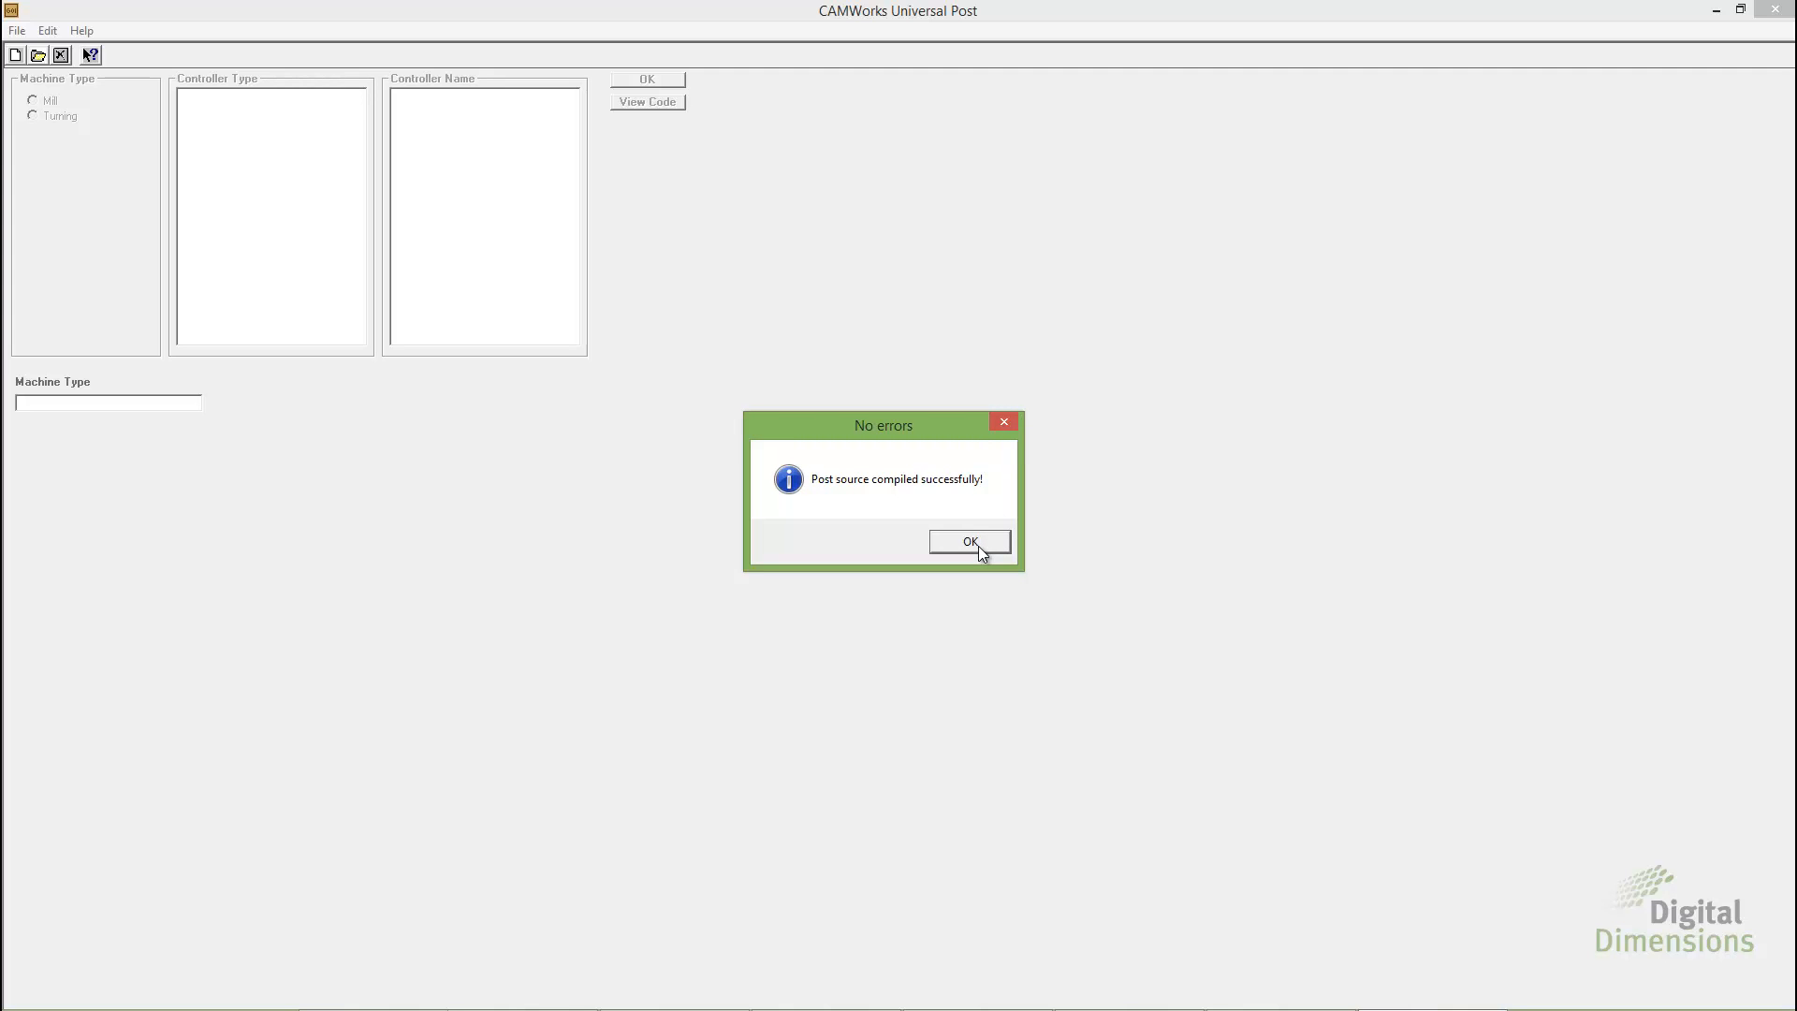
{"action": "left_click", "coordinate": [971, 543]}
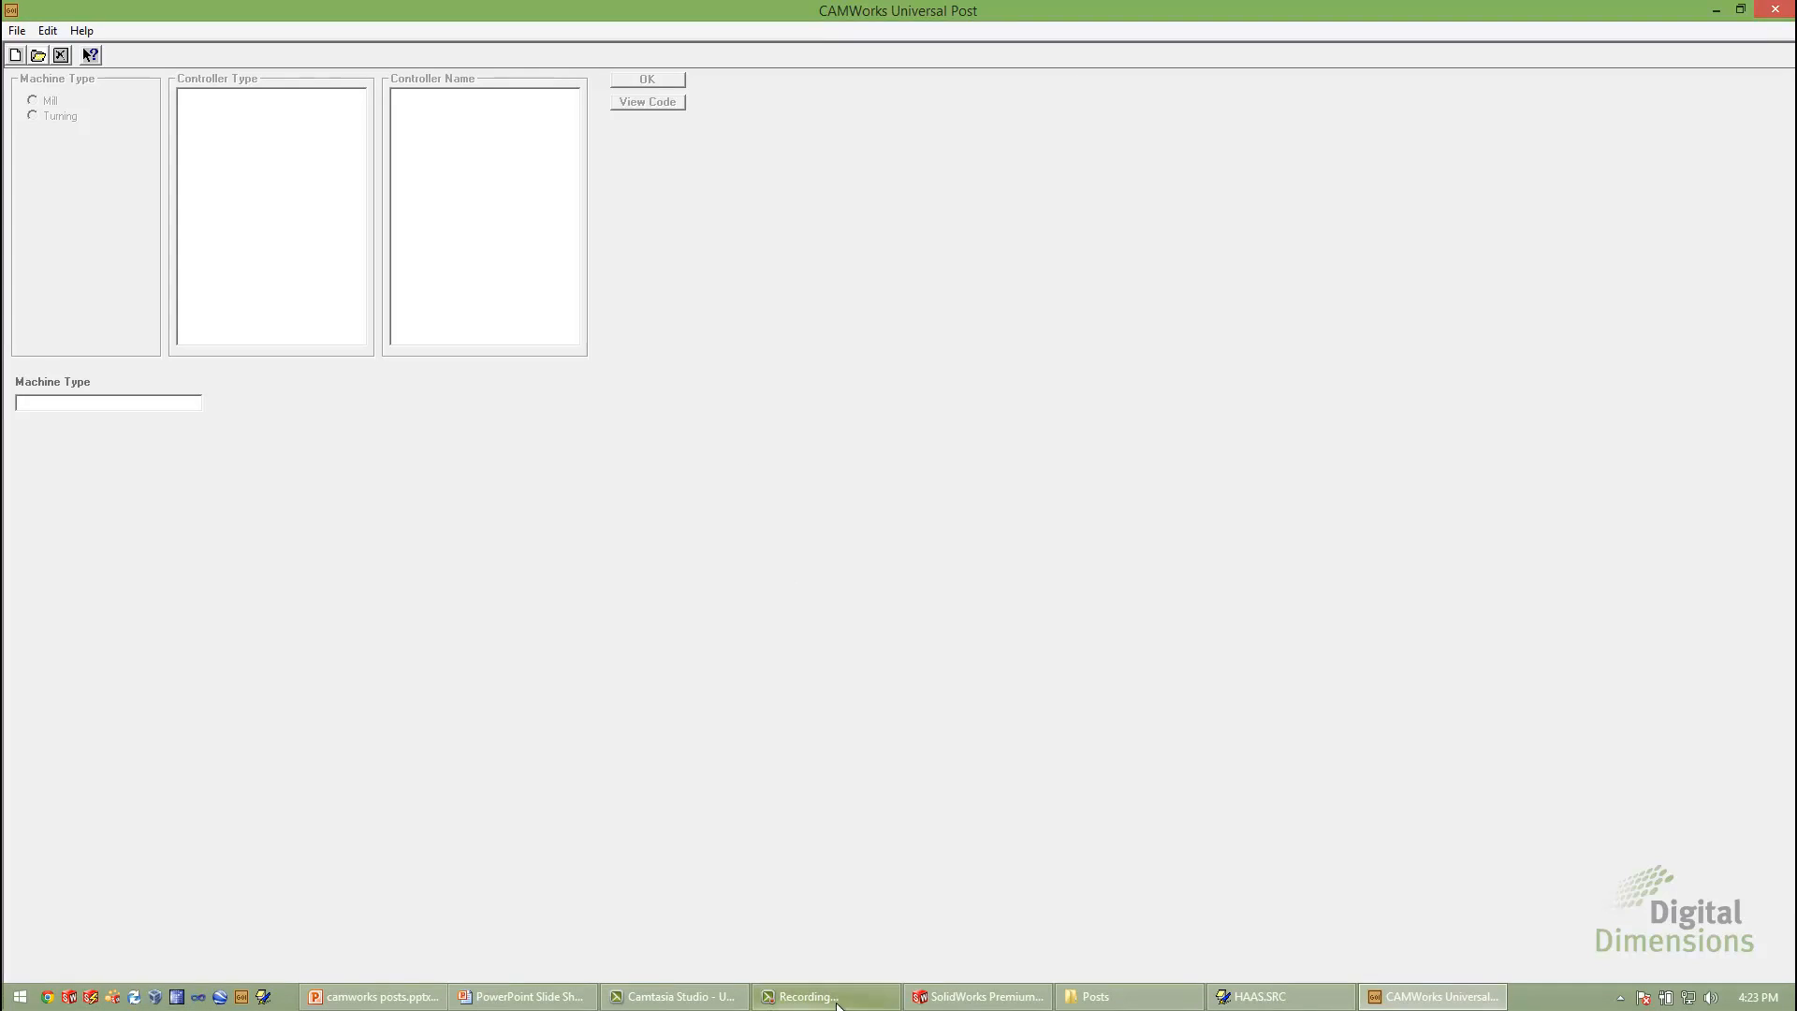
Switch to SolidWorks and reload HAAS.ctl from the Posts folder as the post processor of the Haas VF-2 machine
{"action": "left_click", "coordinate": [978, 1005]}
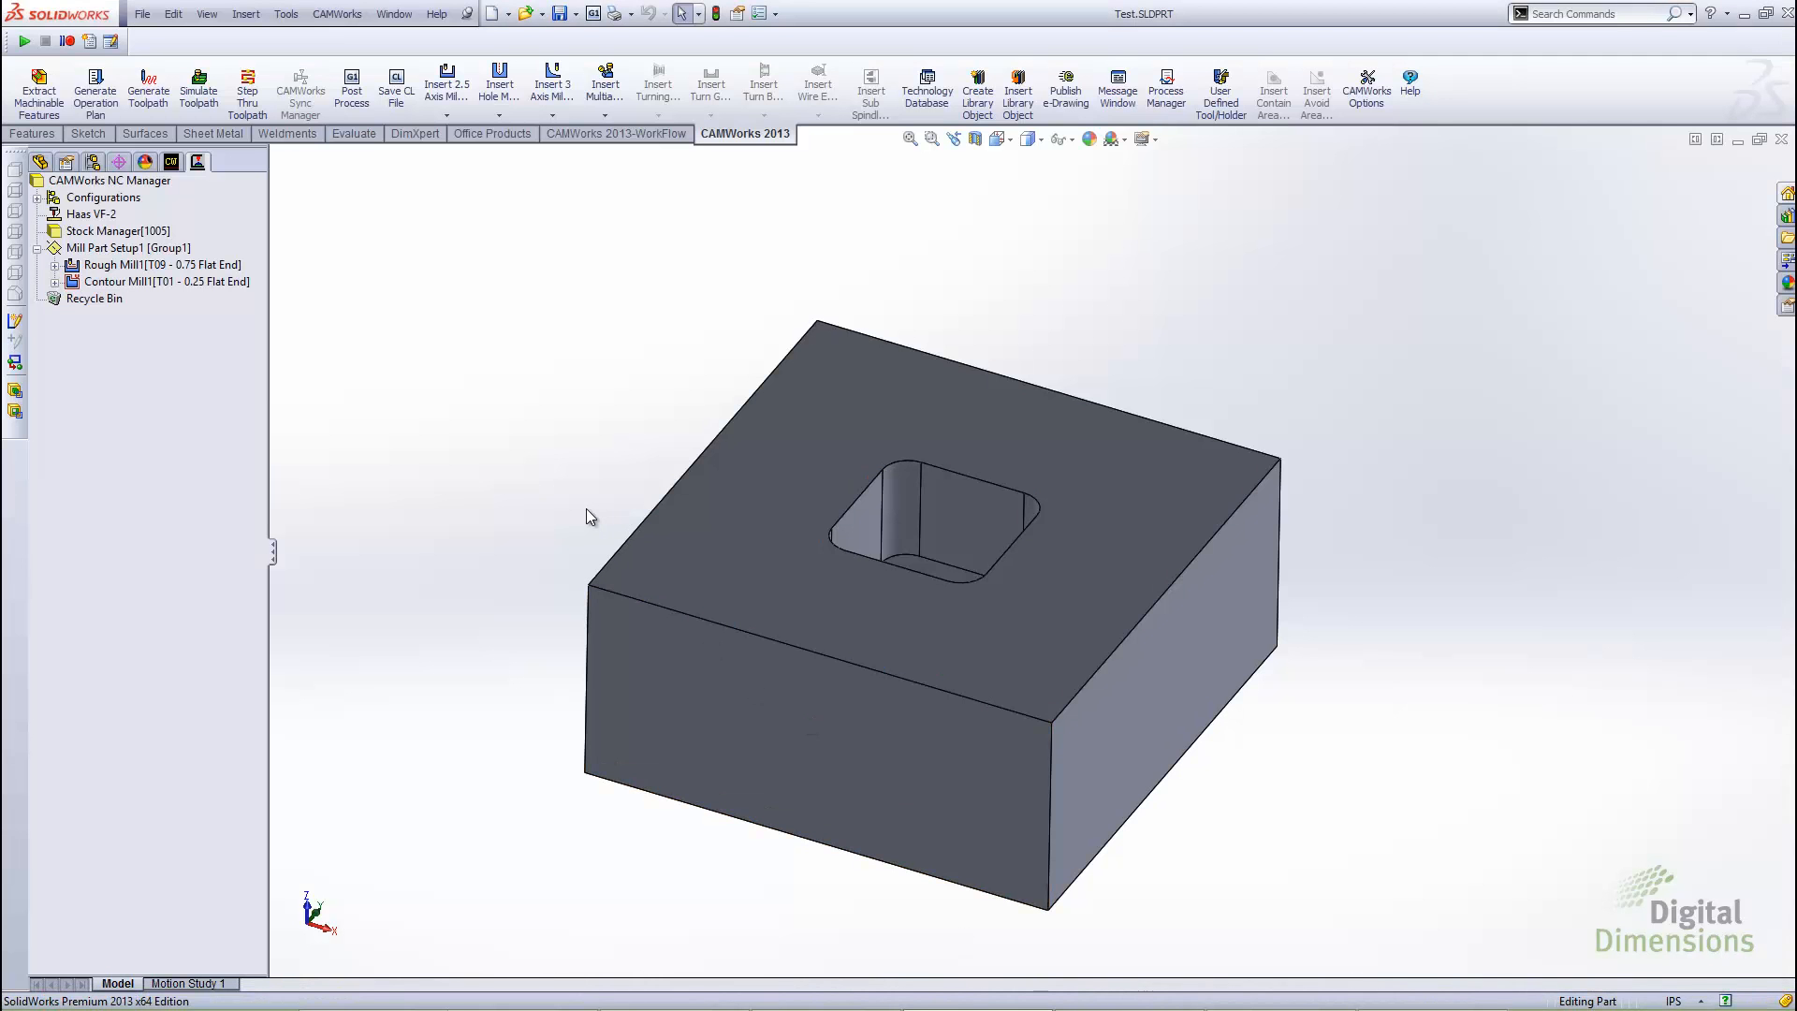
{"action": "double_click", "coordinate": [99, 214]}
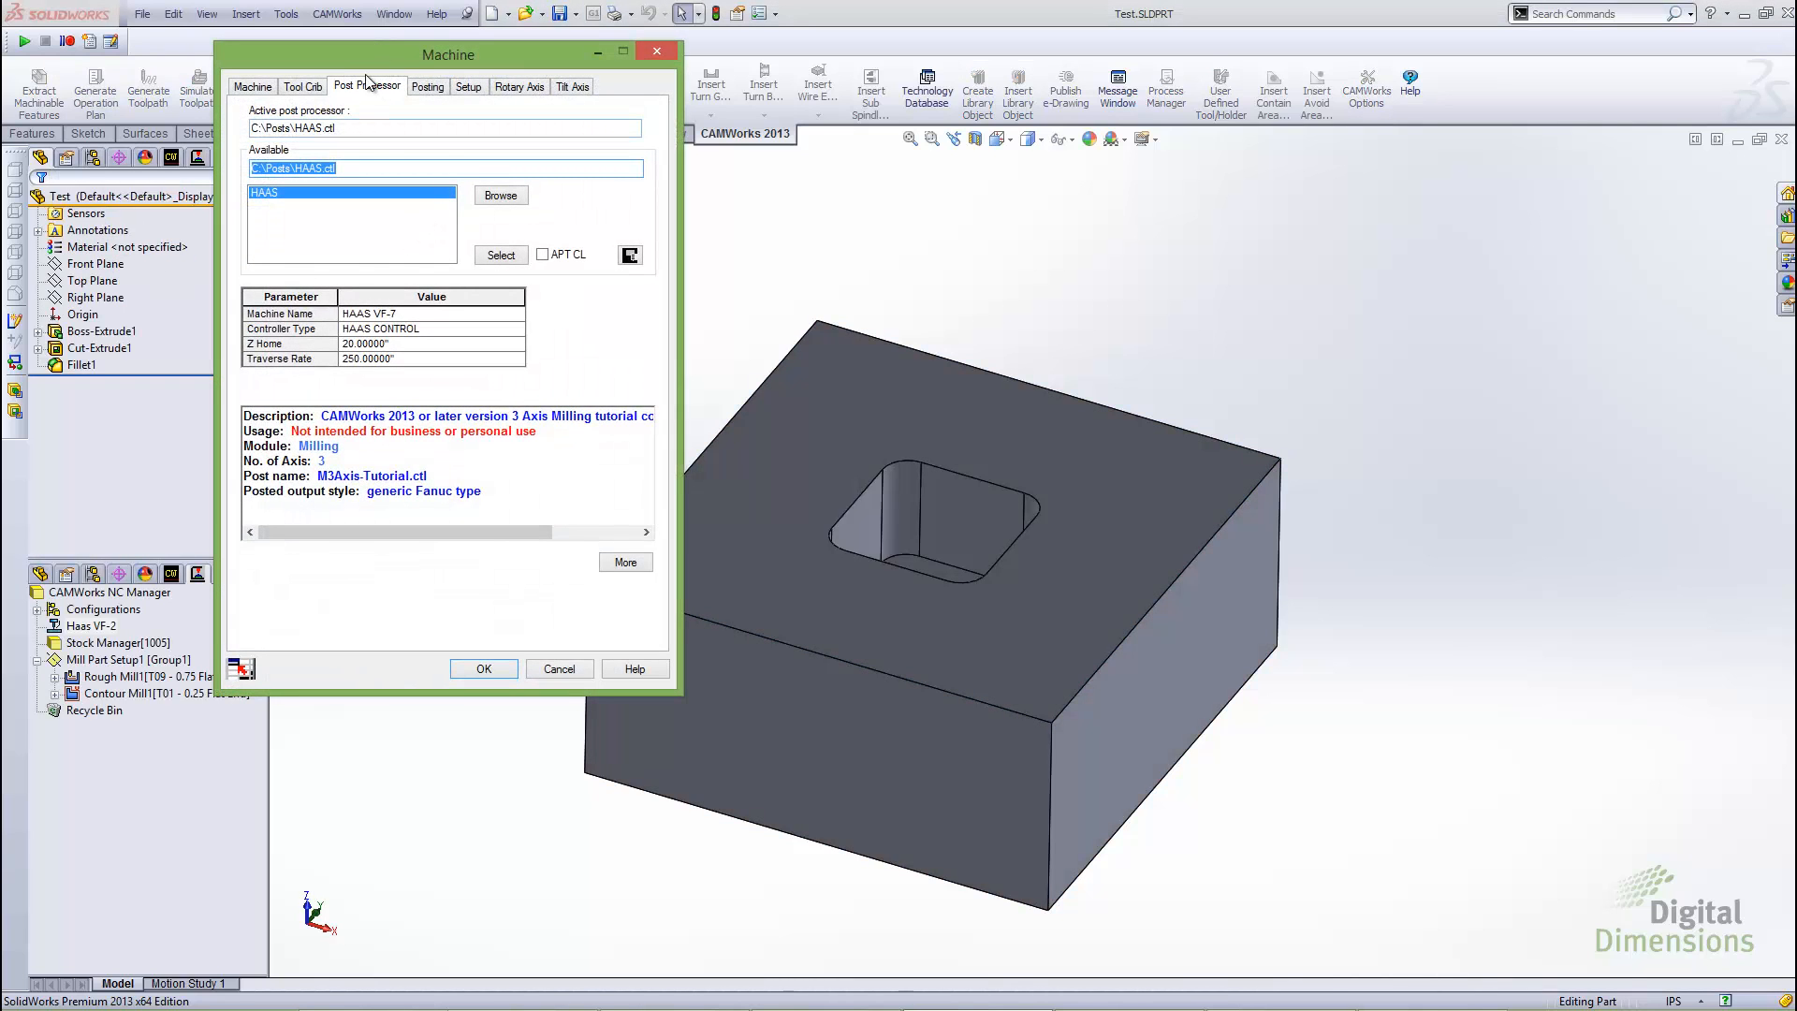
{"action": "left_click", "coordinate": [500, 195]}
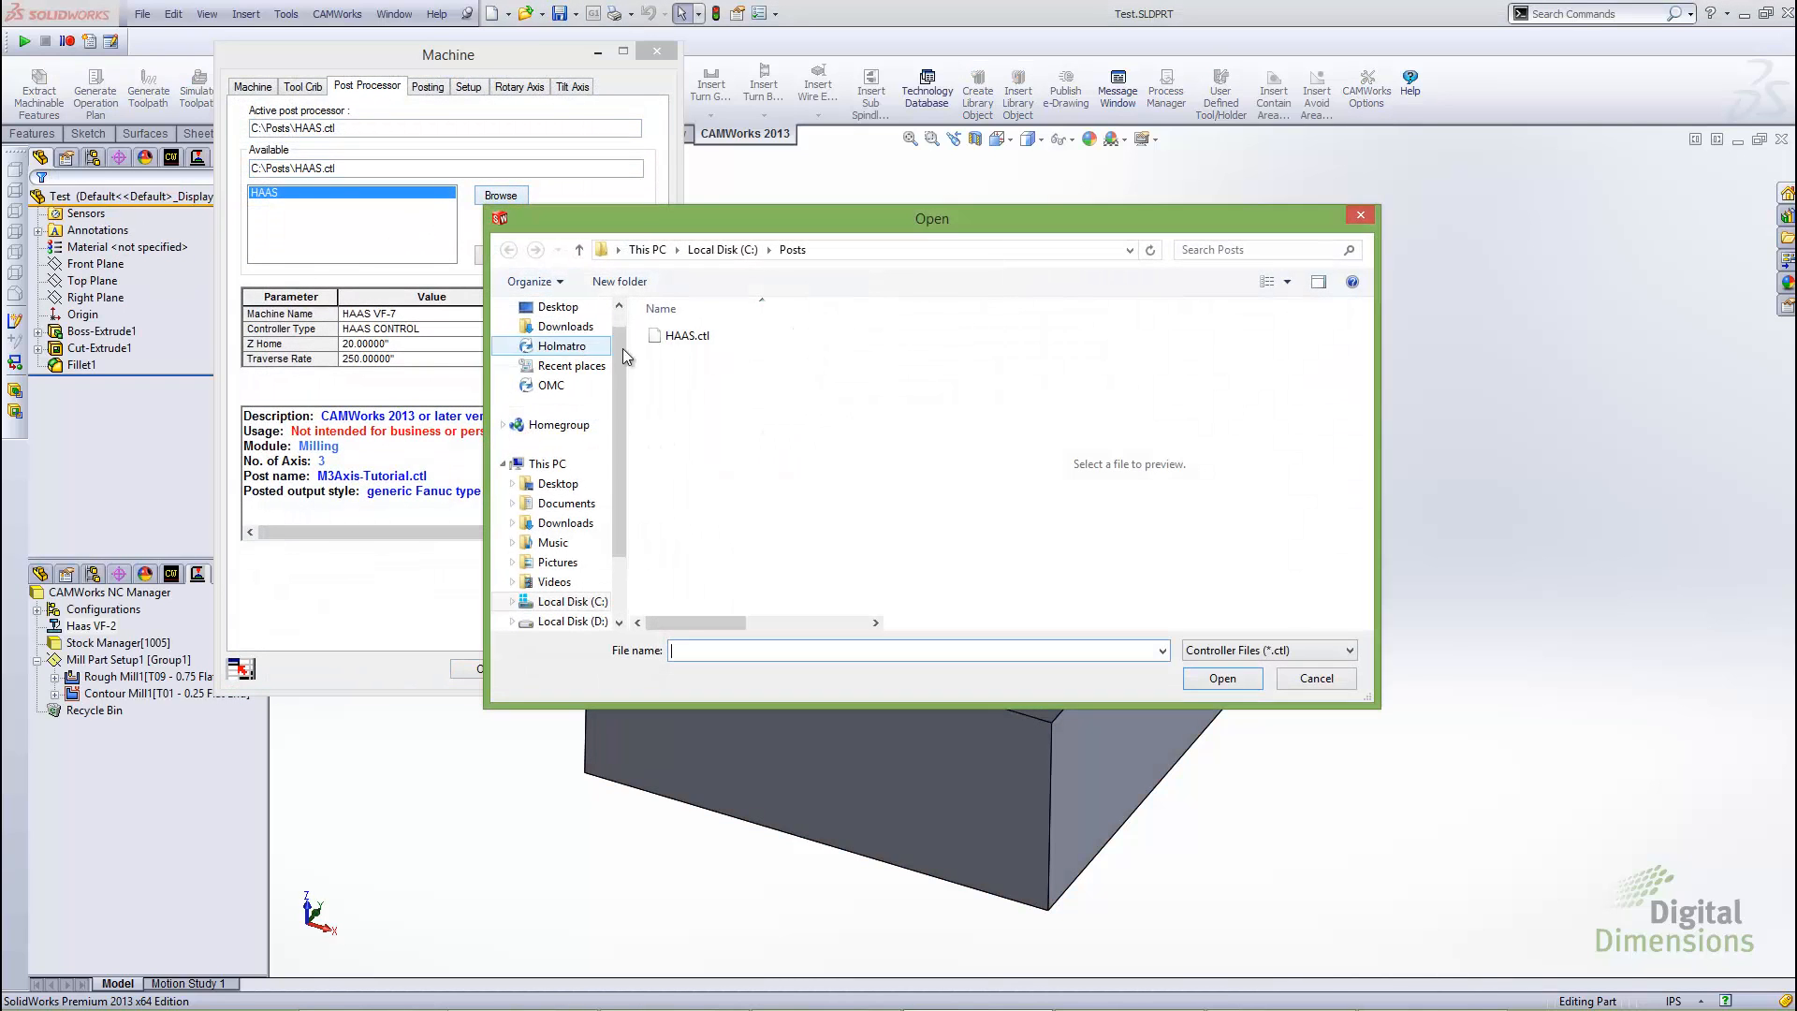
{"action": "left_click", "coordinate": [685, 337]}
{"action": "left_click", "coordinate": [1222, 678]}
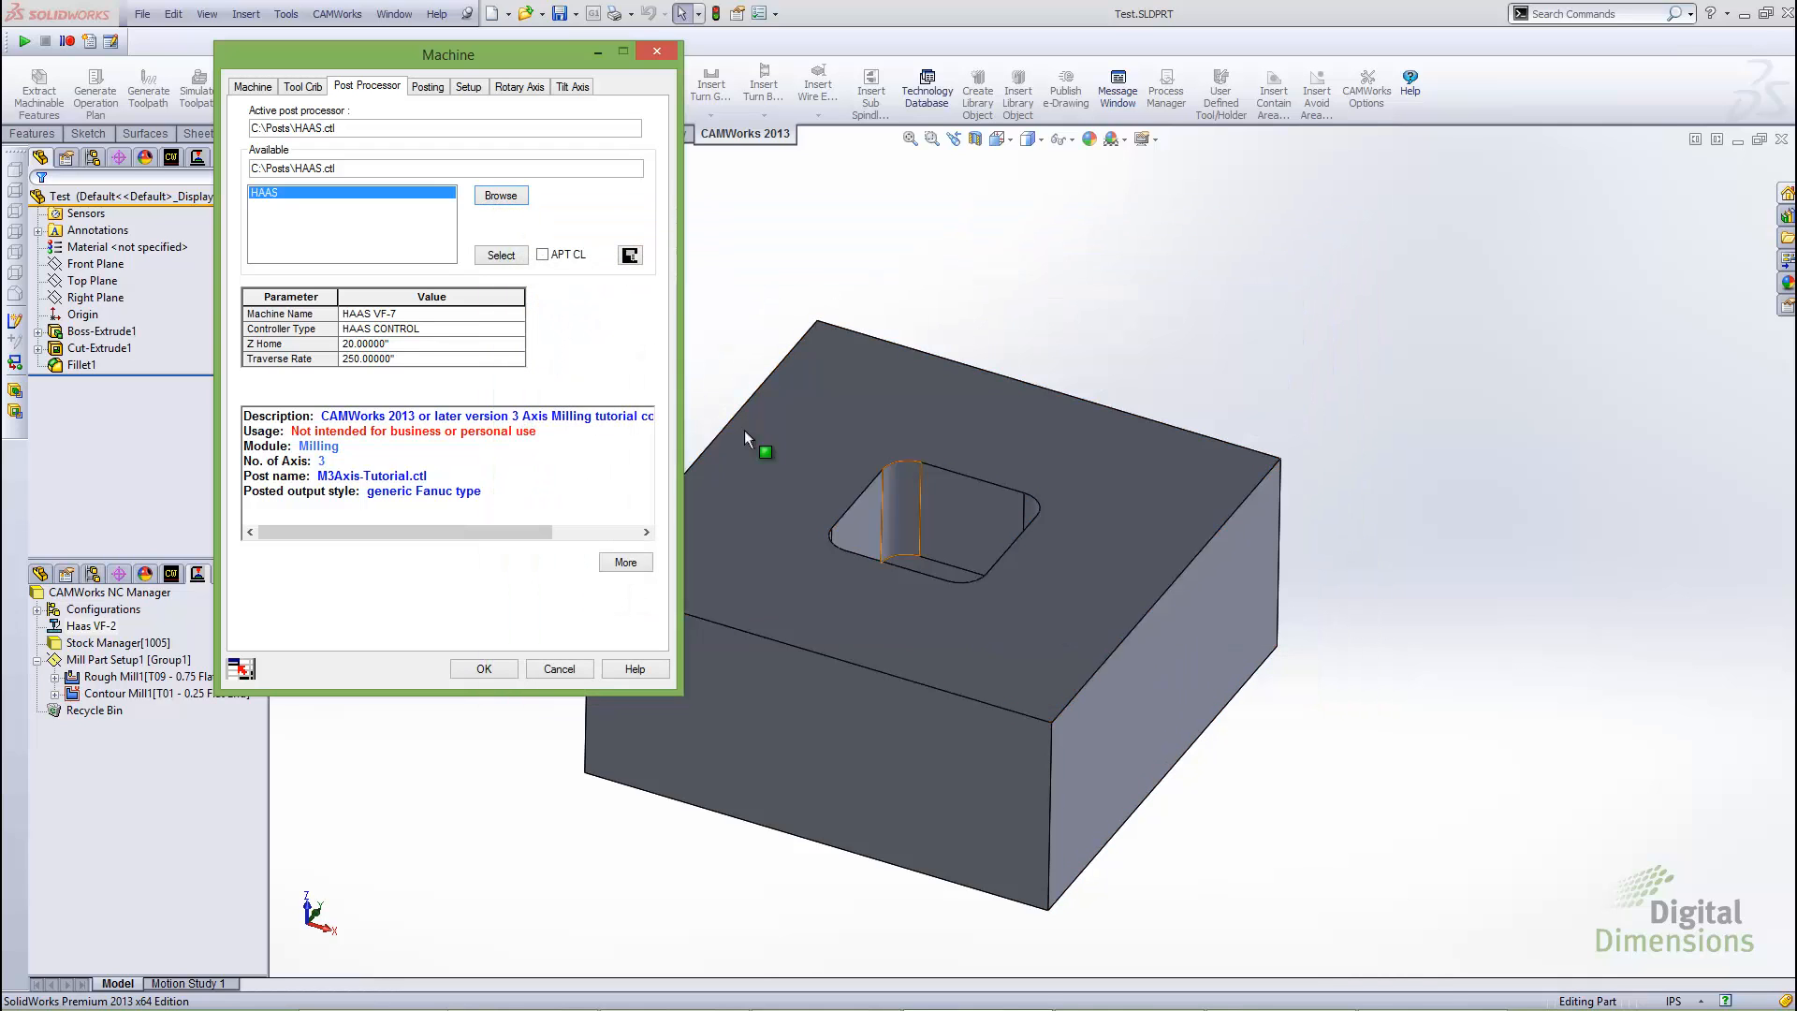
{"action": "left_click", "coordinate": [502, 255]}
{"action": "left_click", "coordinate": [483, 669]}
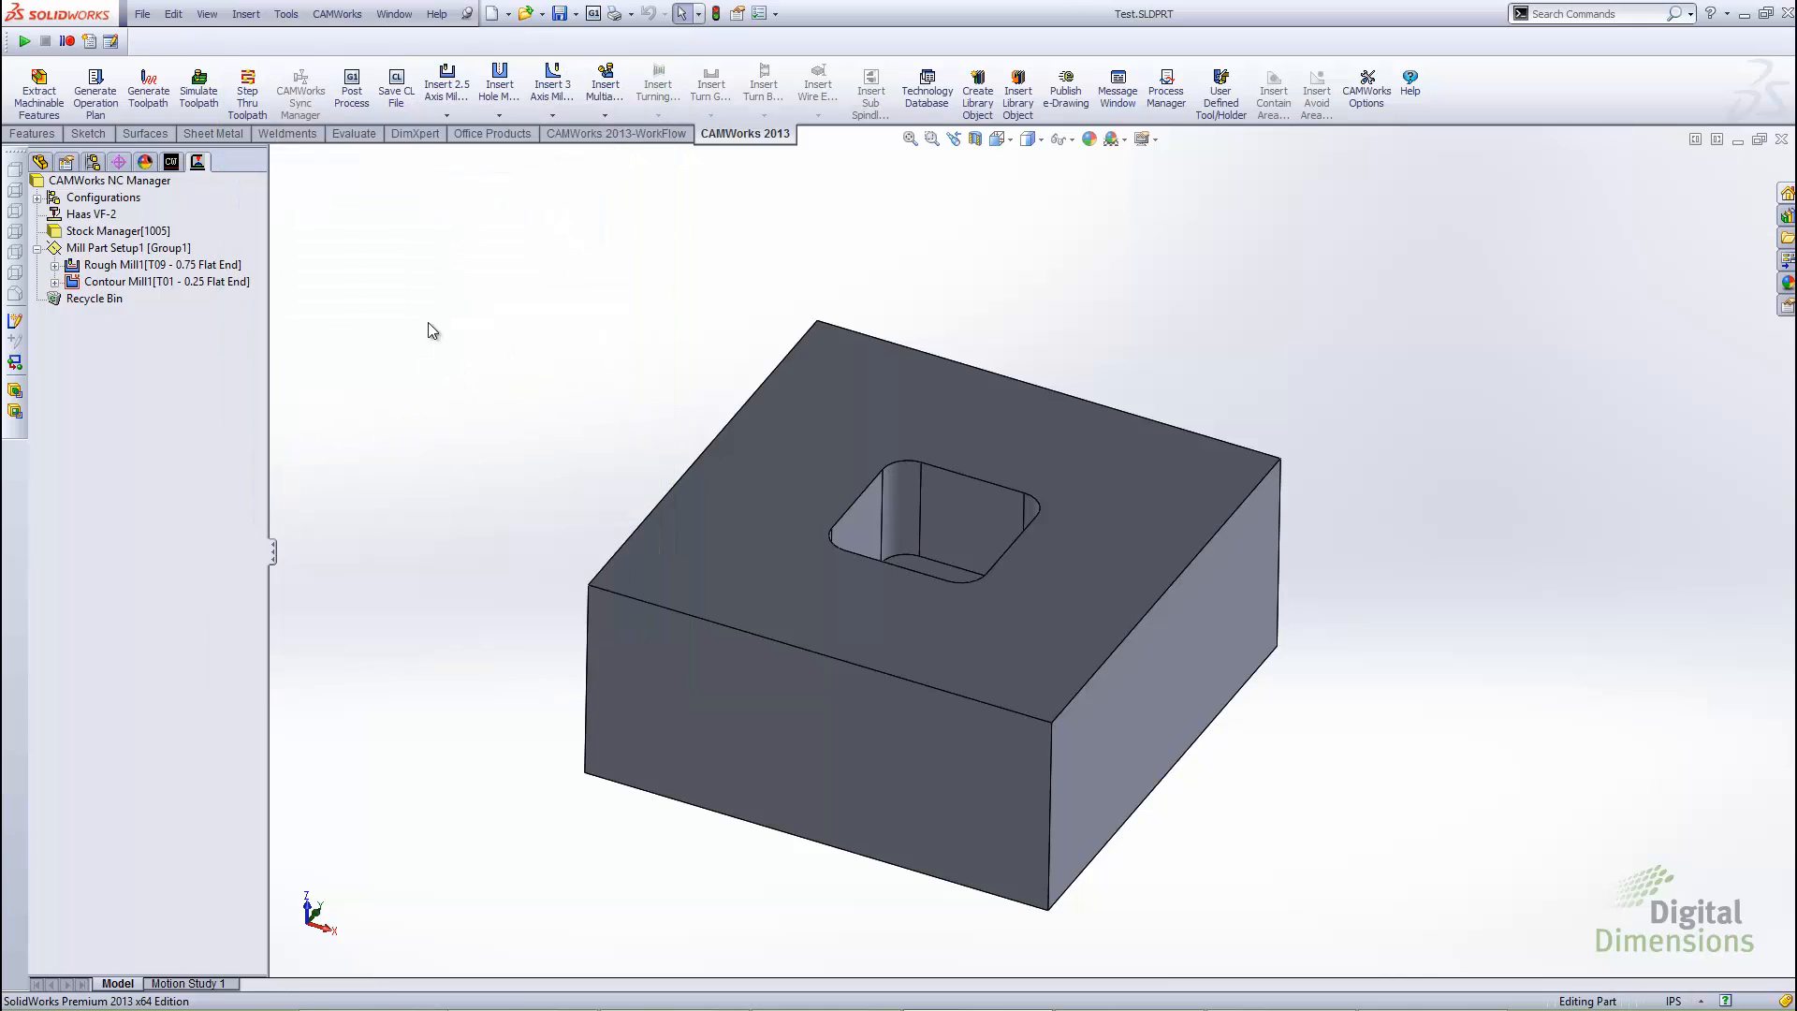
Post process the part to Test1.nc on the desktop and generate the complete NC code
{"action": "left_click", "coordinate": [356, 107]}
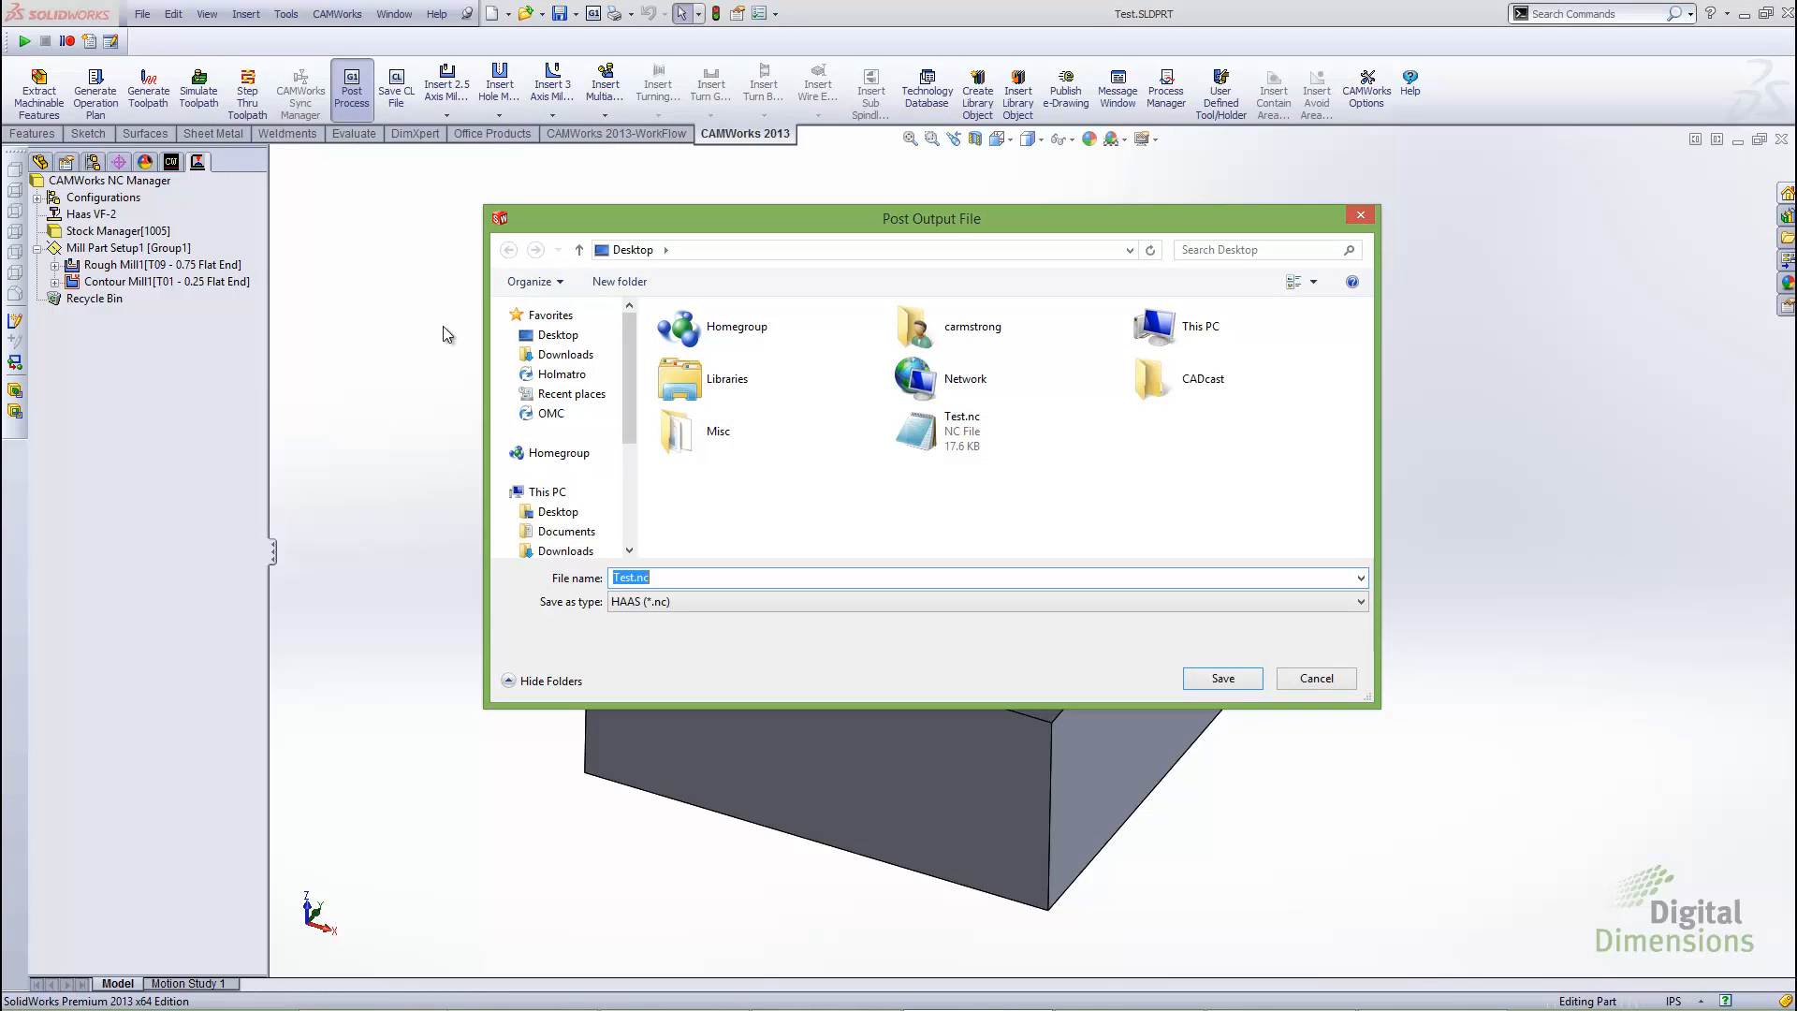
{"action": "left_click", "coordinate": [632, 578]}
{"action": "type", "text": "21"}
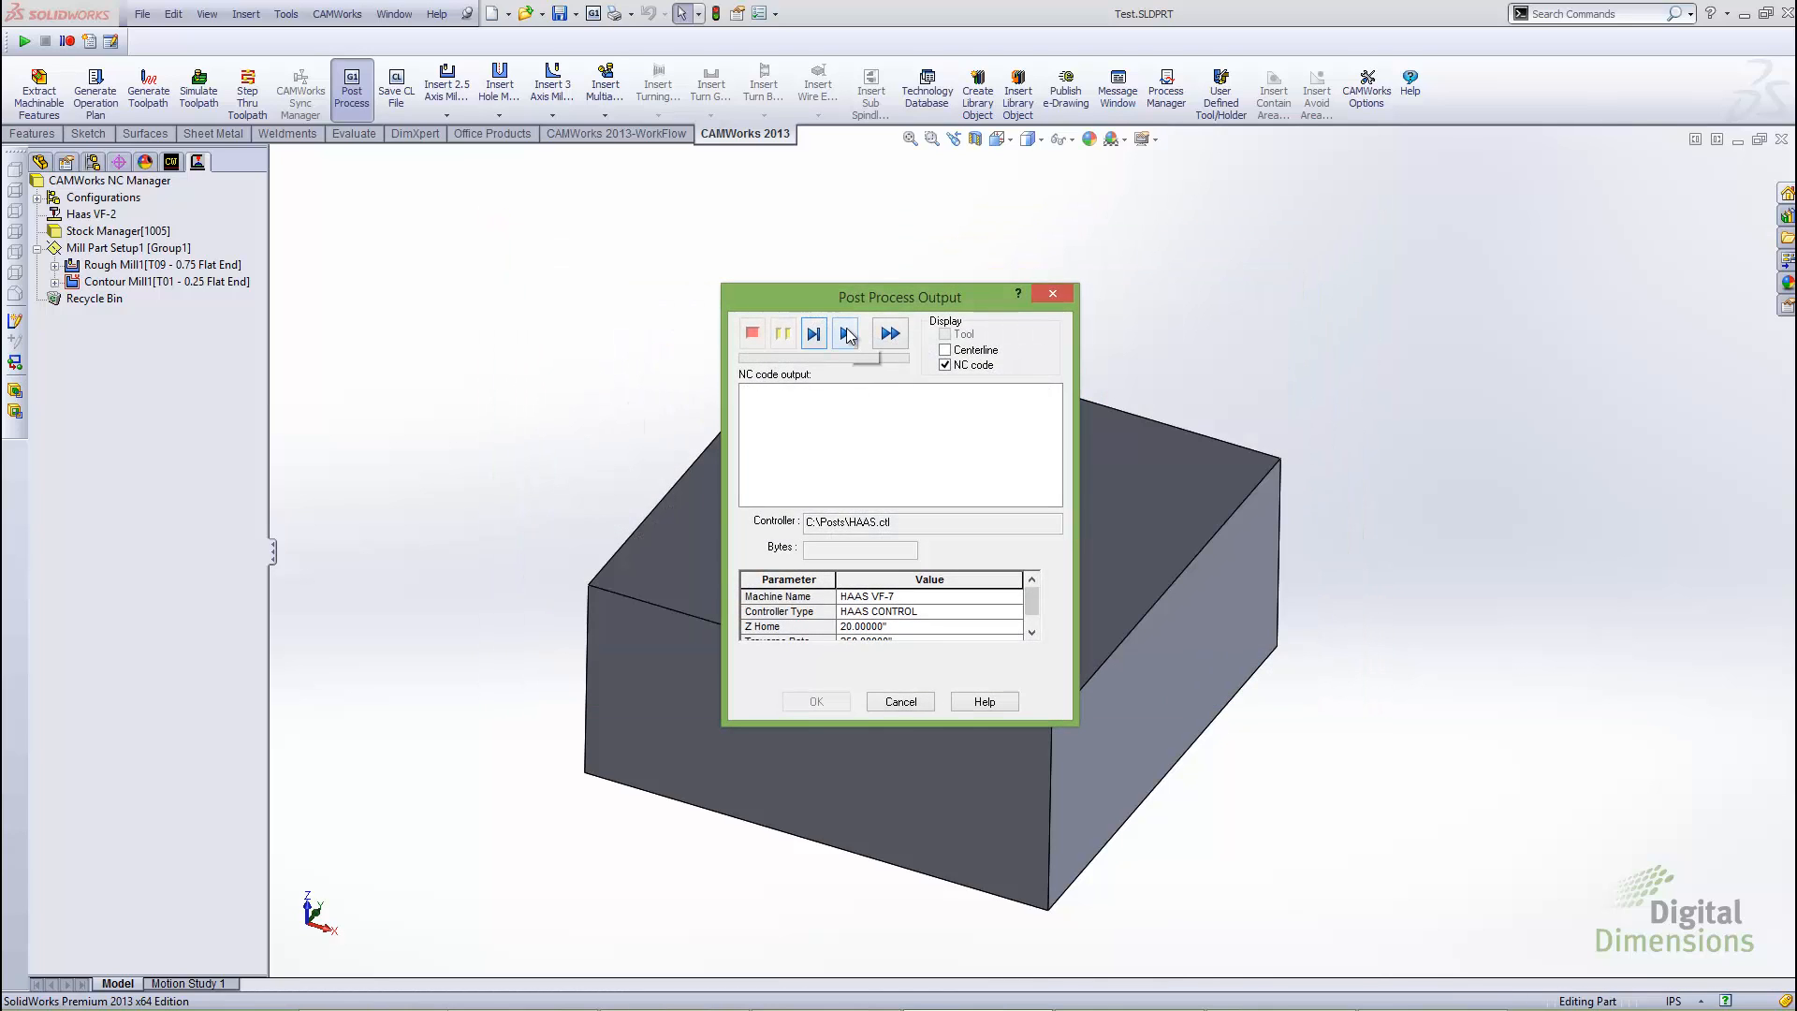
{"action": "left_click", "coordinate": [847, 334]}
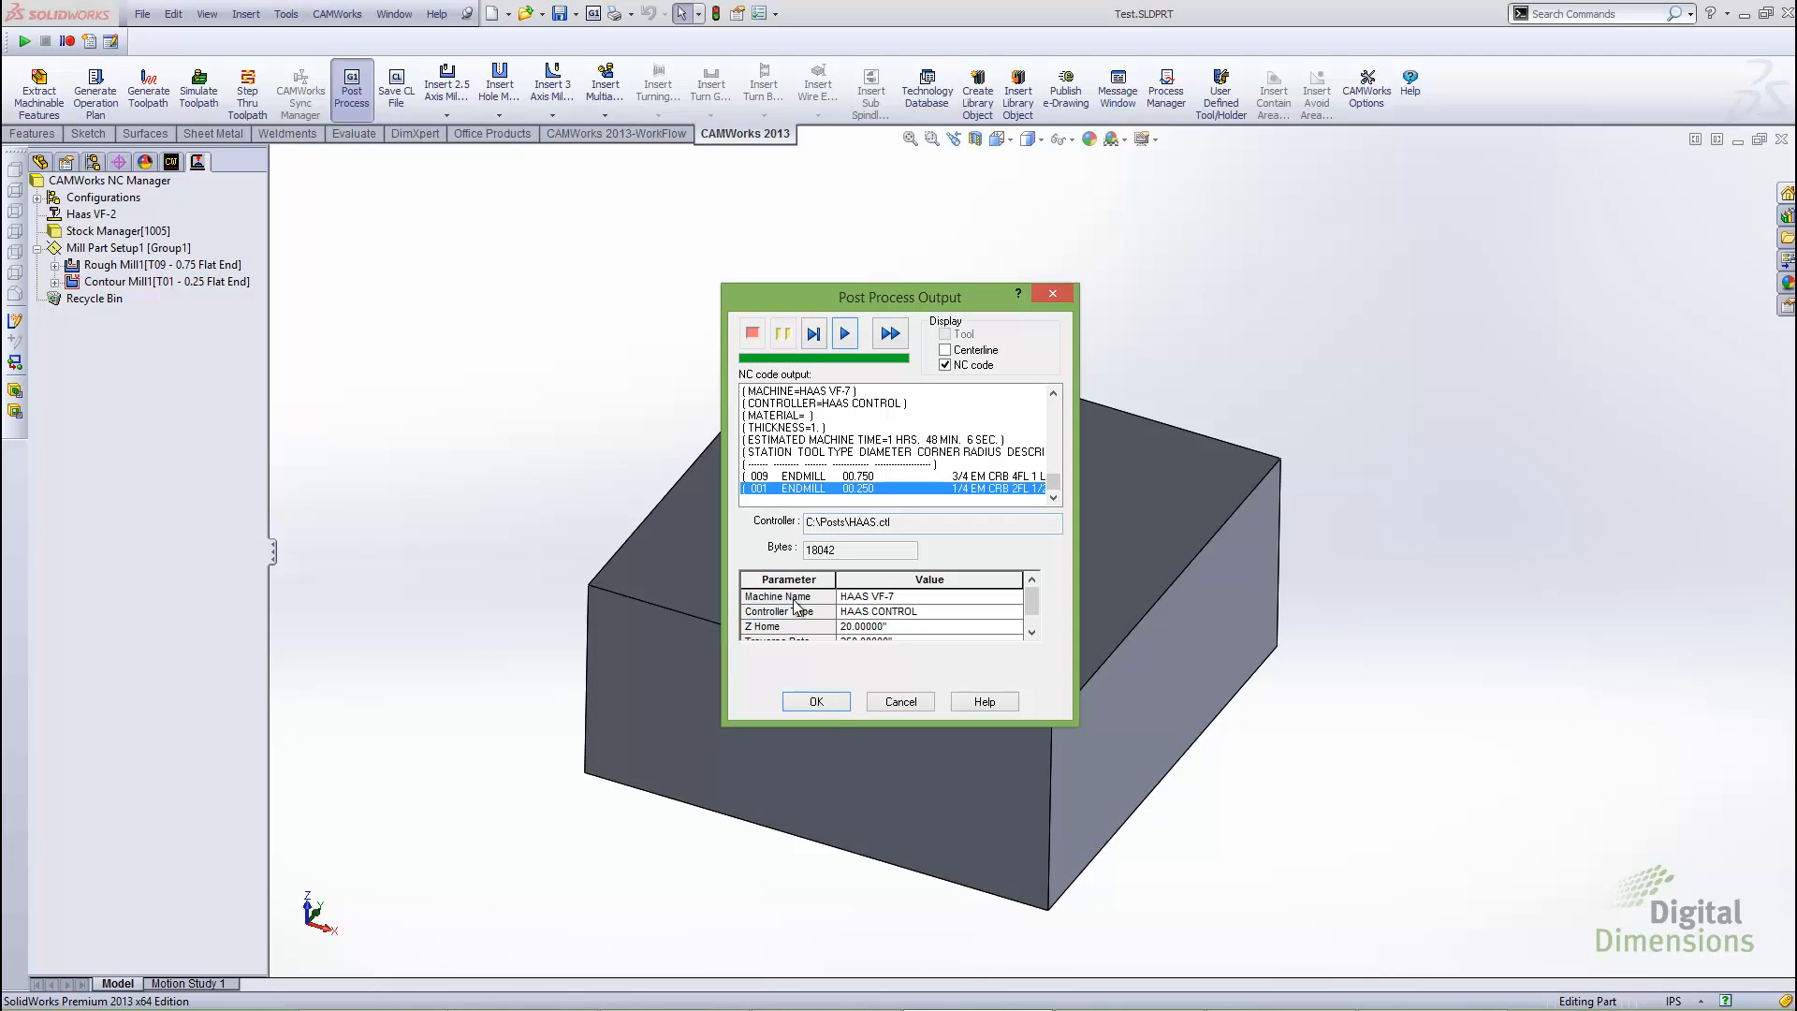
{"action": "left_click", "coordinate": [829, 704]}
Open Test1.nc from the desktop in Notepad and examine the coolant command in line N6
{"action": "key", "text": "alt+Tab"}
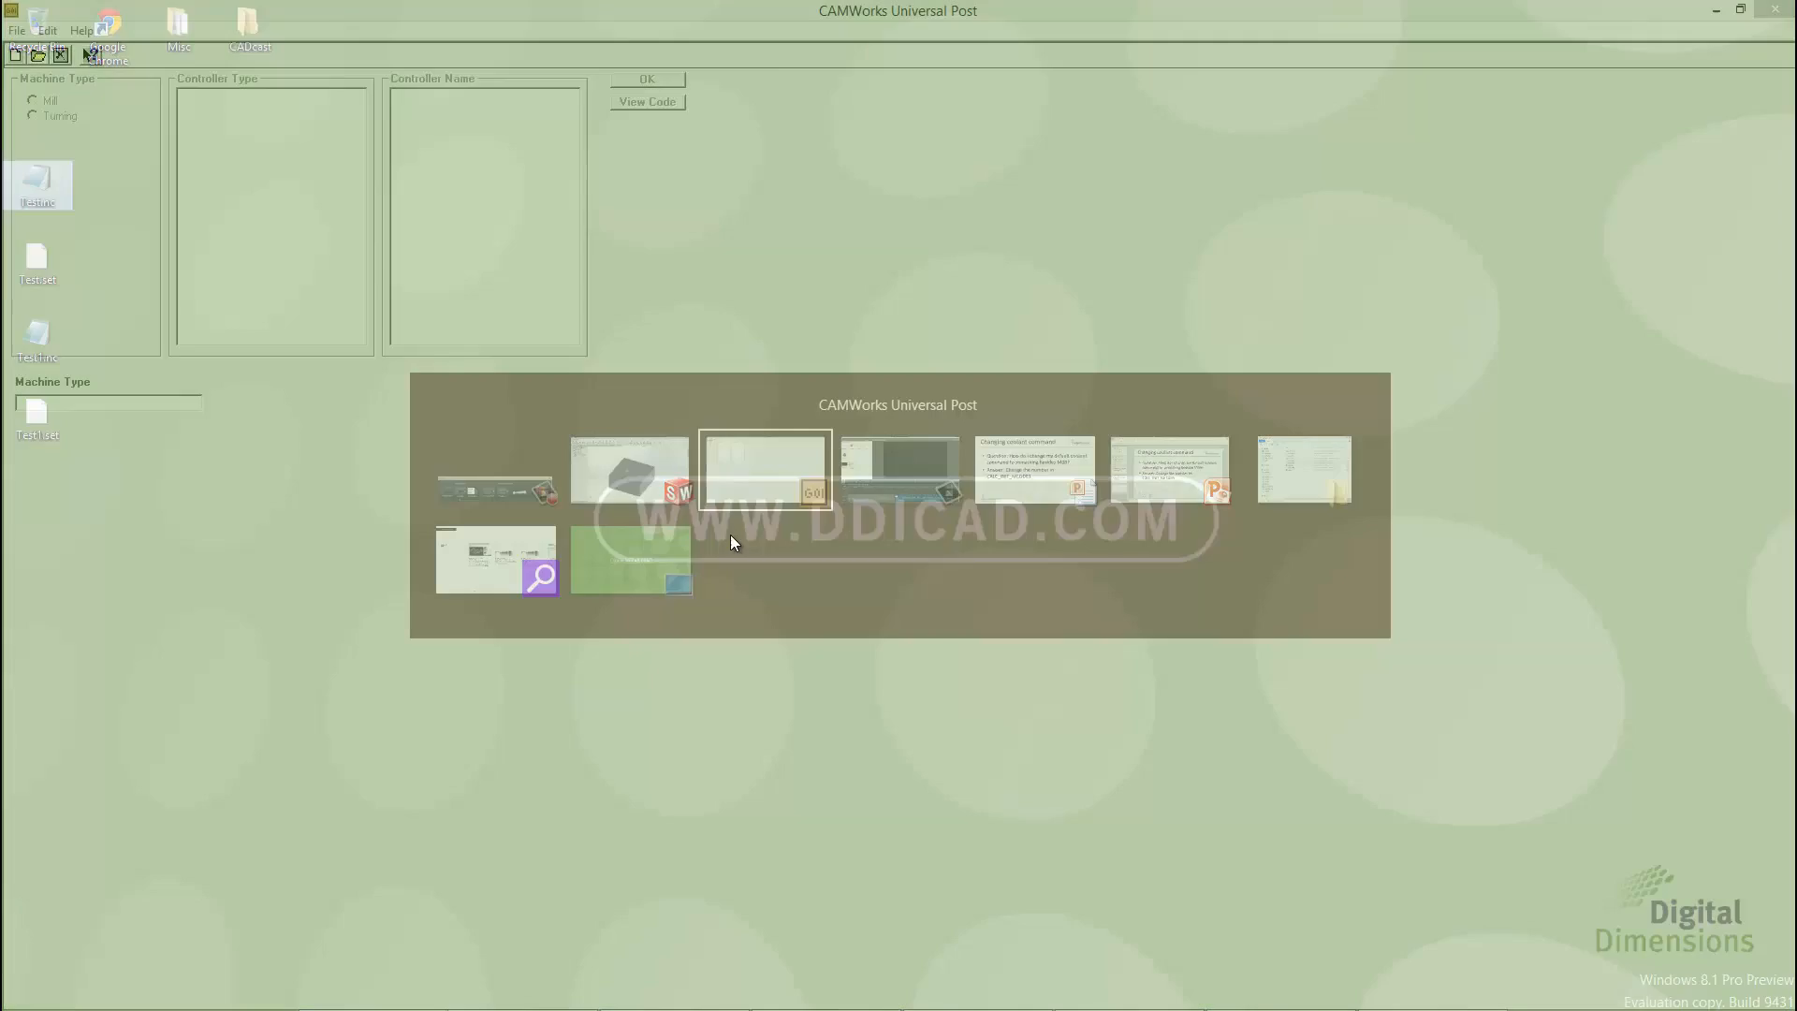
{"action": "left_click", "coordinate": [655, 554]}
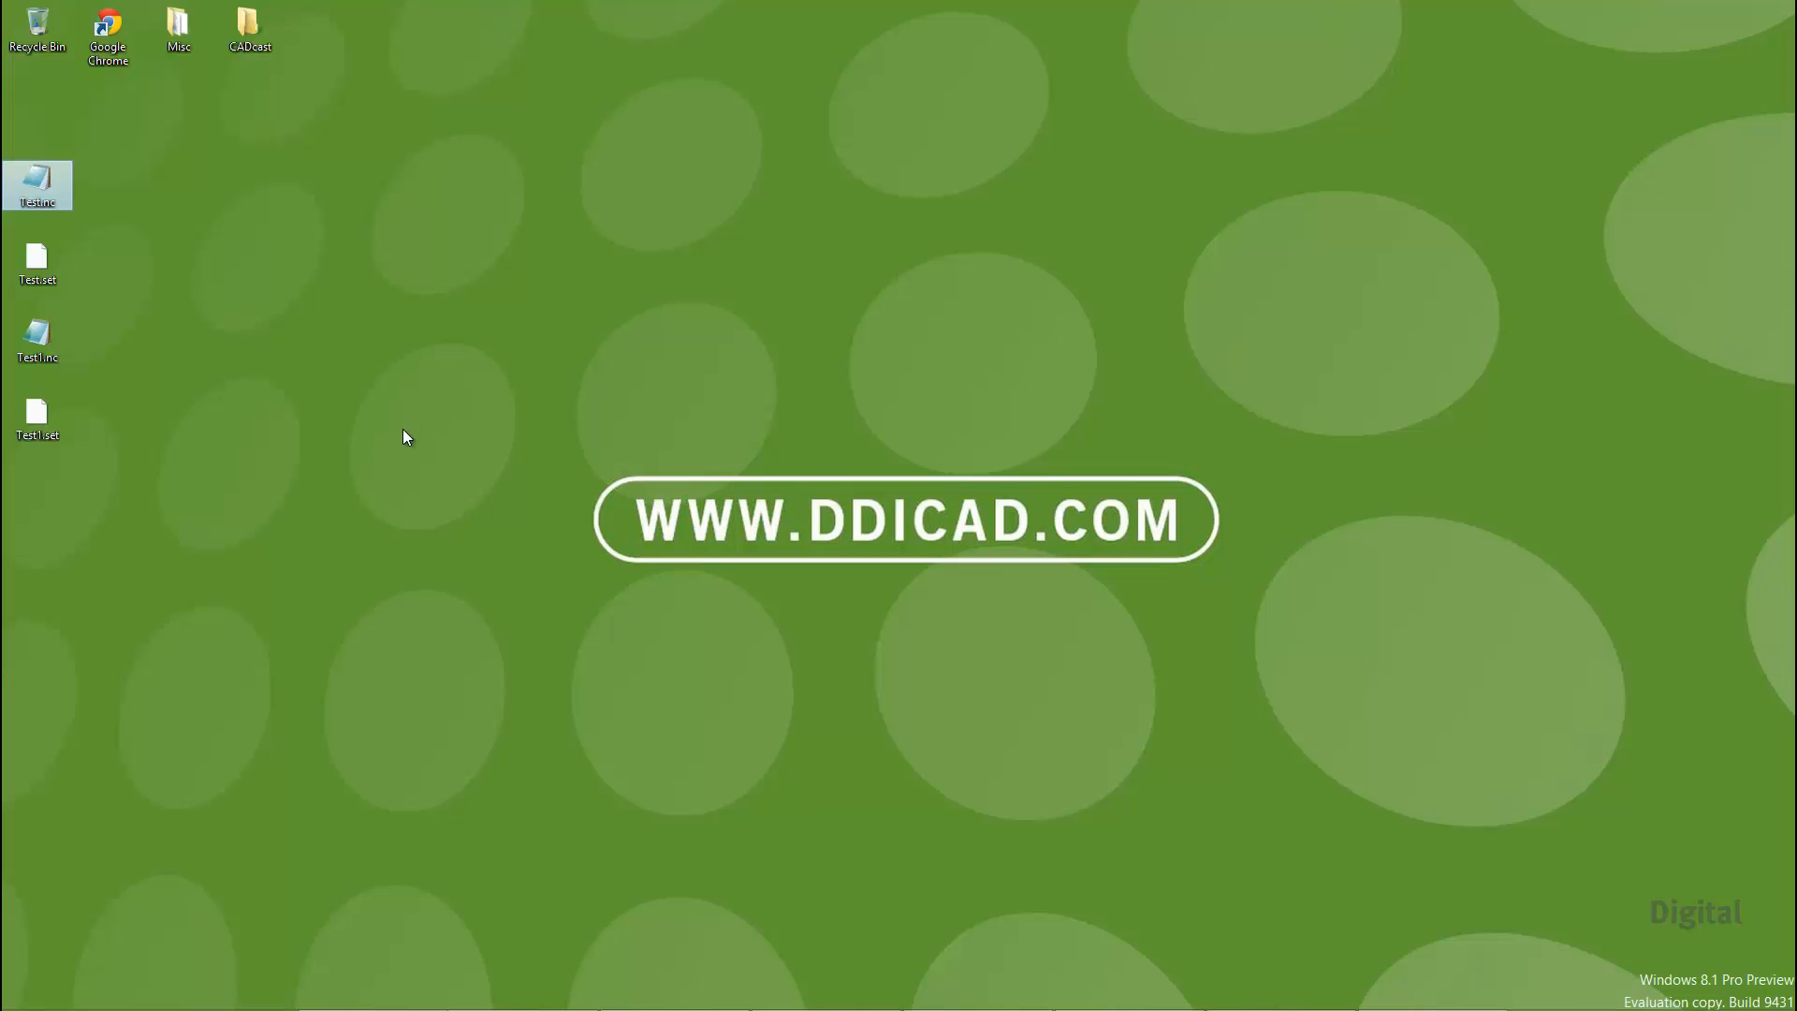
{"action": "left_click", "coordinate": [140, 440]}
{"action": "double_click", "coordinate": [40, 348]}
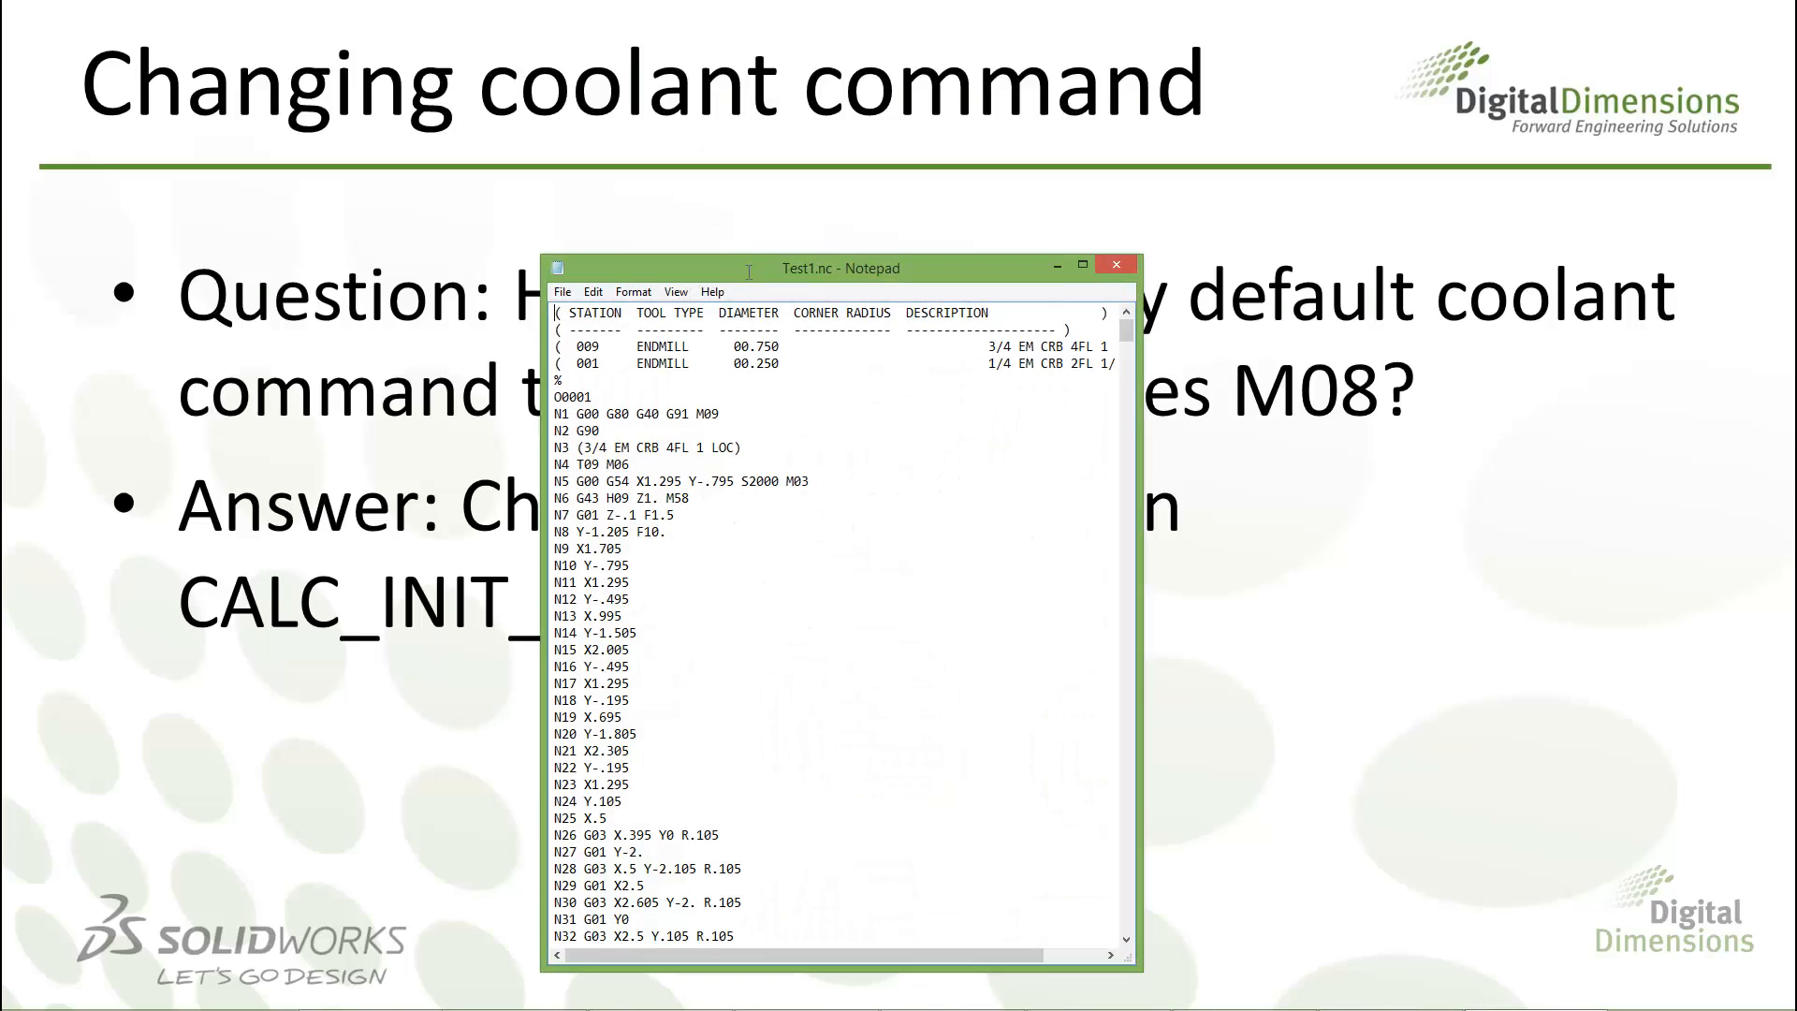
{"action": "double_click", "coordinate": [748, 271]}
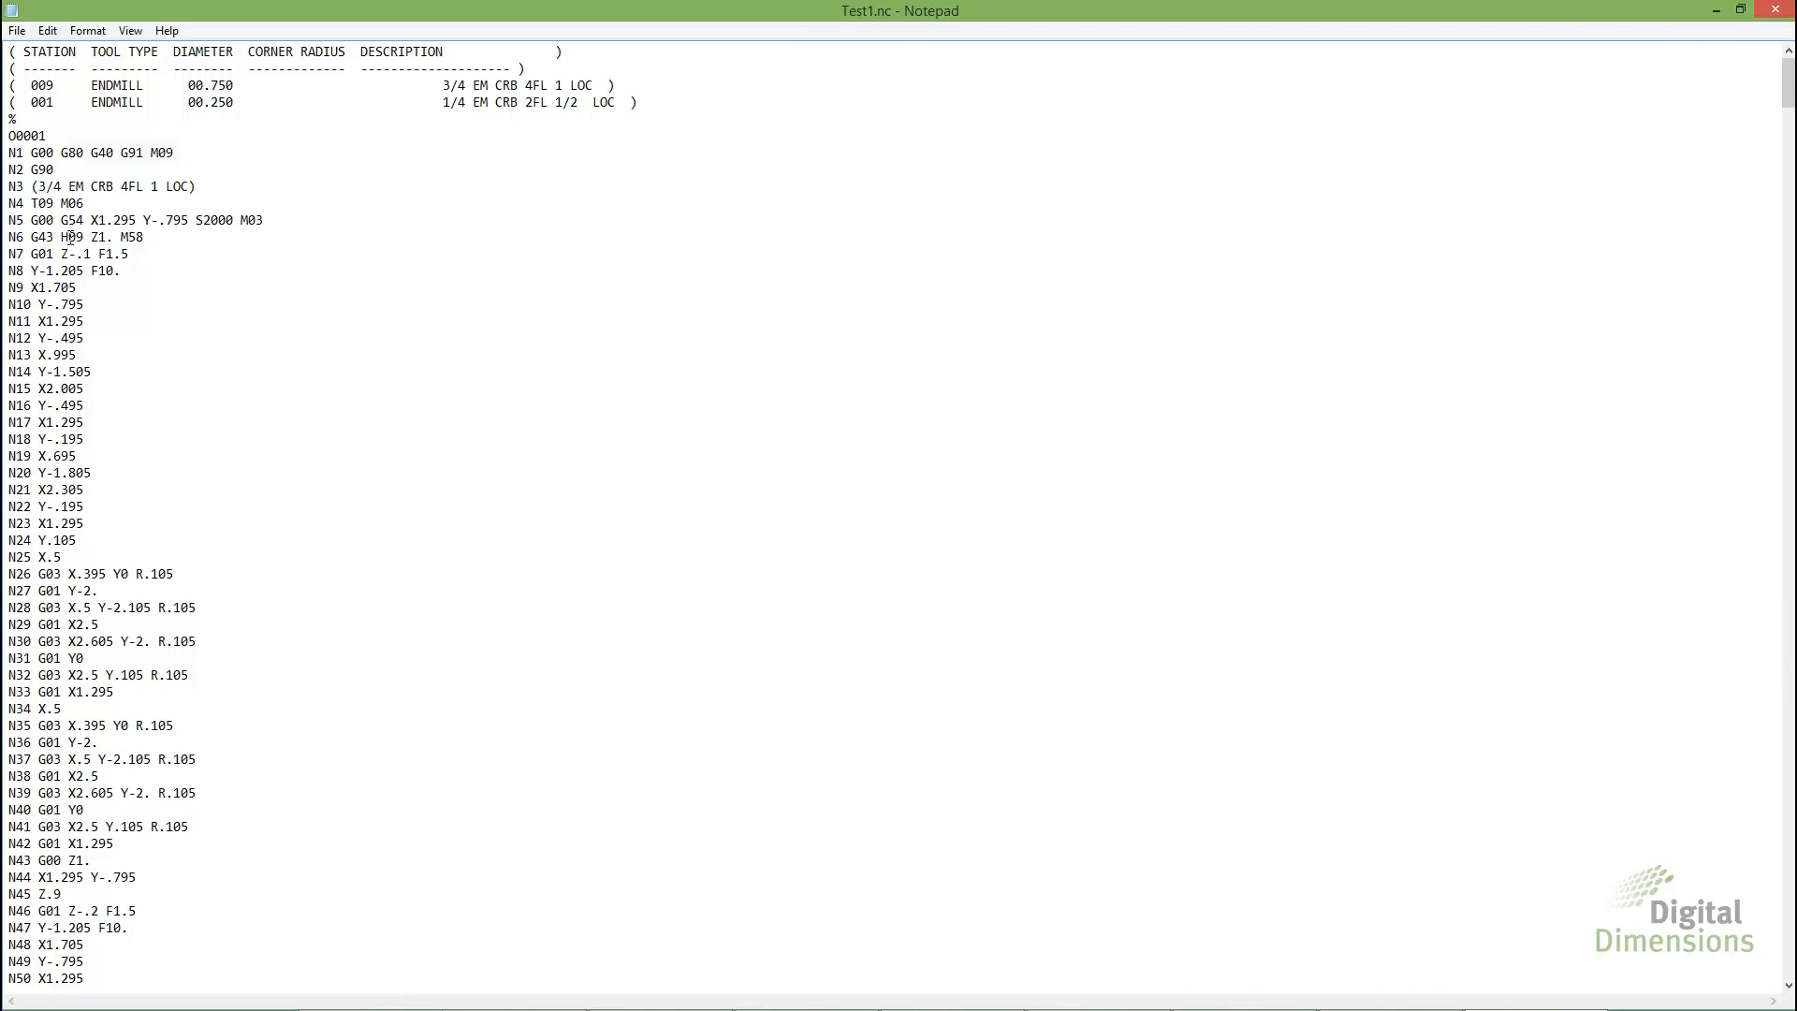
{"action": "mouse_move", "coordinate": [121, 238]}
{"action": "left_mouse_down"}
{"action": "mouse_move", "coordinate": [172, 249]}
{"action": "mouse_move", "coordinate": [146, 238]}
{"action": "left_mouse_up"}
{"action": "key", "text": "alt+Tab"}
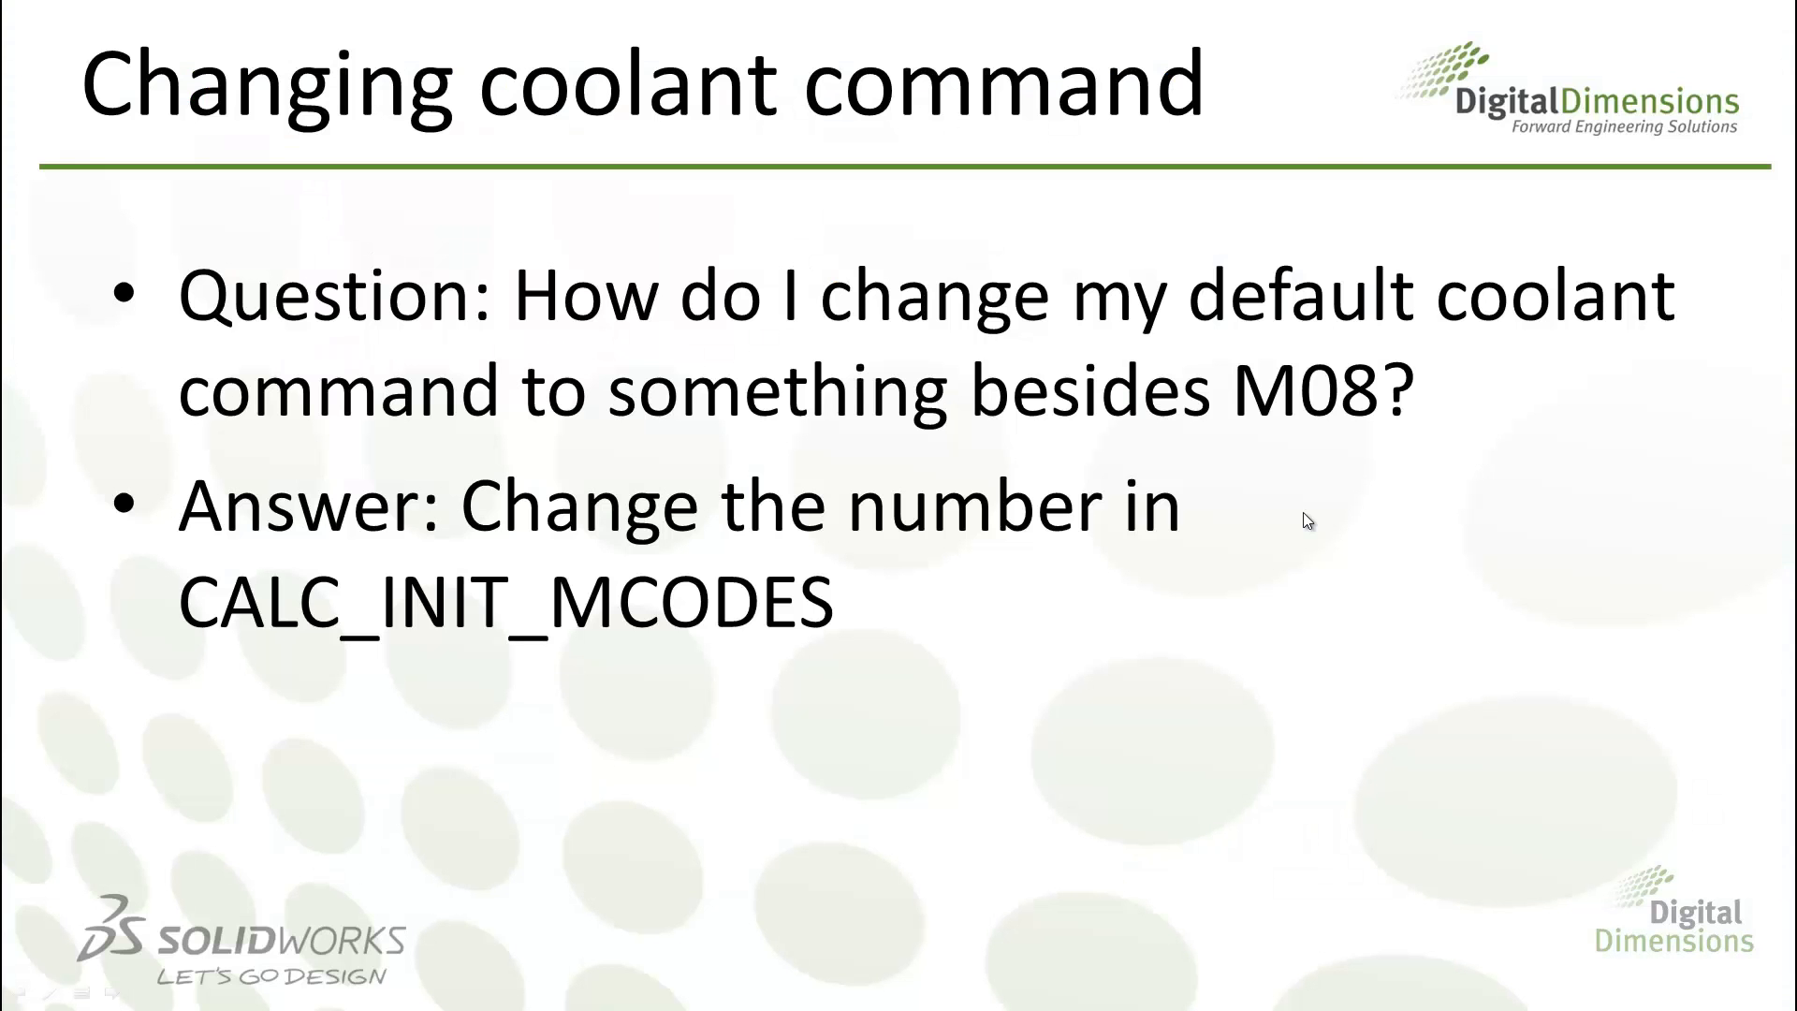
{"action": "left_click", "coordinate": [1303, 513]}
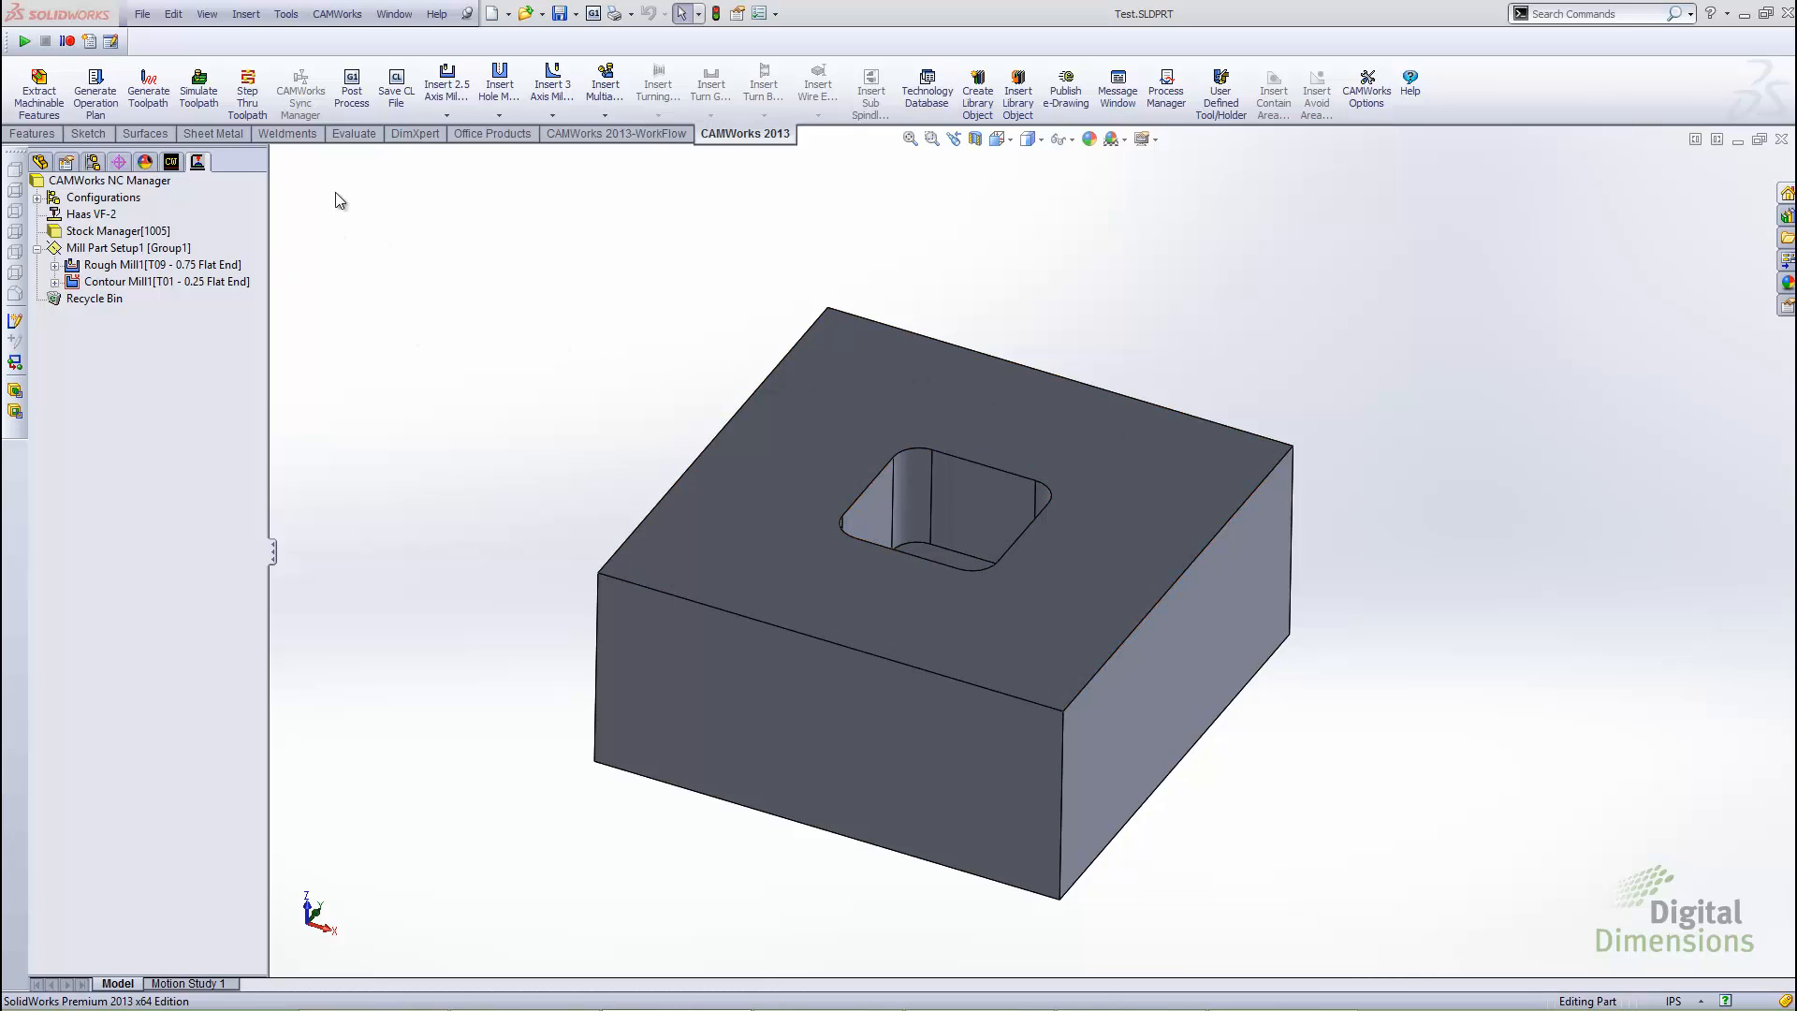
Post process the part again to Test.nc on the desktop, replacing the existing file, and generate the complete NC code
{"action": "left_click", "coordinate": [352, 90]}
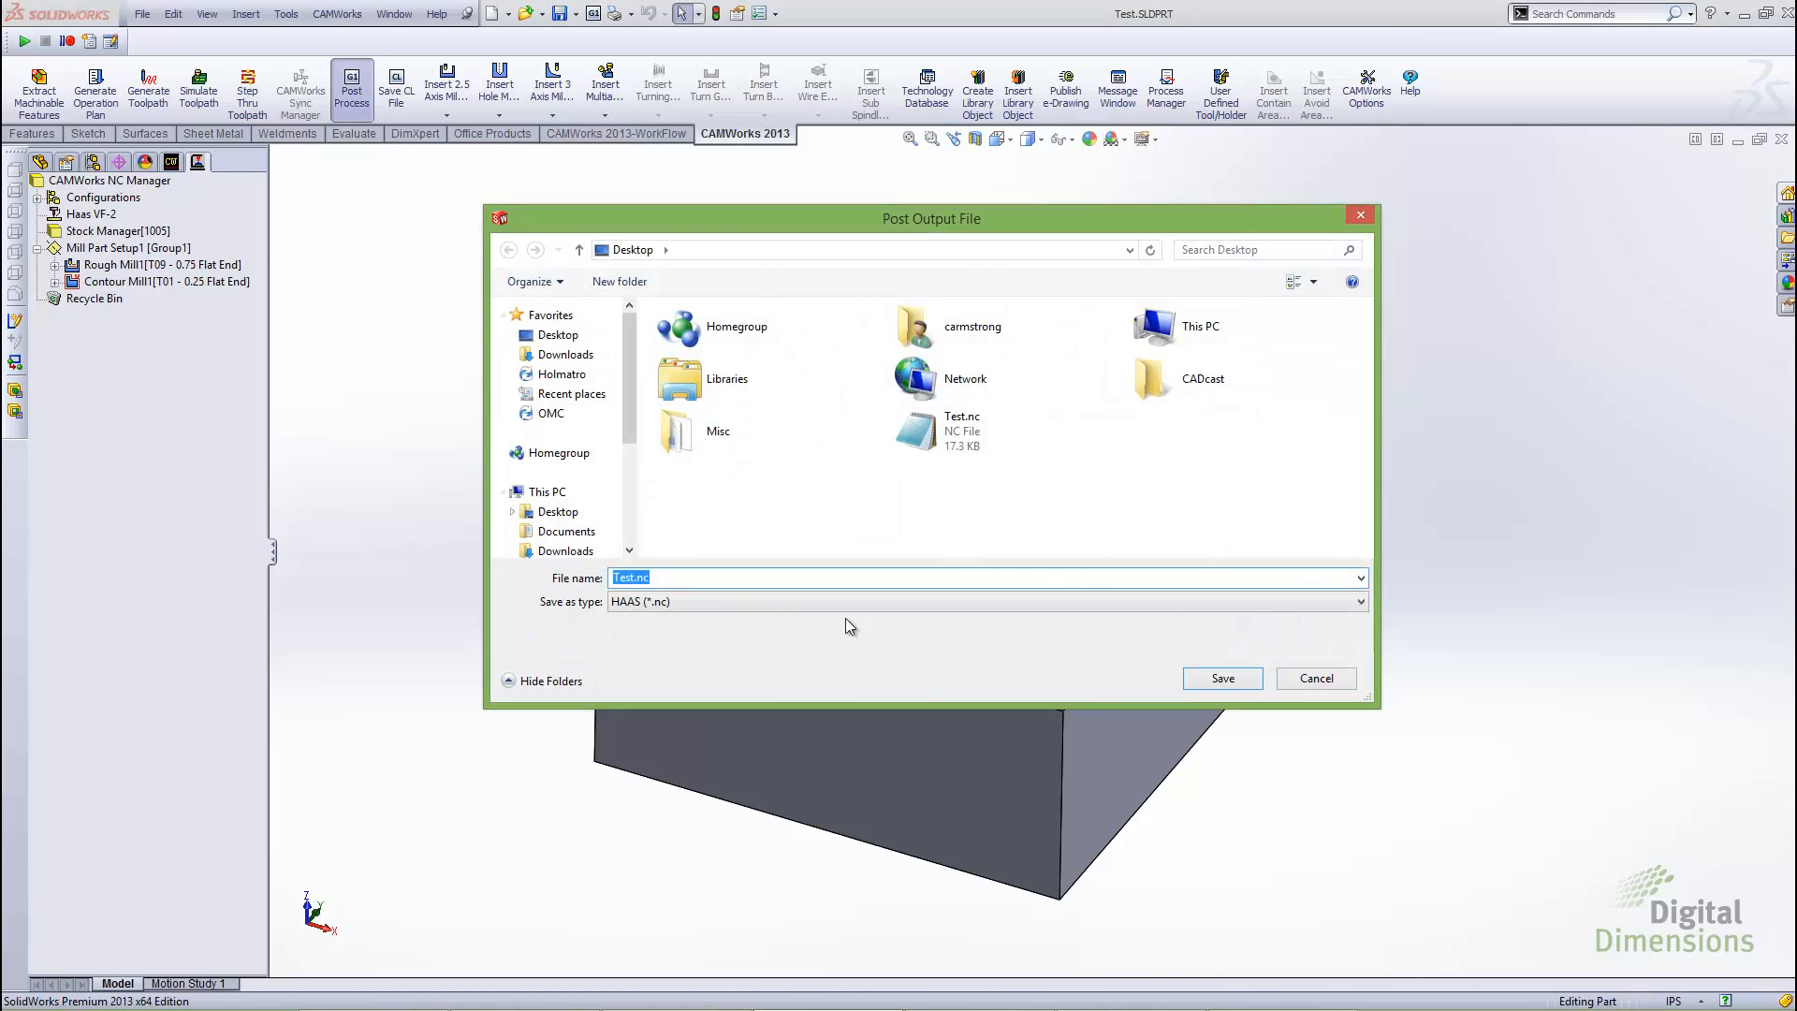
{"action": "left_click", "coordinate": [1222, 680]}
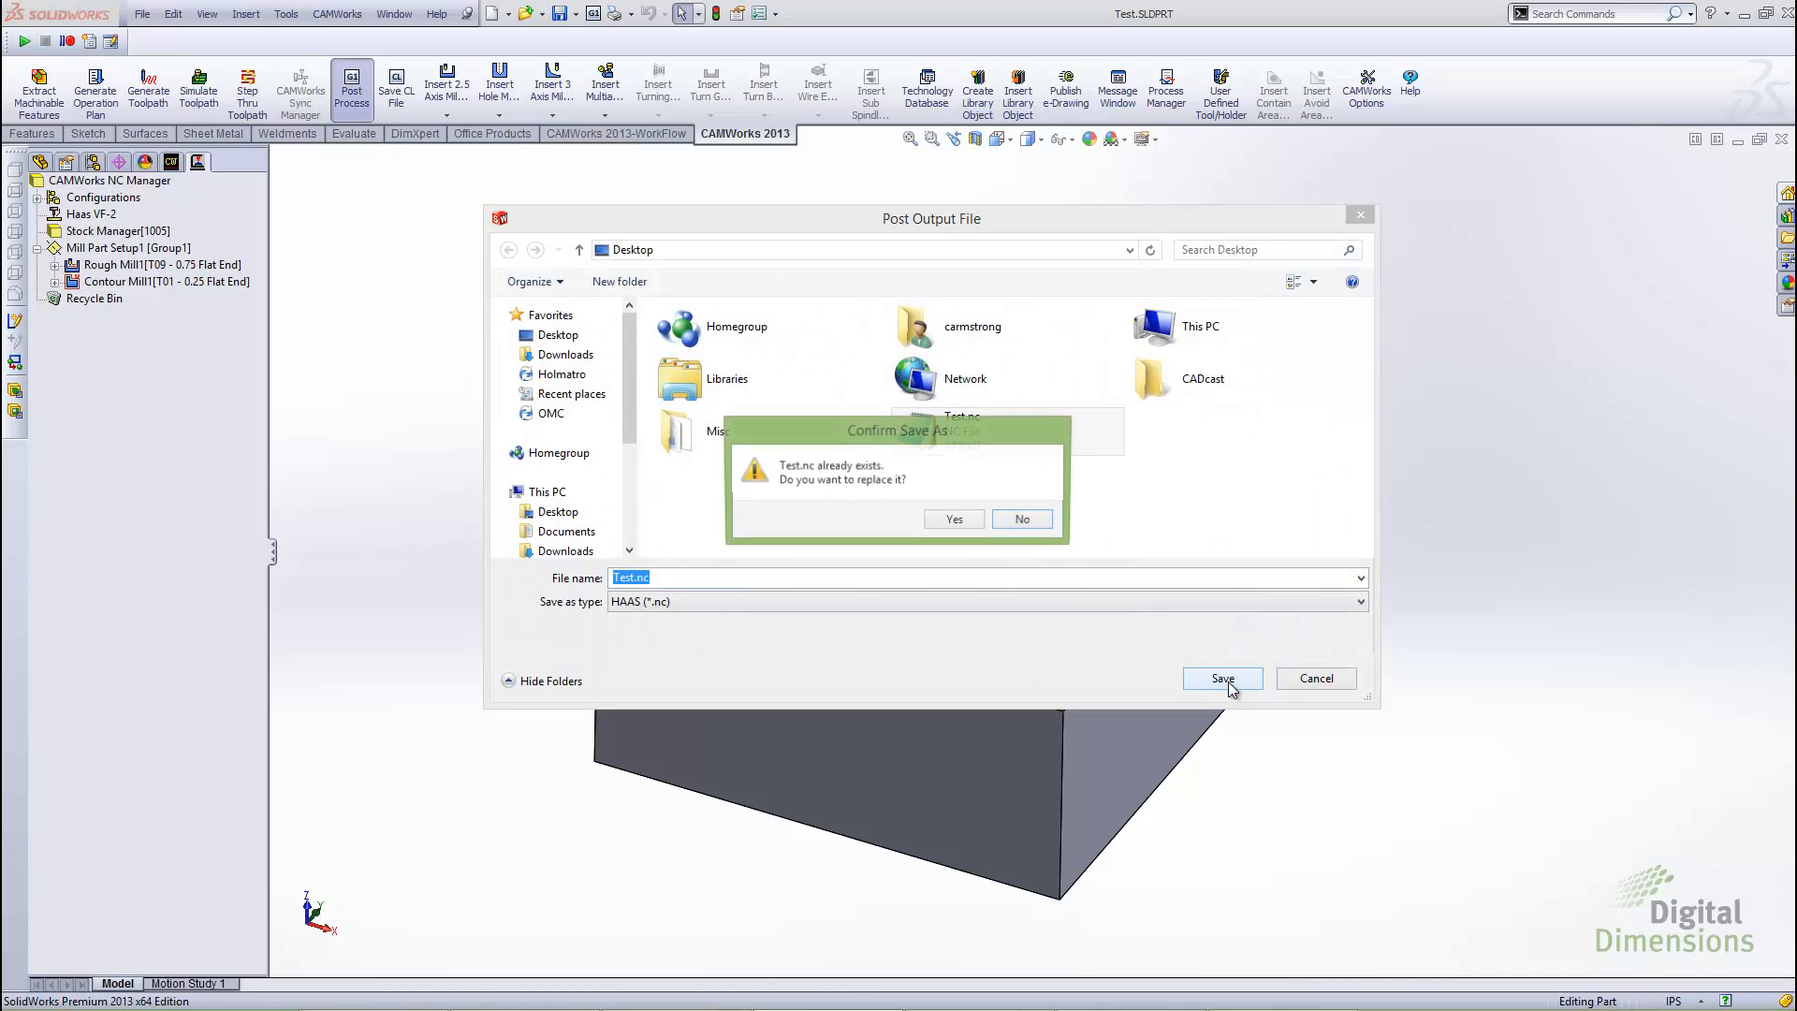
{"action": "left_click", "coordinate": [942, 524]}
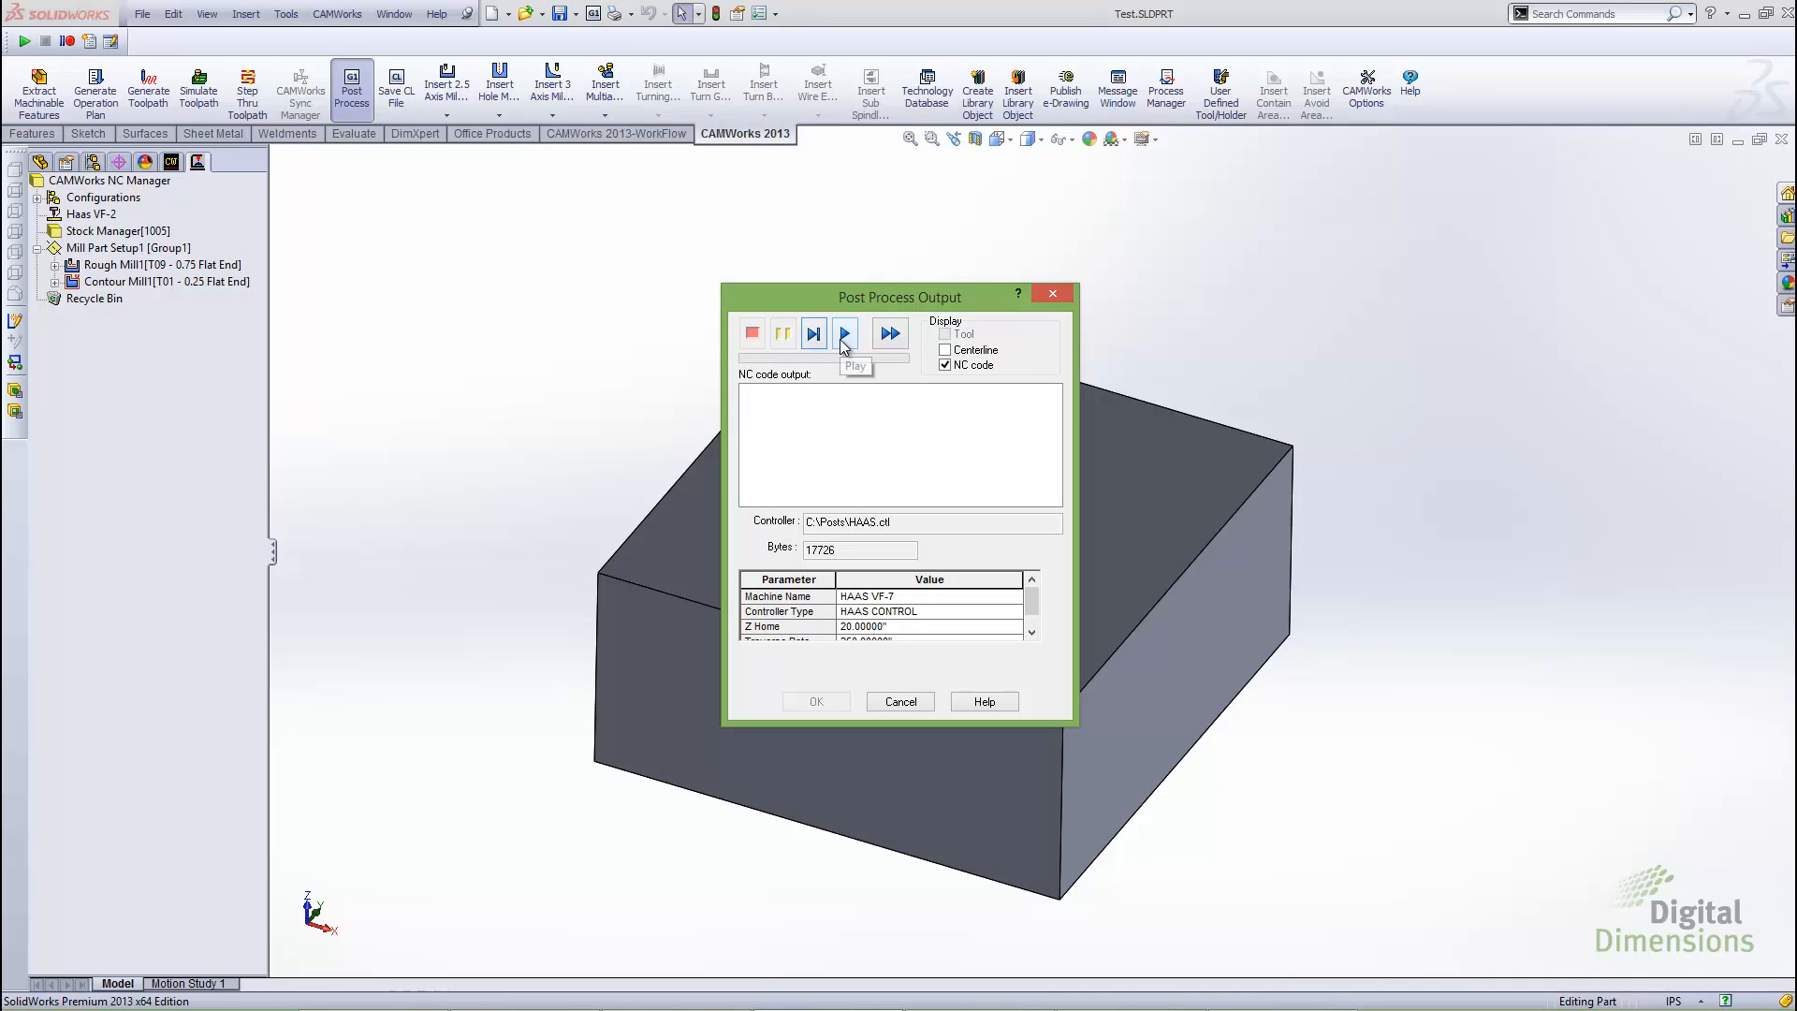
{"action": "left_click", "coordinate": [843, 339]}
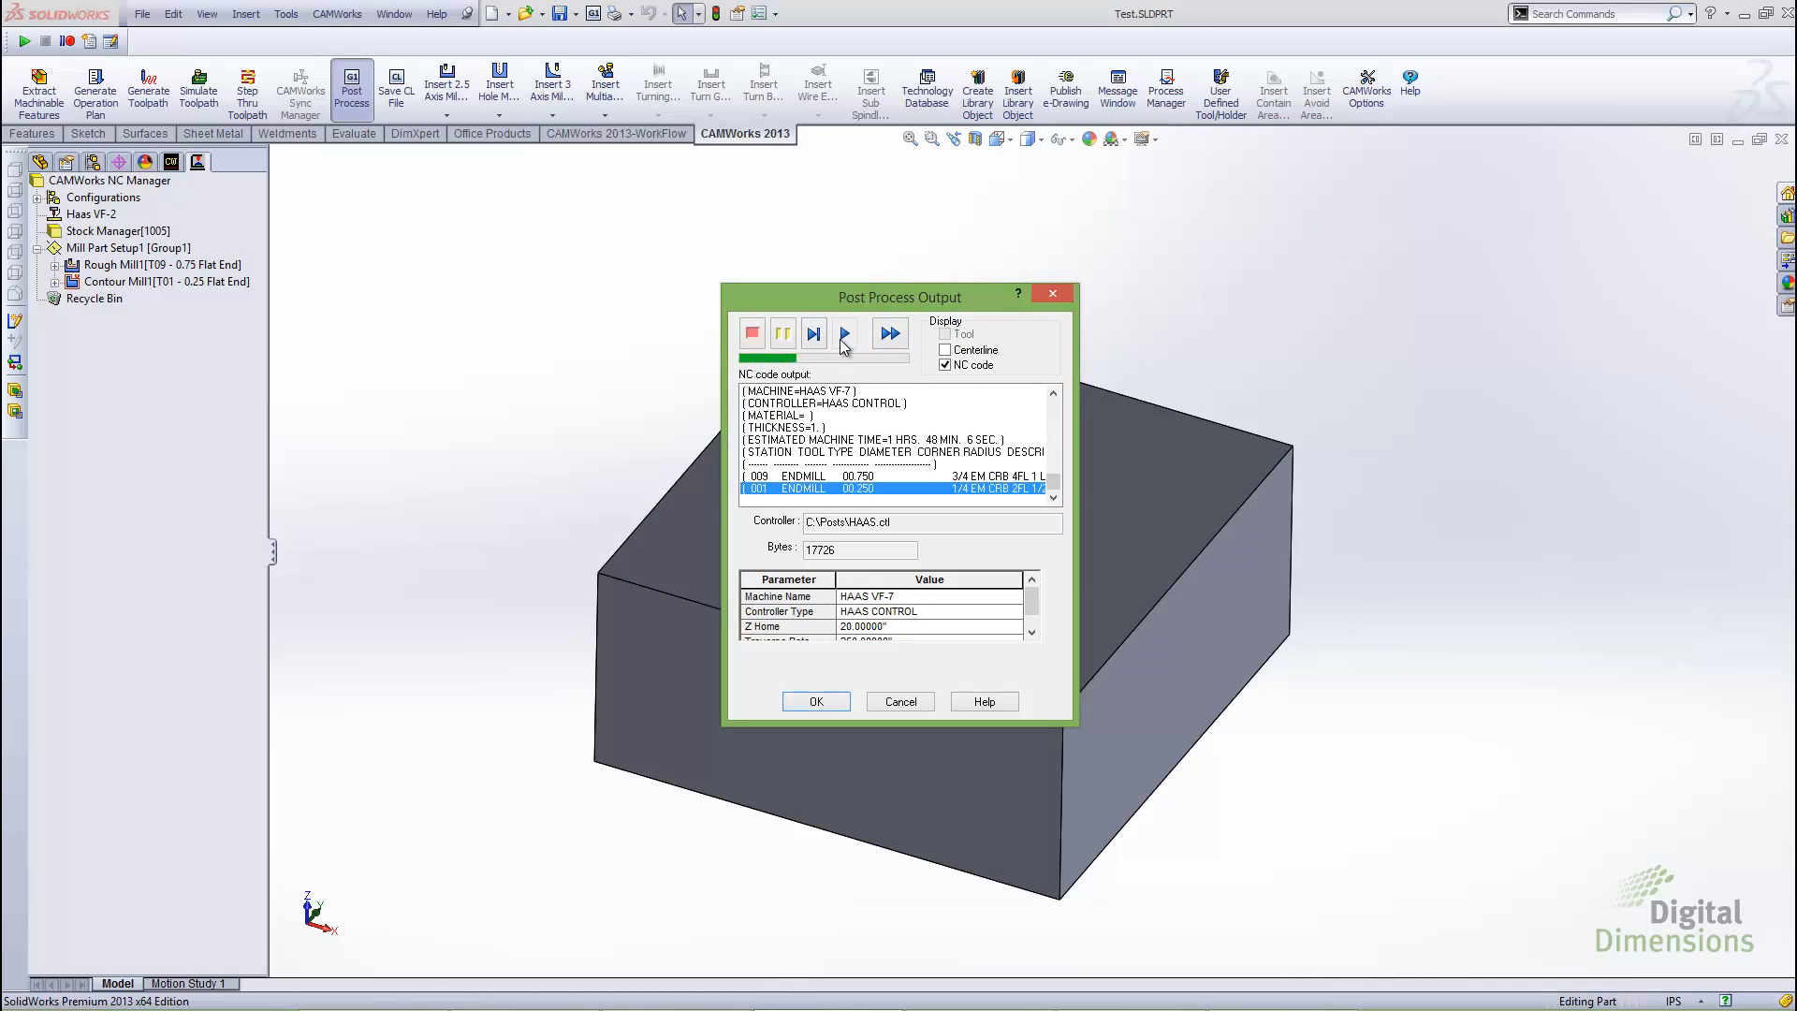
{"action": "left_click_drag", "start_coordinate": [898, 307], "coordinate": [841, 288]}
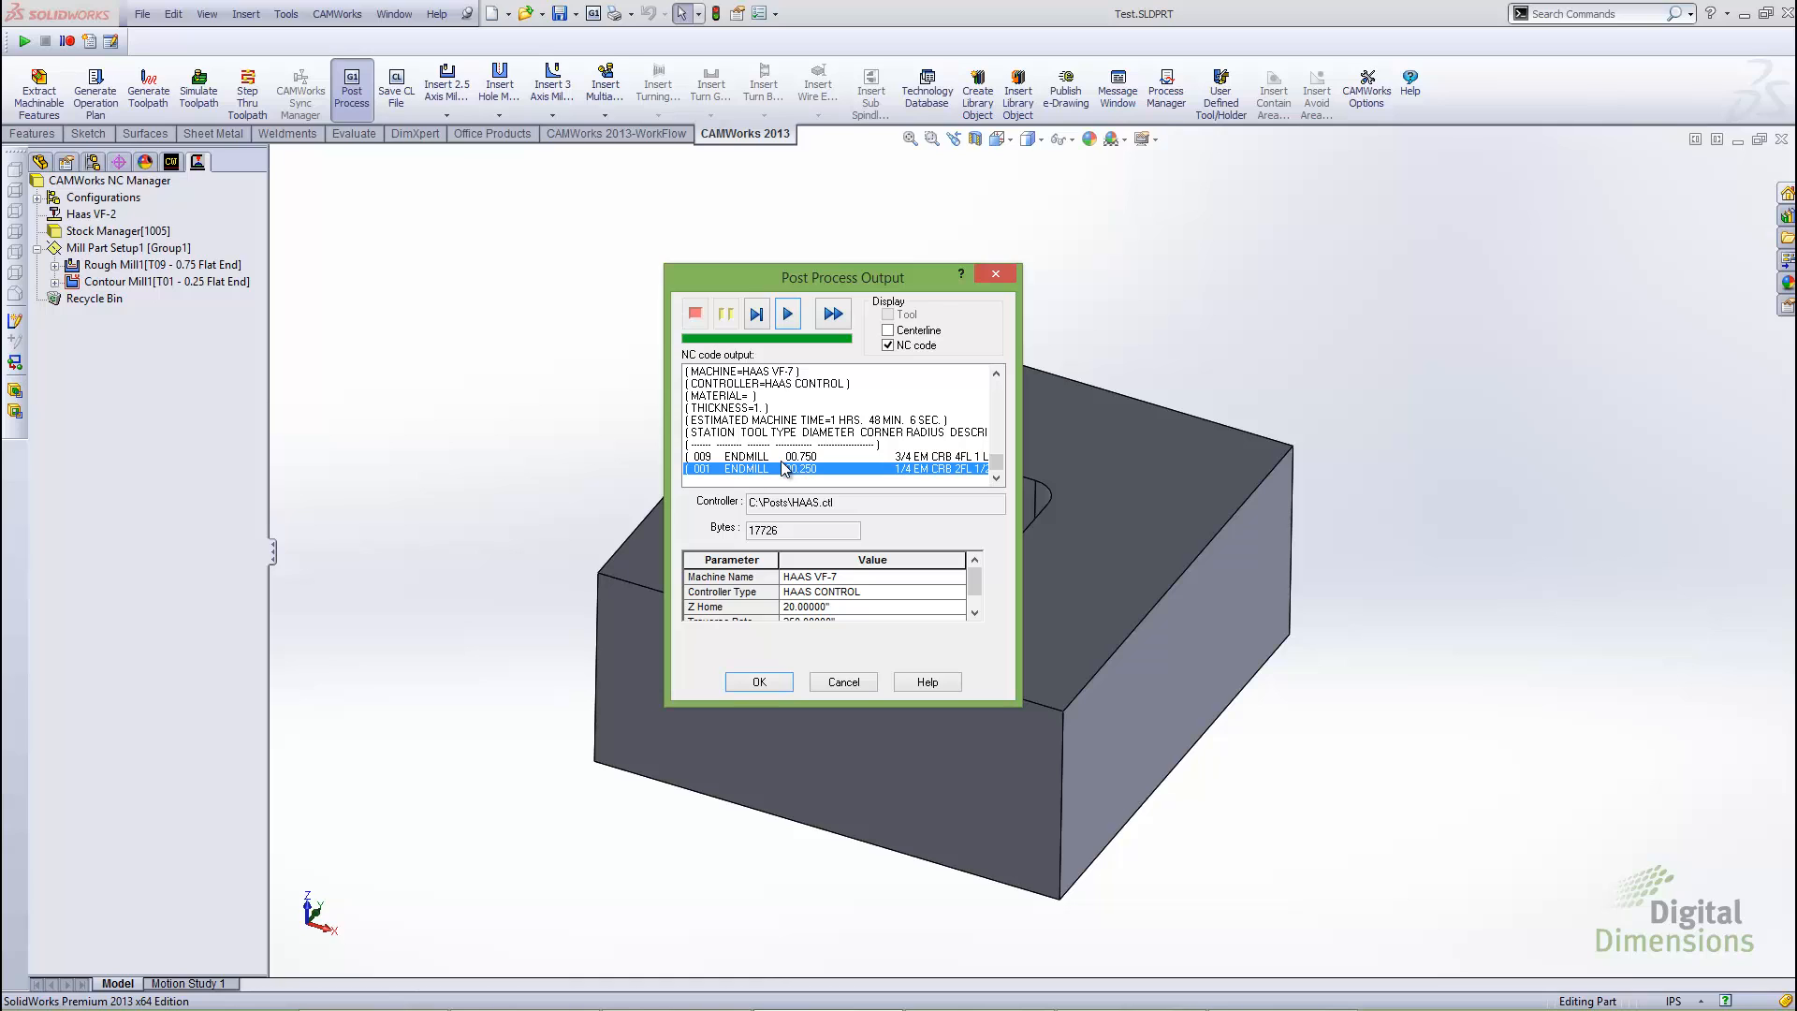
{"action": "left_click", "coordinate": [759, 681]}
Open Test.nc from the desktop in Notepad and examine the opening lines of the program
{"action": "key", "text": "alt+Tab"}
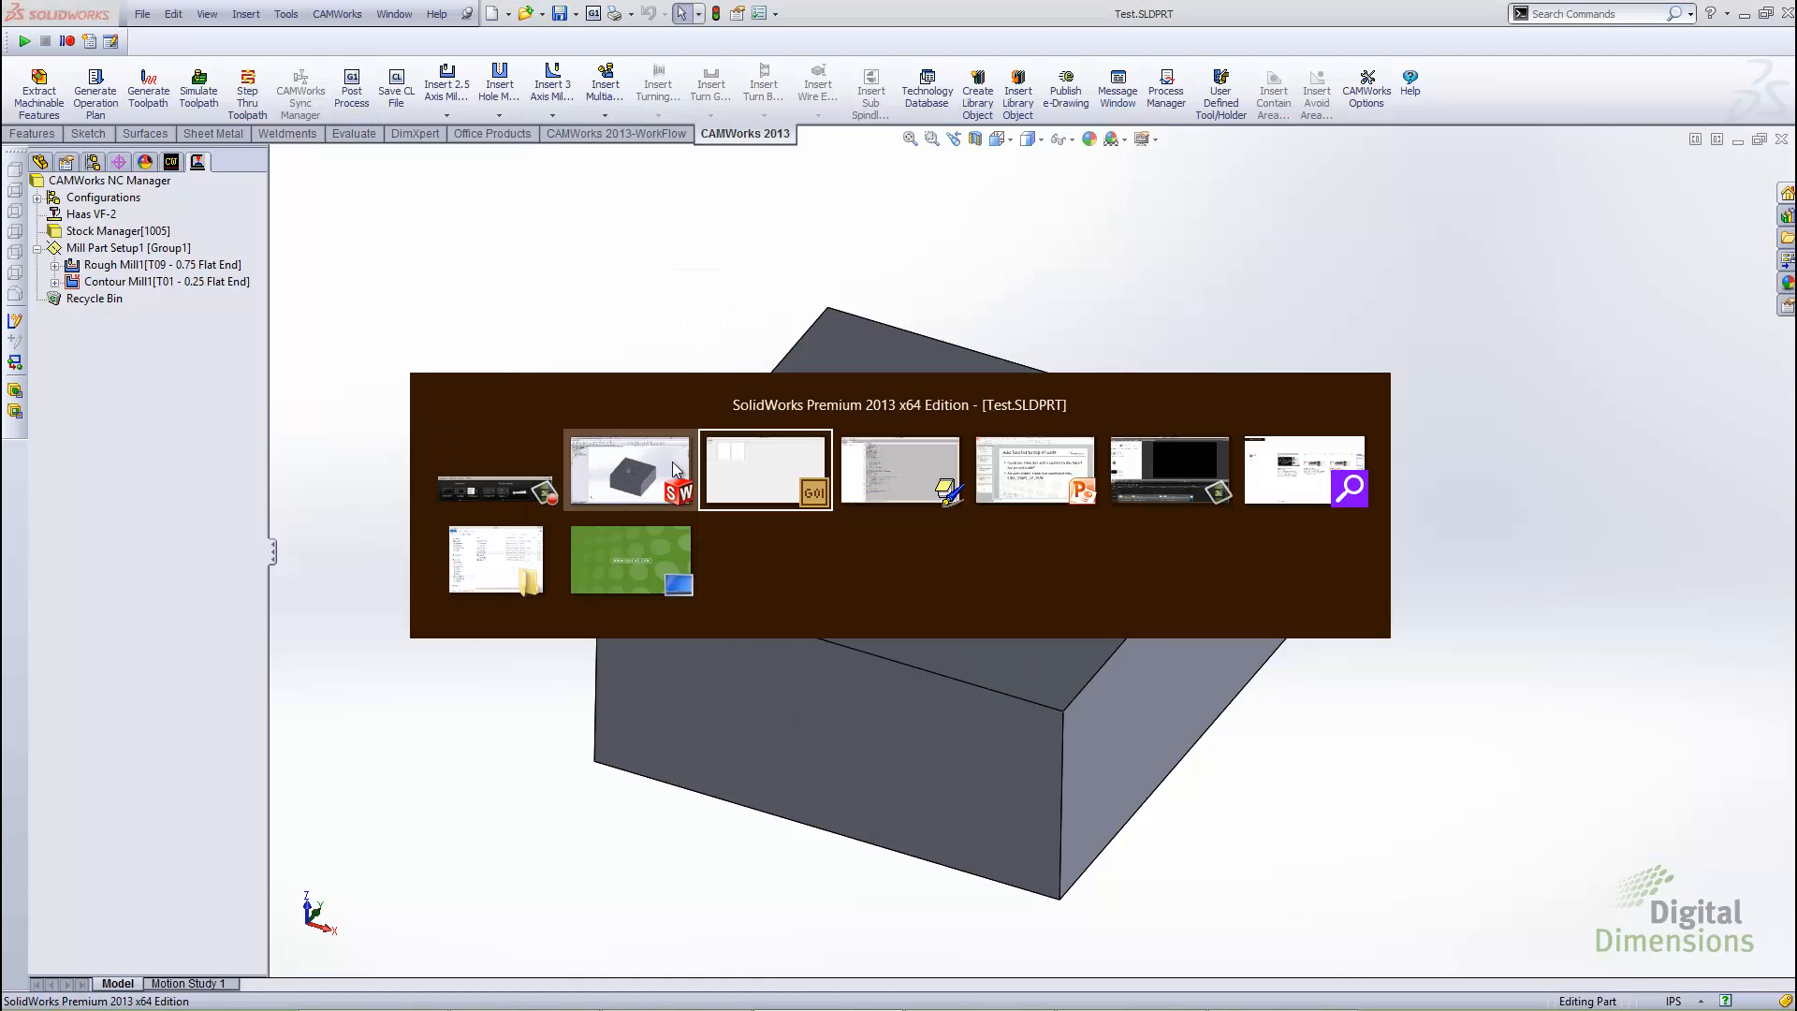
{"action": "left_click", "coordinate": [649, 561]}
{"action": "double_click", "coordinate": [46, 195]}
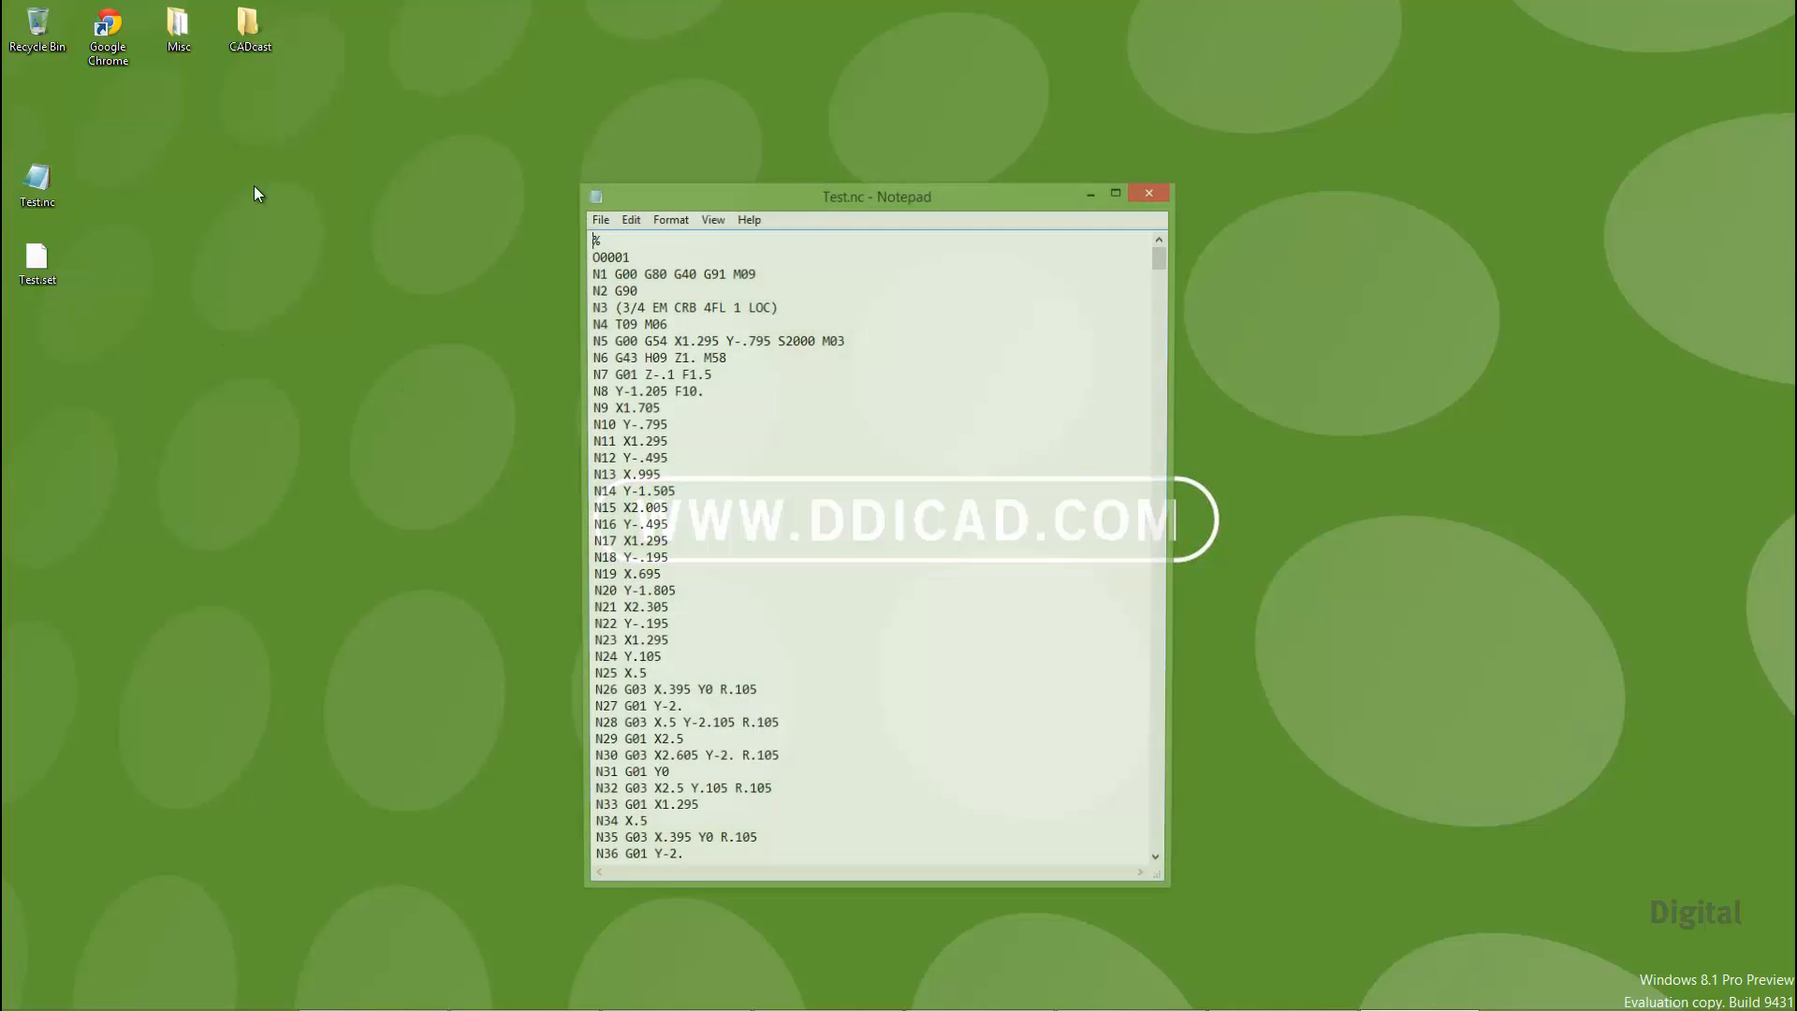
{"action": "double_click", "coordinate": [671, 196]}
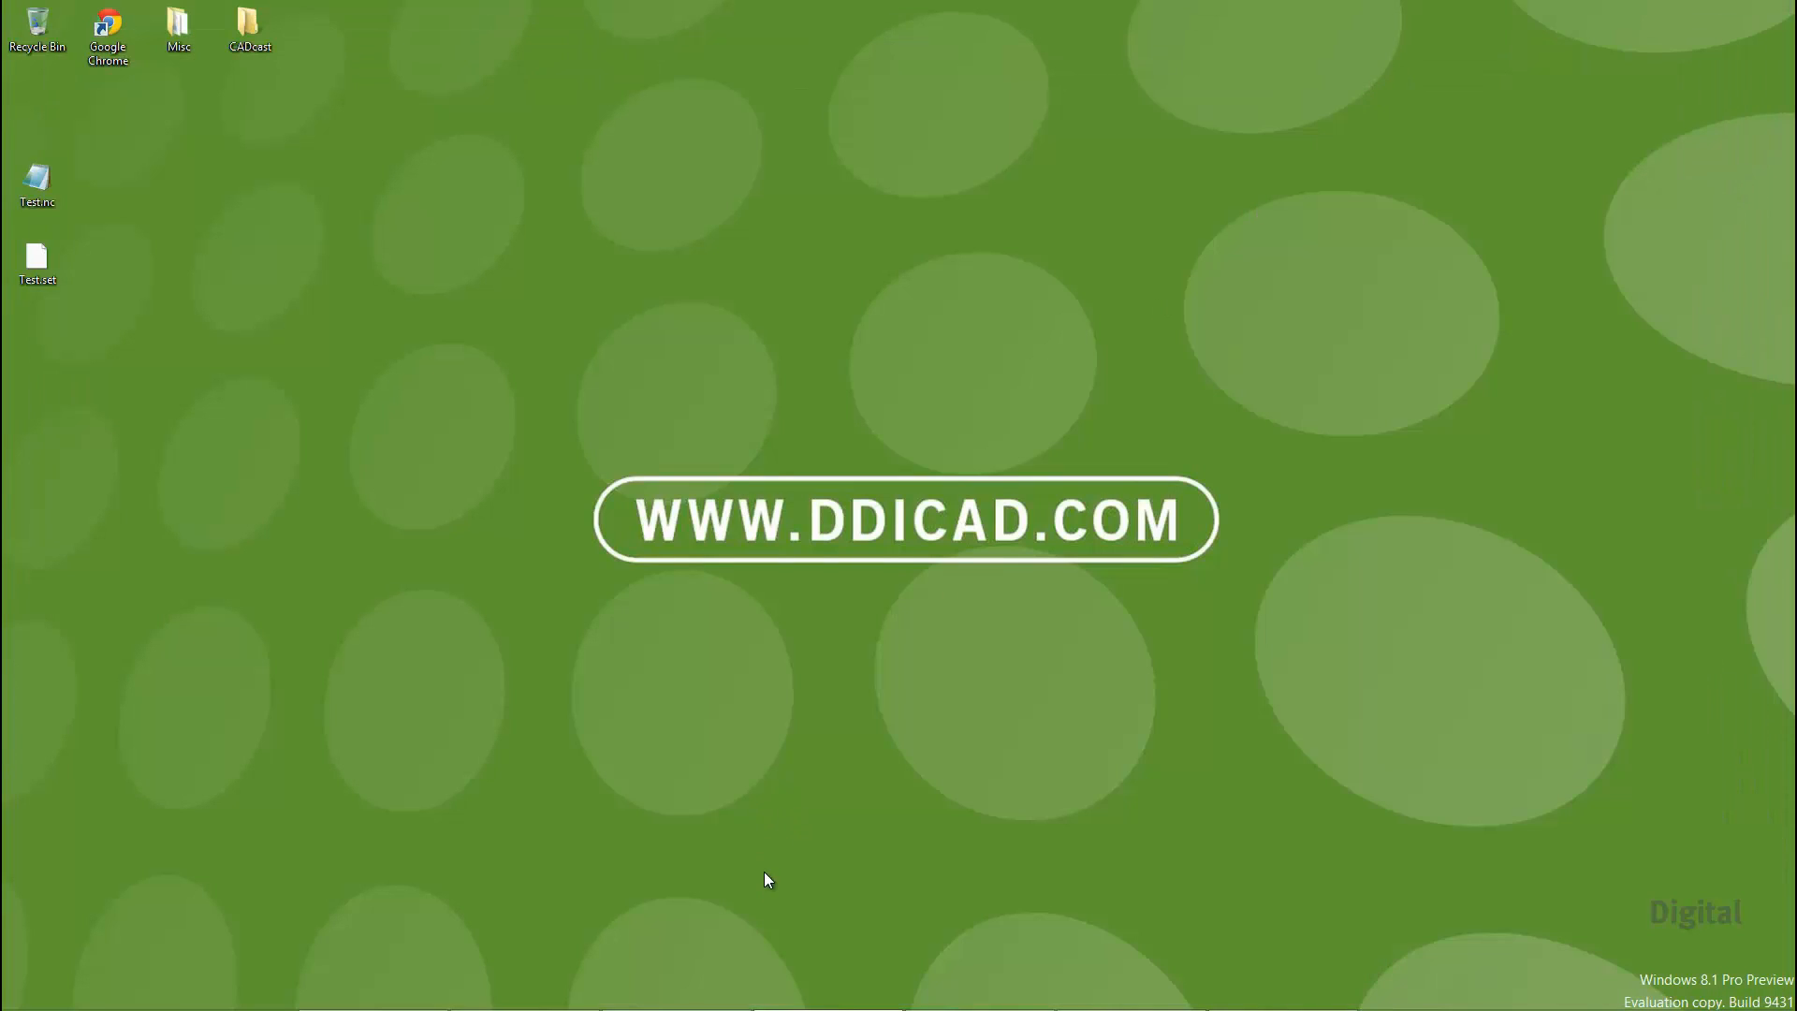
Switch to the EControl syntax editor and locate the Output Start of tape comment in the CALC_START_OF_TAPE section of HAAS.LIB
{"action": "mouse_move", "coordinate": [790, 1000]}
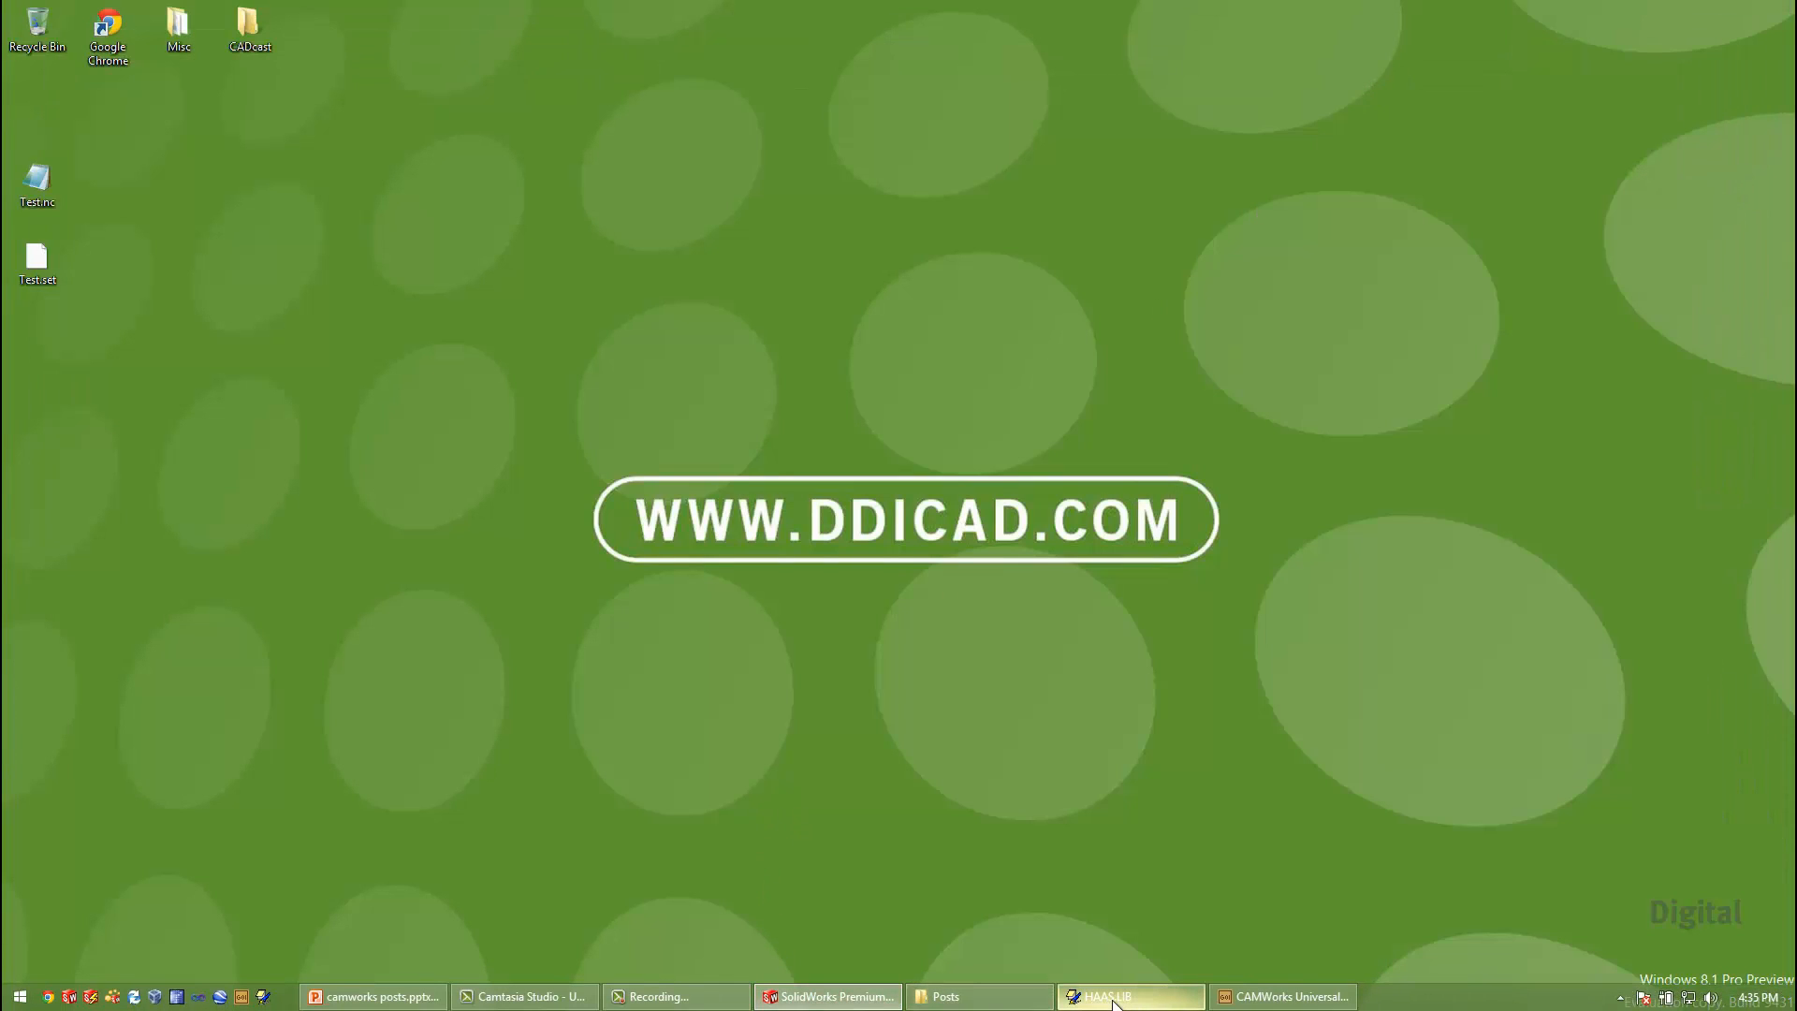
{"action": "mouse_move", "coordinate": [1113, 1003]}
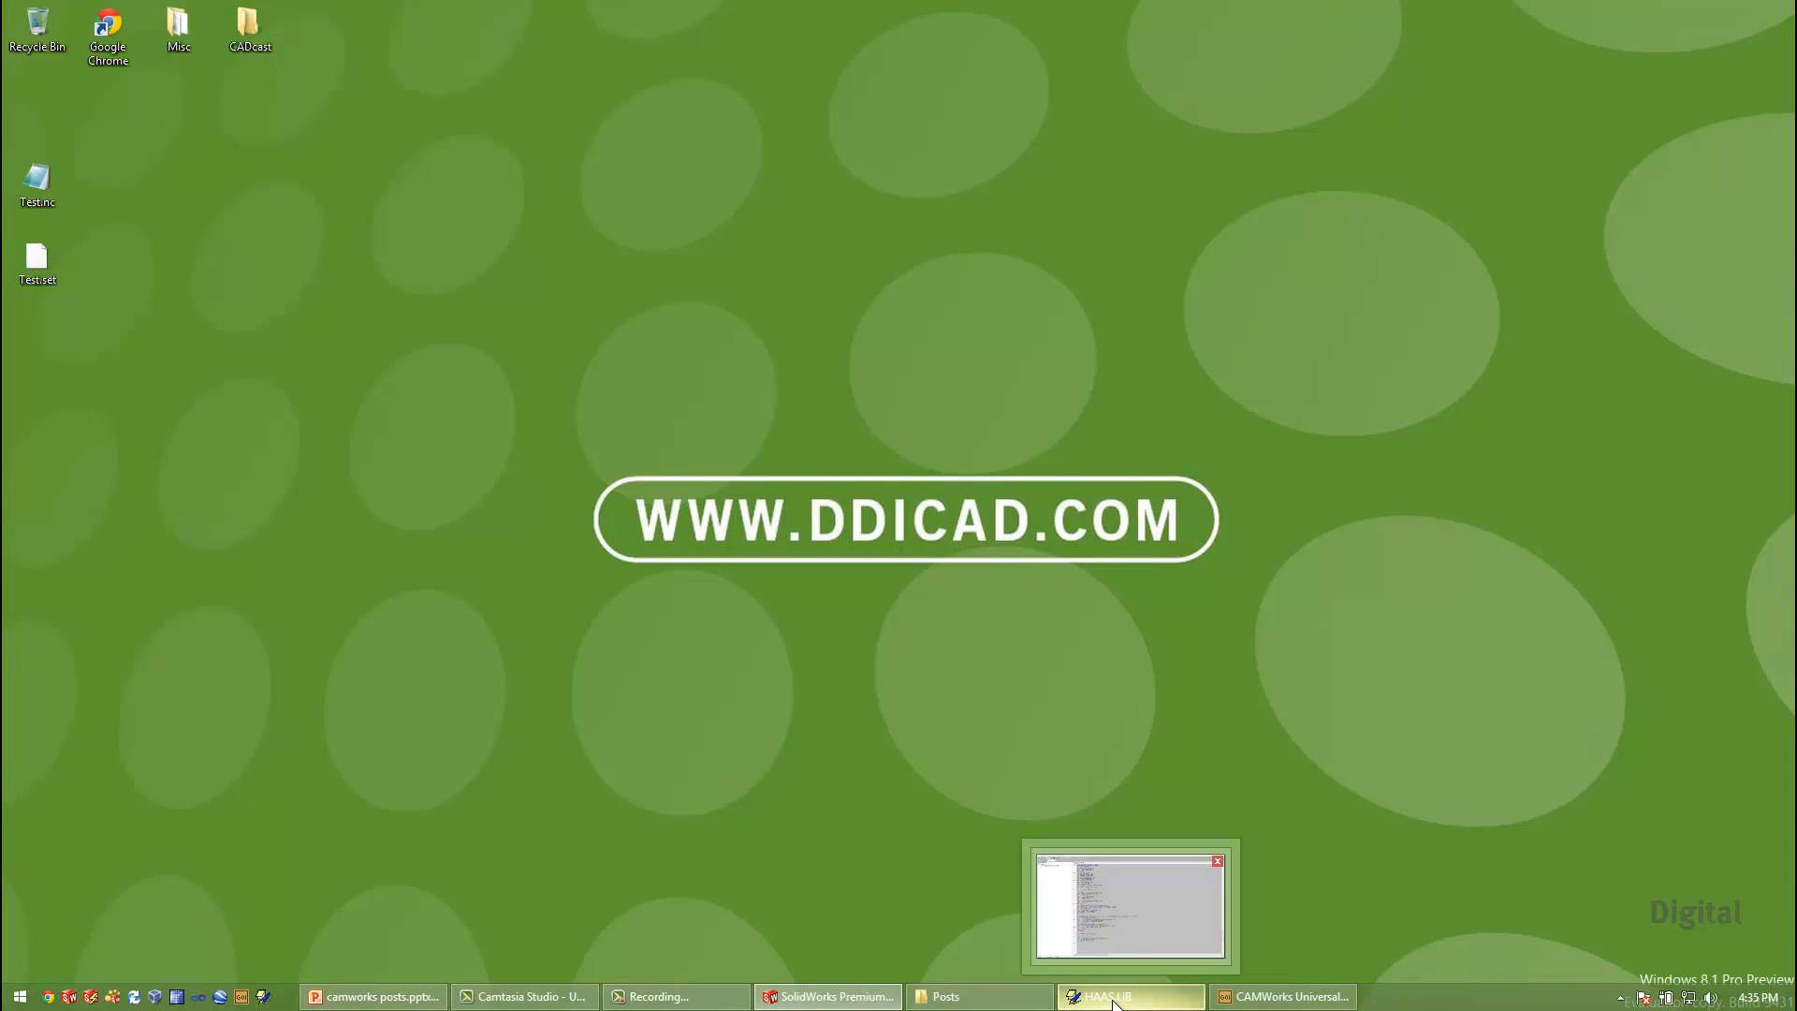
{"action": "left_click", "coordinate": [1114, 1000]}
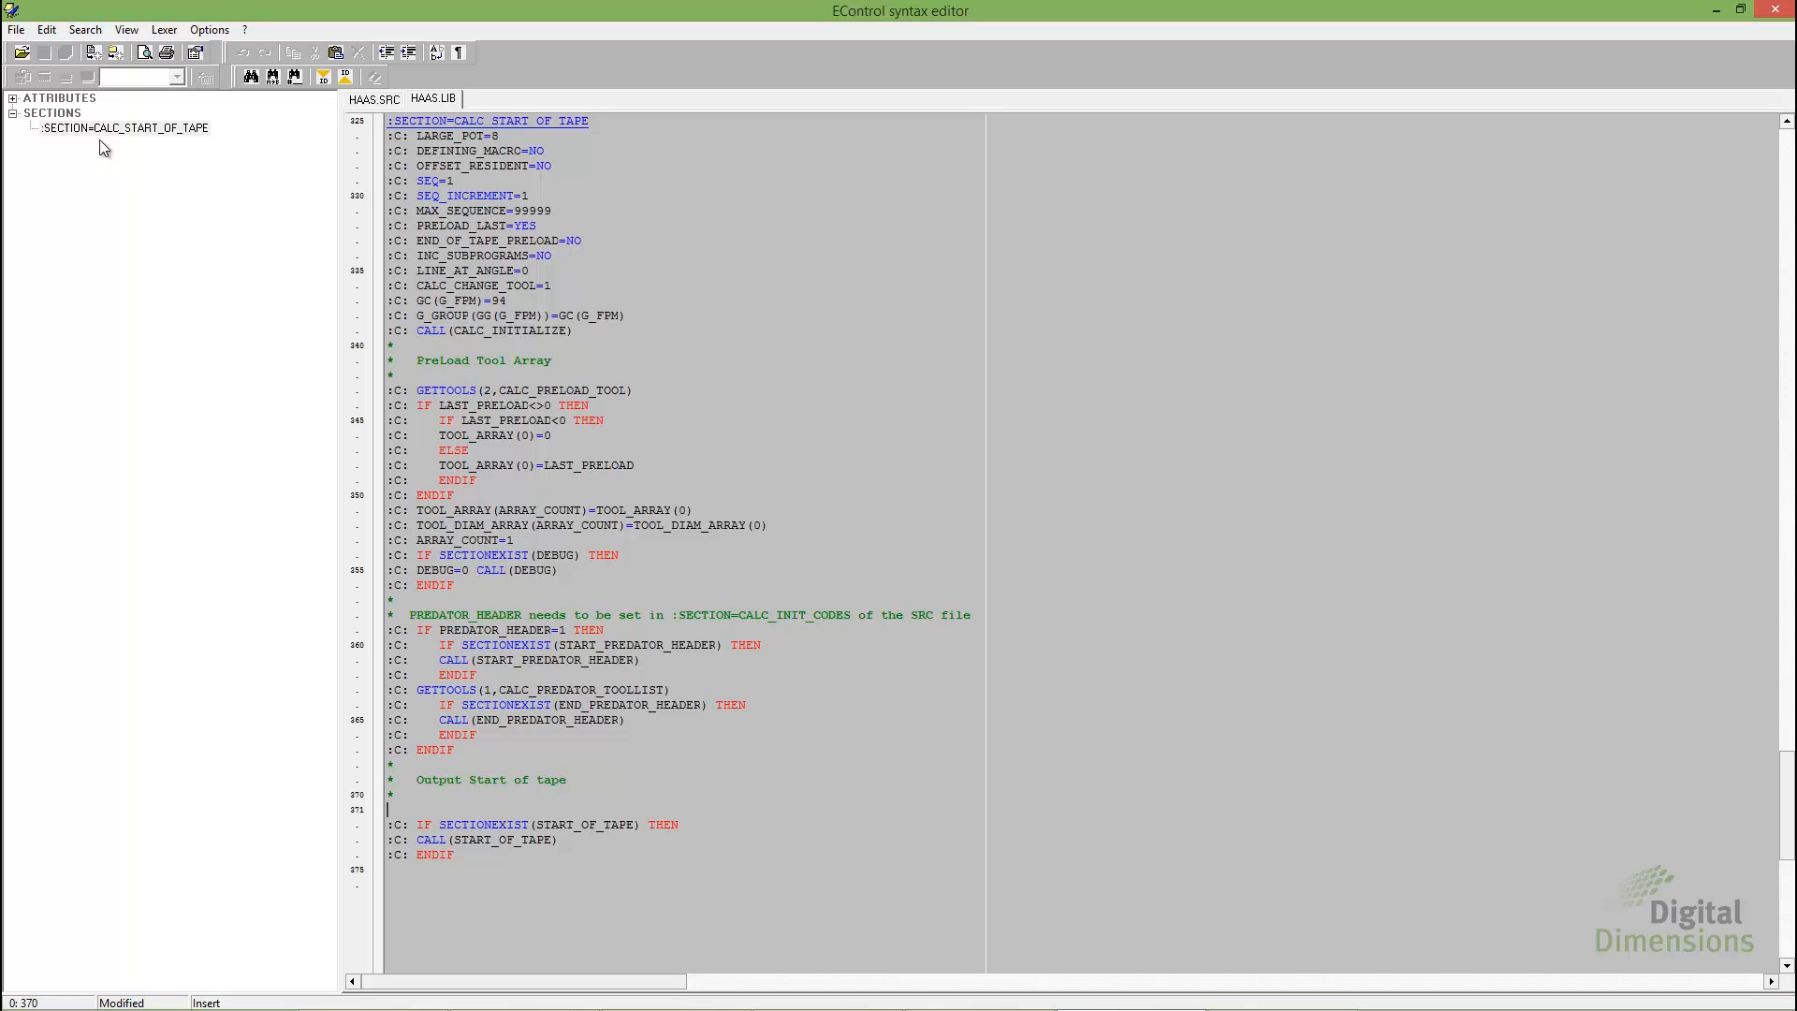
{"action": "double_click", "coordinate": [120, 127]}
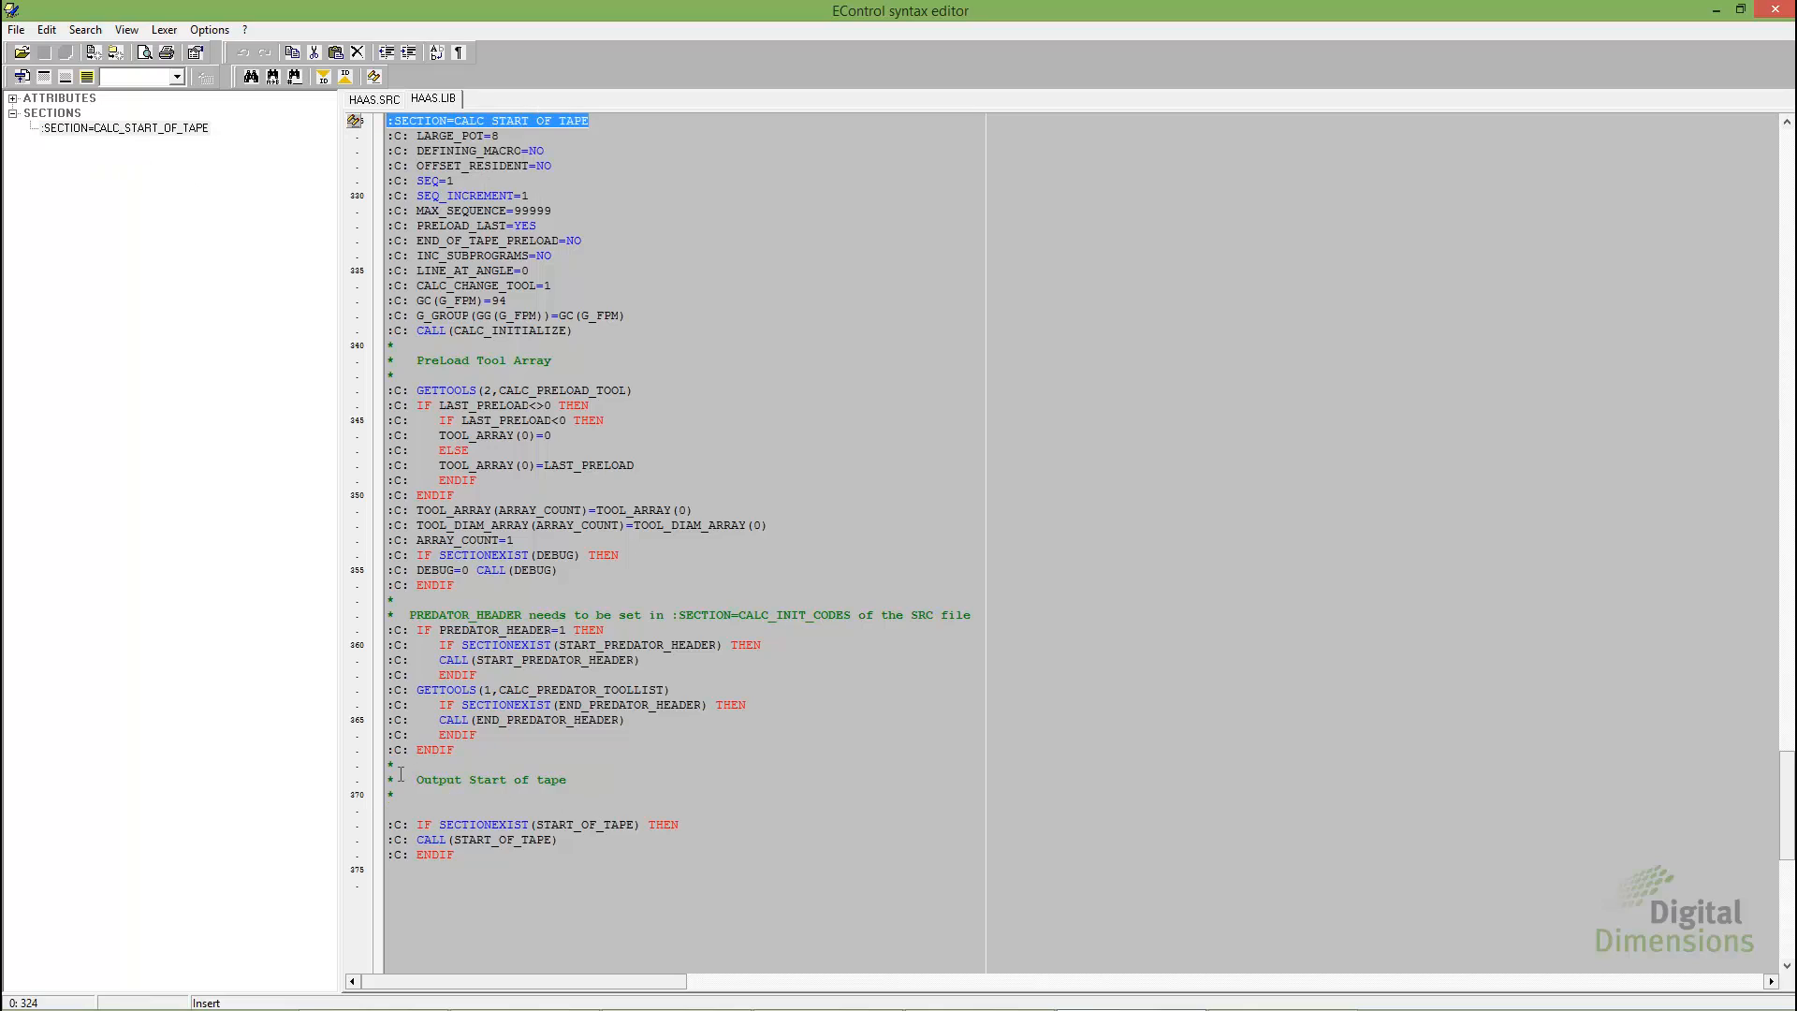
{"action": "left_click_drag", "start_coordinate": [410, 779], "coordinate": [568, 779]}
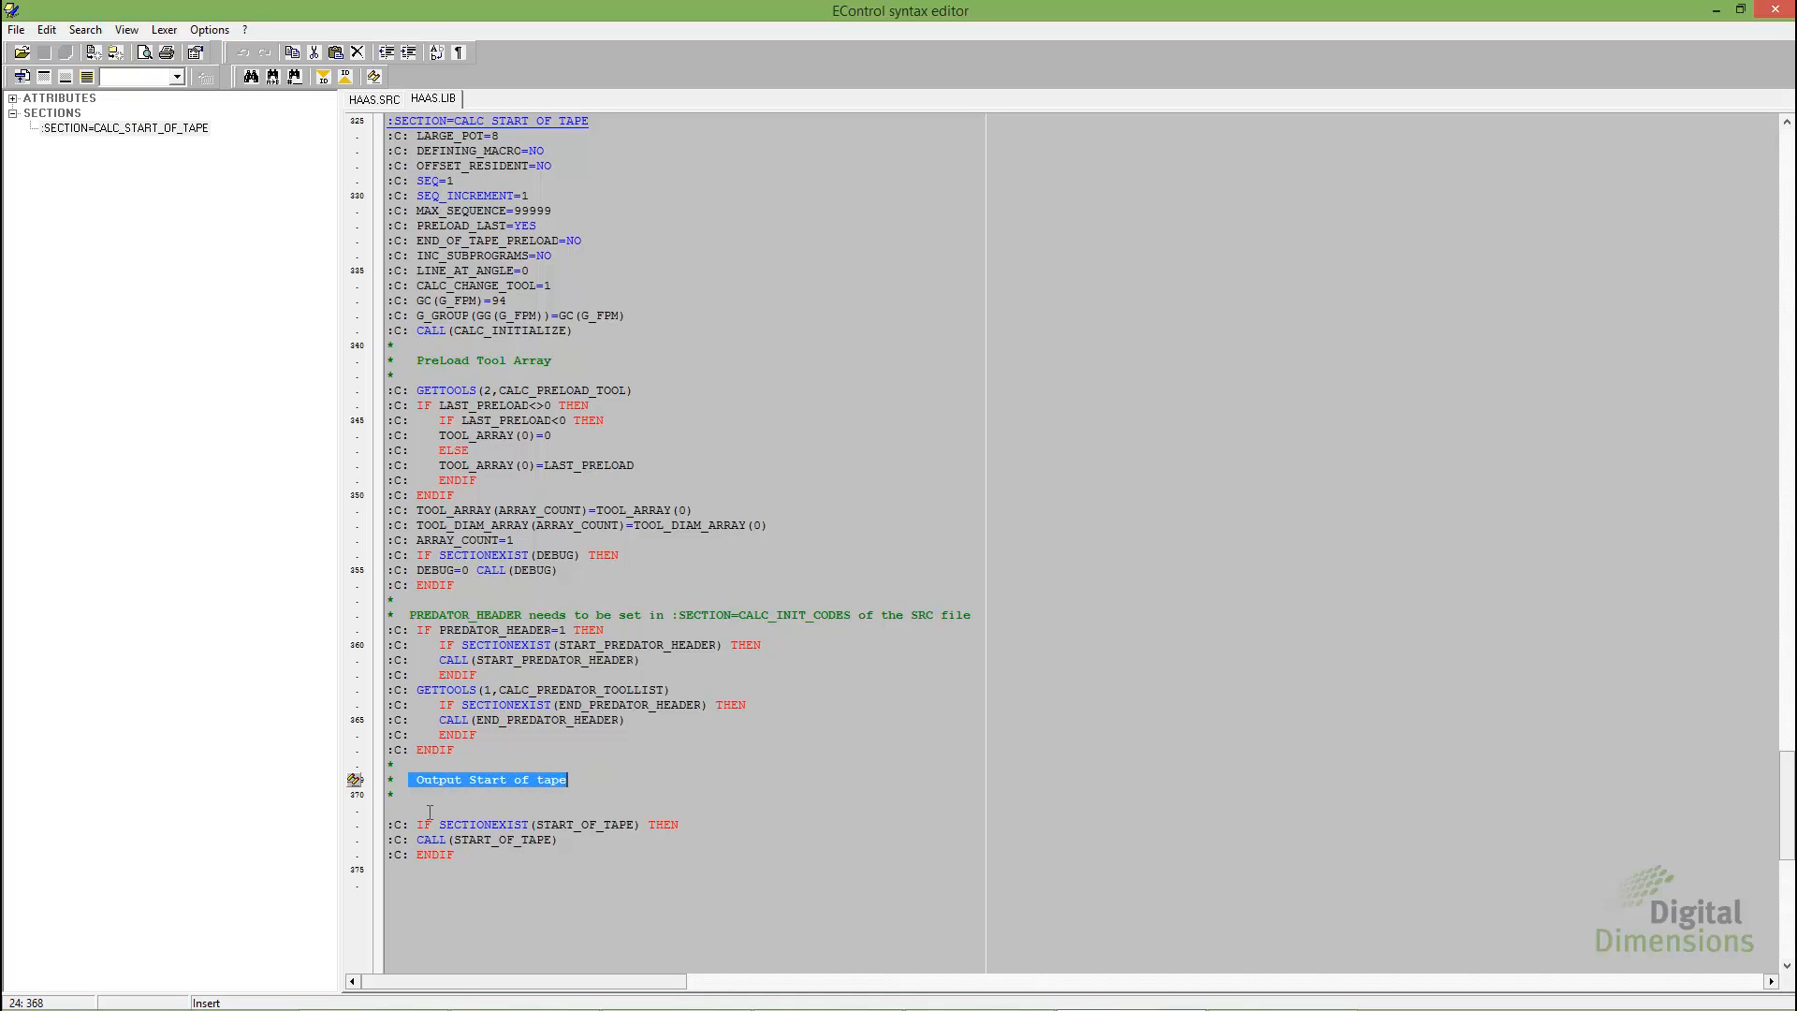
Add the line ":C: GETTOOLS(2,SYSTEM)" below the Output Start of tape comment in HAAS.LIB and save the file
{"action": "left_click", "coordinate": [559, 813]}
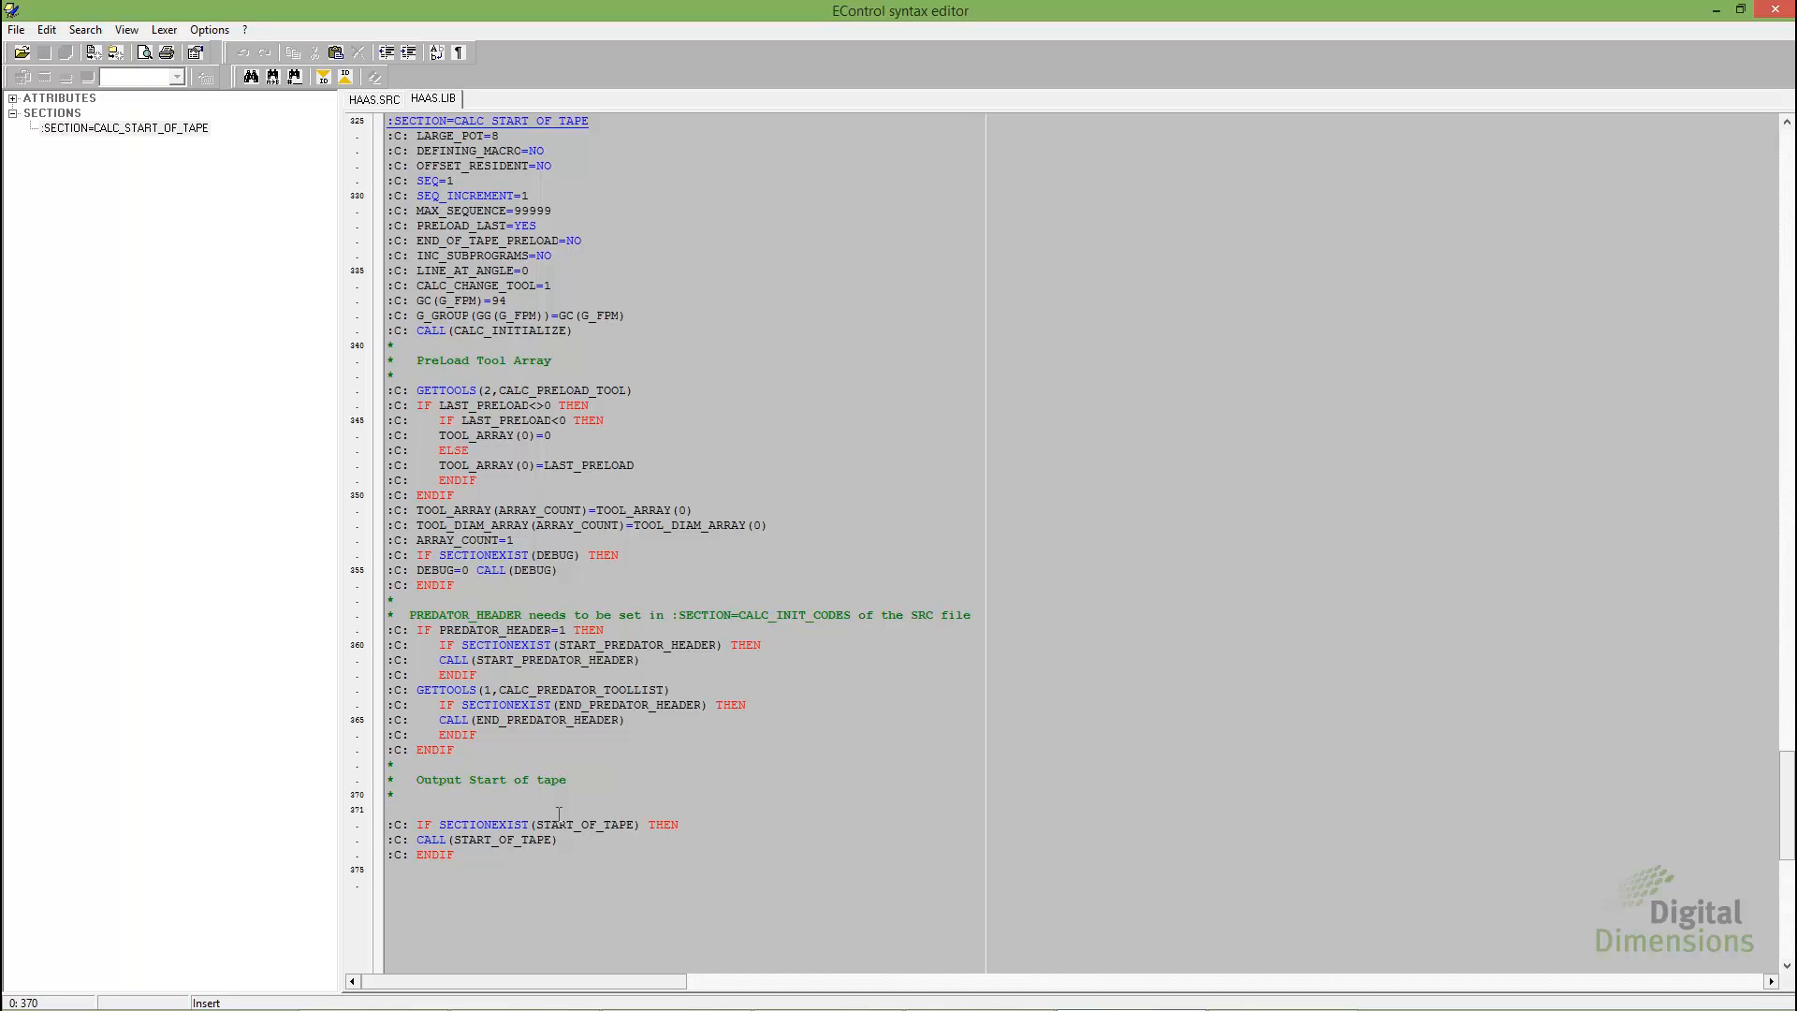
{"action": "type", "text": ":C: GET"}
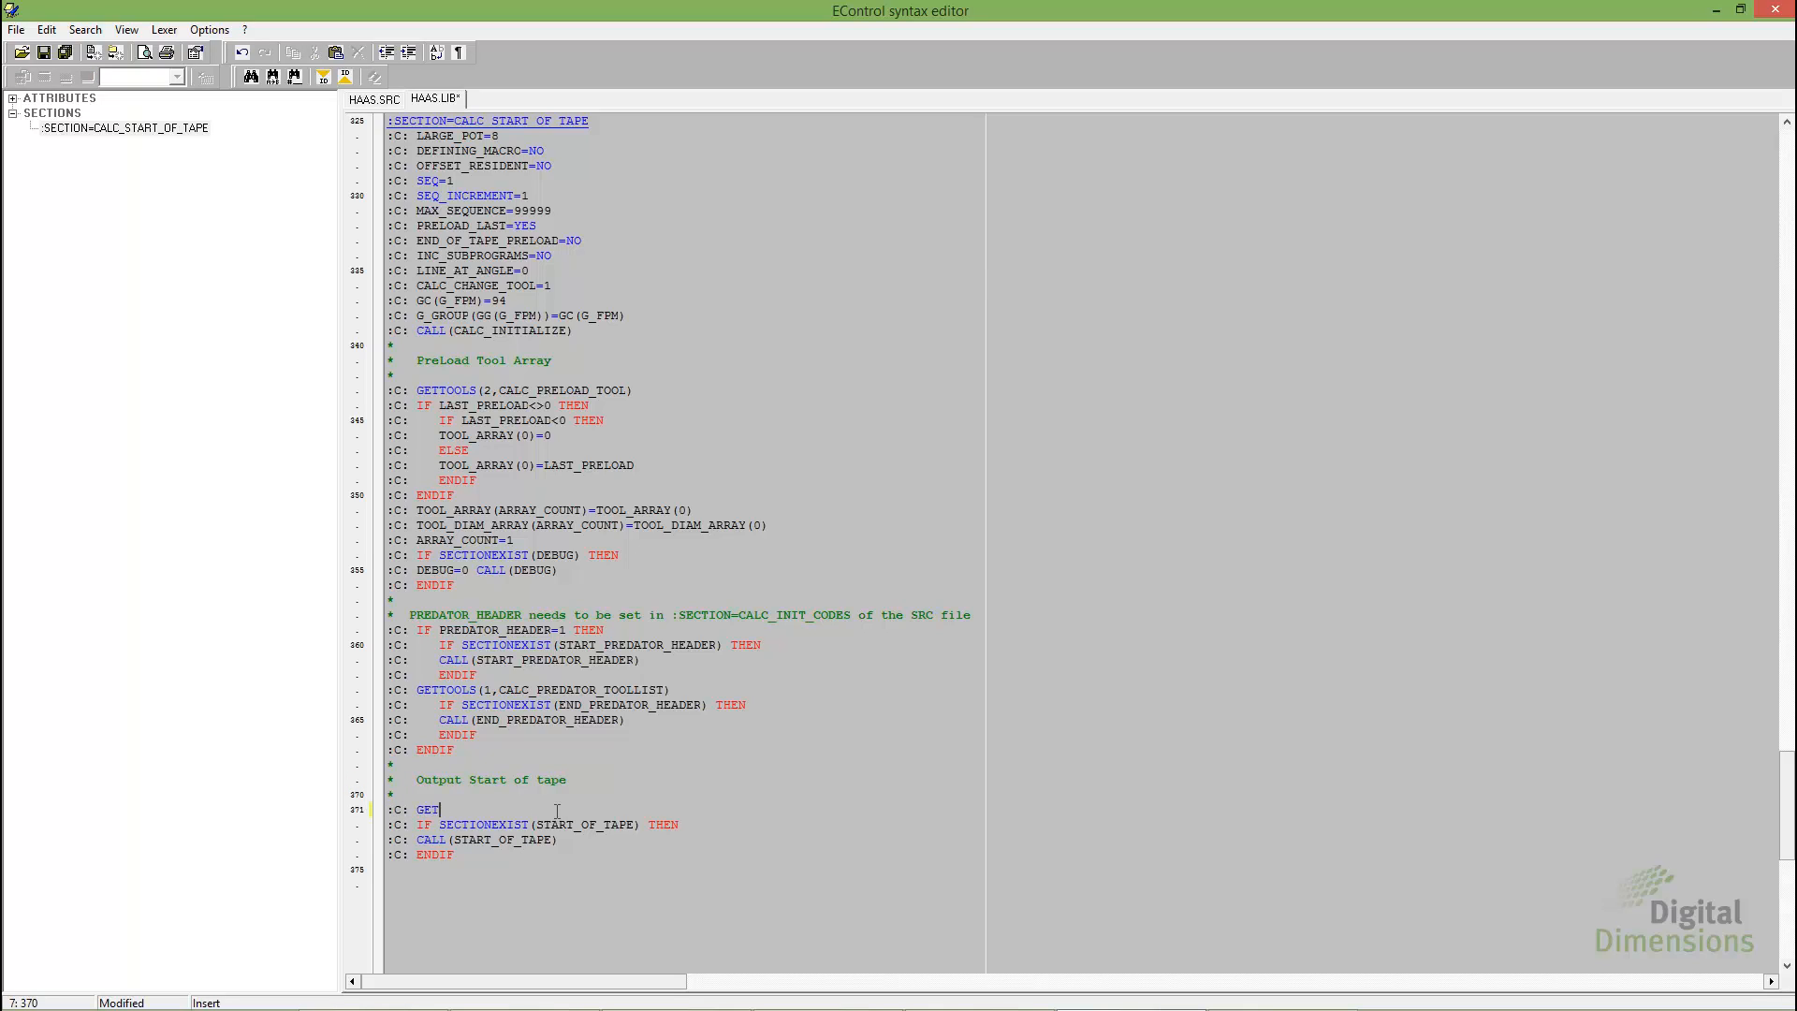
{"action": "type", "text": "TOOLS(2,SYSTEM)"}
{"action": "left_click", "coordinate": [66, 54]}
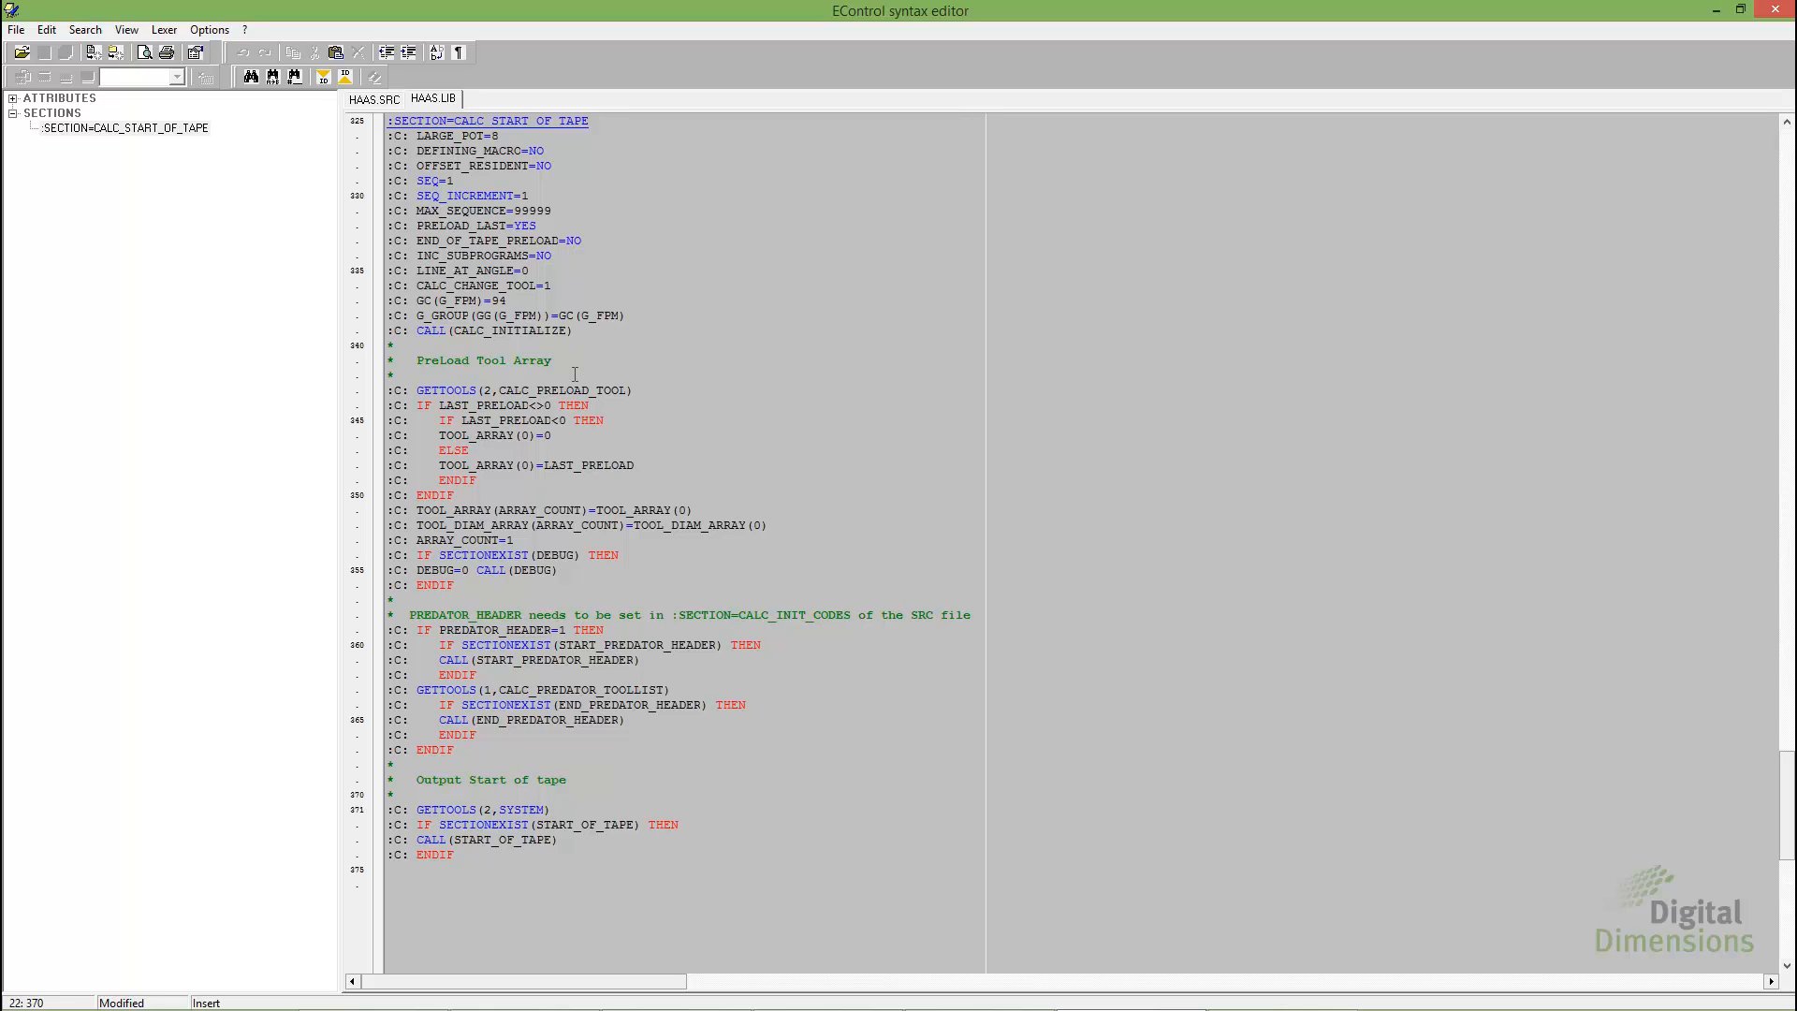
Switch to CAMWorks Universal Post and compile HAAS.SRC from the C:\Posts folder
{"action": "left_click", "coordinate": [1282, 1005]}
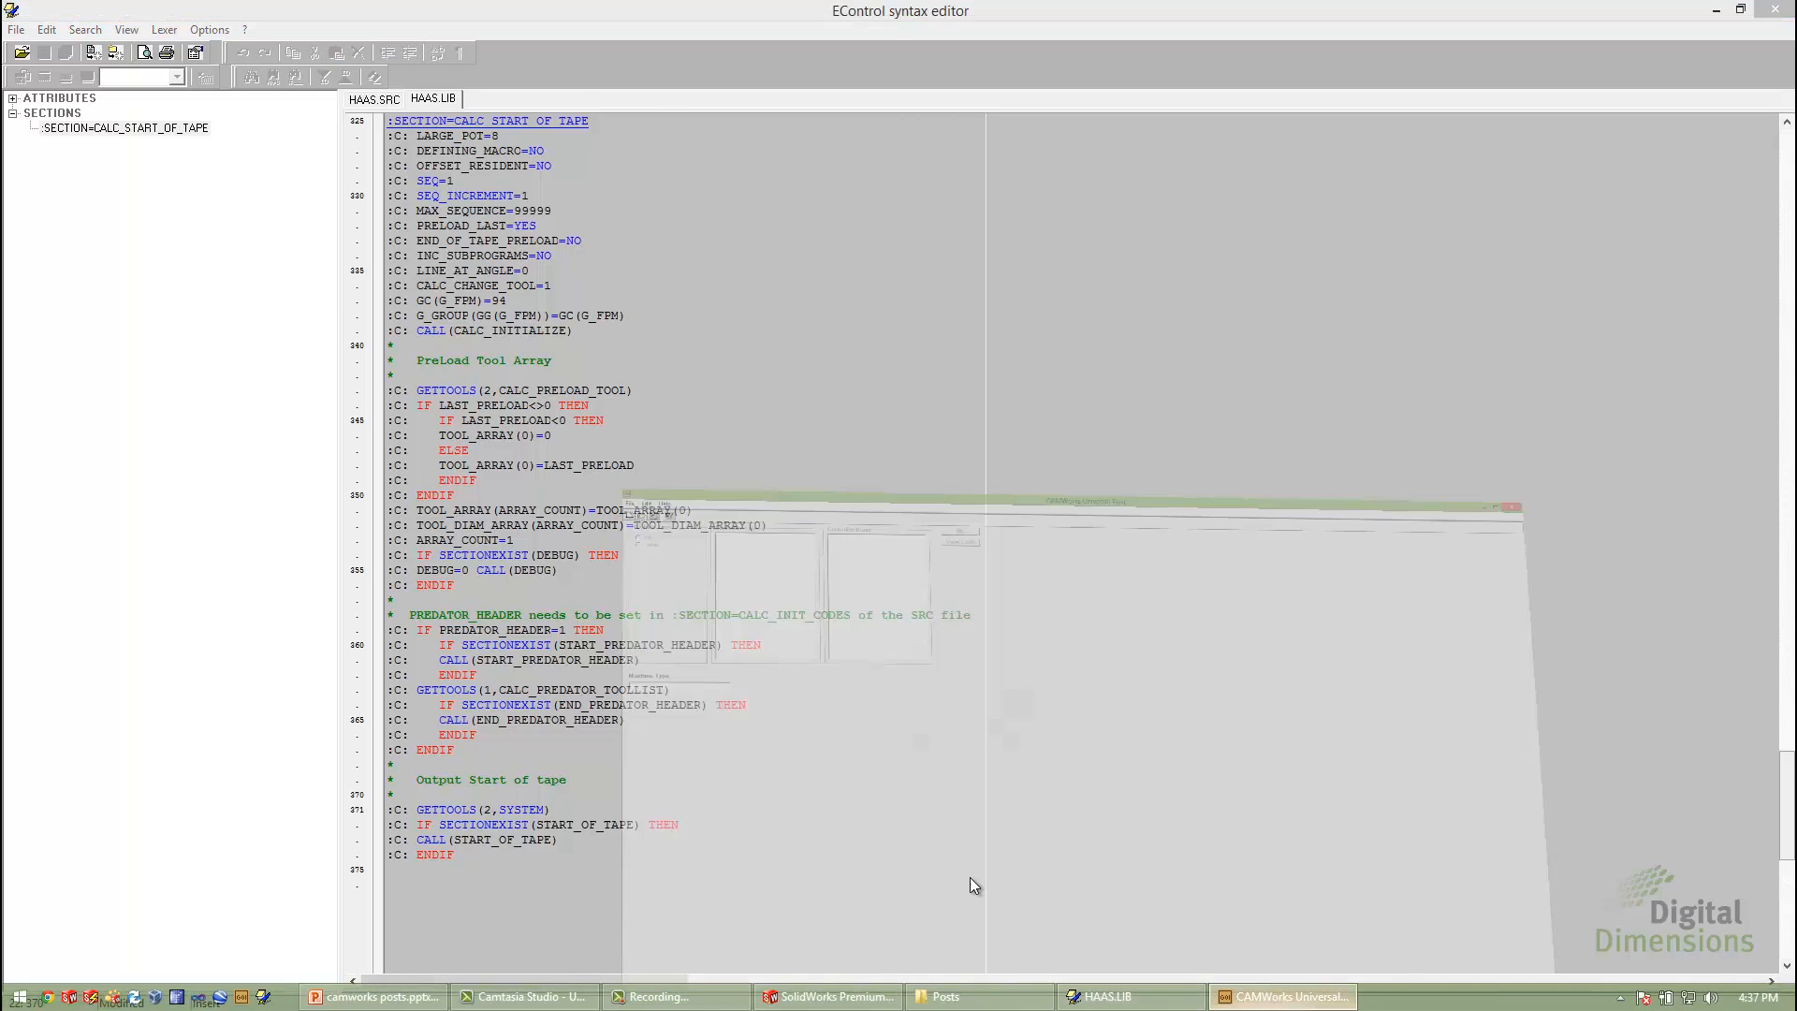
{"action": "left_click", "coordinate": [17, 30]}
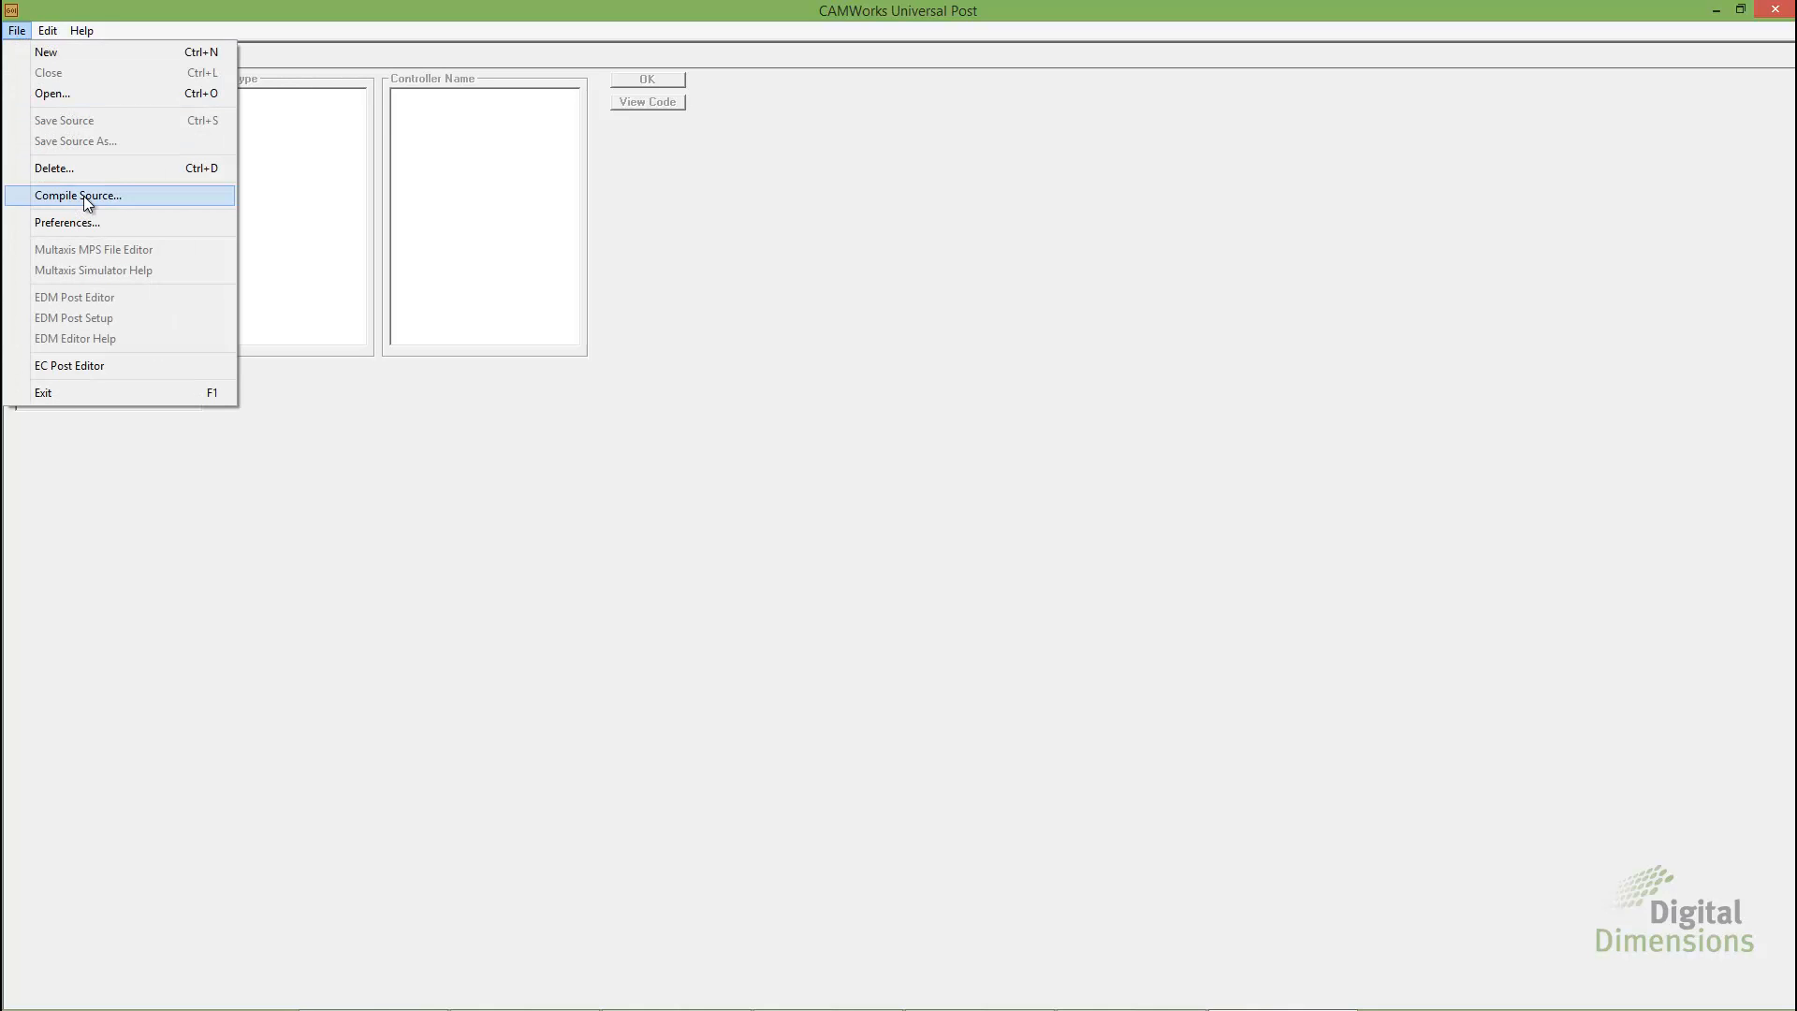
{"action": "left_click", "coordinate": [85, 199]}
{"action": "left_click", "coordinate": [170, 199]}
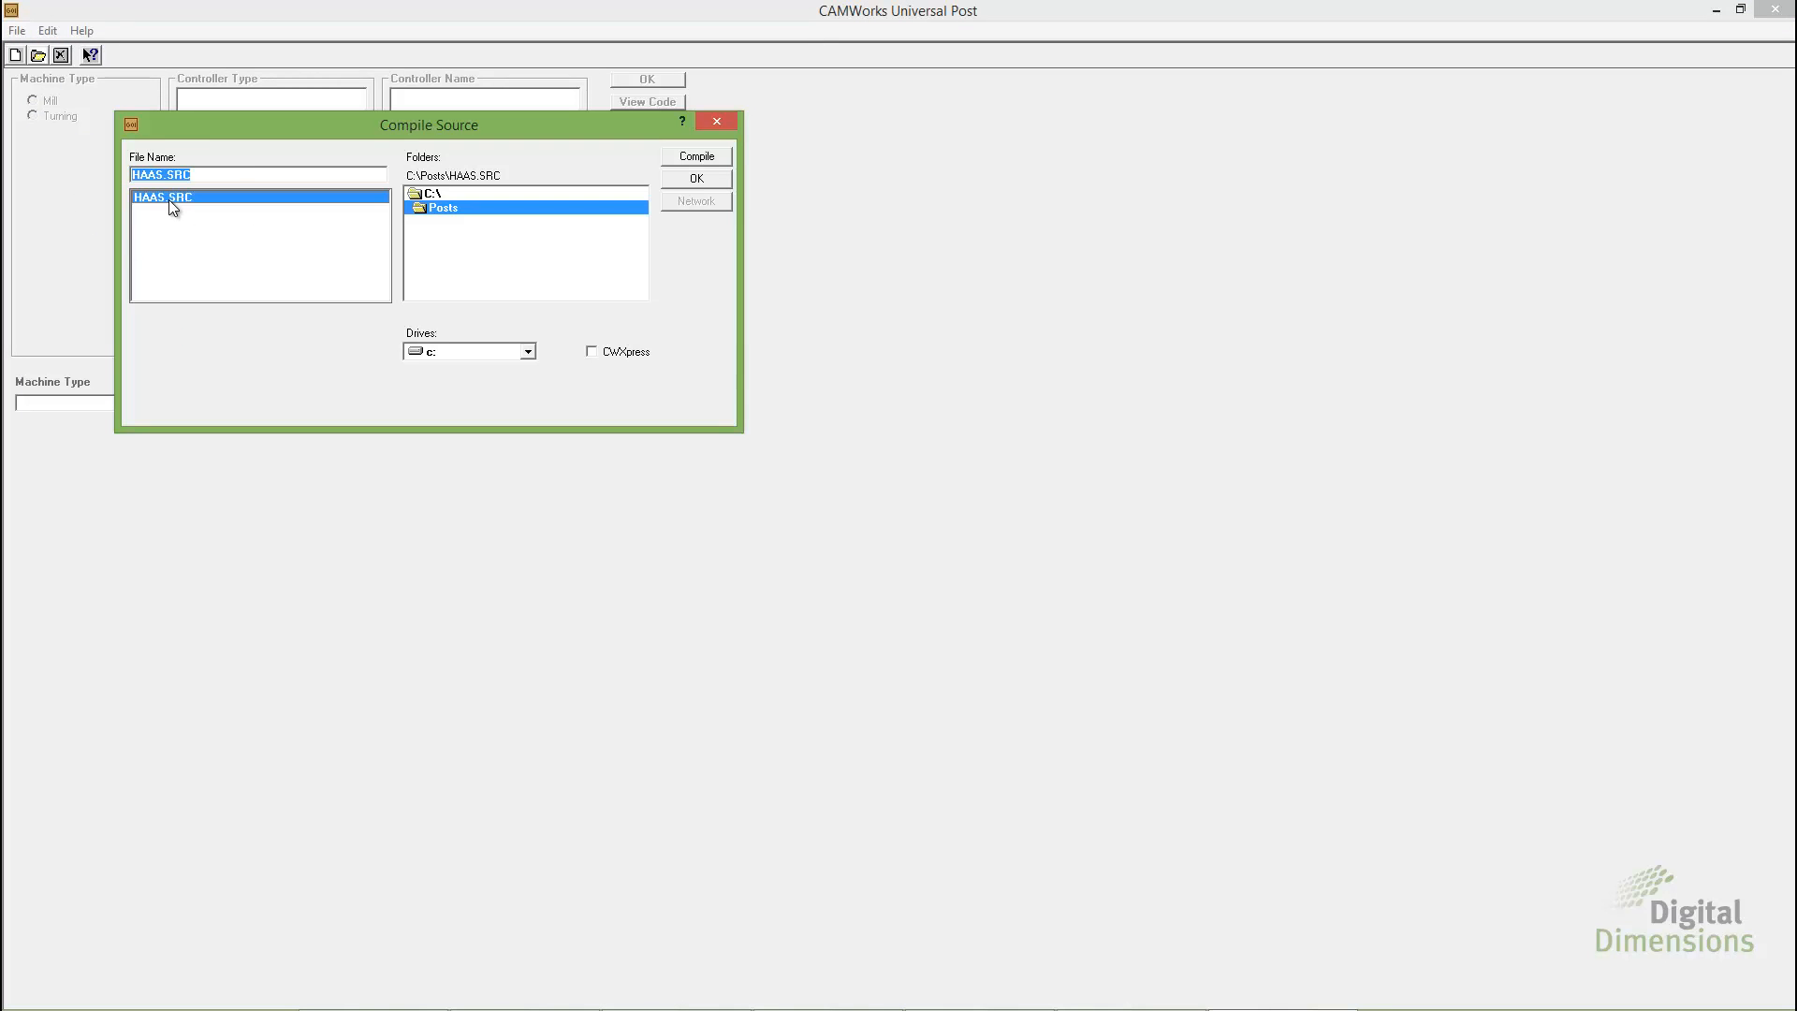
{"action": "left_click", "coordinate": [695, 159]}
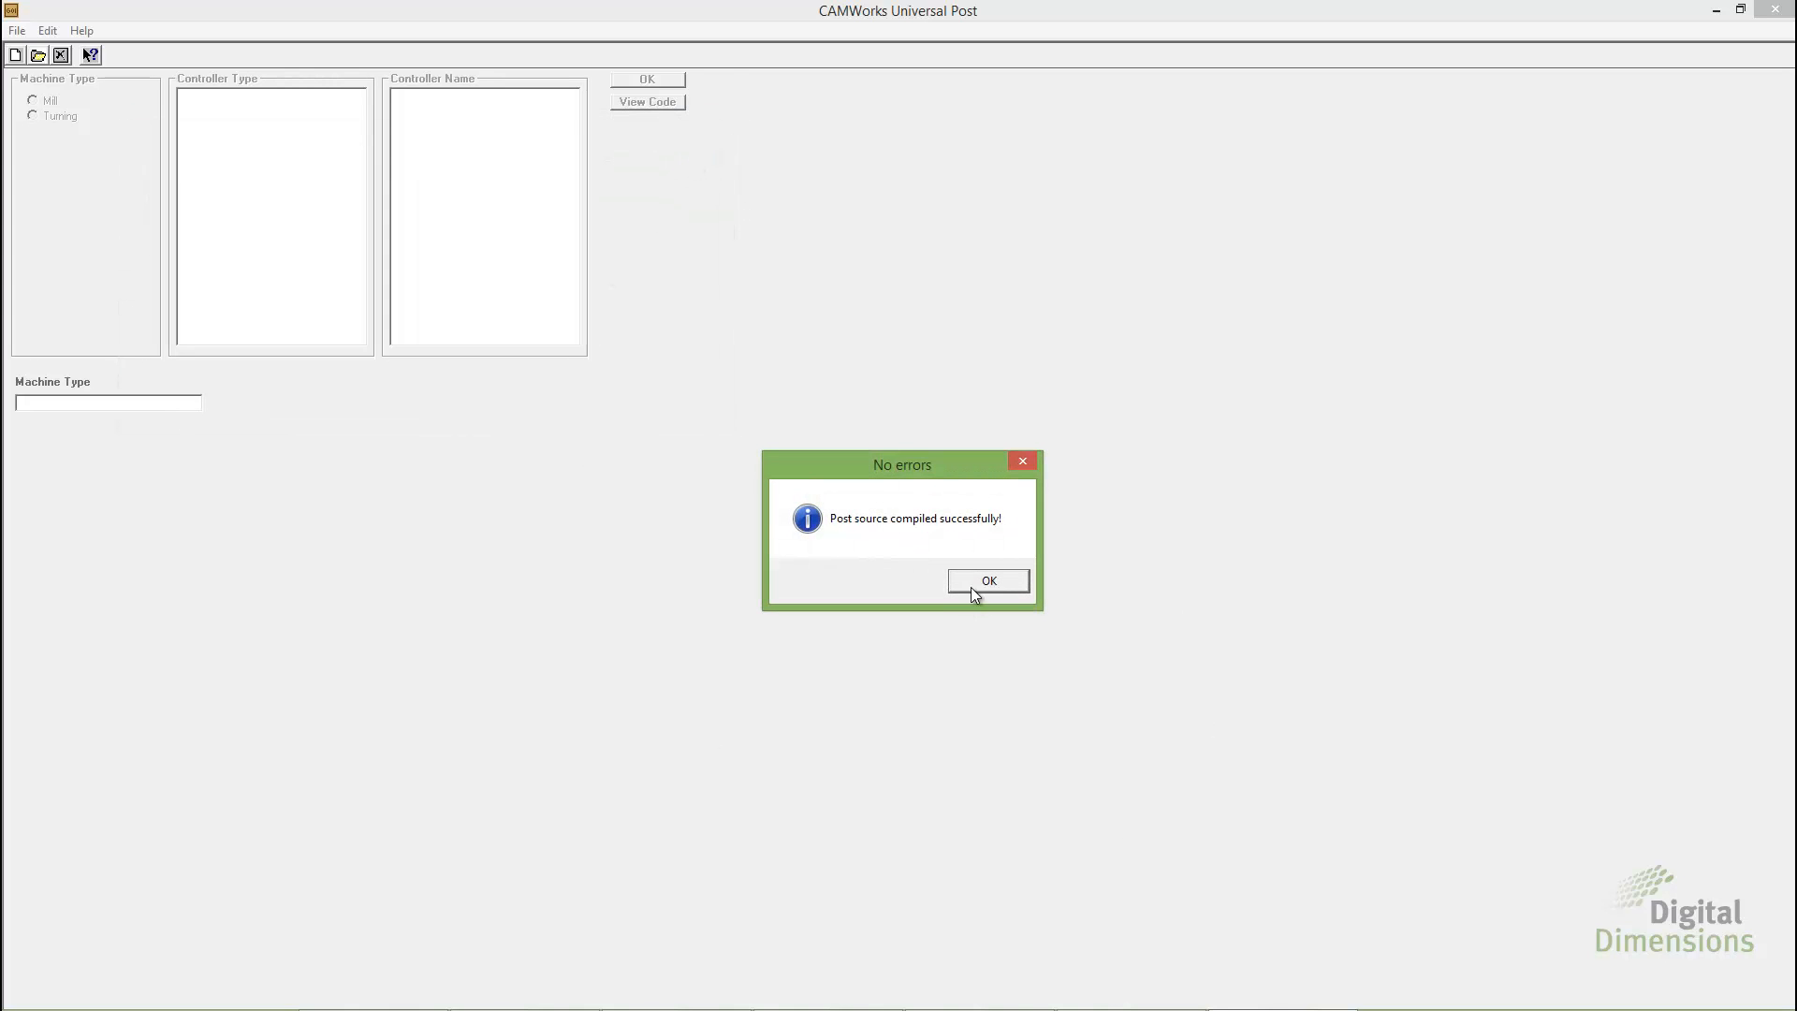
{"action": "left_click", "coordinate": [973, 580]}
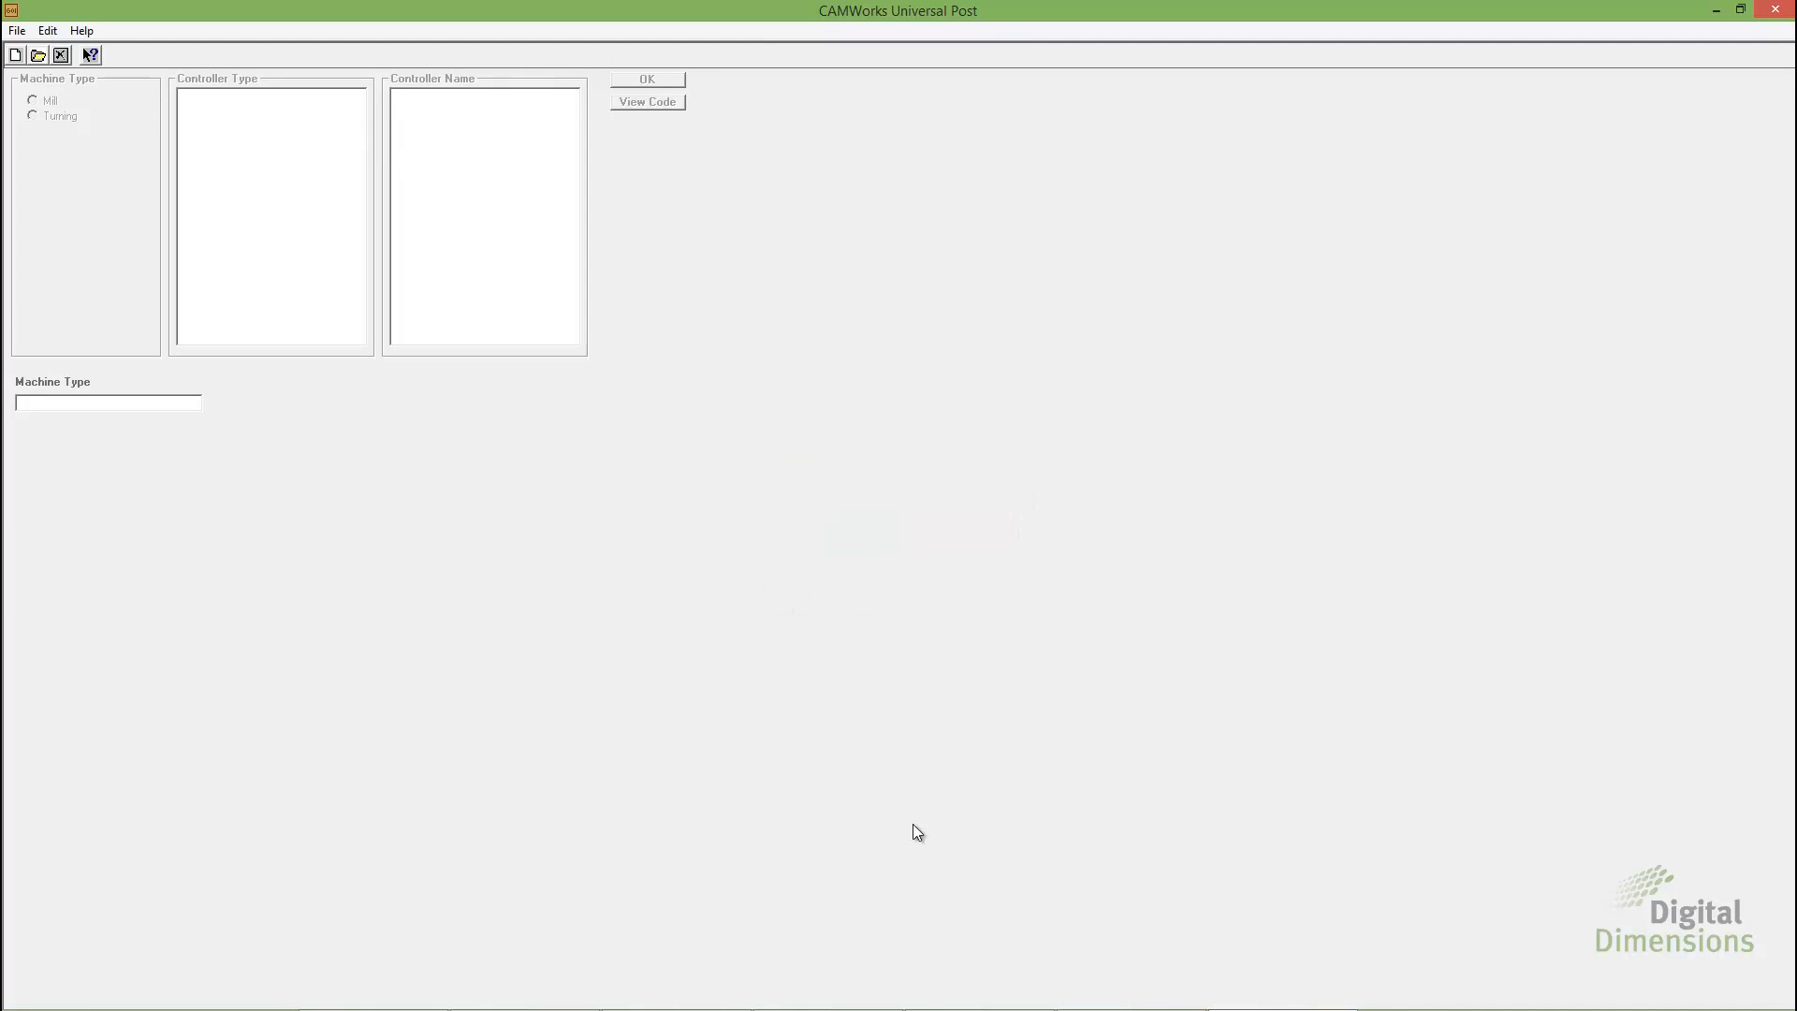
Switch to SolidWorks and reload C:\Posts\HAAS.ctl as the post processor of the Haas VF-2 machine
{"action": "left_click", "coordinate": [828, 998]}
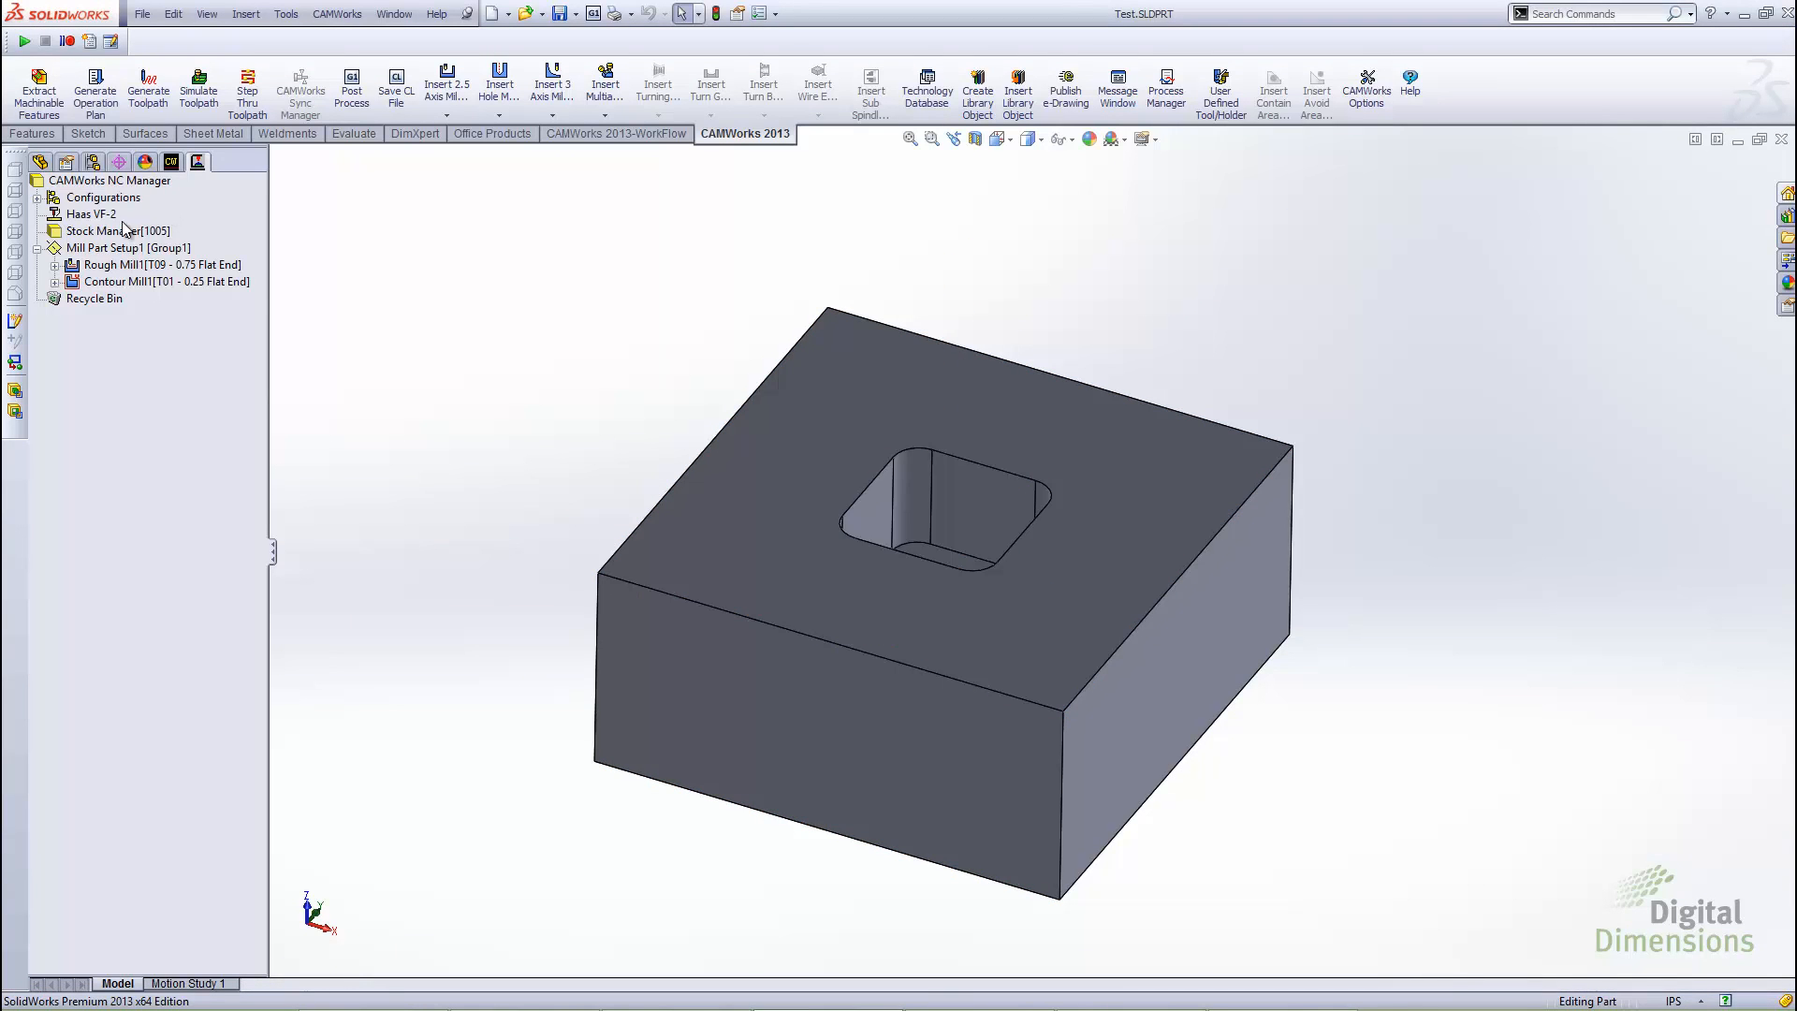
{"action": "double_click", "coordinate": [99, 215]}
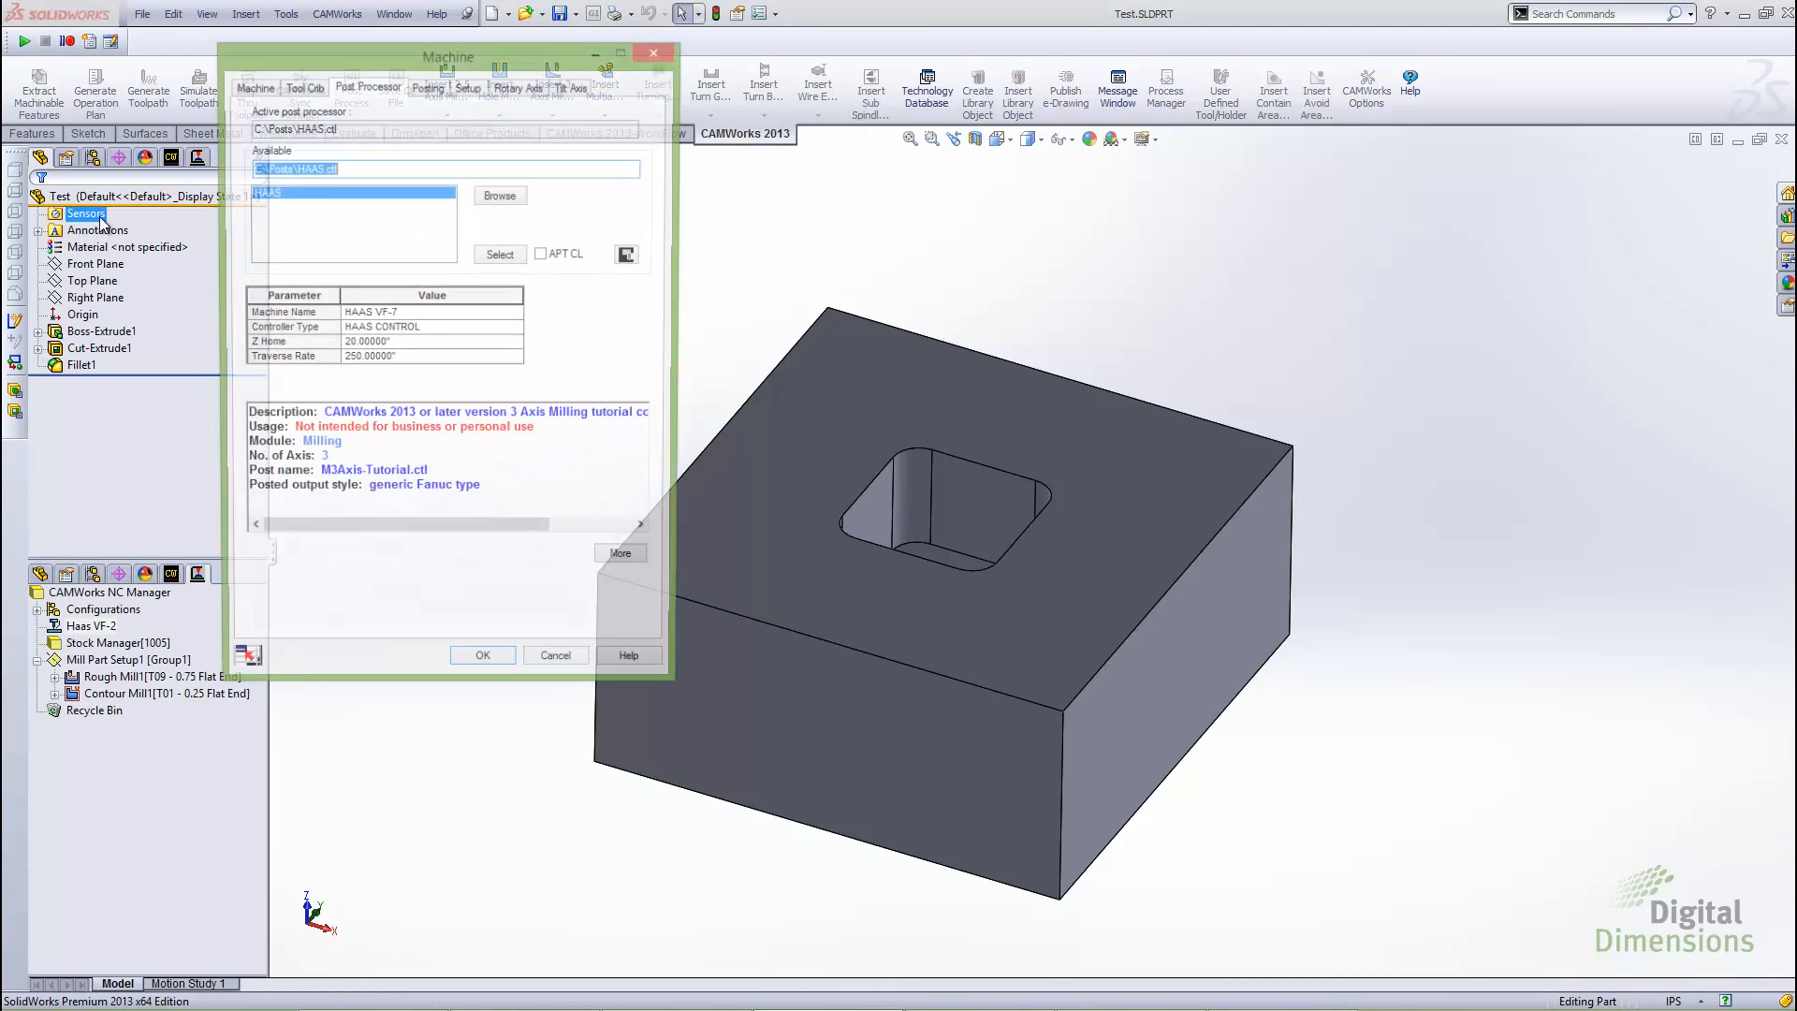
{"action": "left_click", "coordinate": [496, 194]}
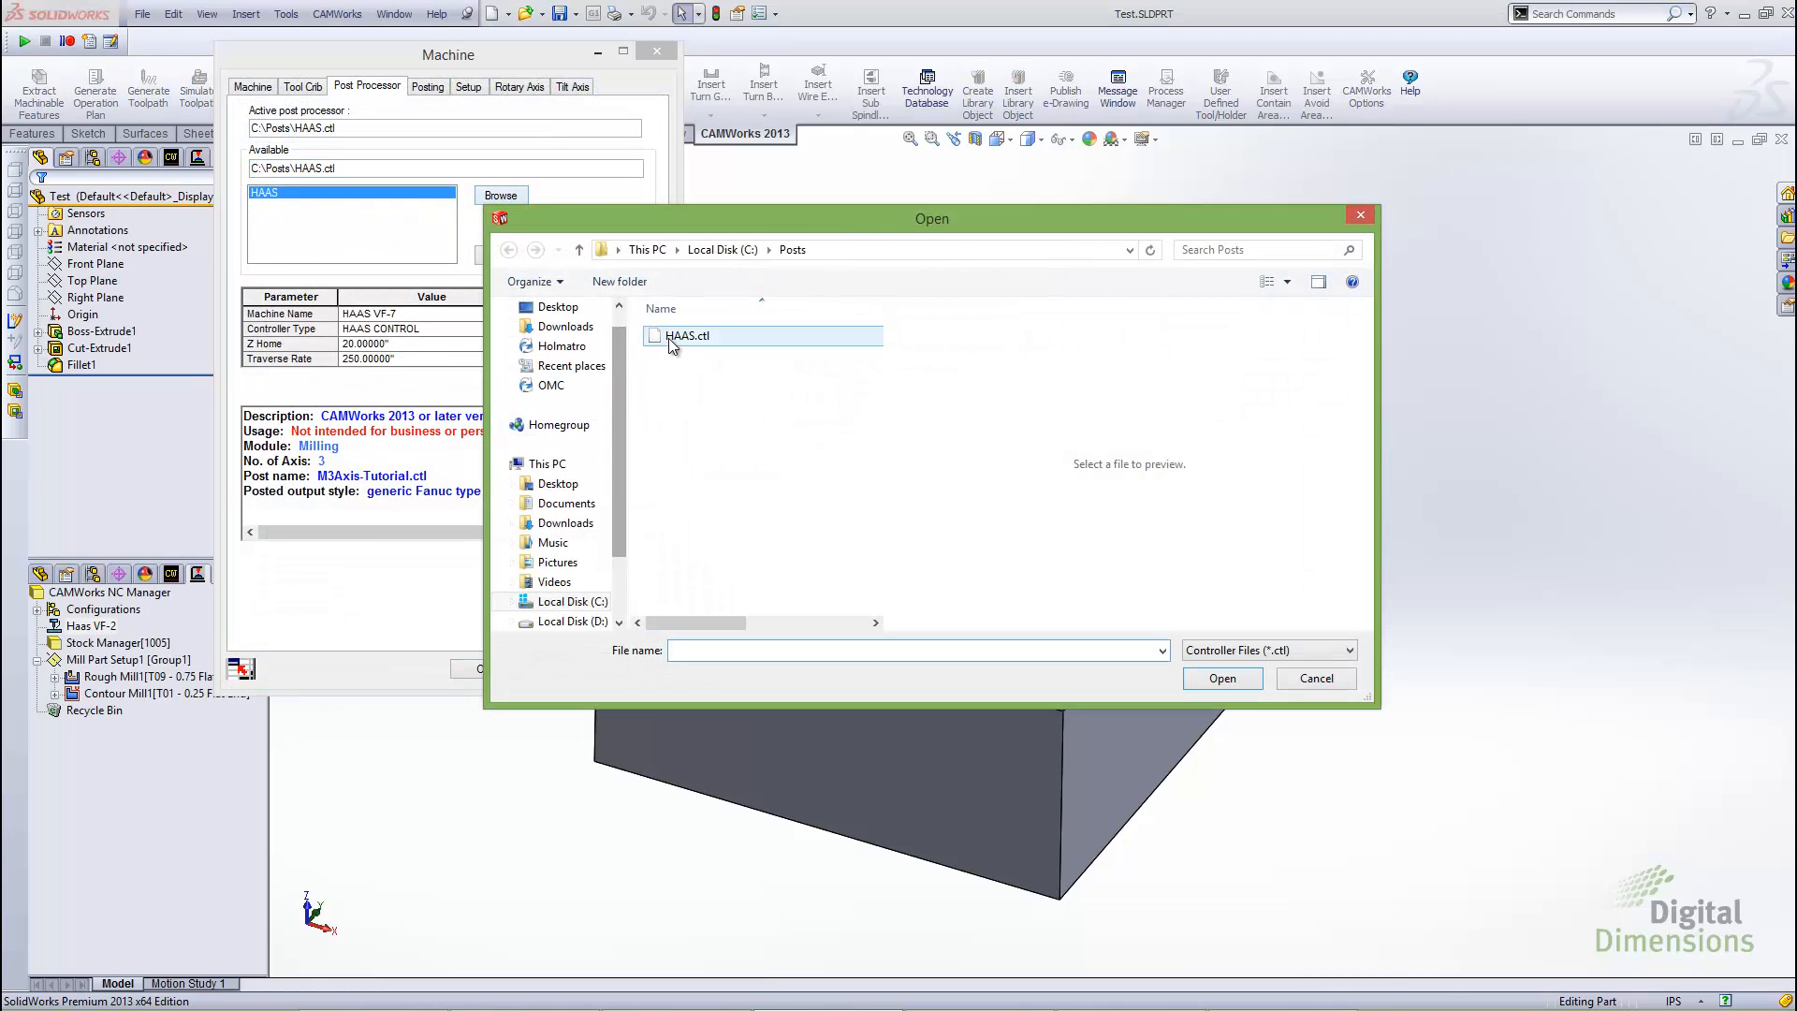
{"action": "left_click", "coordinate": [683, 335]}
{"action": "left_click", "coordinate": [1217, 678]}
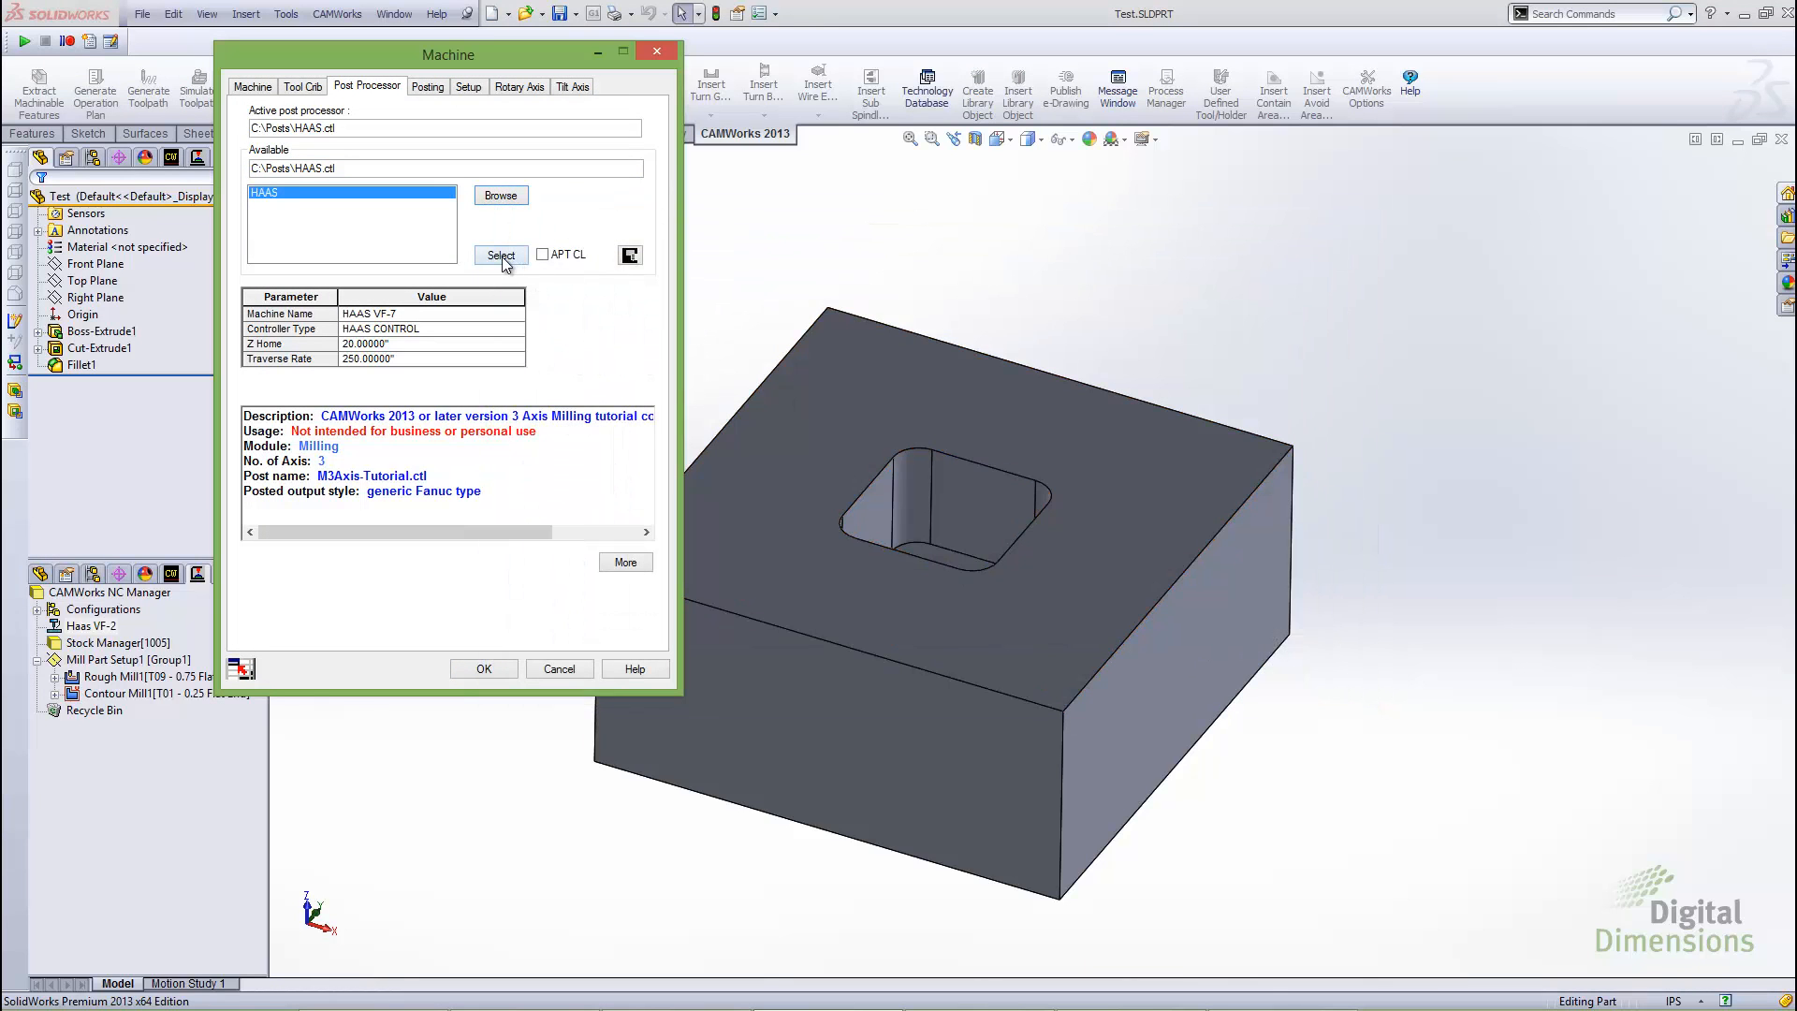
{"action": "left_click", "coordinate": [483, 671]}
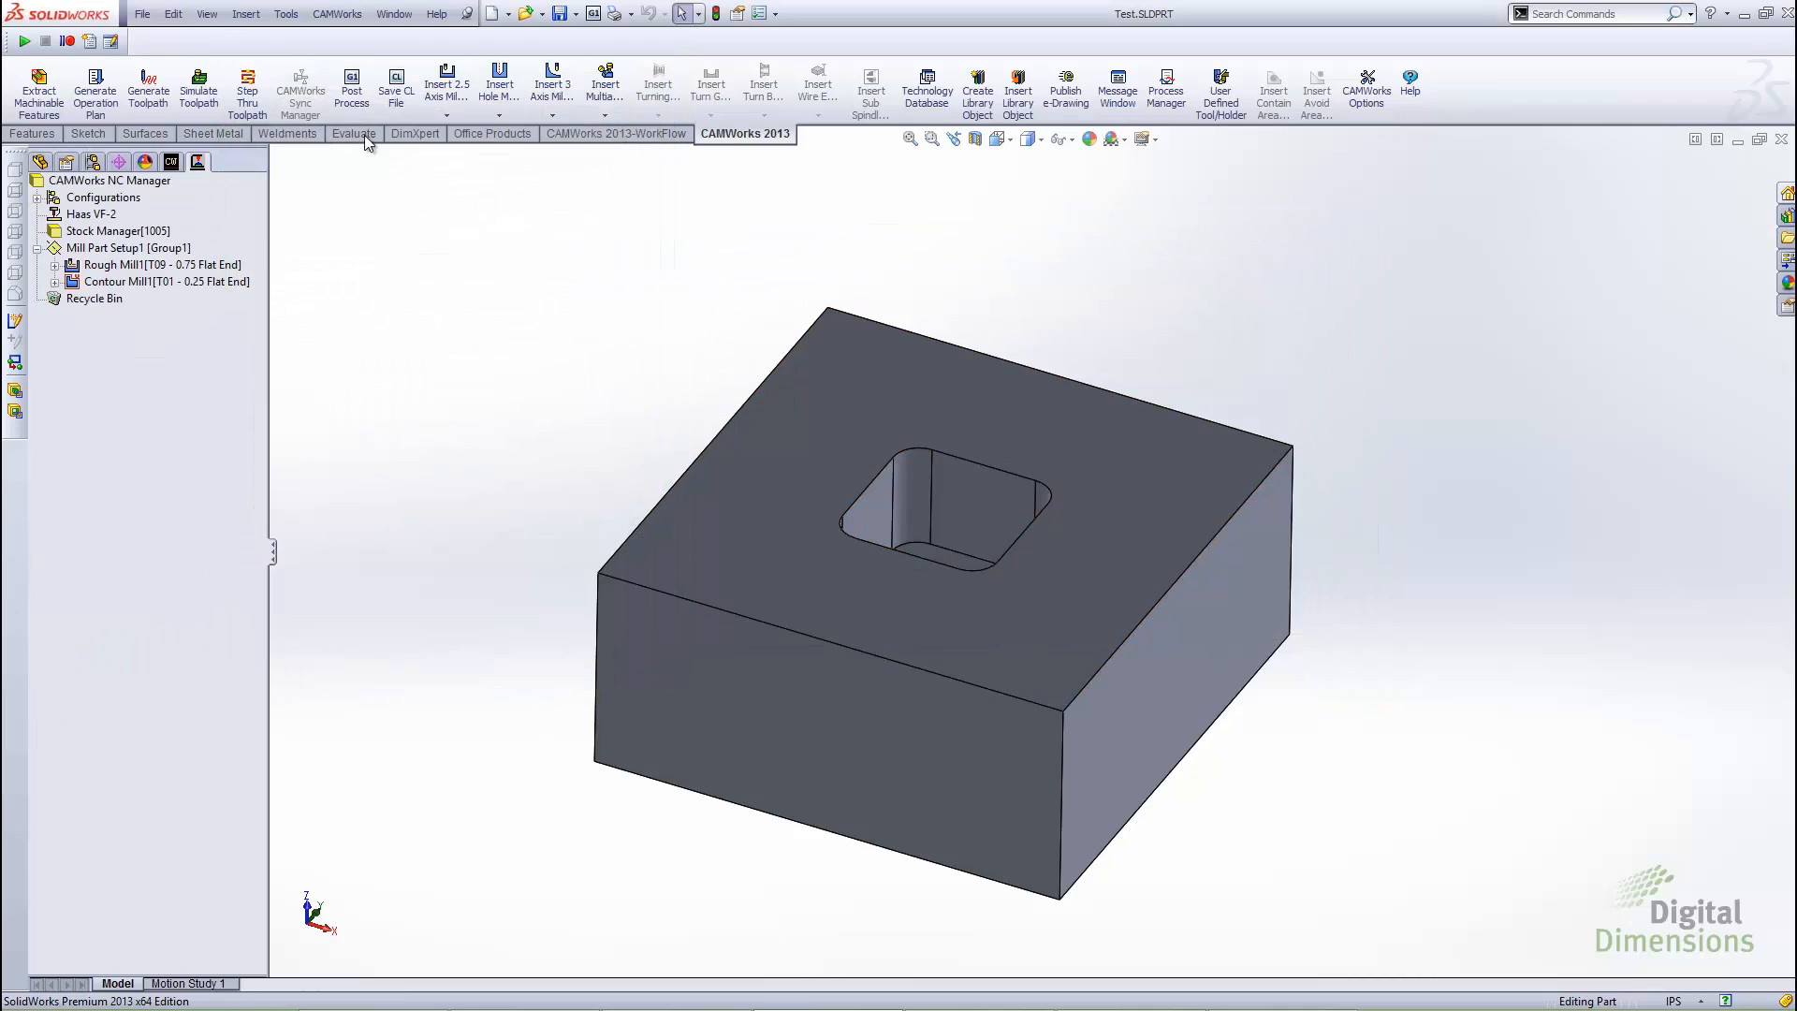
Post process the part to Test.nc on the desktop, replacing the existing file, and generate the NC code with the recompiled post
{"action": "left_click", "coordinate": [349, 103]}
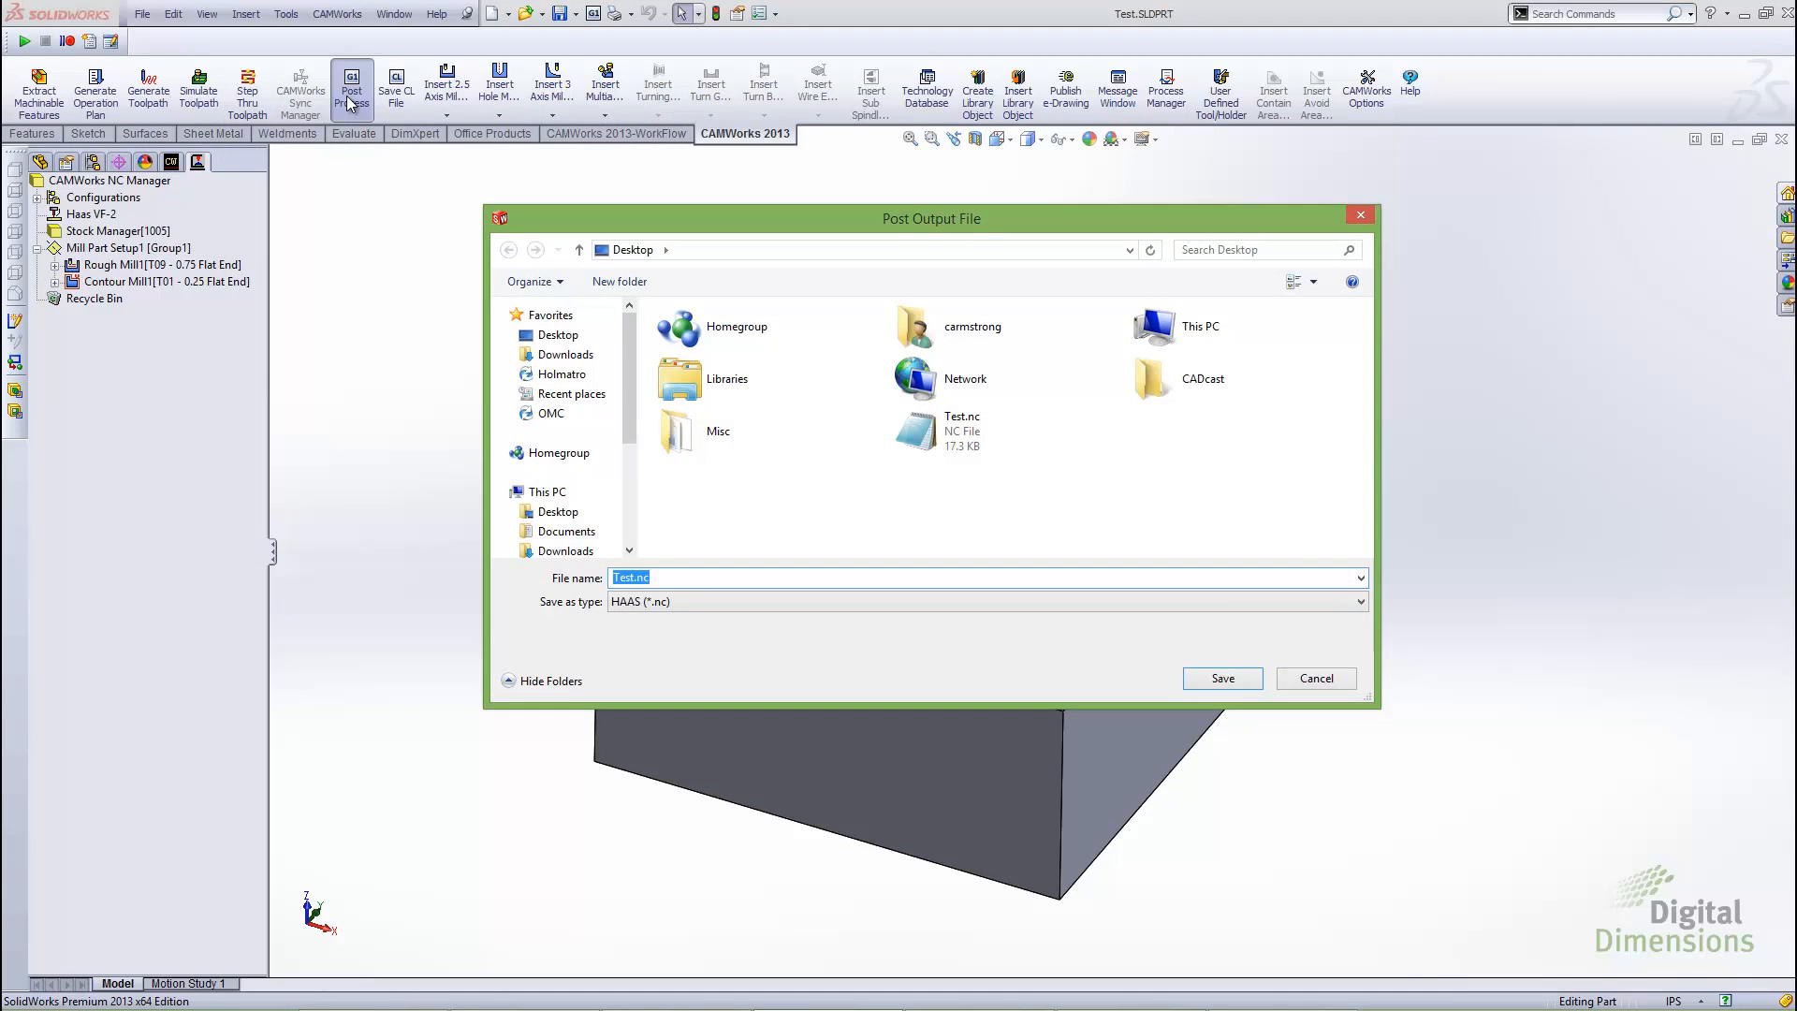
{"action": "left_click", "coordinate": [973, 438]}
{"action": "left_click", "coordinate": [1219, 680]}
{"action": "left_click", "coordinate": [969, 519]}
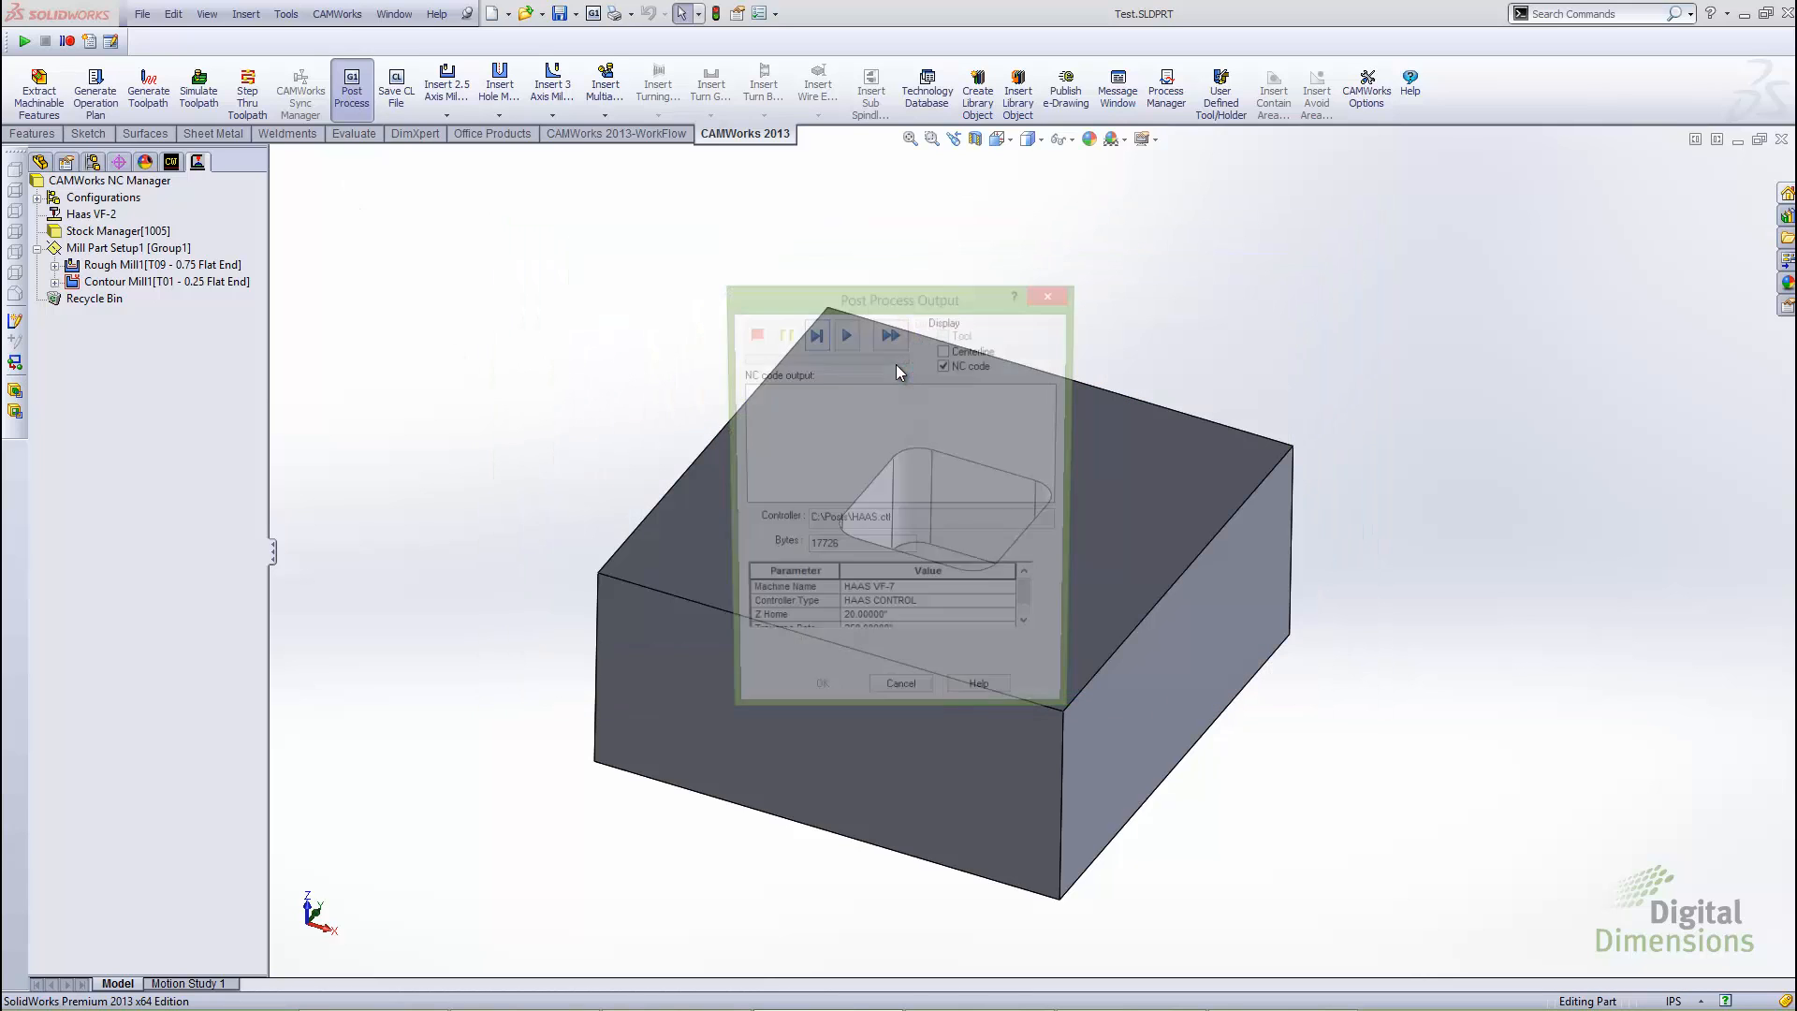
{"action": "left_click", "coordinate": [845, 337]}
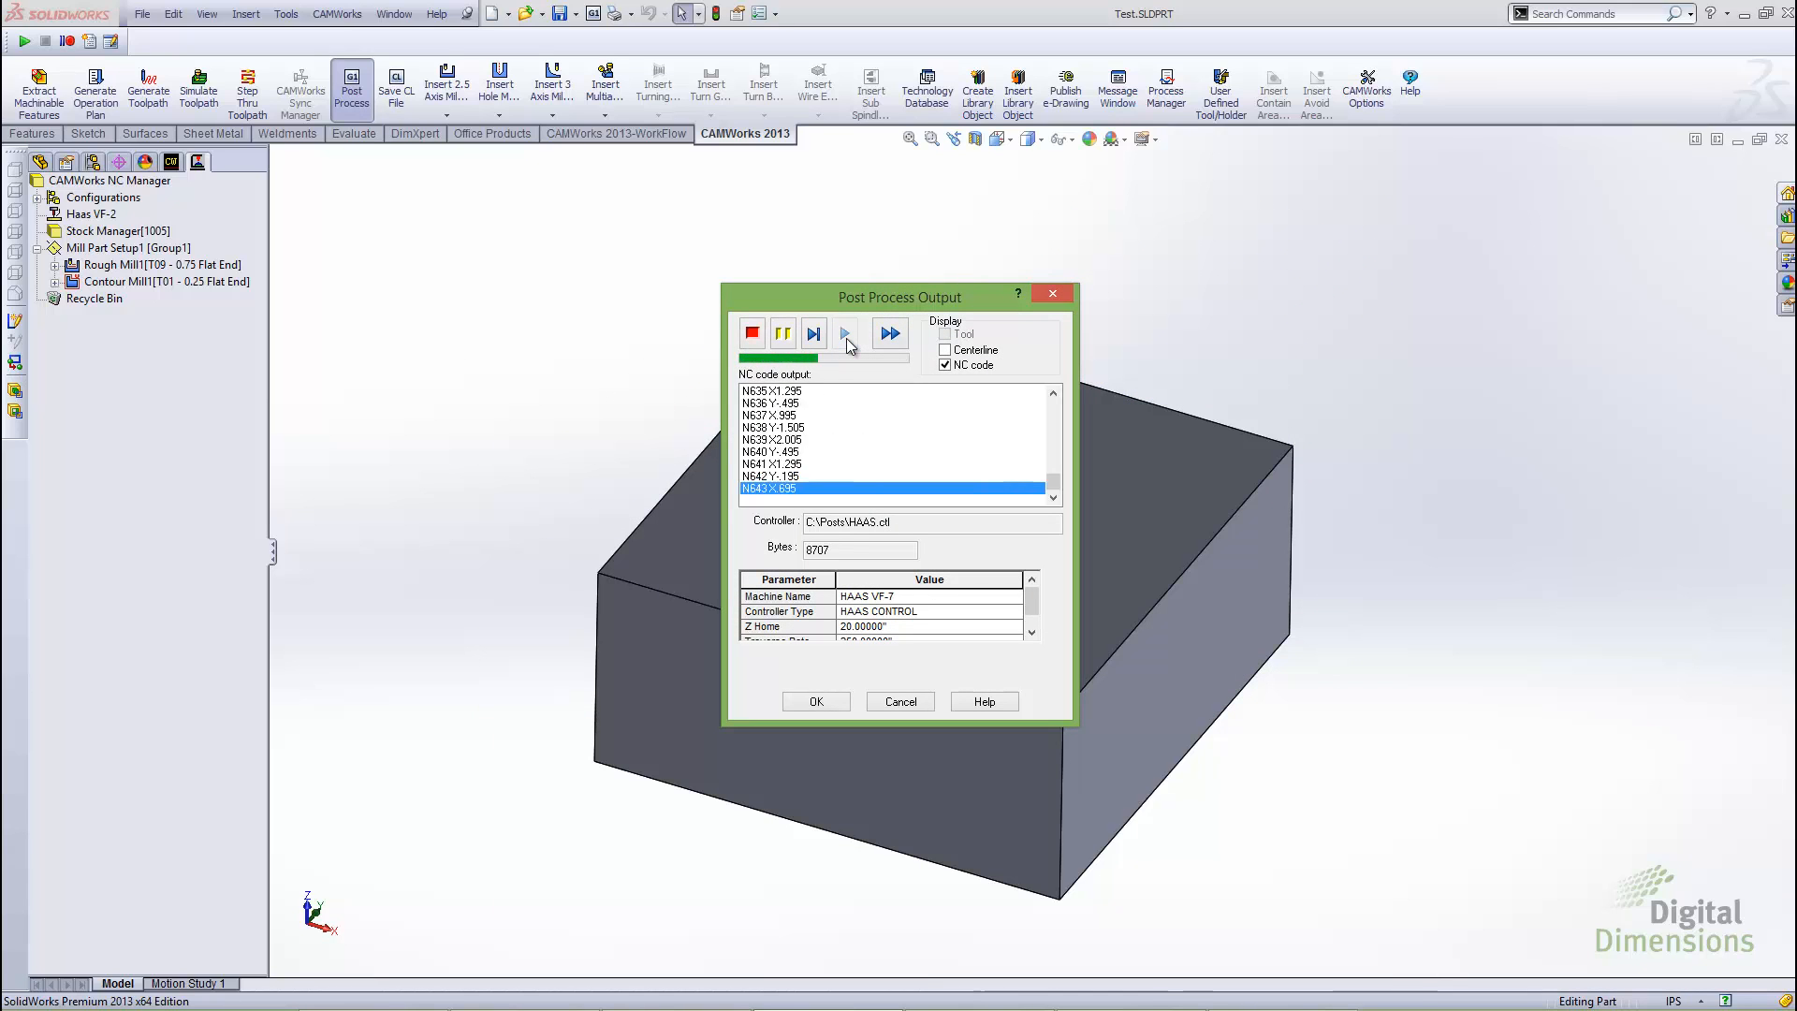
{"action": "left_click", "coordinate": [814, 702]}
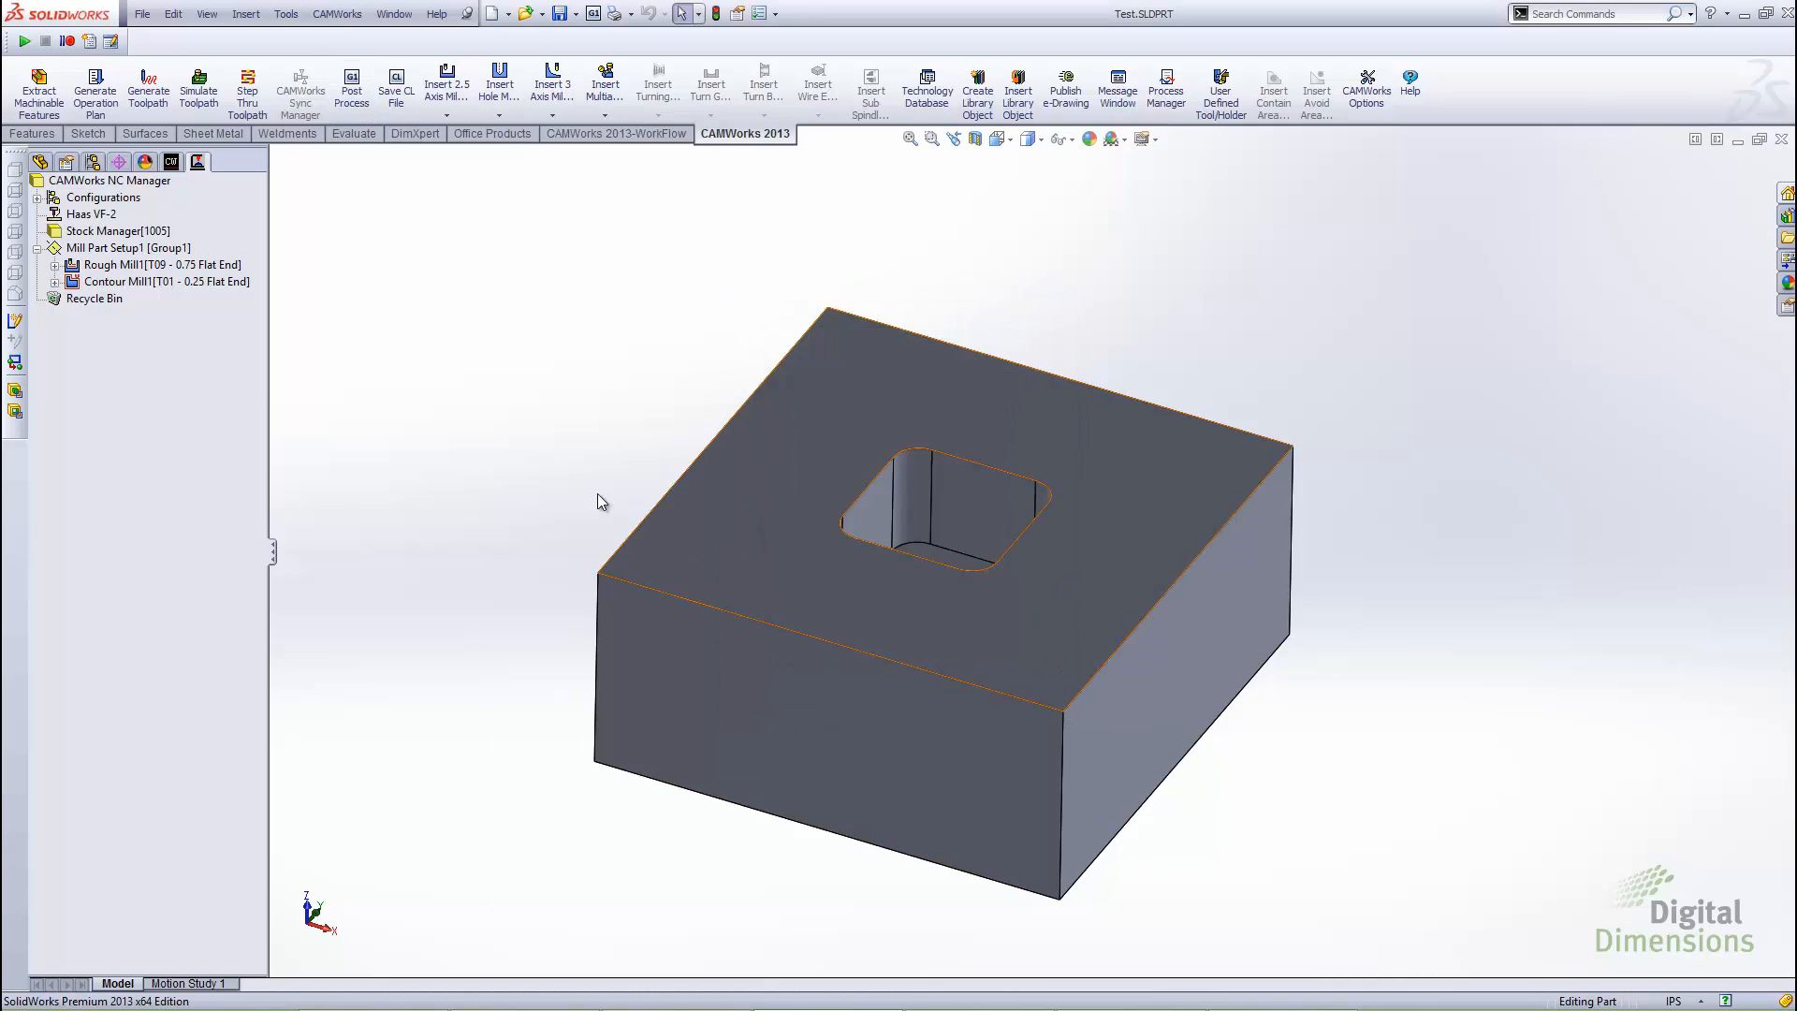
Open Test.nc from the desktop in Notepad and examine the tool list's station, diameter and description columns
{"action": "key", "text": "alt+Tab"}
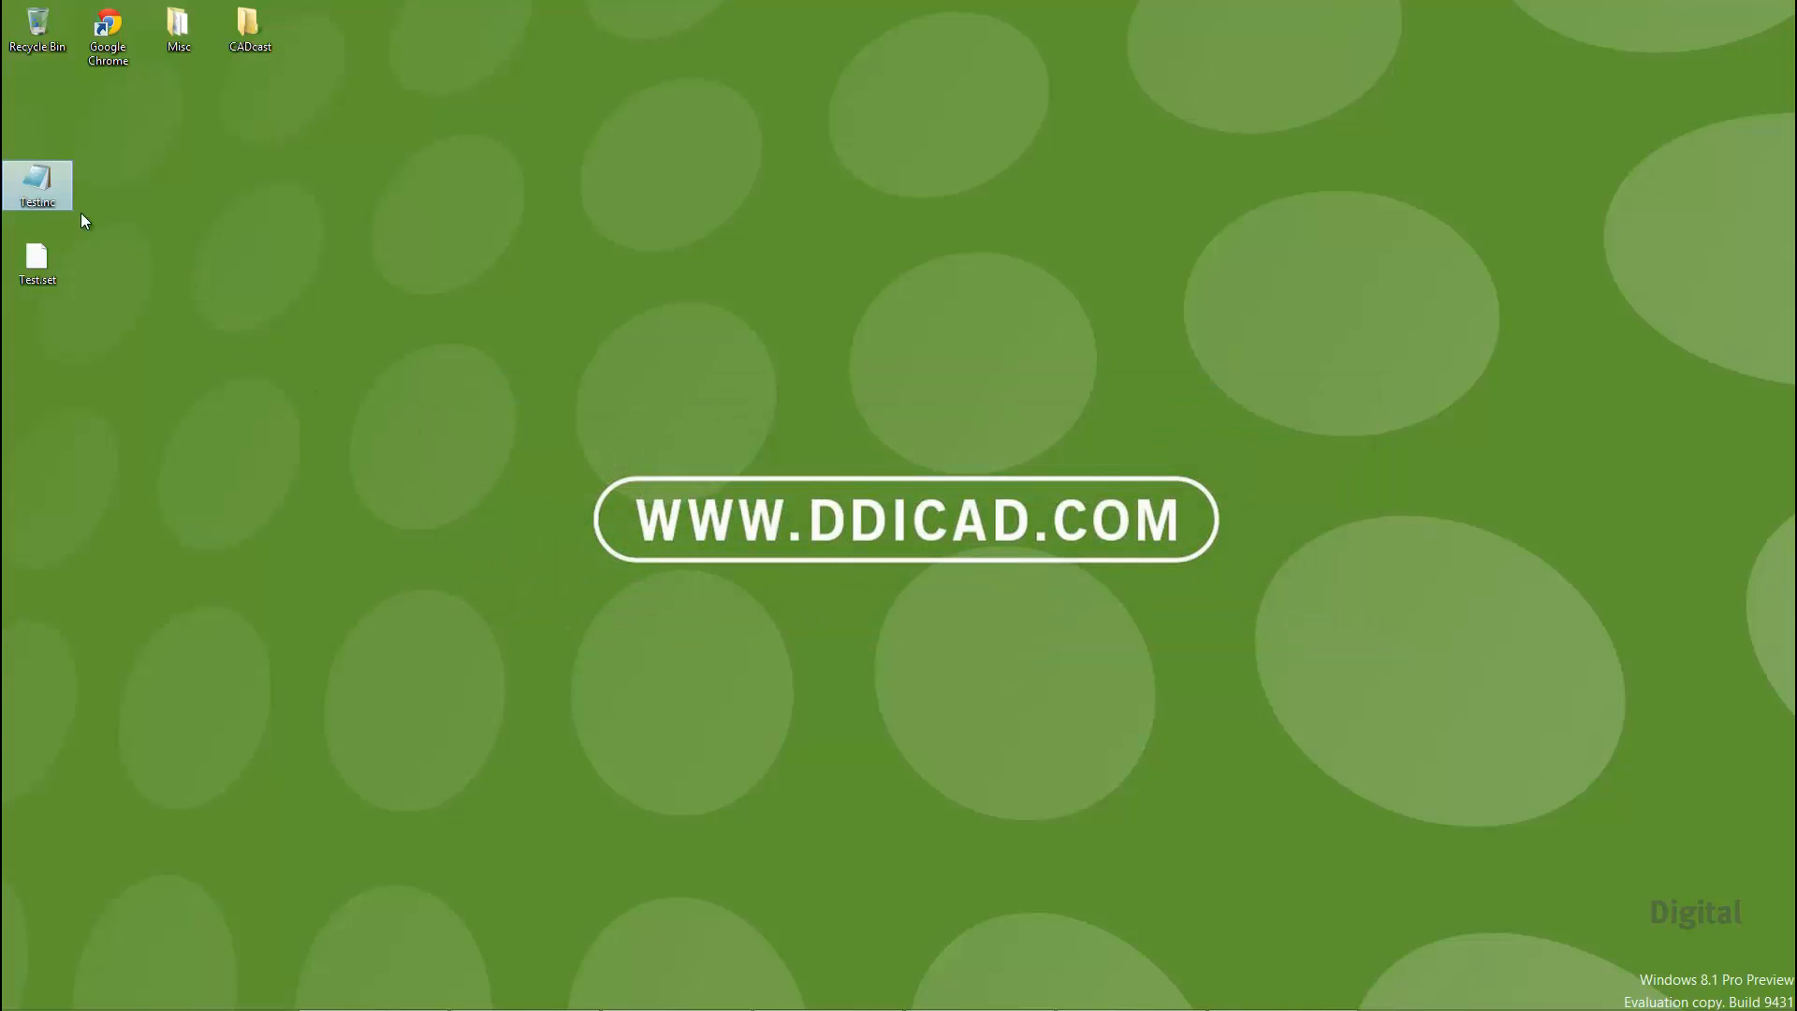
{"action": "double_click", "coordinate": [50, 181]}
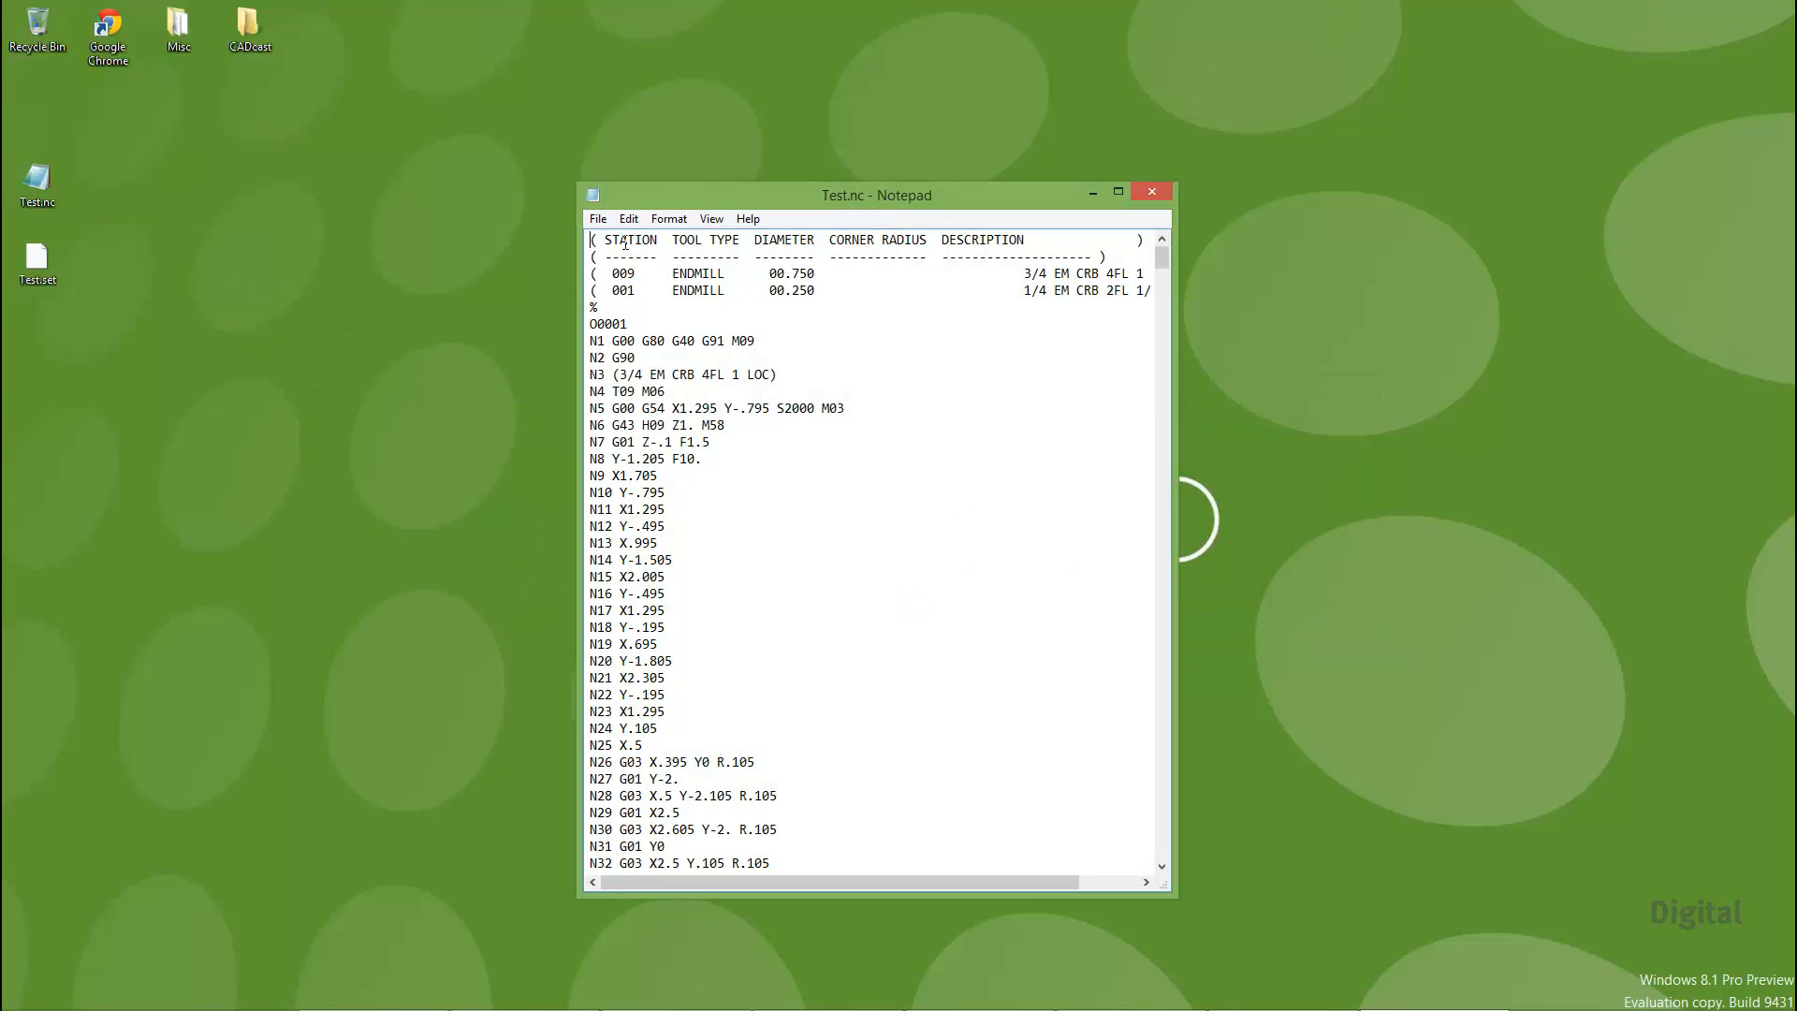
{"action": "left_click_drag", "start_coordinate": [612, 273], "coordinate": [651, 274]}
{"action": "left_click_drag", "start_coordinate": [762, 273], "coordinate": [838, 273]}
{"action": "left_click_drag", "start_coordinate": [1061, 880], "coordinate": [1120, 884]}
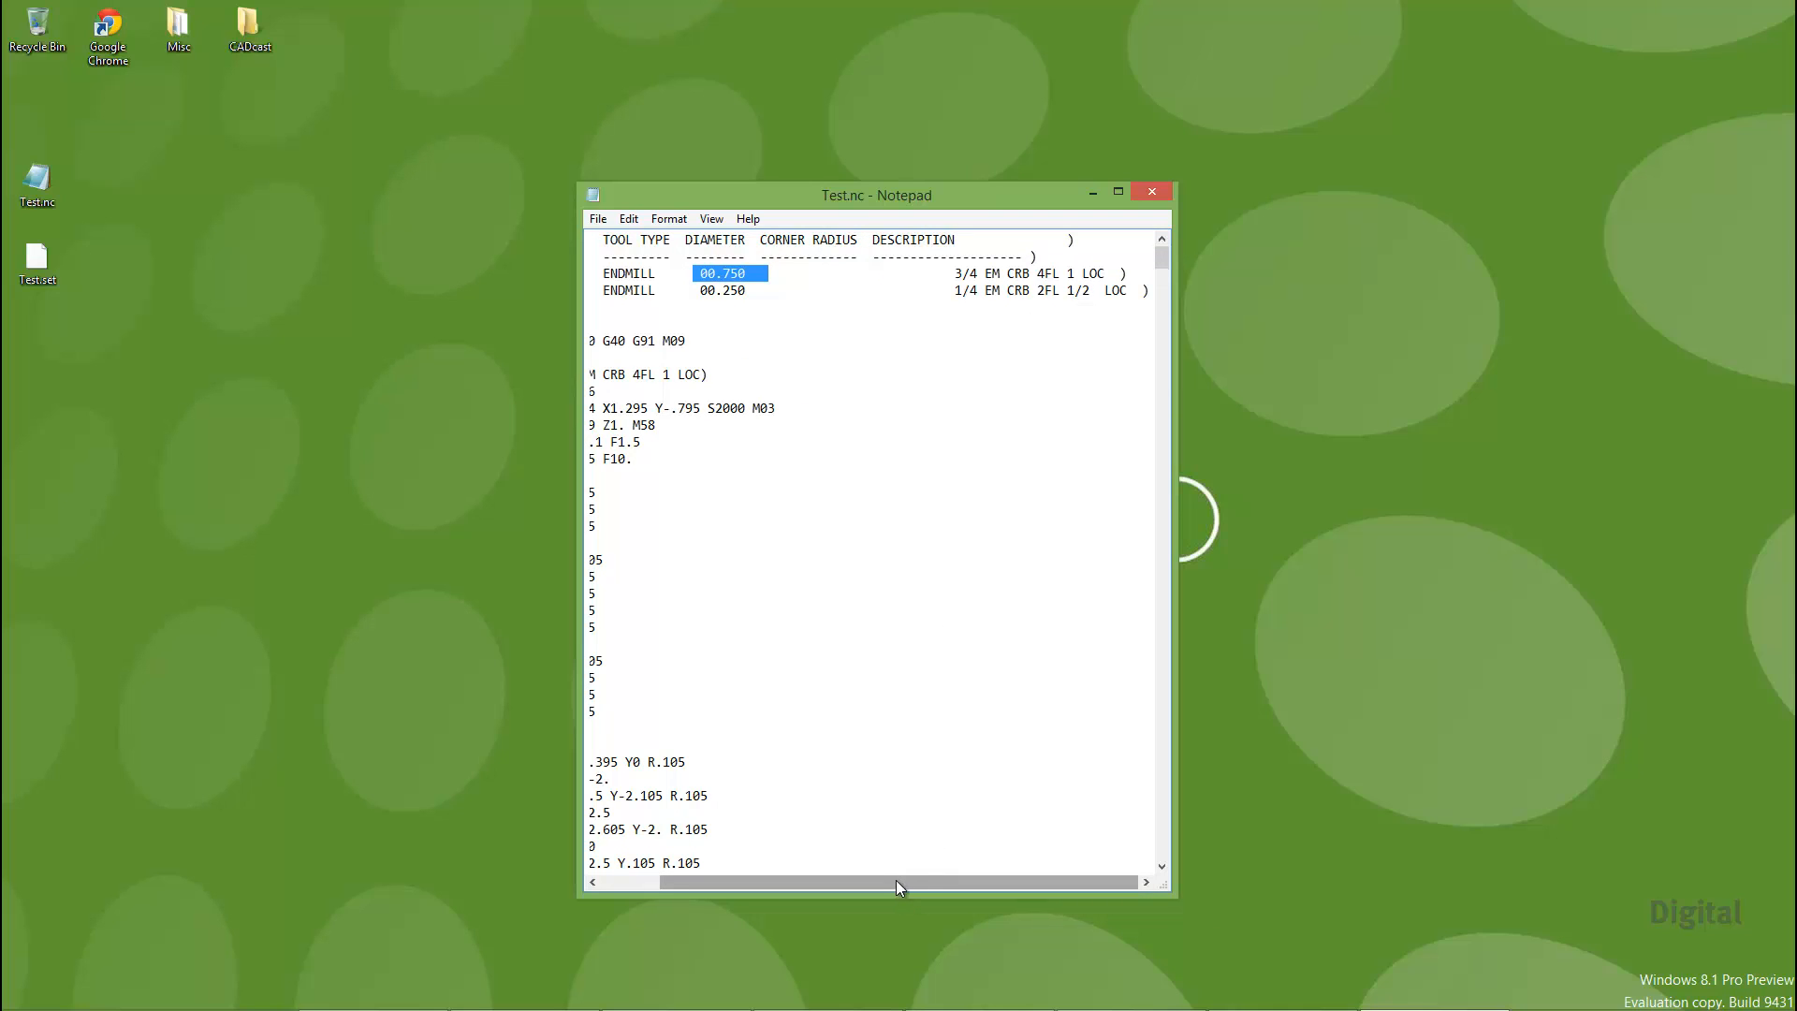
{"action": "left_click_drag", "start_coordinate": [896, 879], "coordinate": [779, 880]}
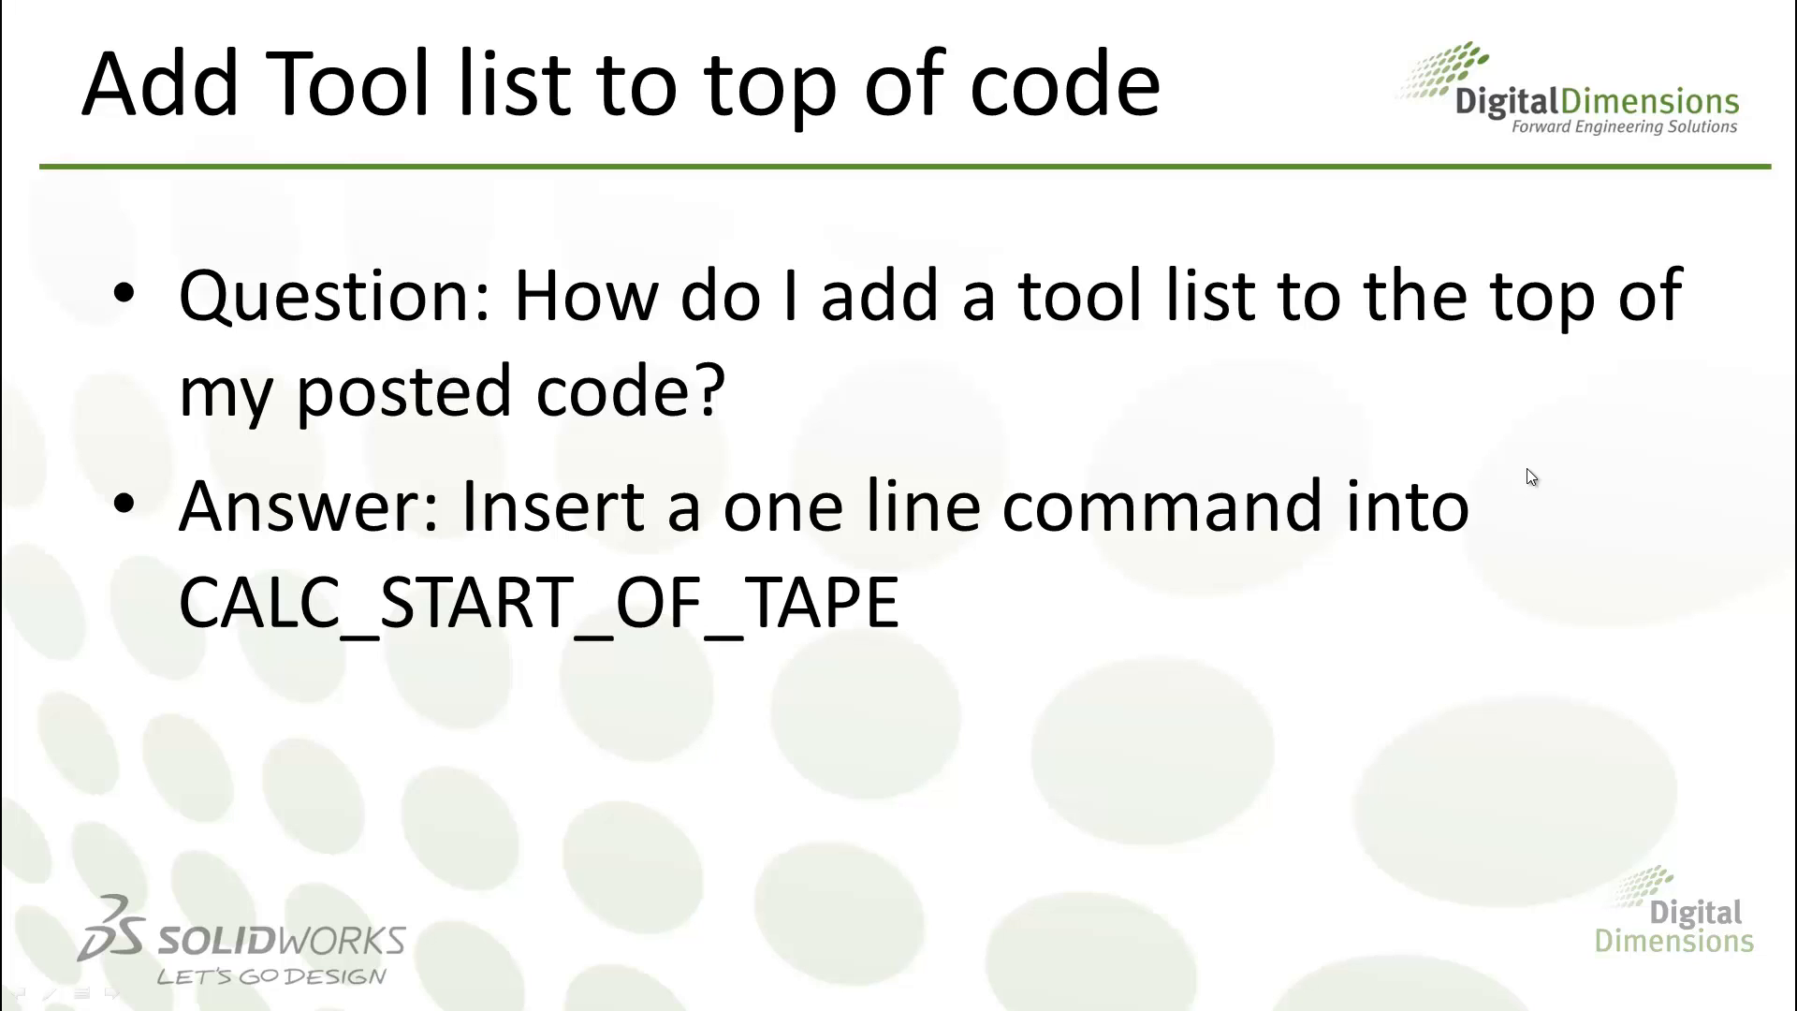
{"action": "left_click", "coordinate": [1526, 468]}
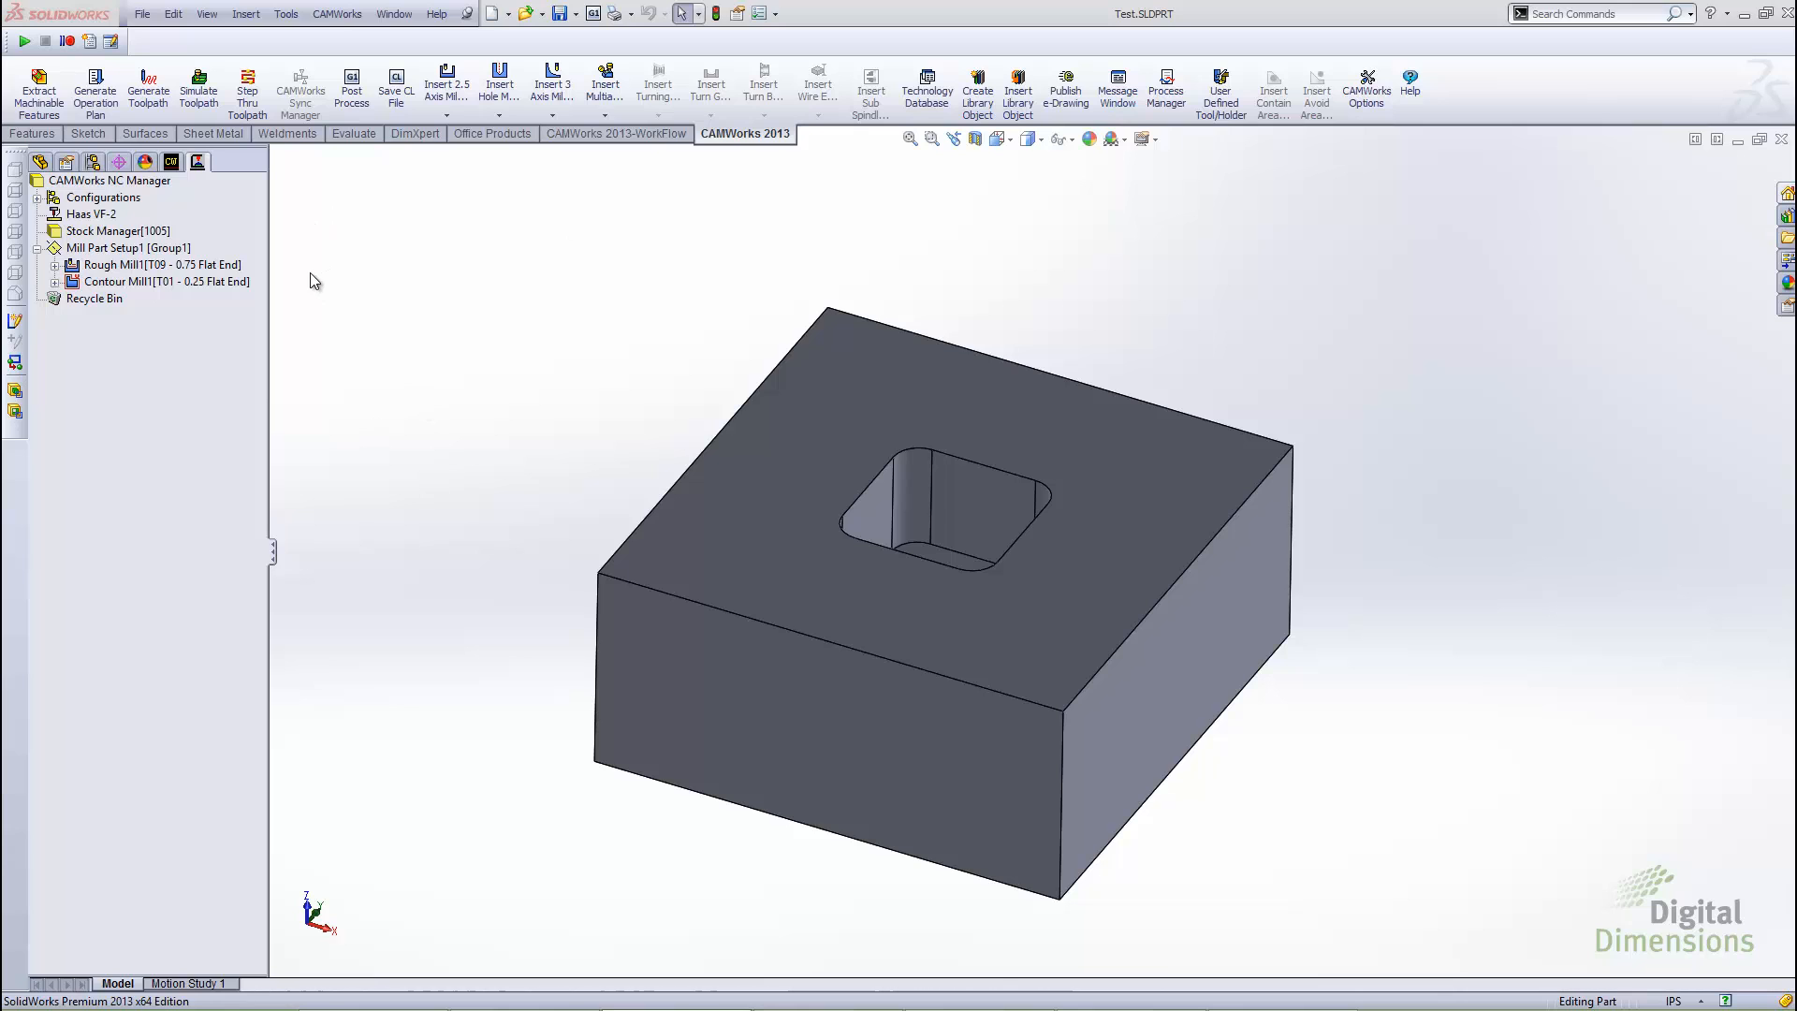
Post process the part once more, overwriting Test.nc on the desktop, and generate the full NC code
{"action": "left_click", "coordinate": [352, 91]}
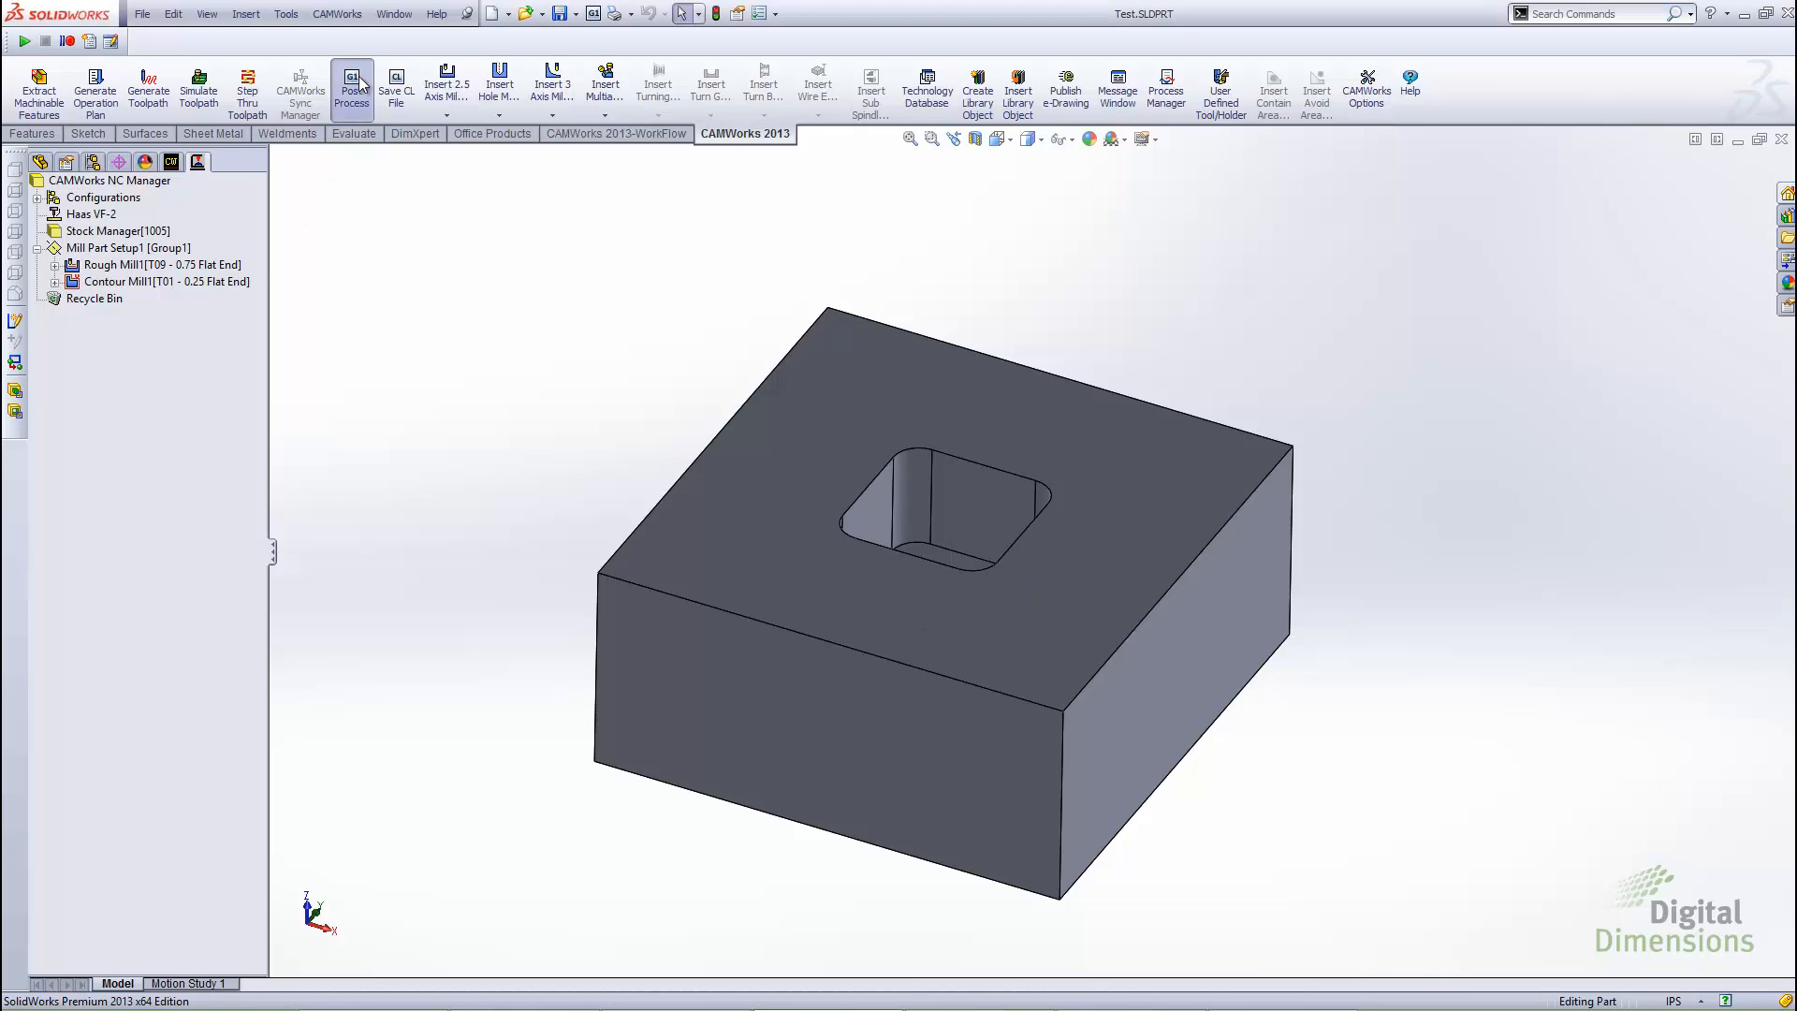
{"action": "left_click", "coordinate": [973, 431]}
{"action": "left_click", "coordinate": [1254, 674]}
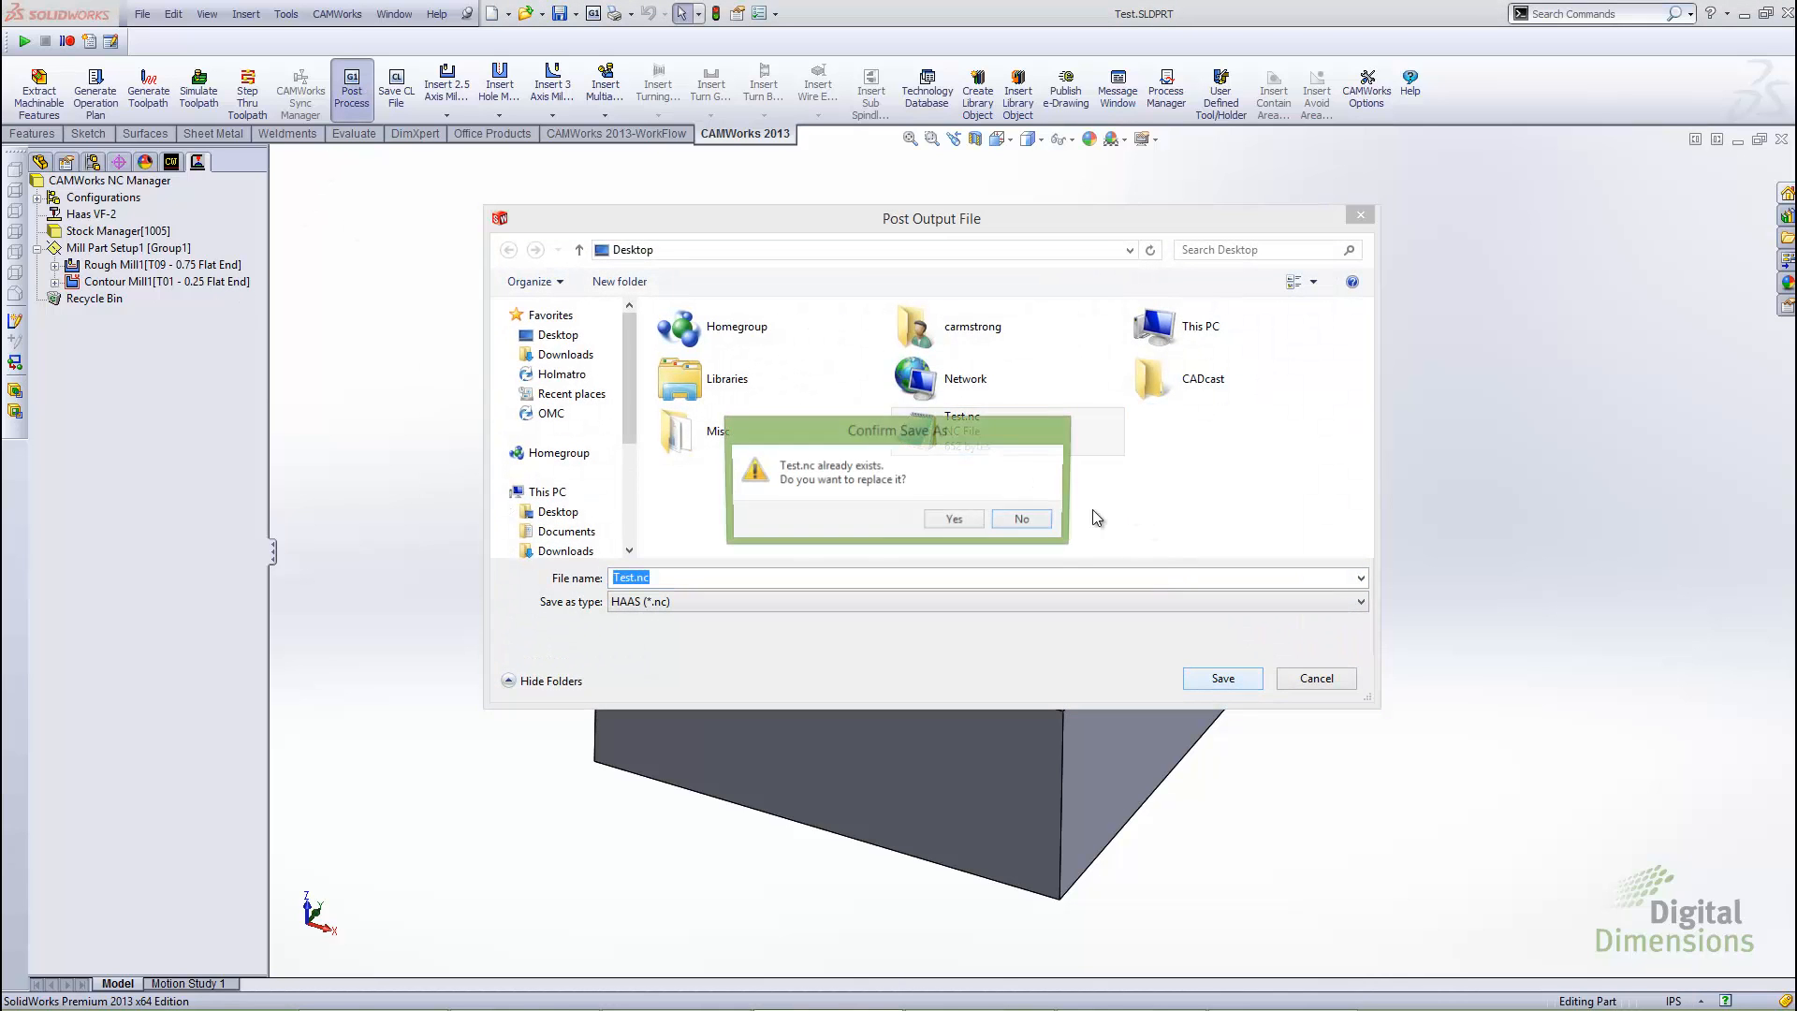
{"action": "left_click", "coordinate": [954, 516]}
{"action": "left_click", "coordinate": [847, 335]}
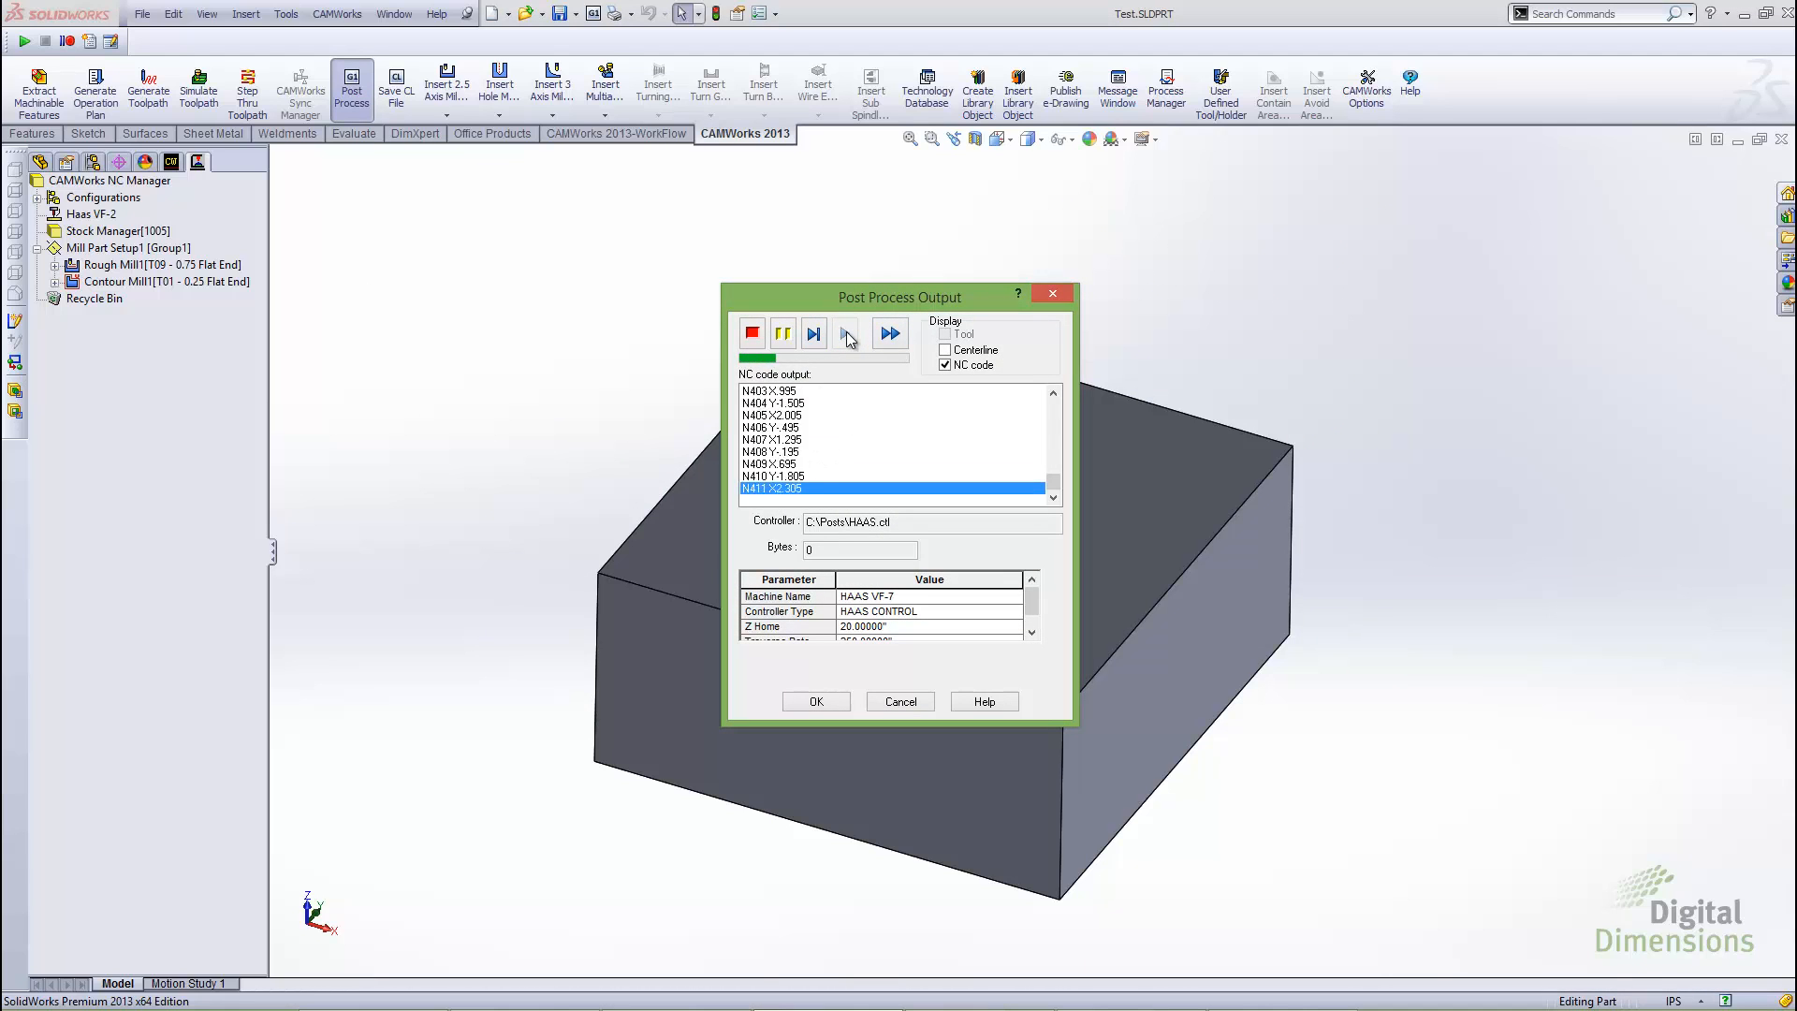
{"action": "left_click", "coordinate": [816, 701]}
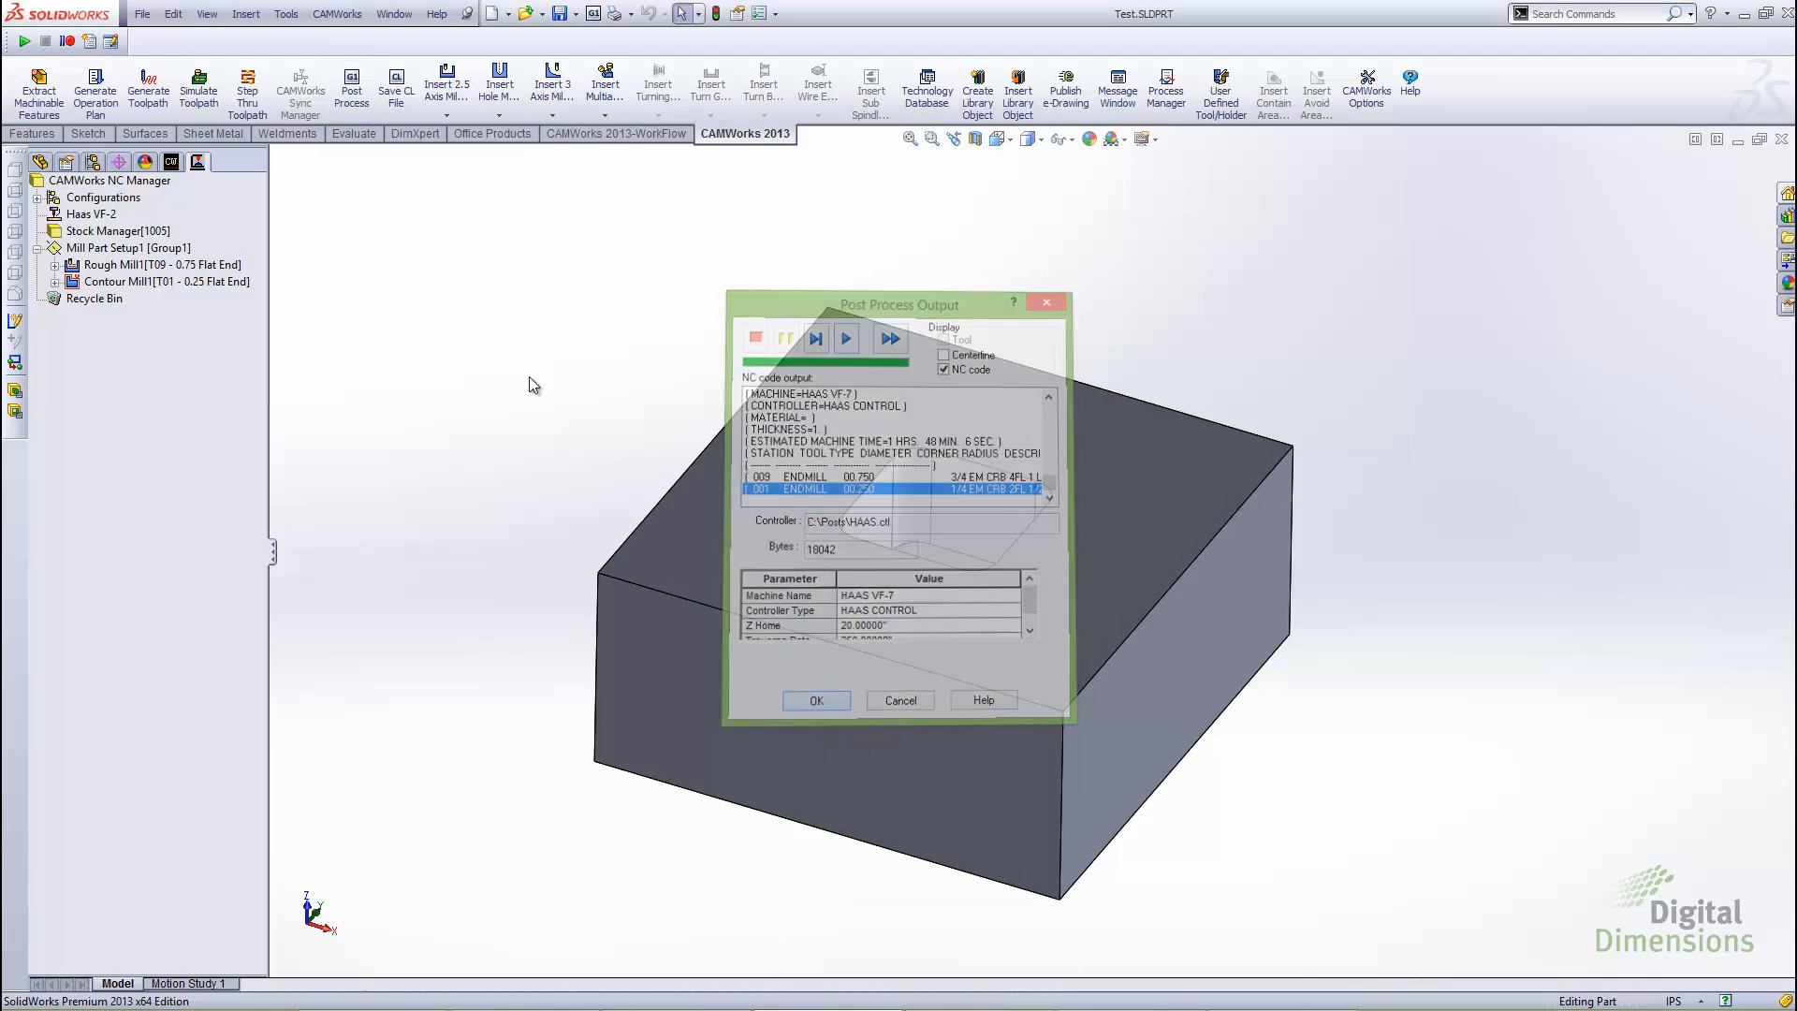
Open Test.nc from the desktop in a maximized Notepad window, examine the G-codes in lines N7 and N26, and close the file
{"action": "key", "text": "alt+Tab"}
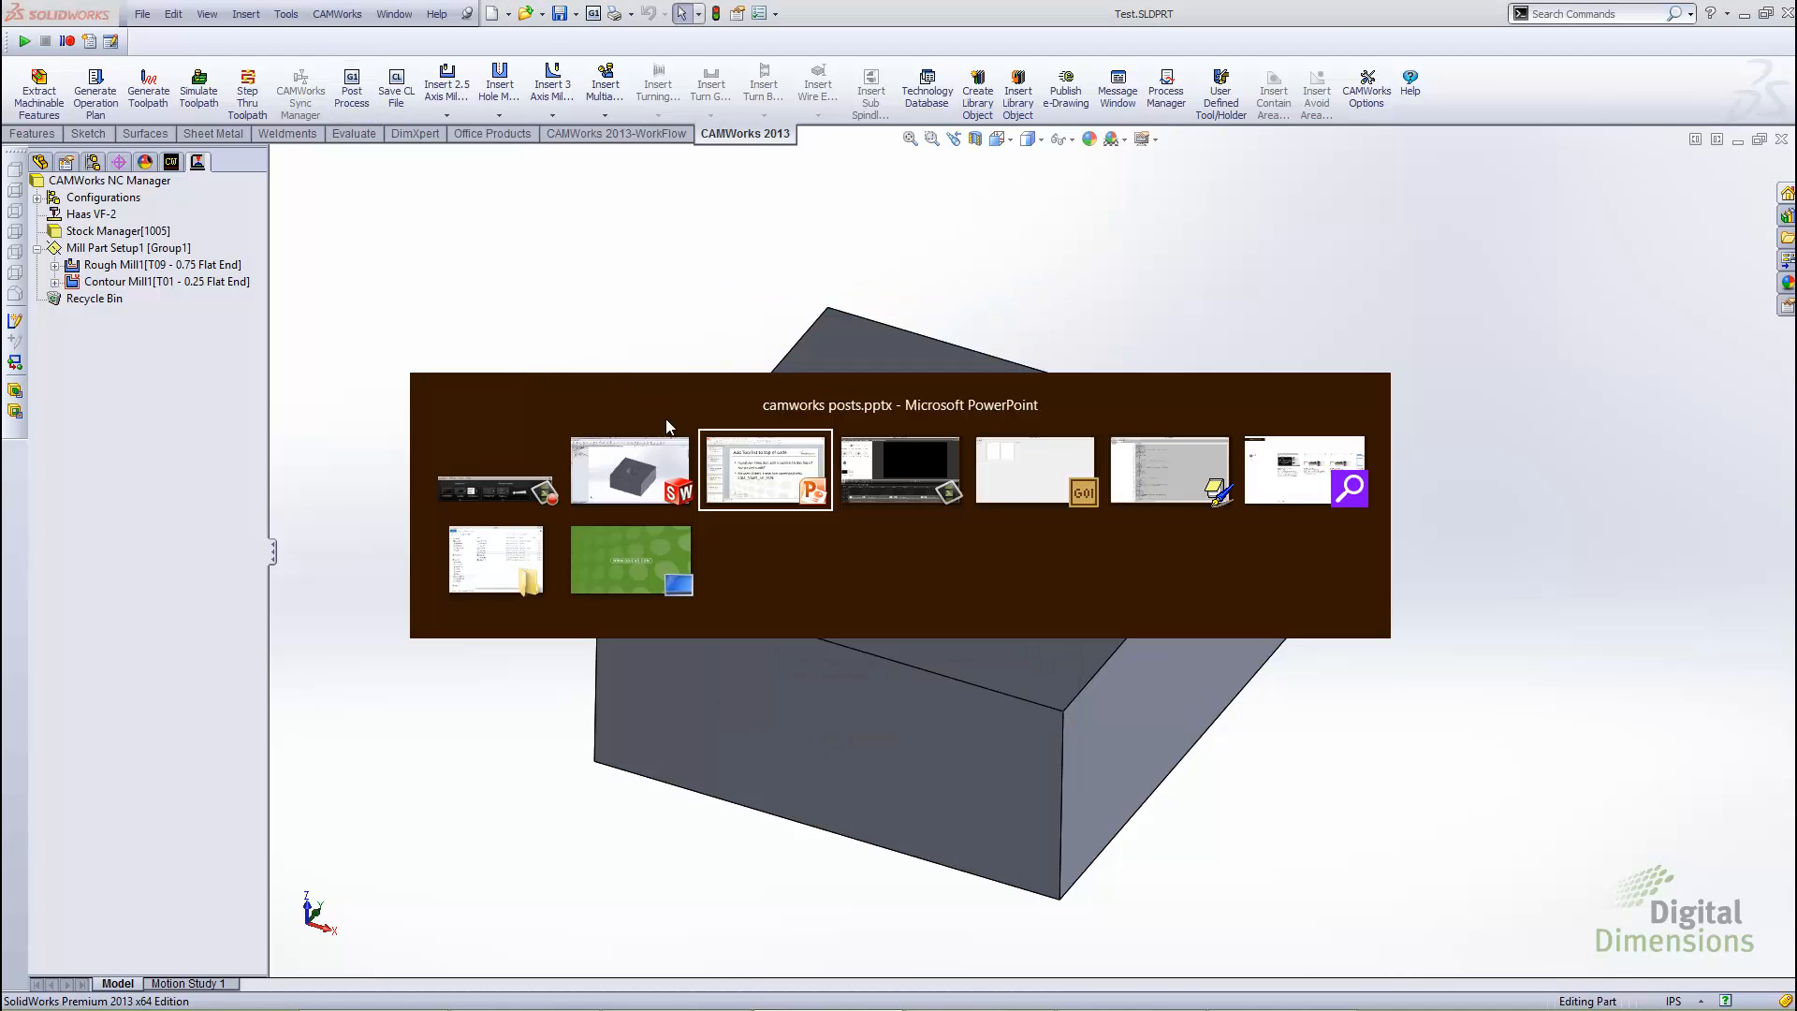
{"action": "left_click", "coordinate": [633, 552]}
{"action": "right_click", "coordinate": [49, 198]}
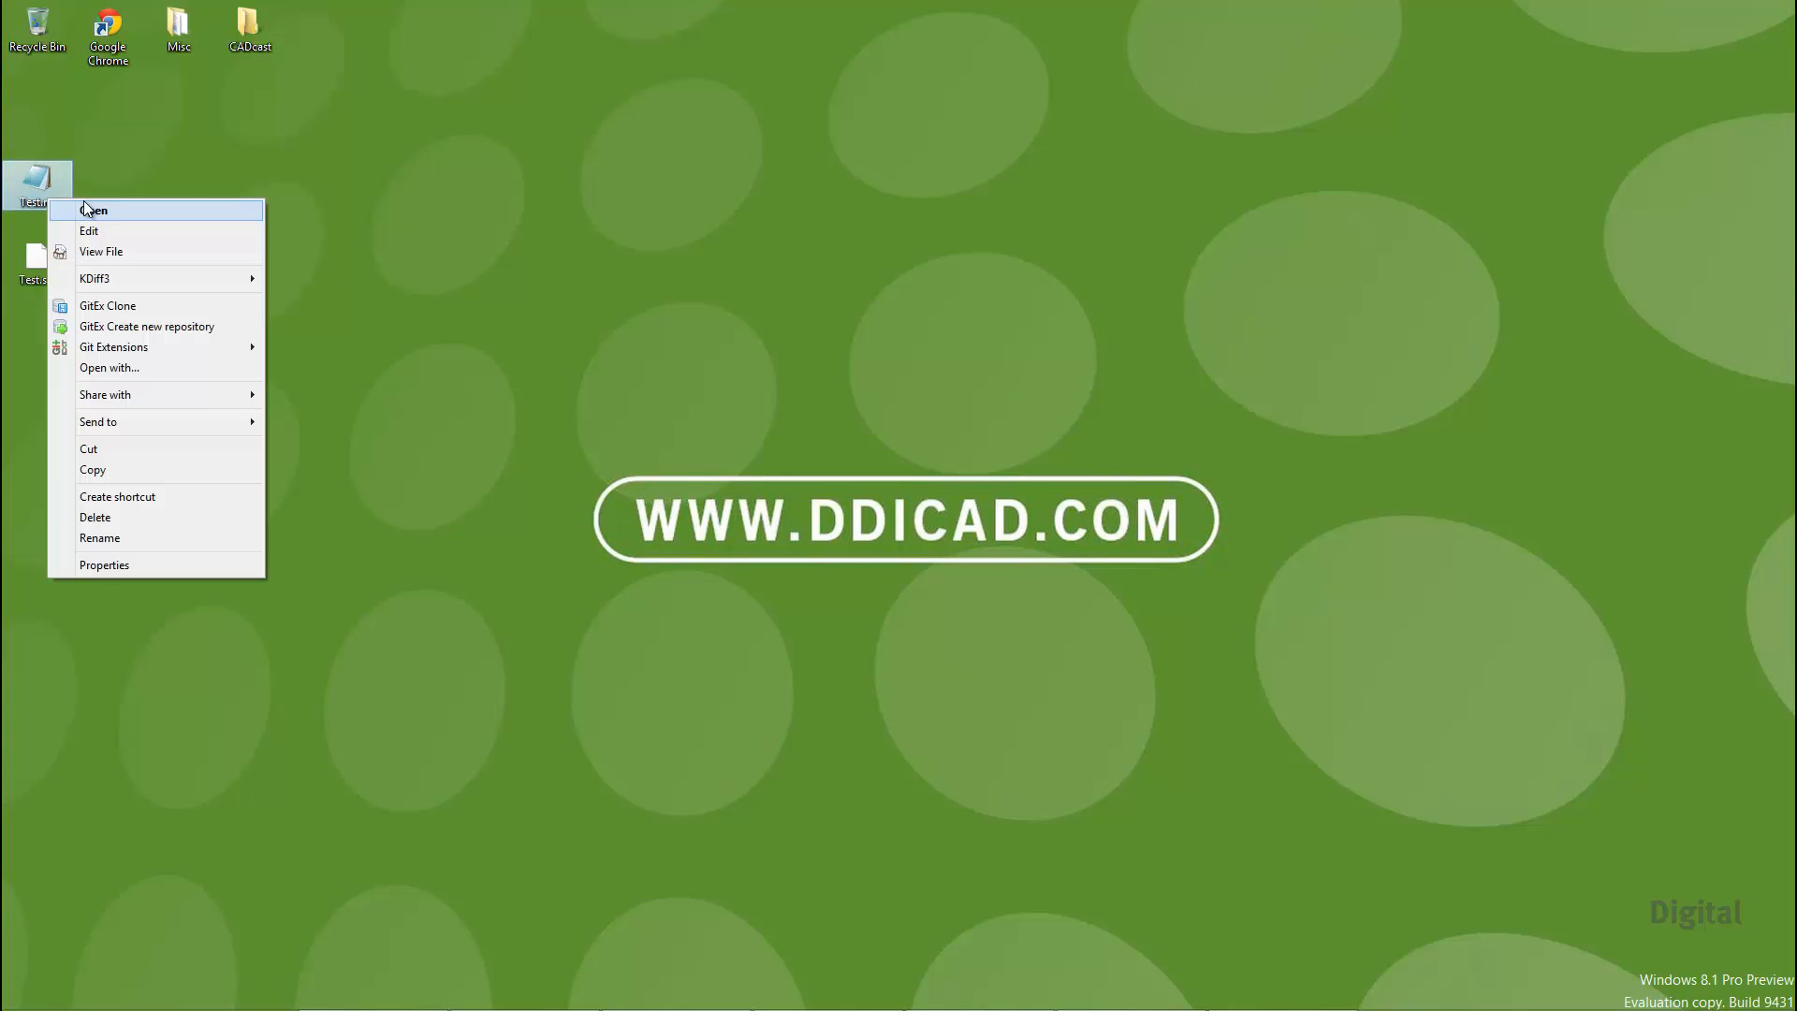
{"action": "left_click", "coordinate": [84, 209]}
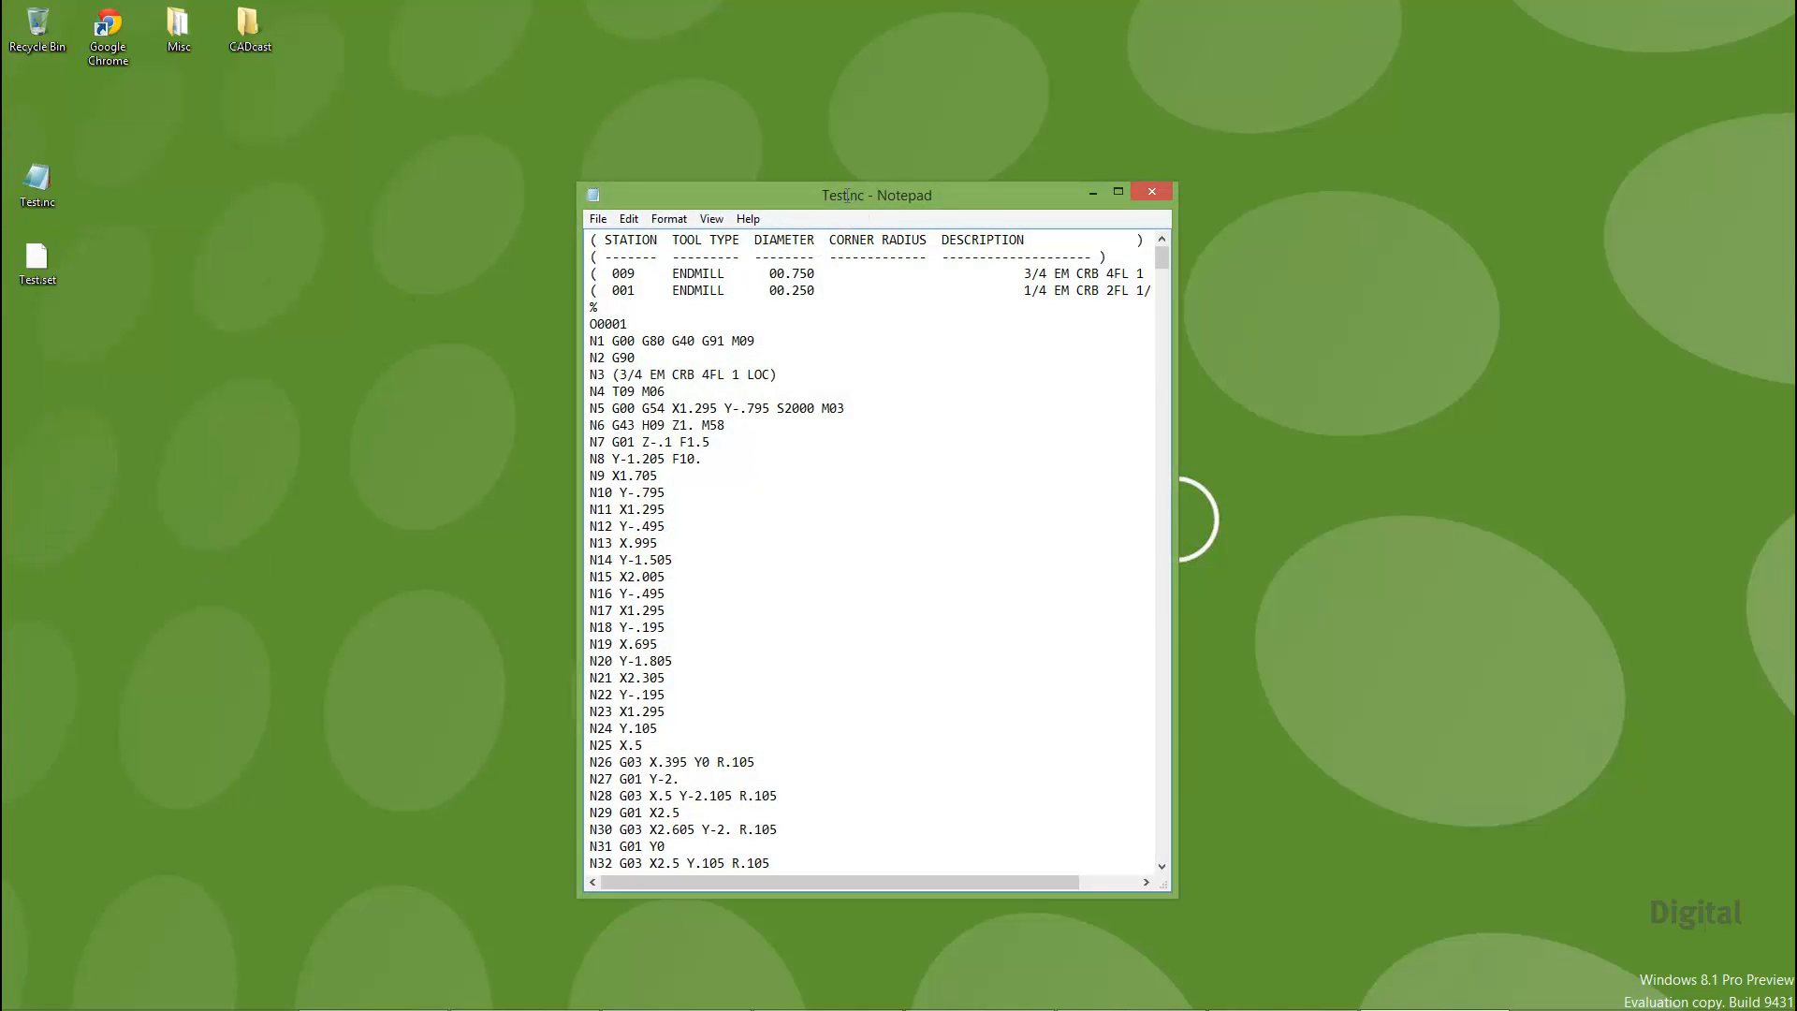
{"action": "double_click", "coordinate": [846, 195]}
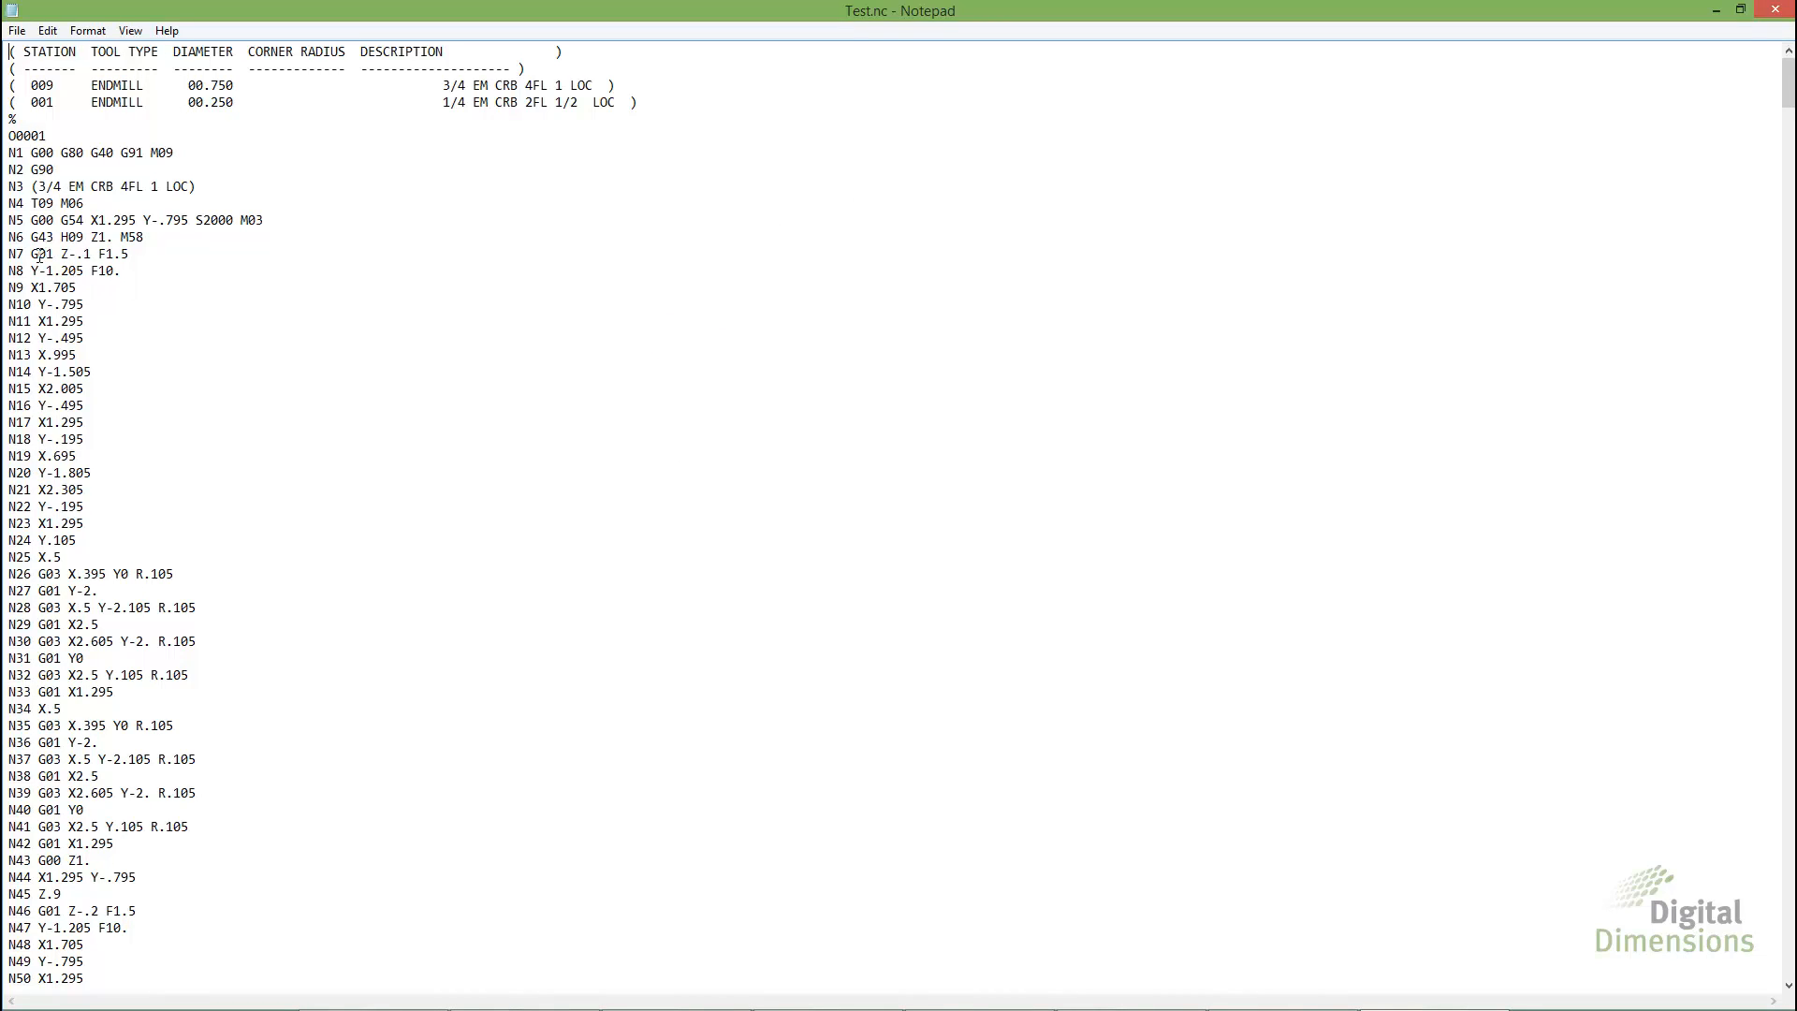
{"action": "left_click_drag", "start_coordinate": [32, 255], "coordinate": [56, 255]}
{"action": "left_click_drag", "start_coordinate": [39, 574], "coordinate": [62, 574]}
{"action": "left_click", "coordinate": [1791, 8]}
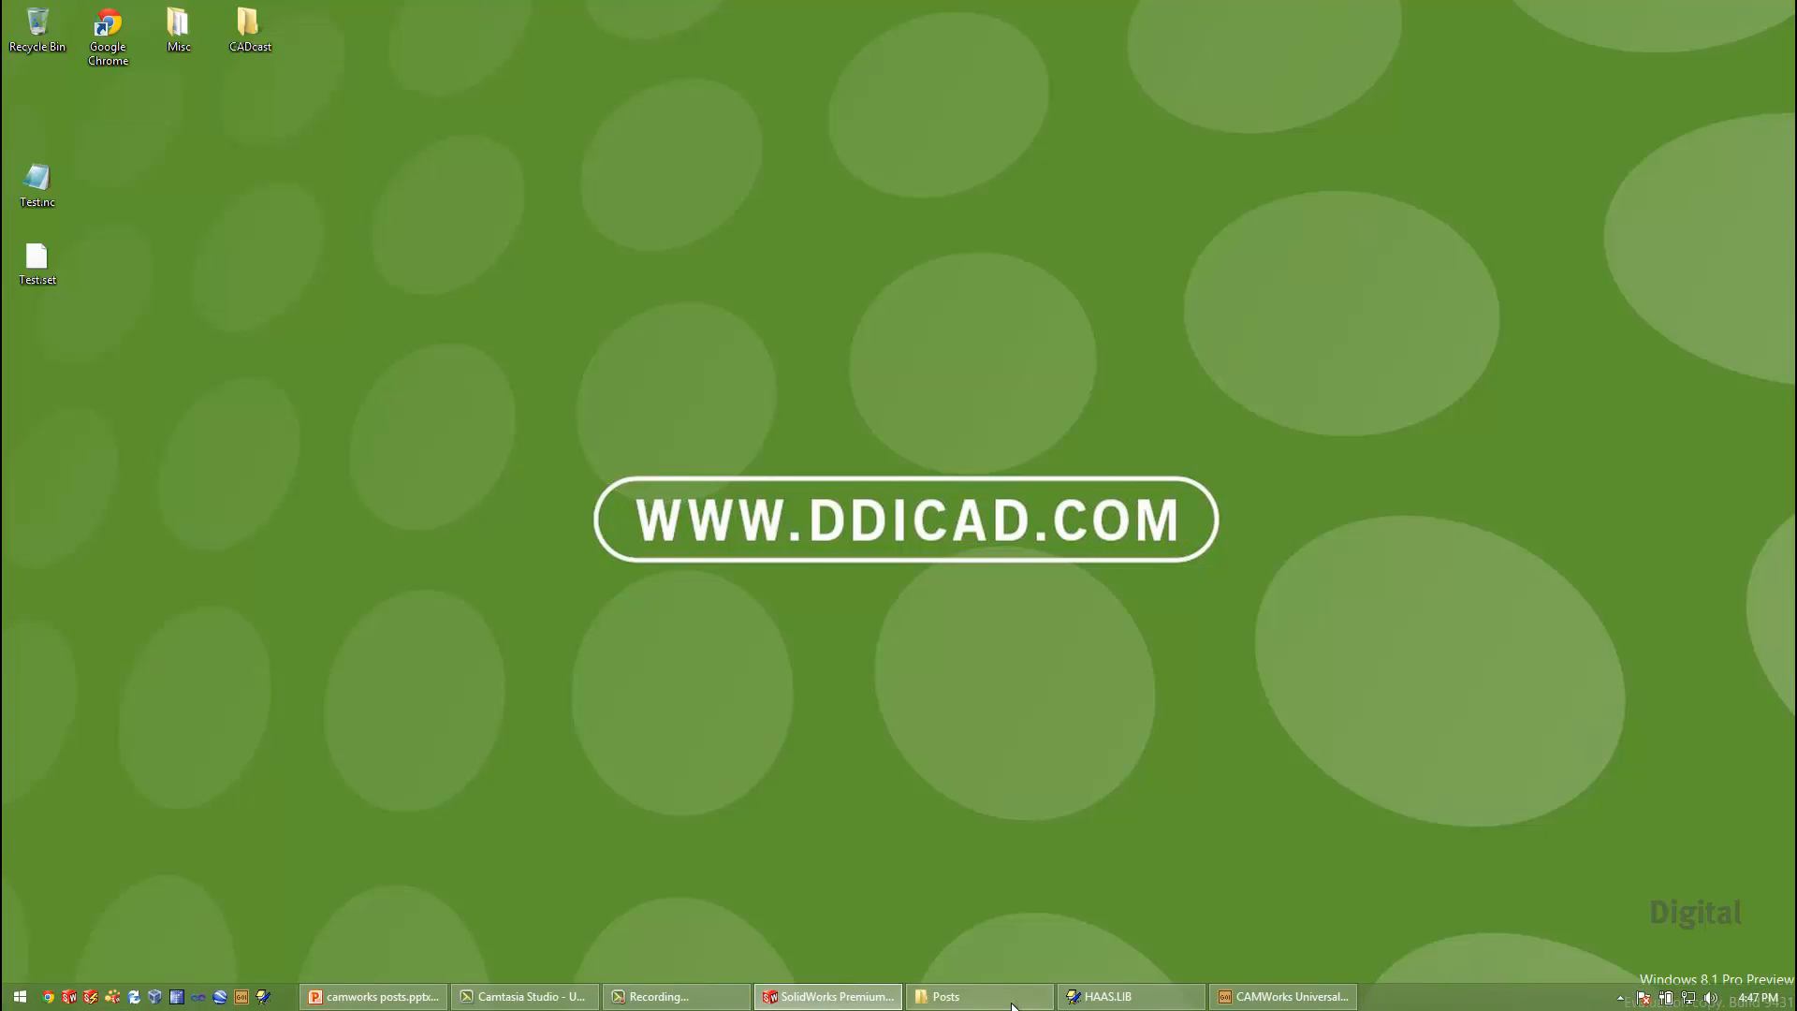
Switch to the EControl syntax editor, expand the attributes of HAAS.LIB and go to the G attribute definition
{"action": "left_click", "coordinate": [1108, 1003]}
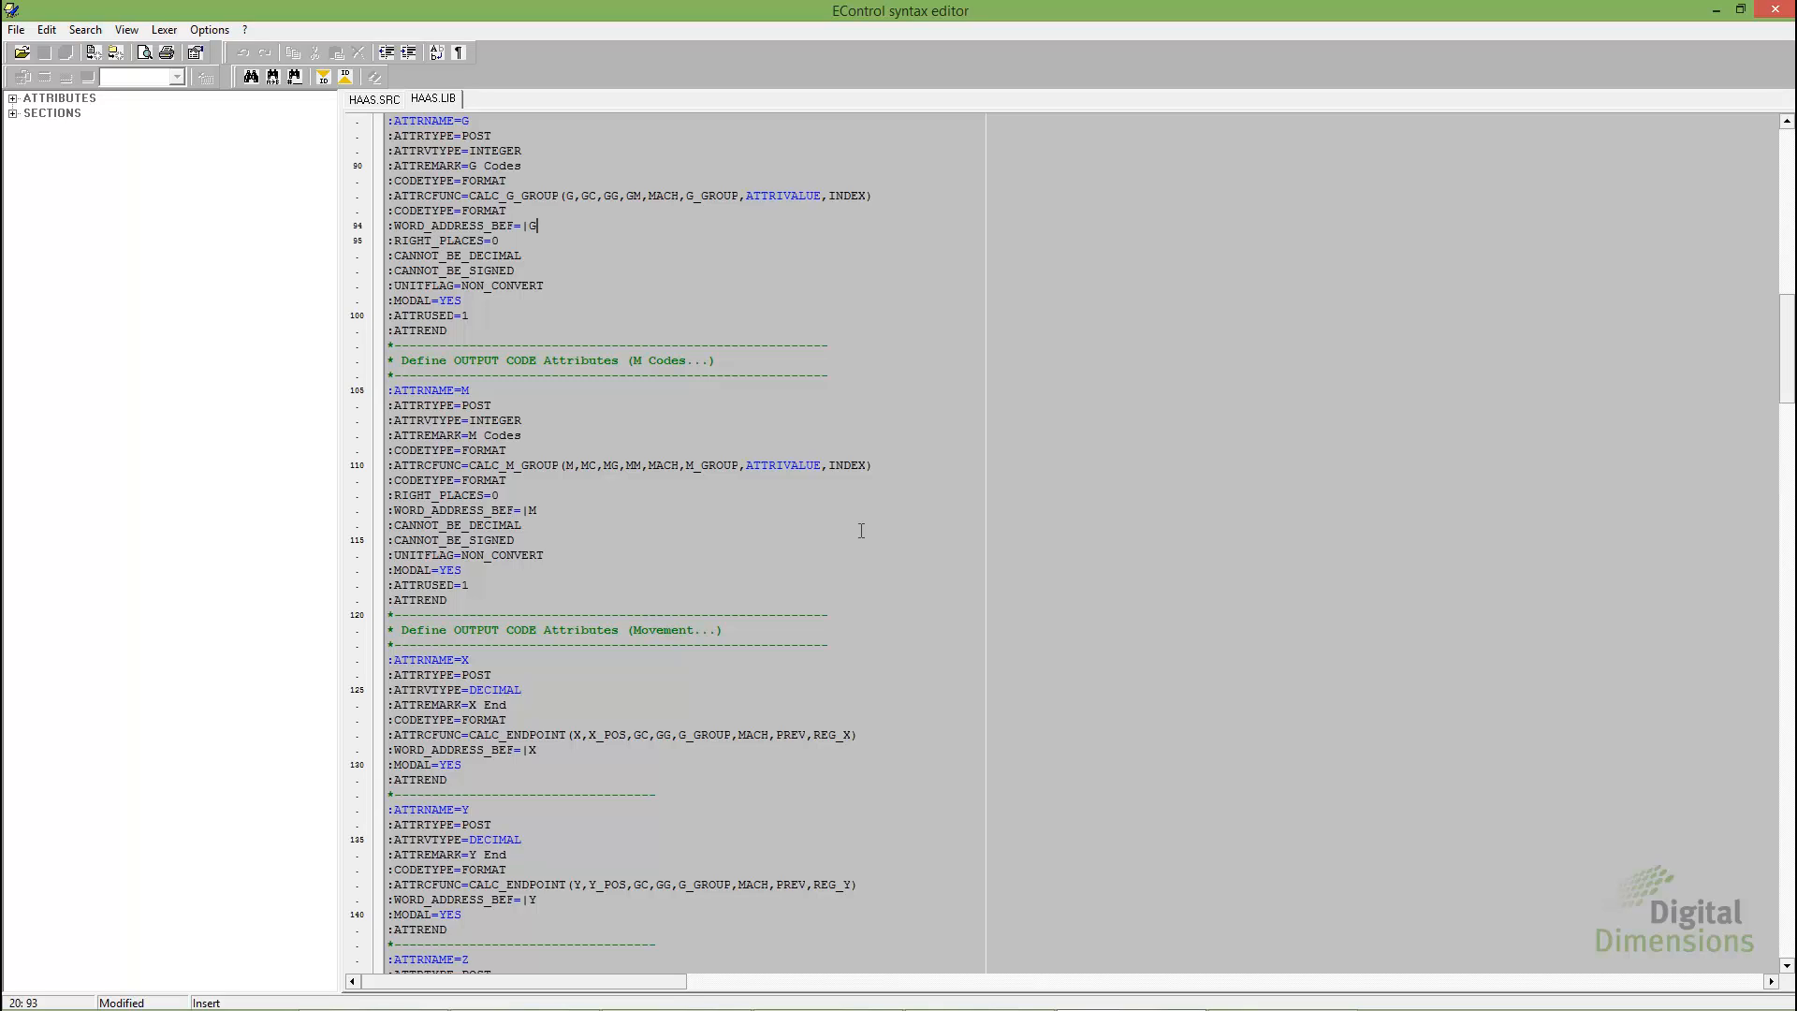
{"action": "left_click", "coordinate": [13, 99]}
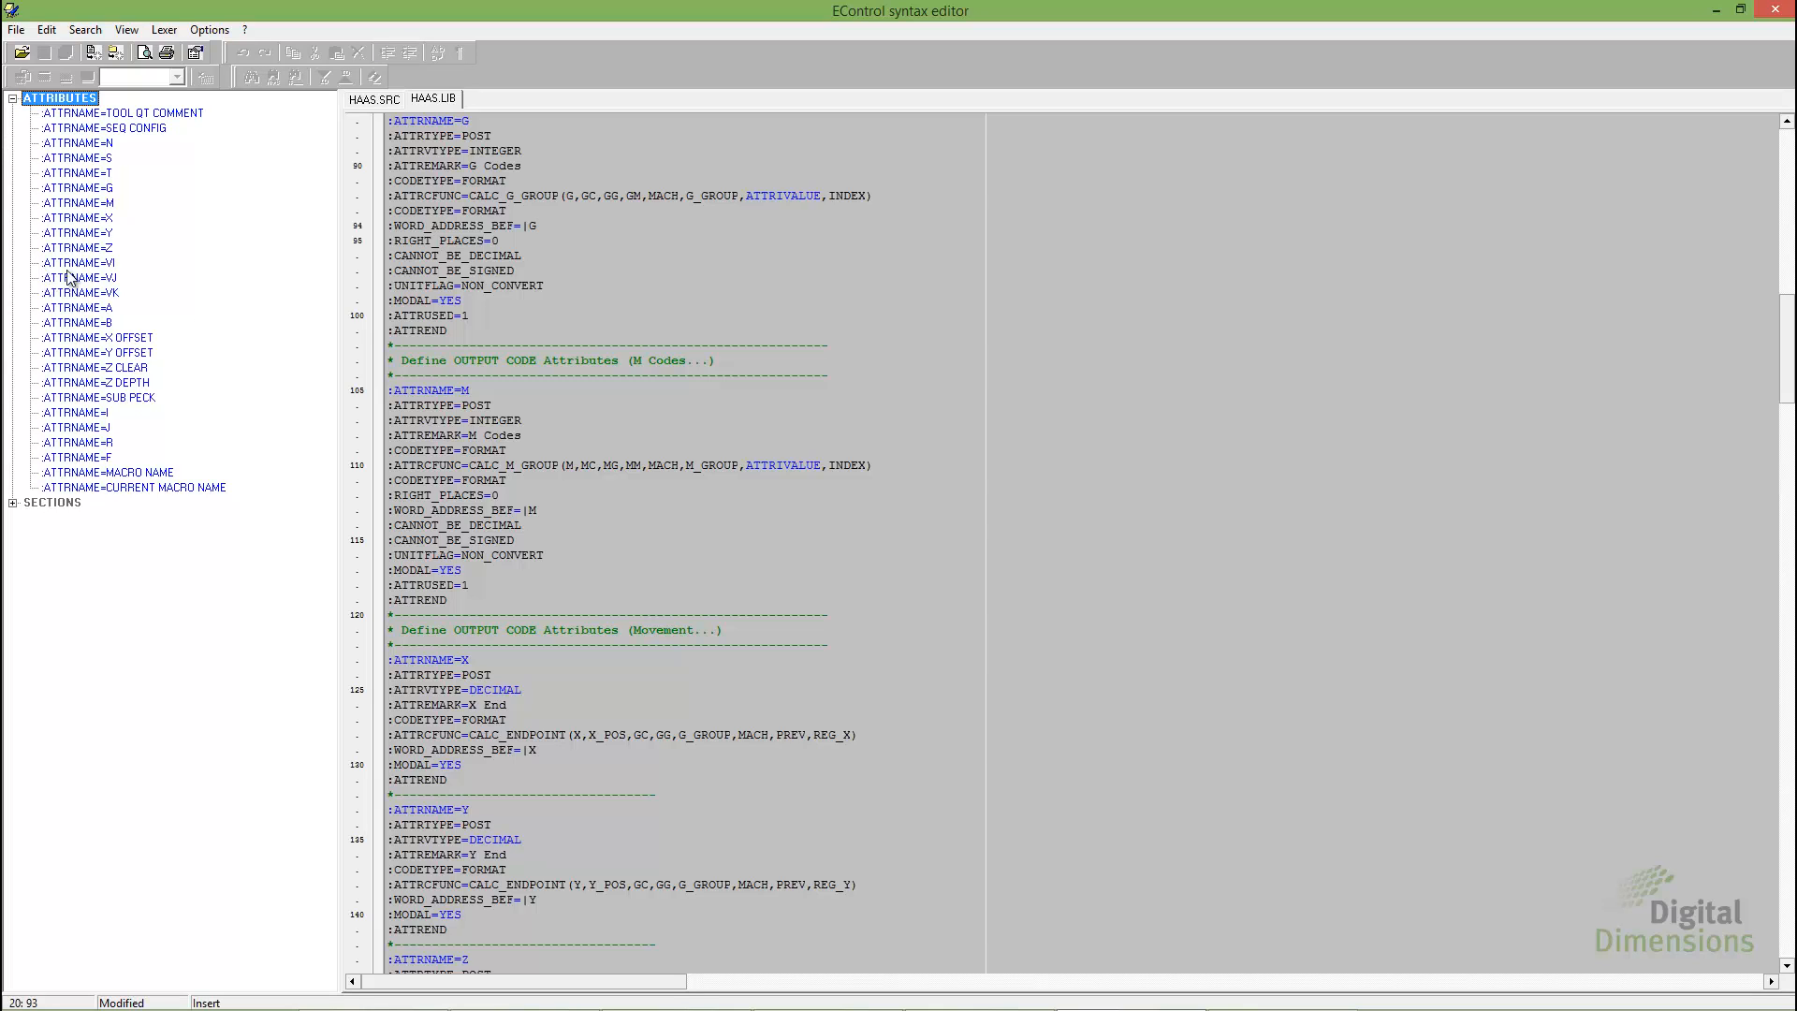
{"action": "double_click", "coordinate": [96, 189]}
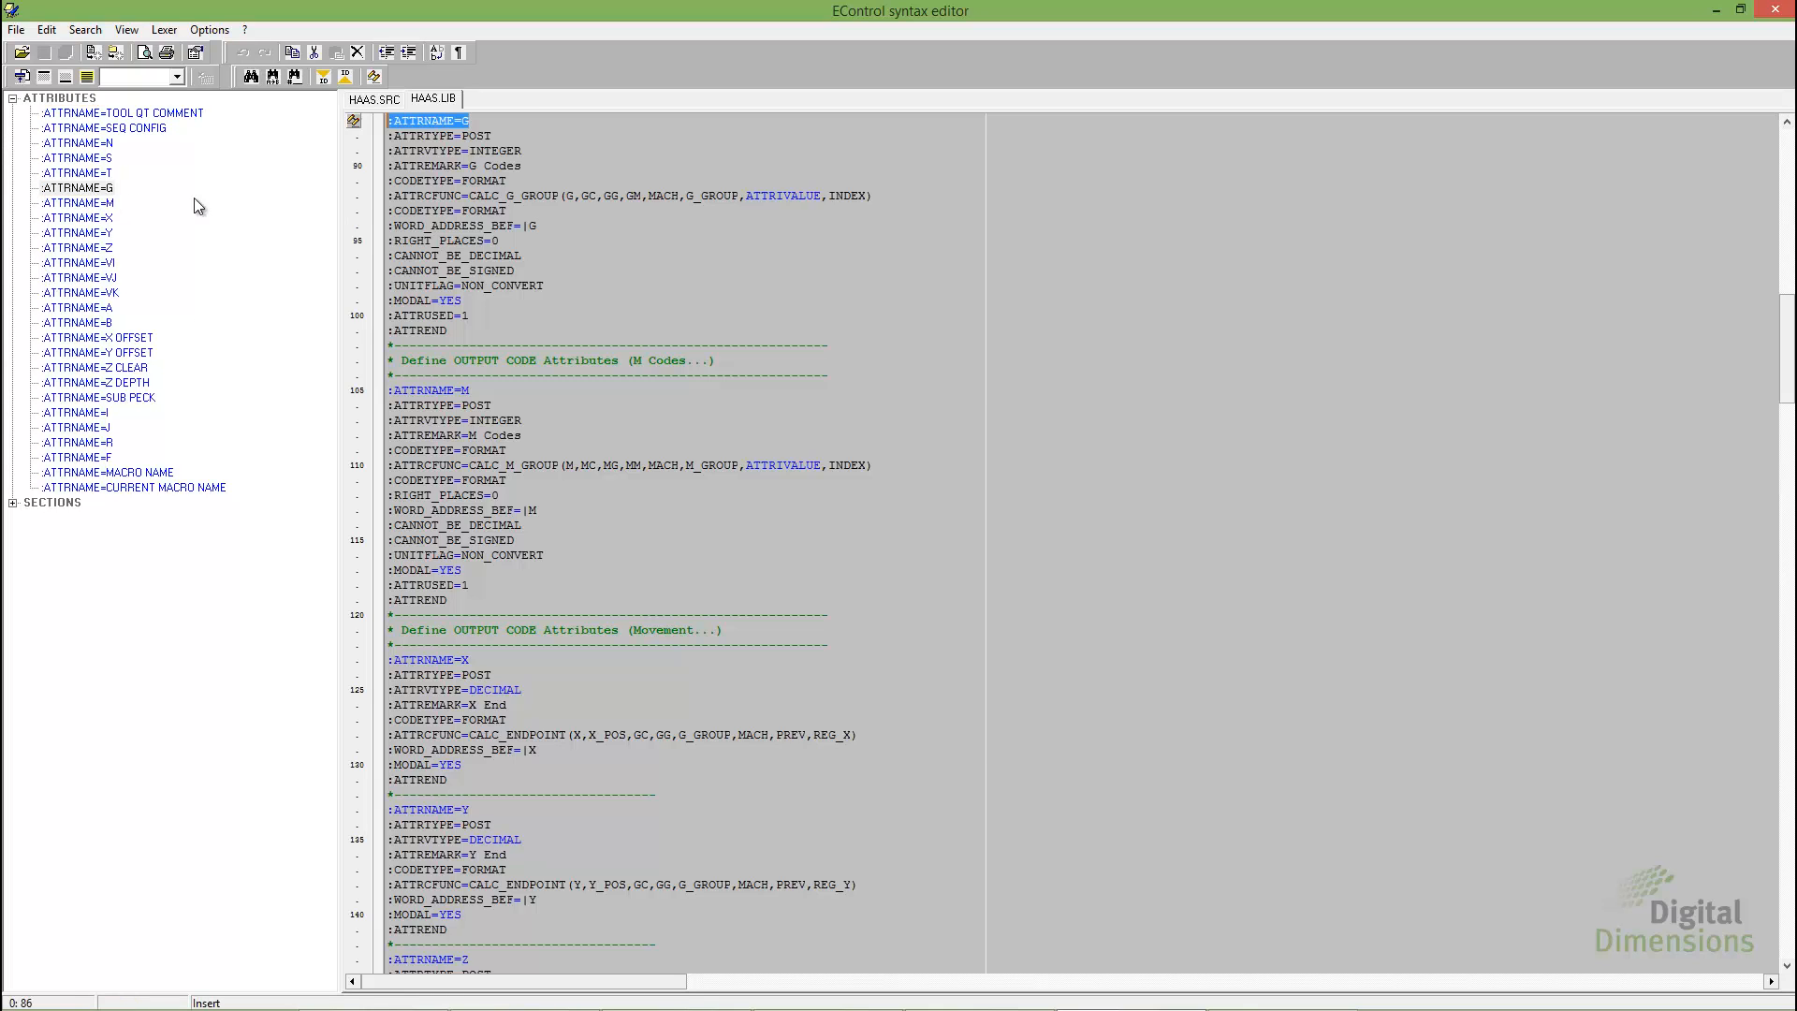
Add the line :LEFT_PLACES=1 below :WORD_ADDRESS_BEF=|G in the G attribute definition of HAAS.LIB and save all files
{"action": "mouse_move", "coordinate": [467, 235]}
{"action": "double_click", "coordinate": [532, 225]}
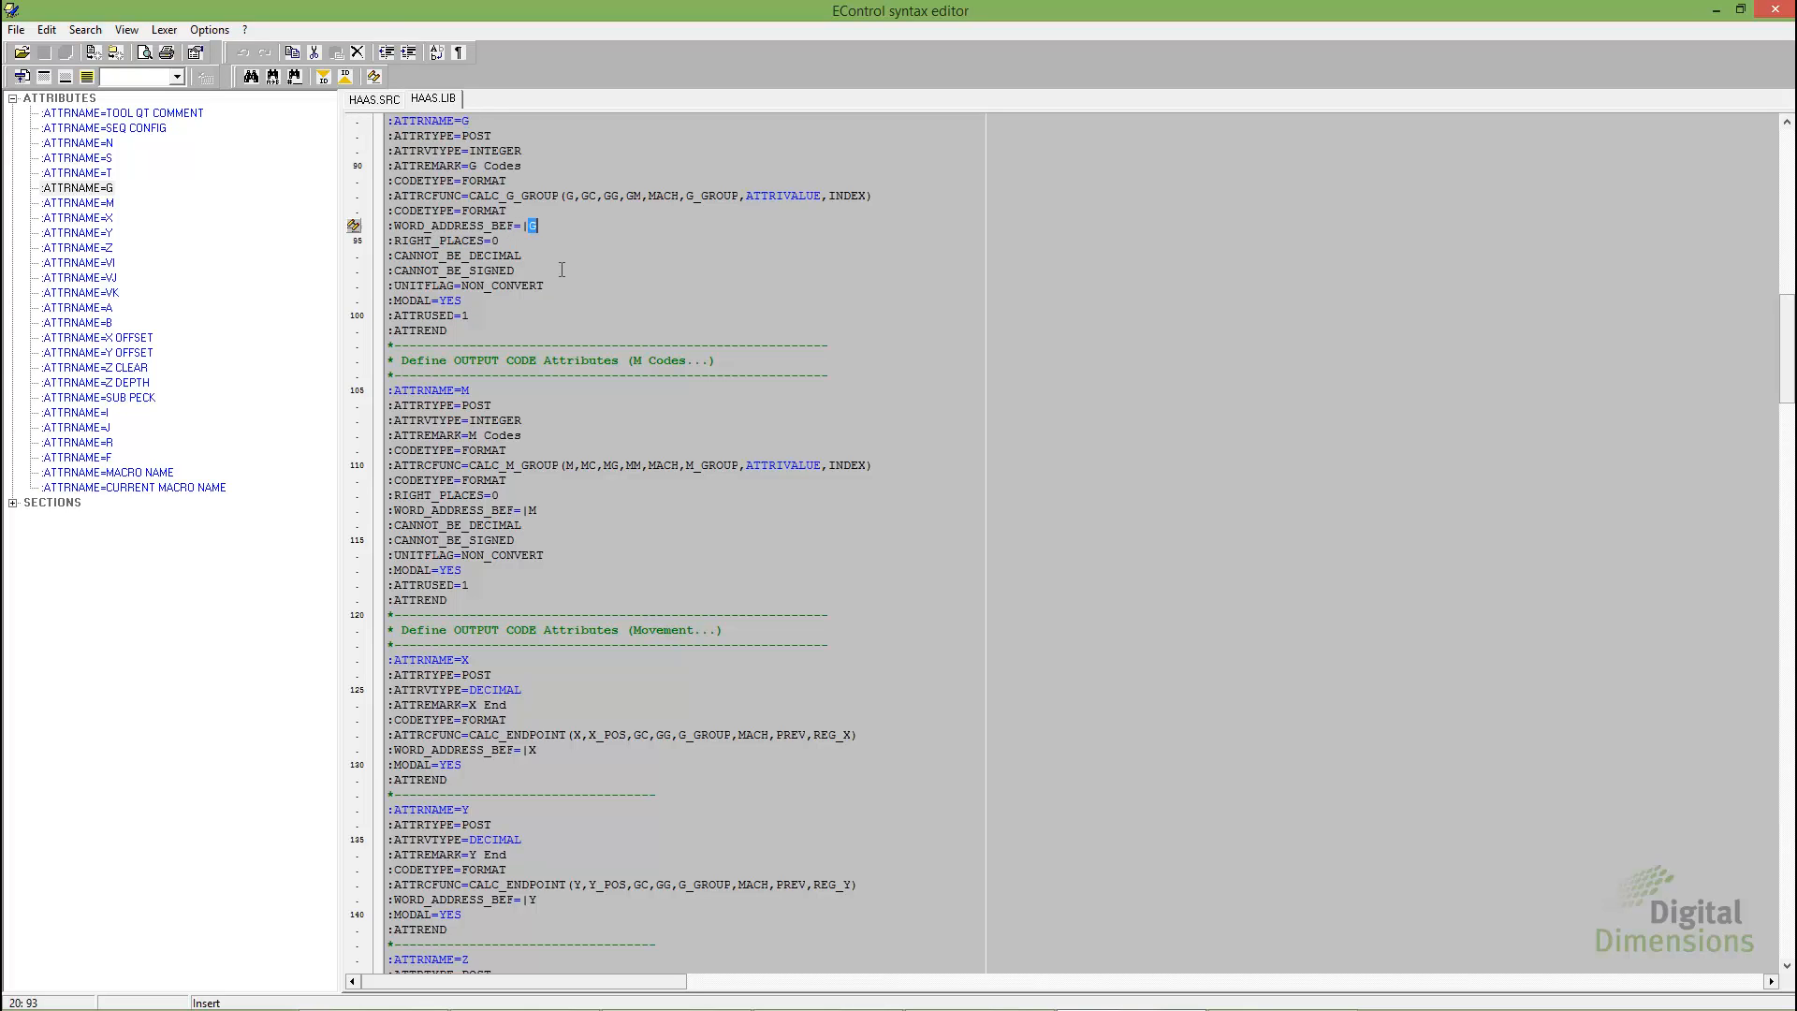
{"action": "double_click", "coordinate": [497, 241]}
{"action": "left_click", "coordinate": [548, 224]}
{"action": "key", "text": "Return"}
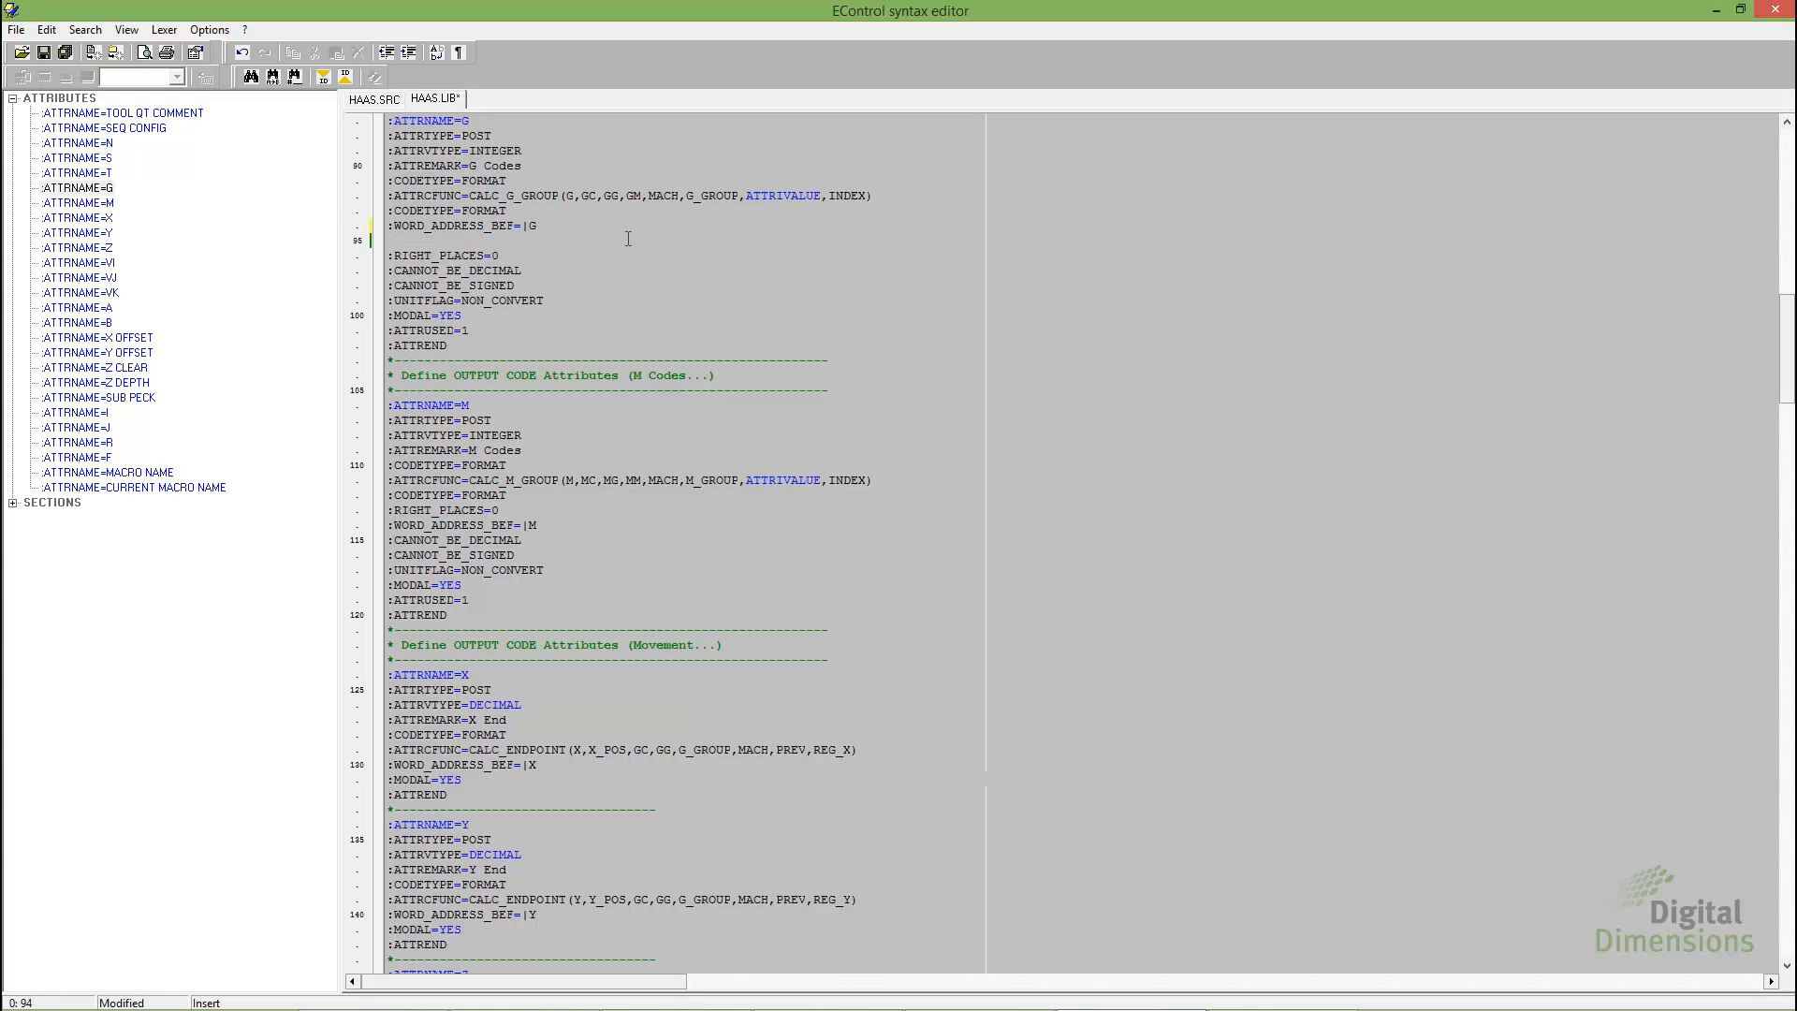
{"action": "type", "text": ":LEFT "}
{"action": "type", "text": "P"}
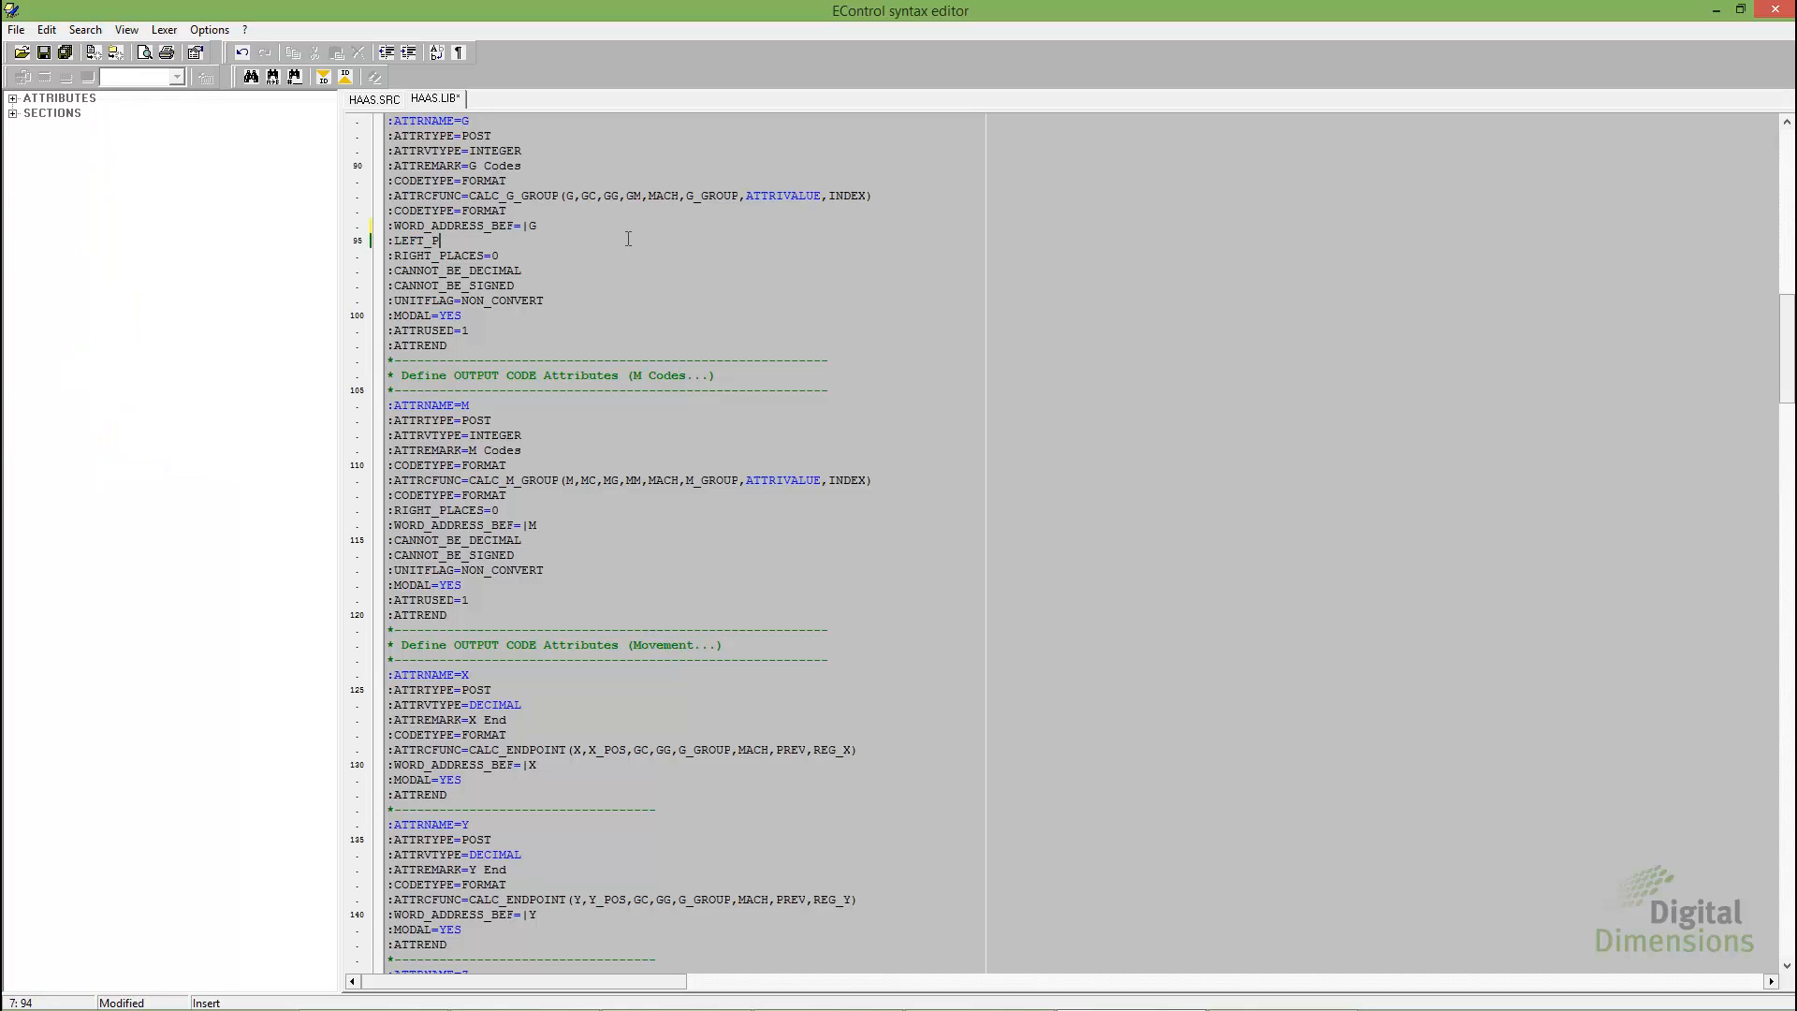
{"action": "type", "text": "LACES=1"}
{"action": "left_click_drag", "start_coordinate": [394, 240], "coordinate": [498, 247]}
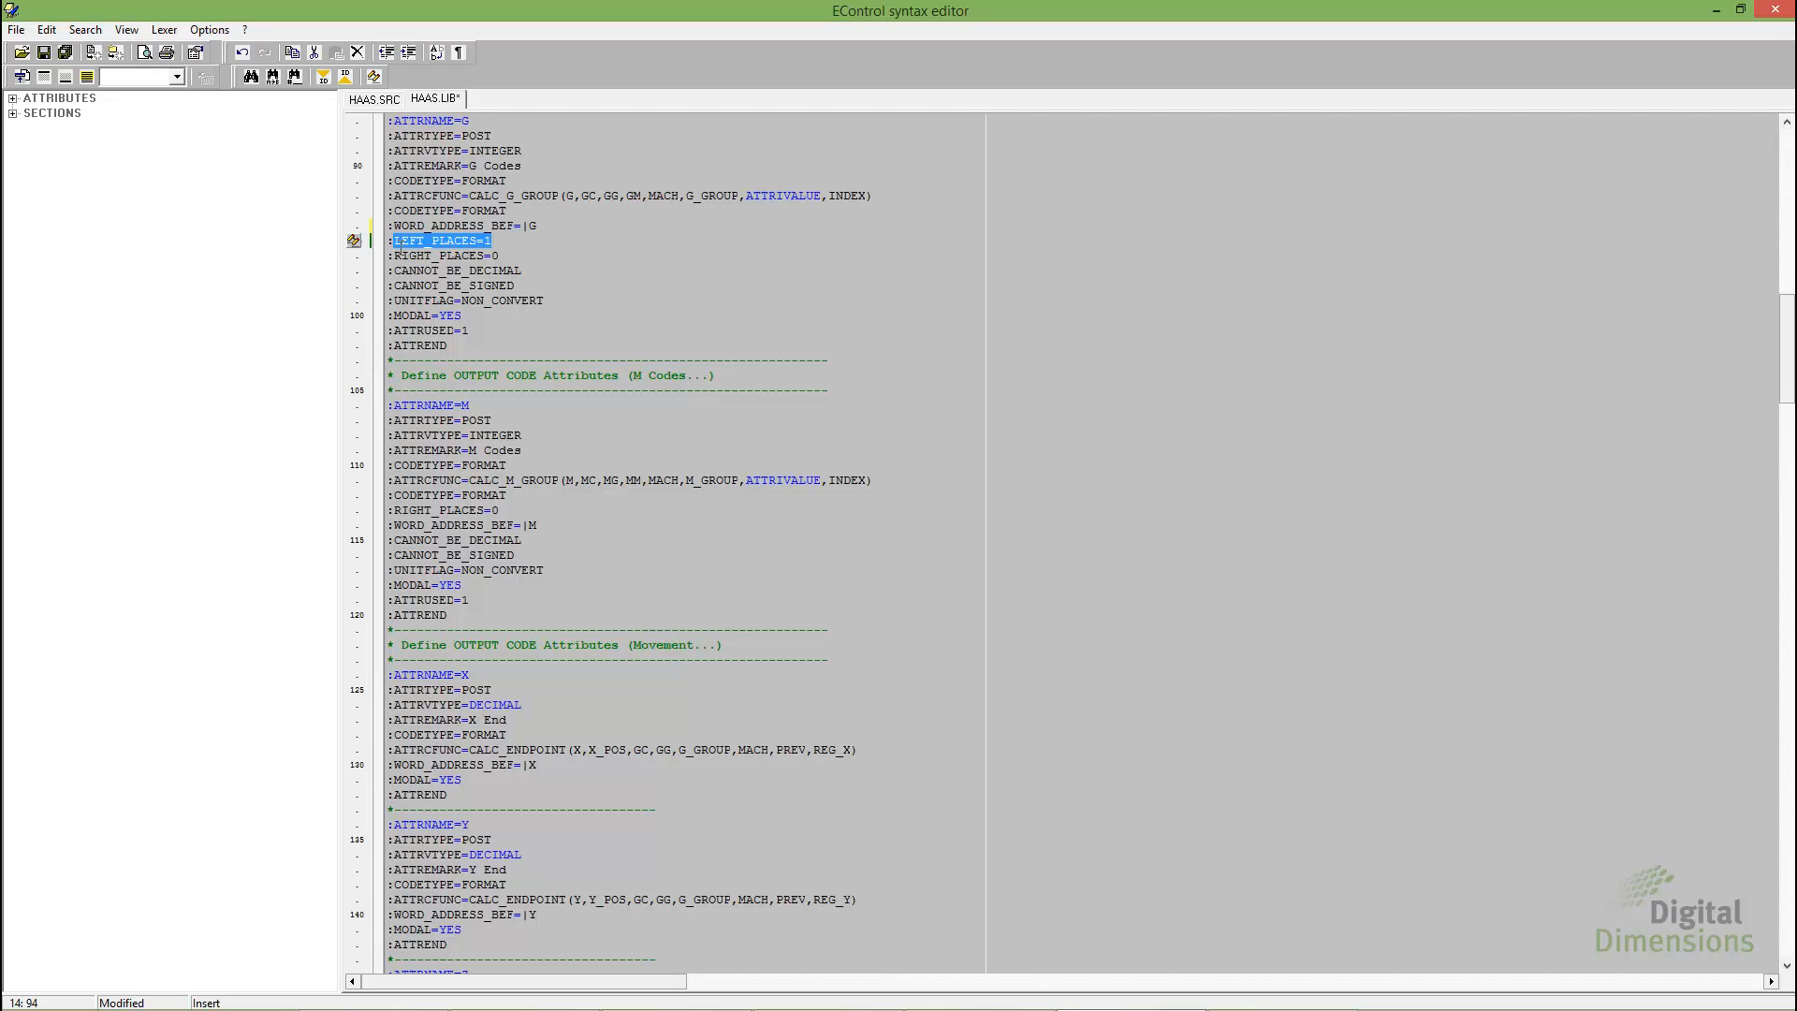
{"action": "left_click", "coordinate": [65, 53]}
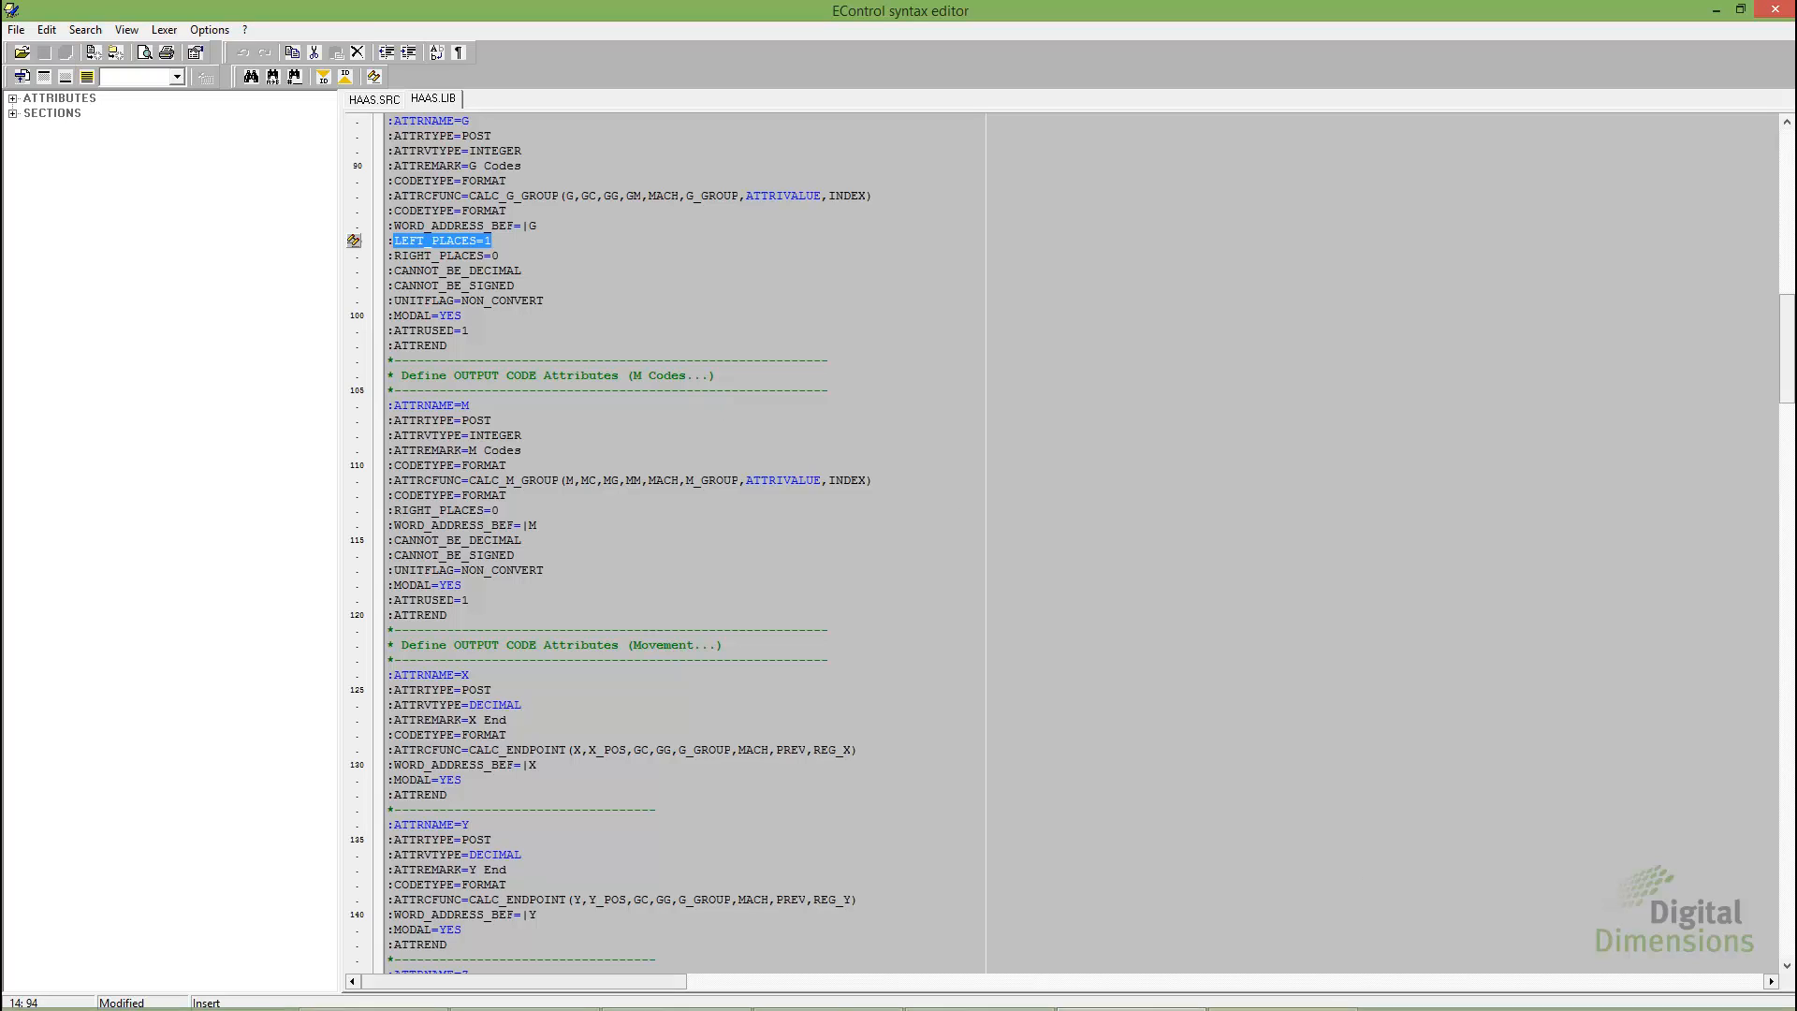
Switch to CAMWorks Universal Post and compile the HAAS.SRC post source from C:\Posts
{"action": "left_click", "coordinate": [1263, 1002]}
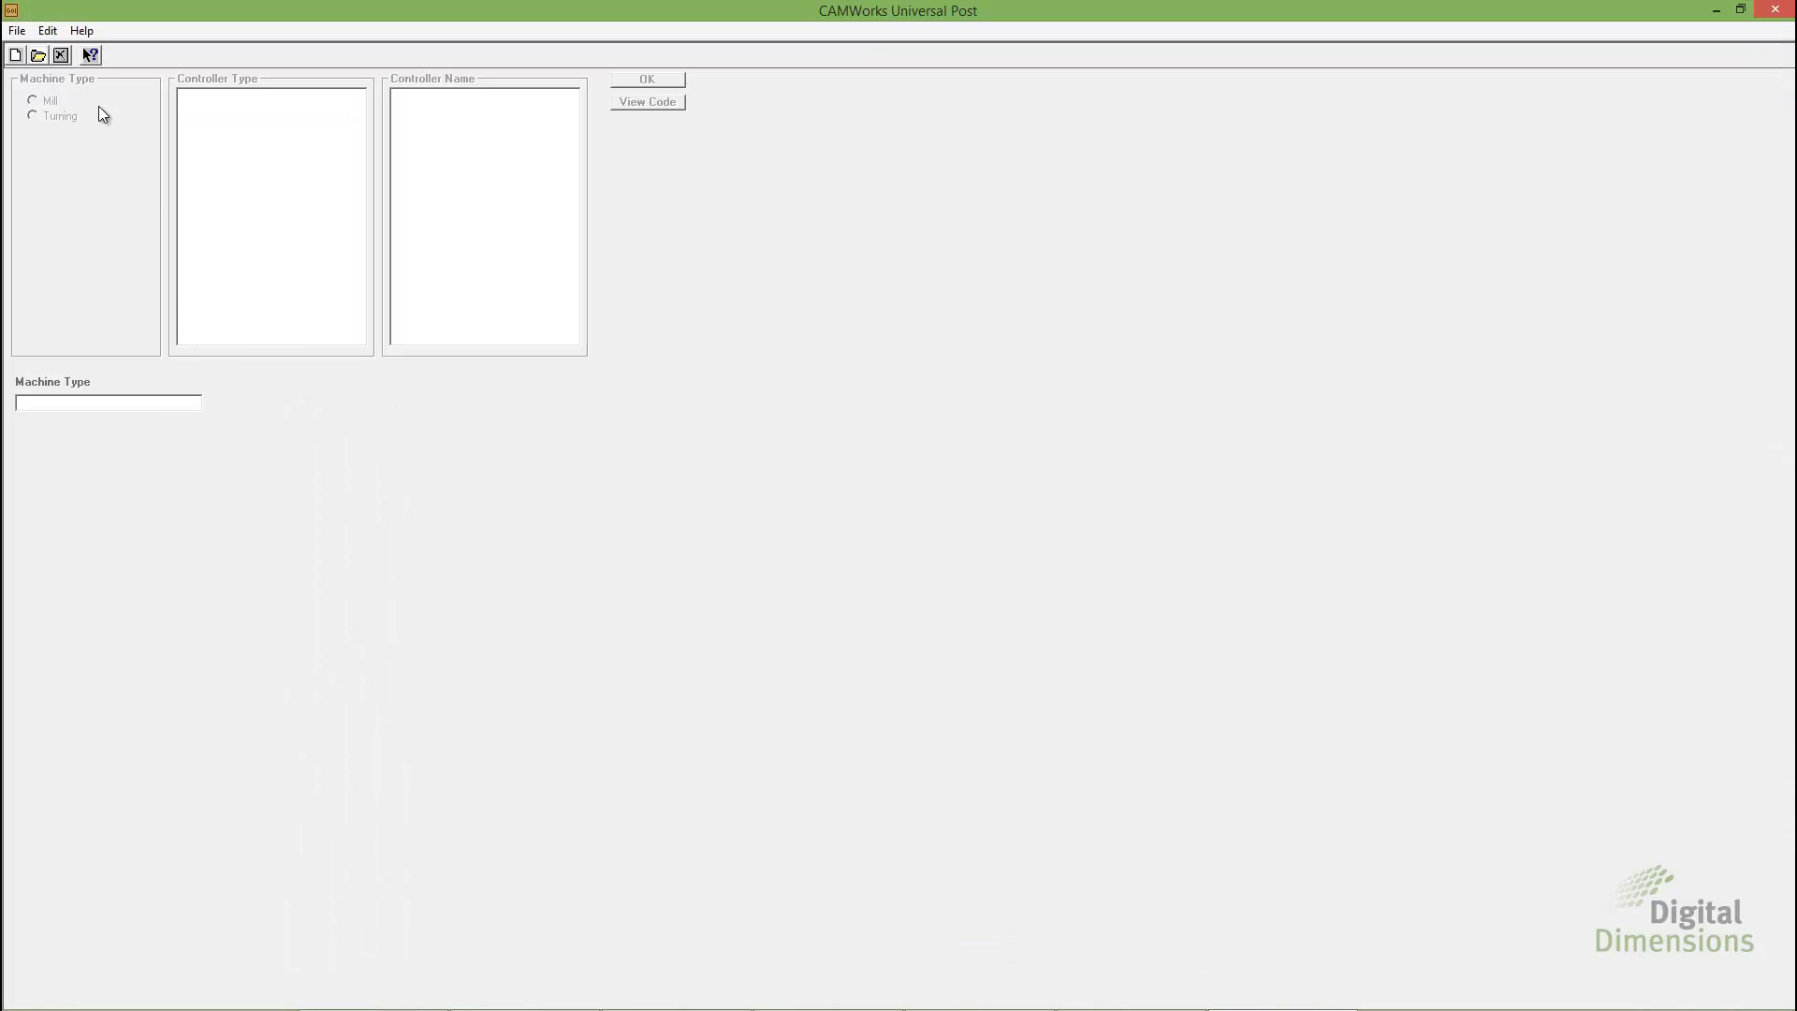
{"action": "left_click", "coordinate": [17, 30]}
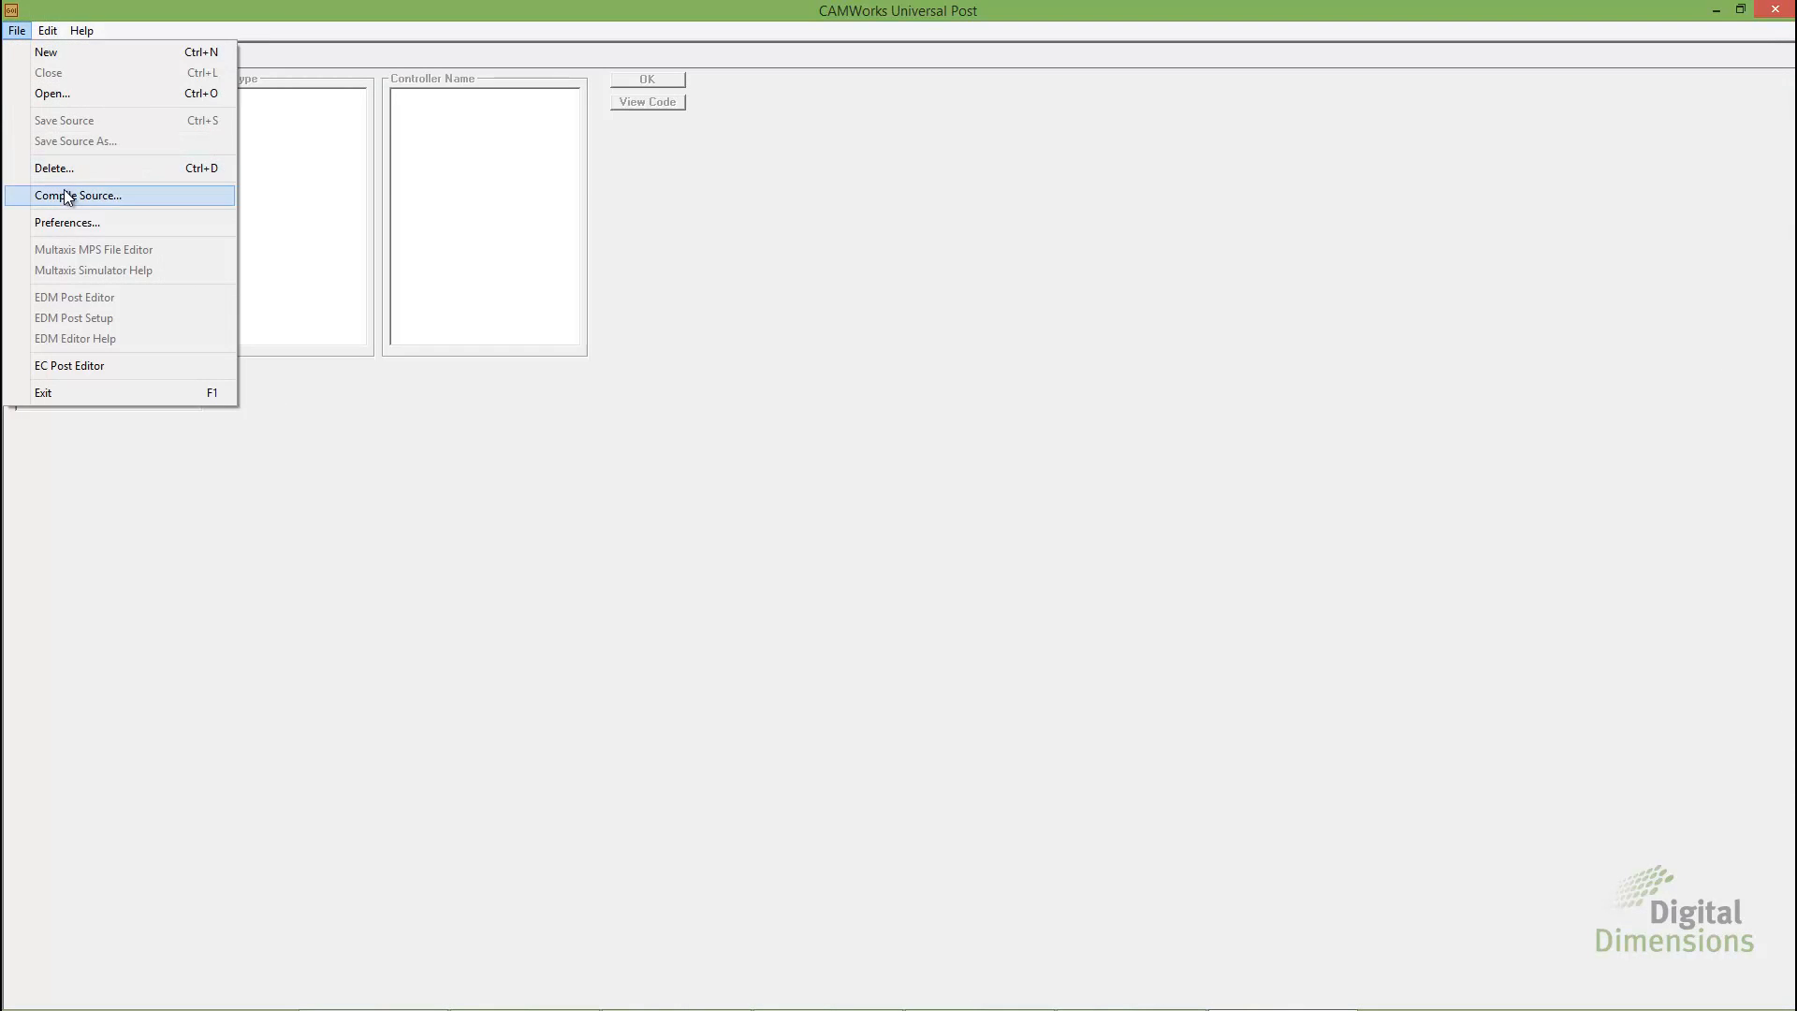
{"action": "left_click", "coordinate": [62, 193]}
{"action": "left_click", "coordinate": [161, 197]}
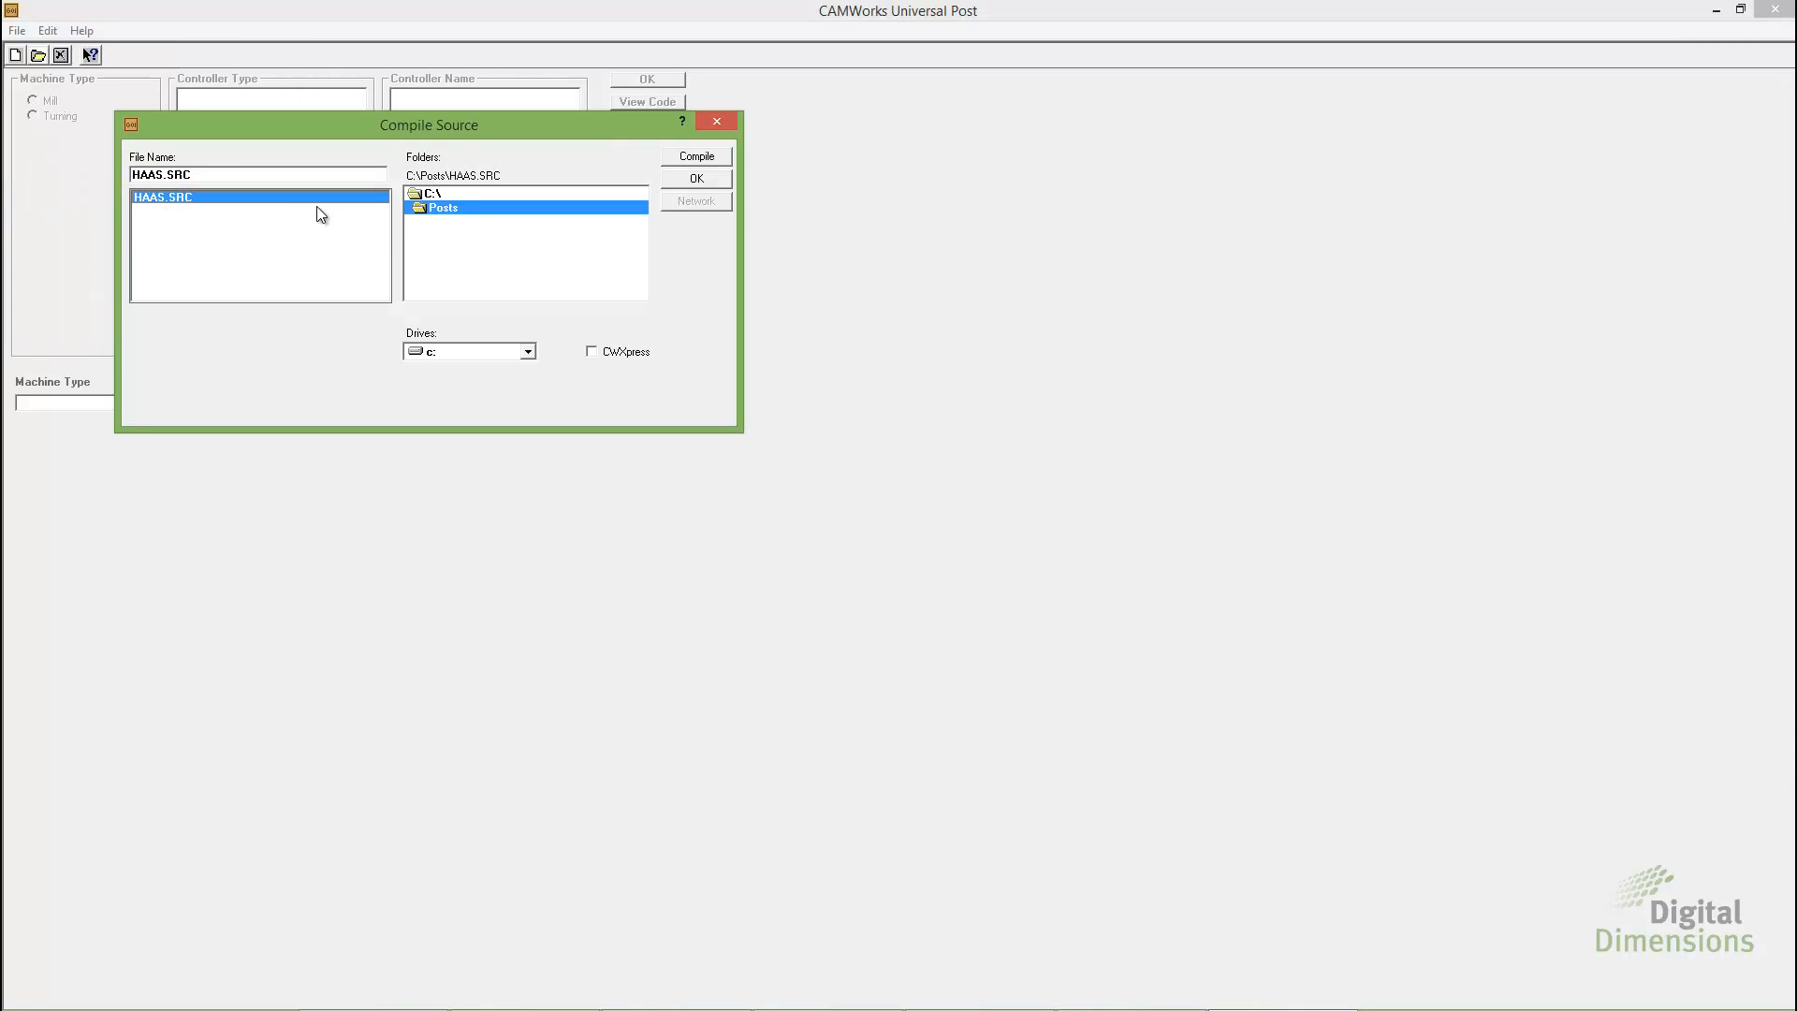
{"action": "left_click", "coordinate": [698, 158]}
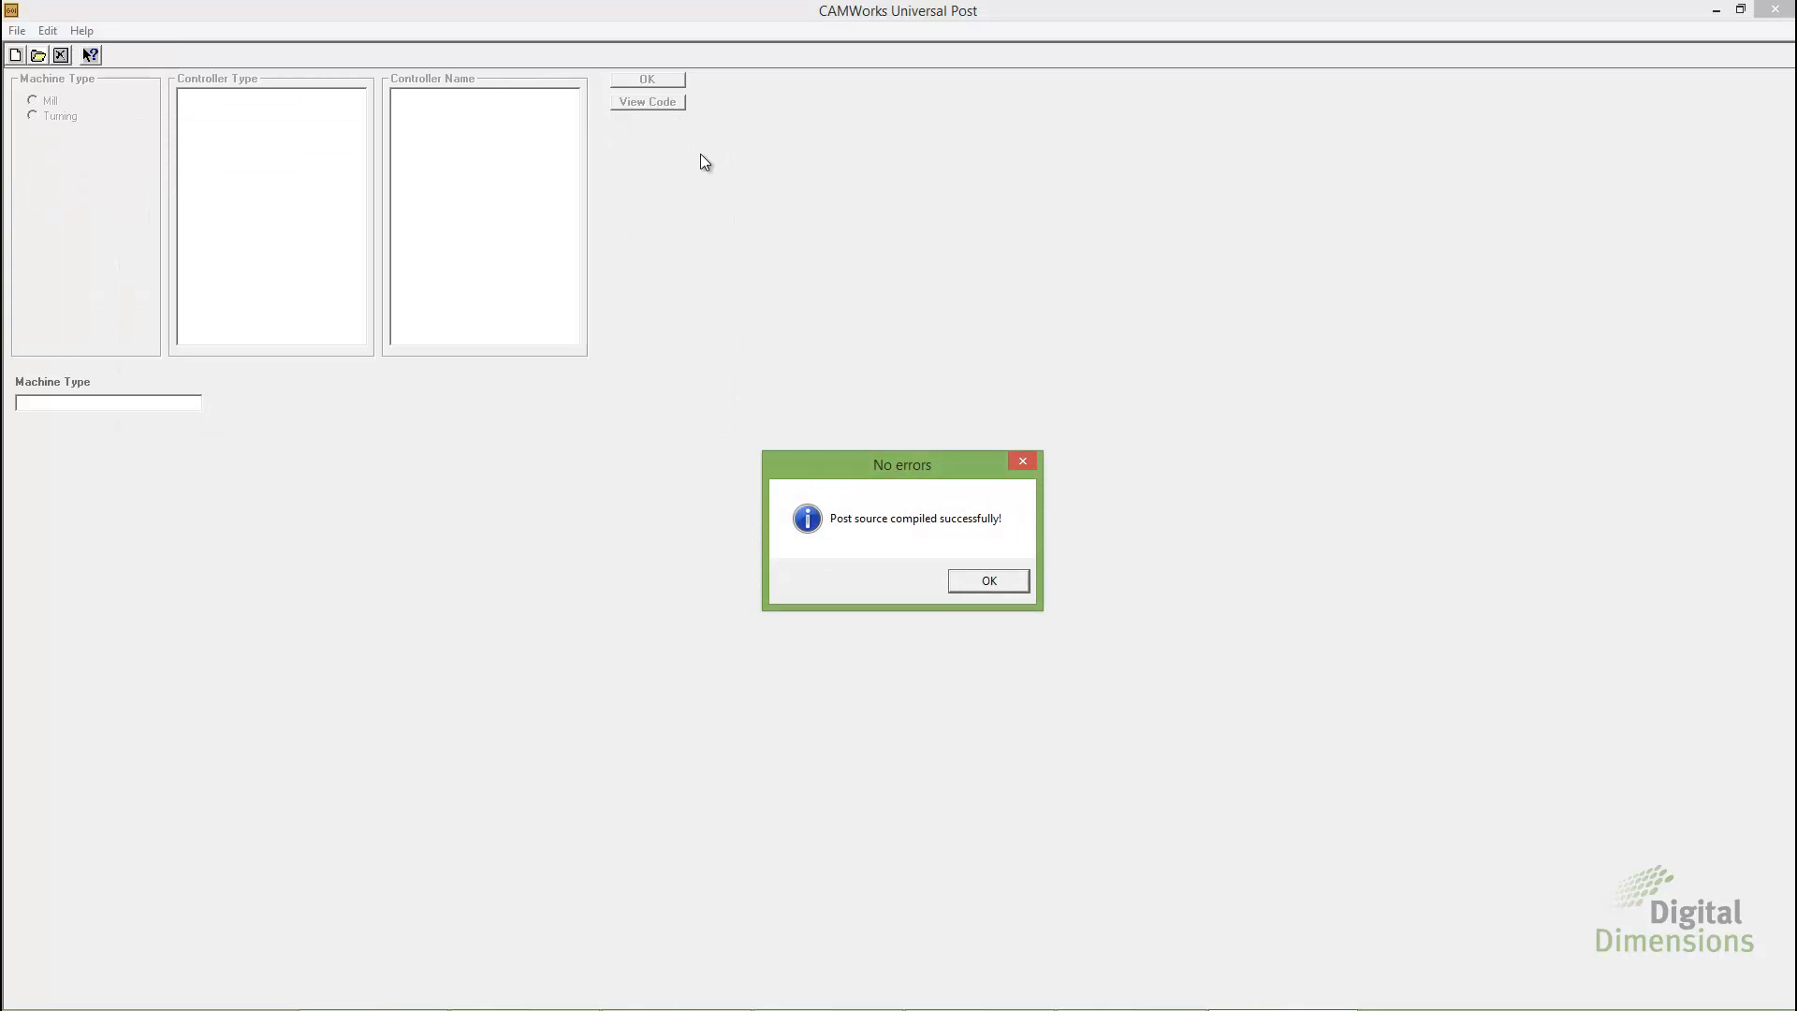
{"action": "left_click", "coordinate": [983, 588]}
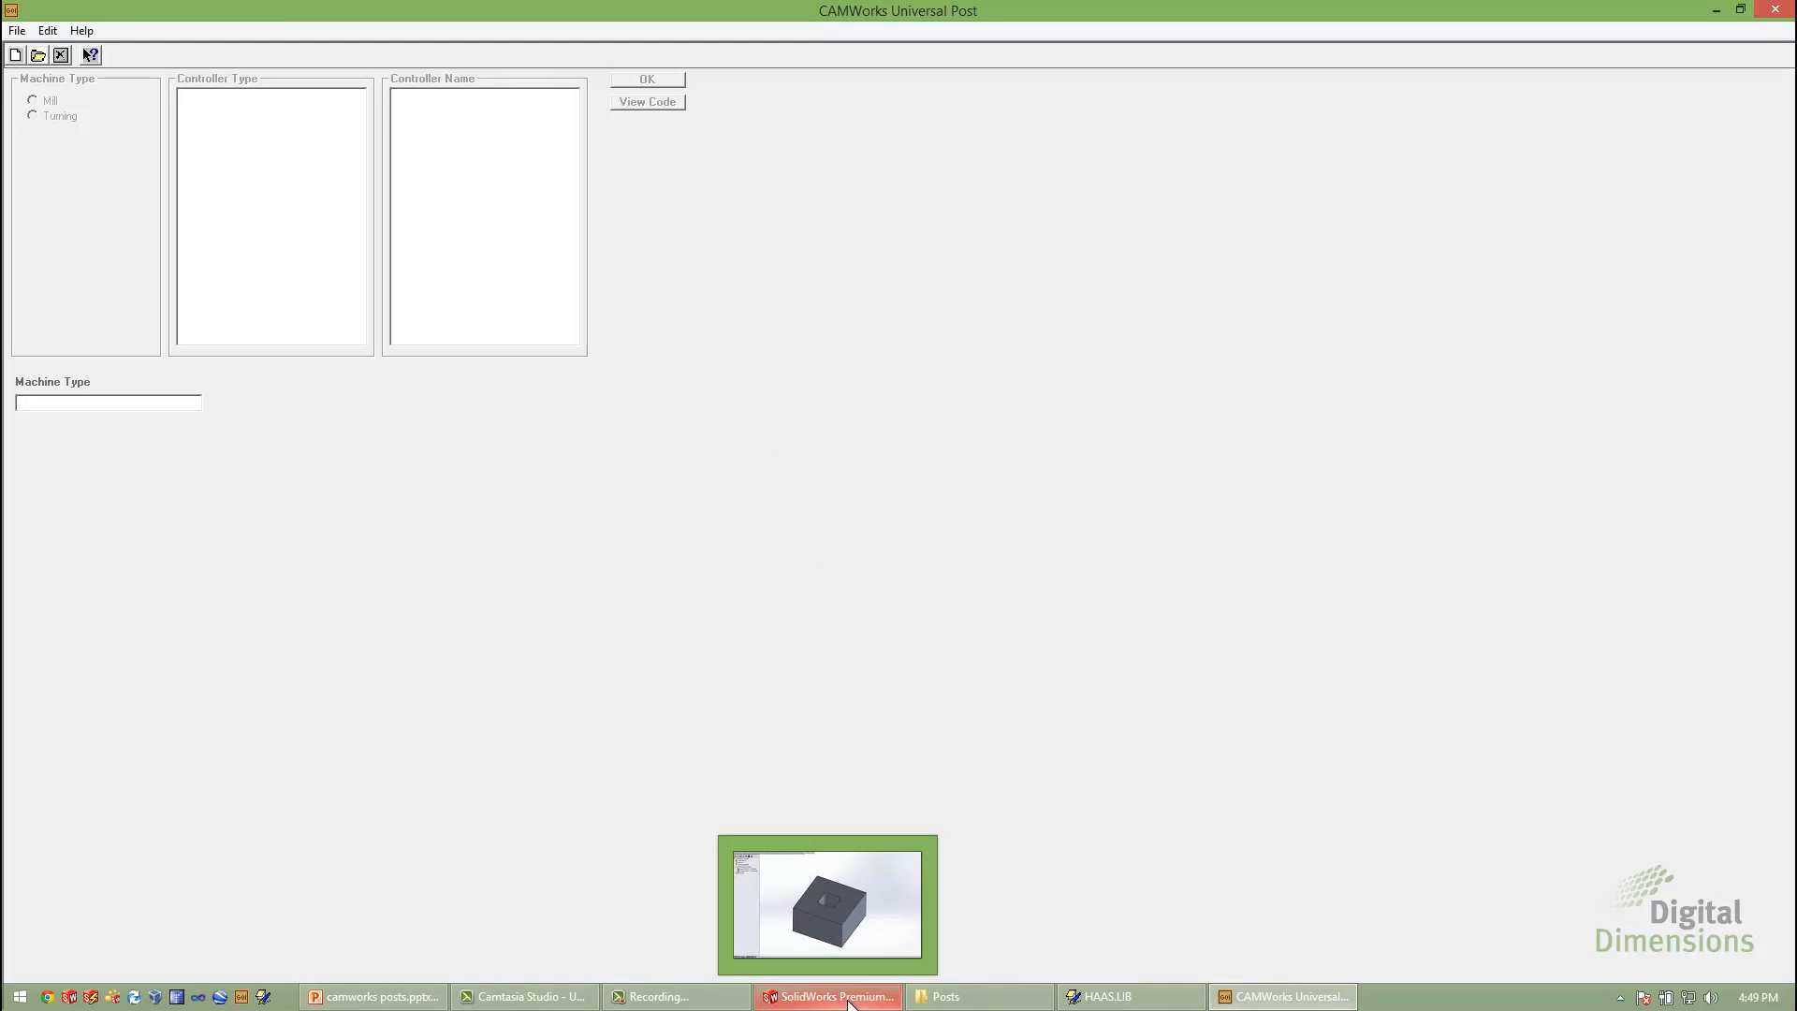
Switch to SolidWorks and reload C:\Posts\HAAS.ctl as the post processor of the Haas VF-2 machine
{"action": "left_click", "coordinate": [833, 998]}
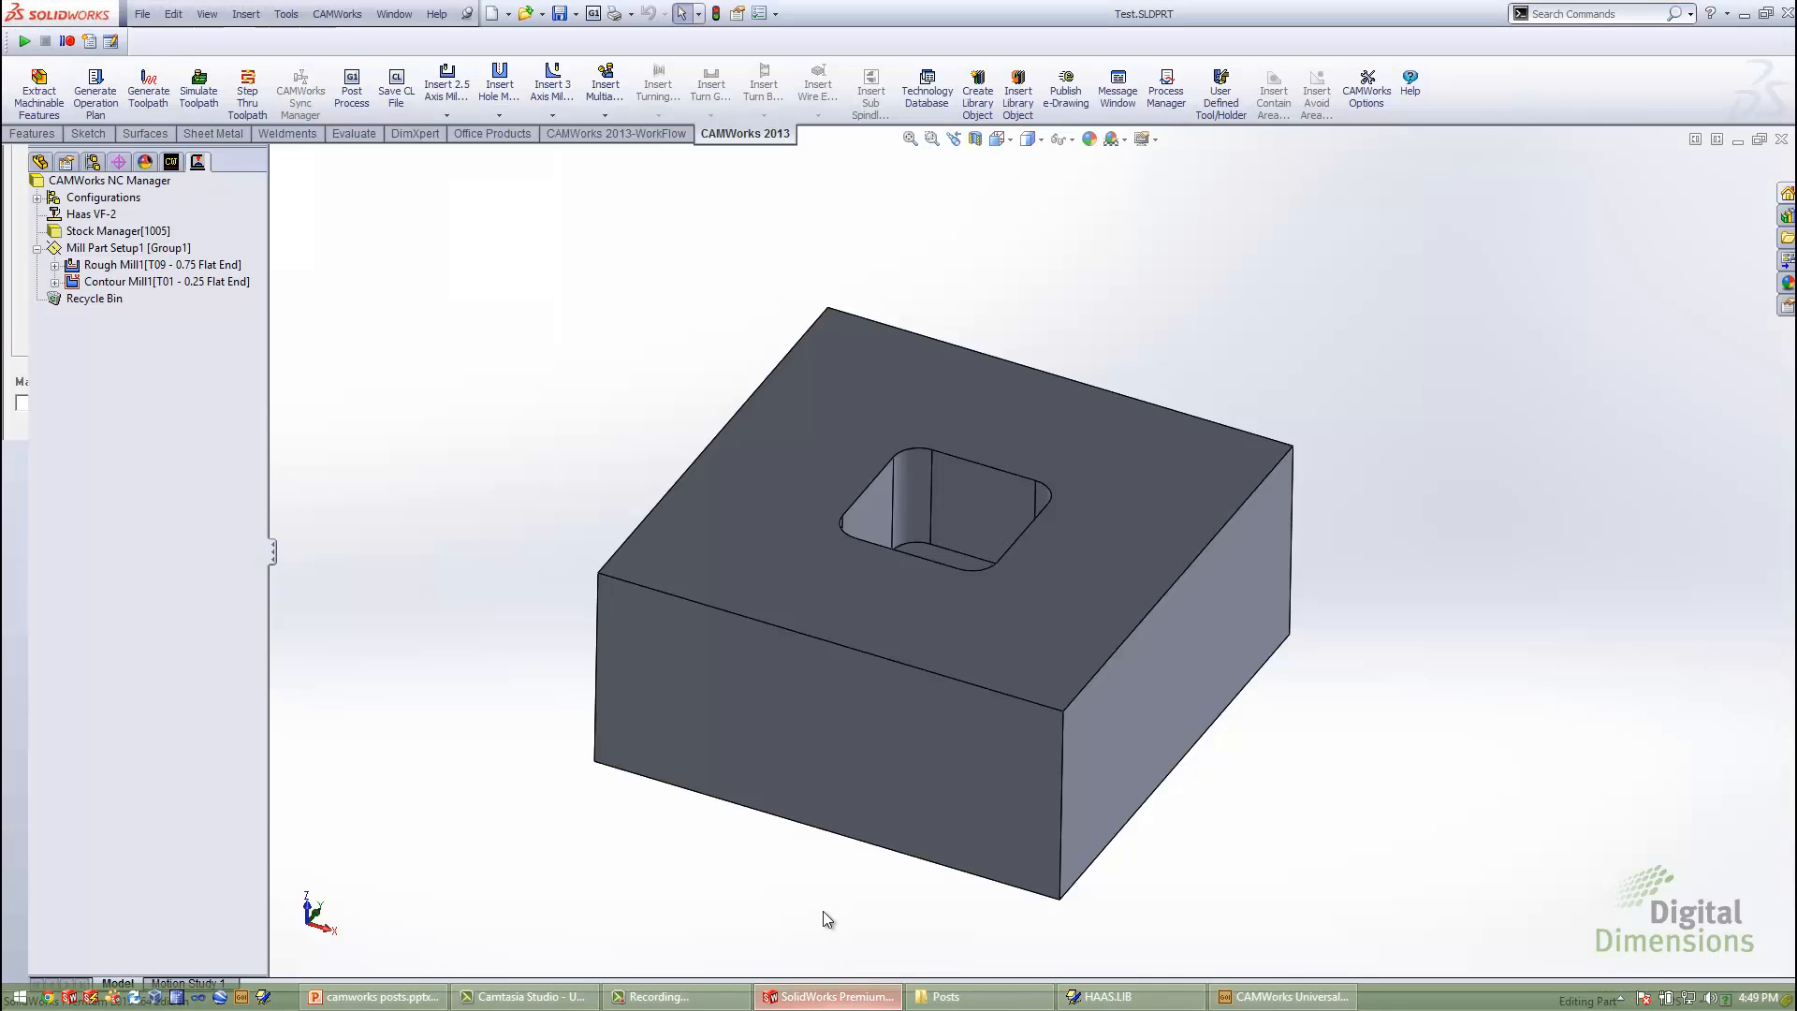
{"action": "double_click", "coordinate": [98, 216]}
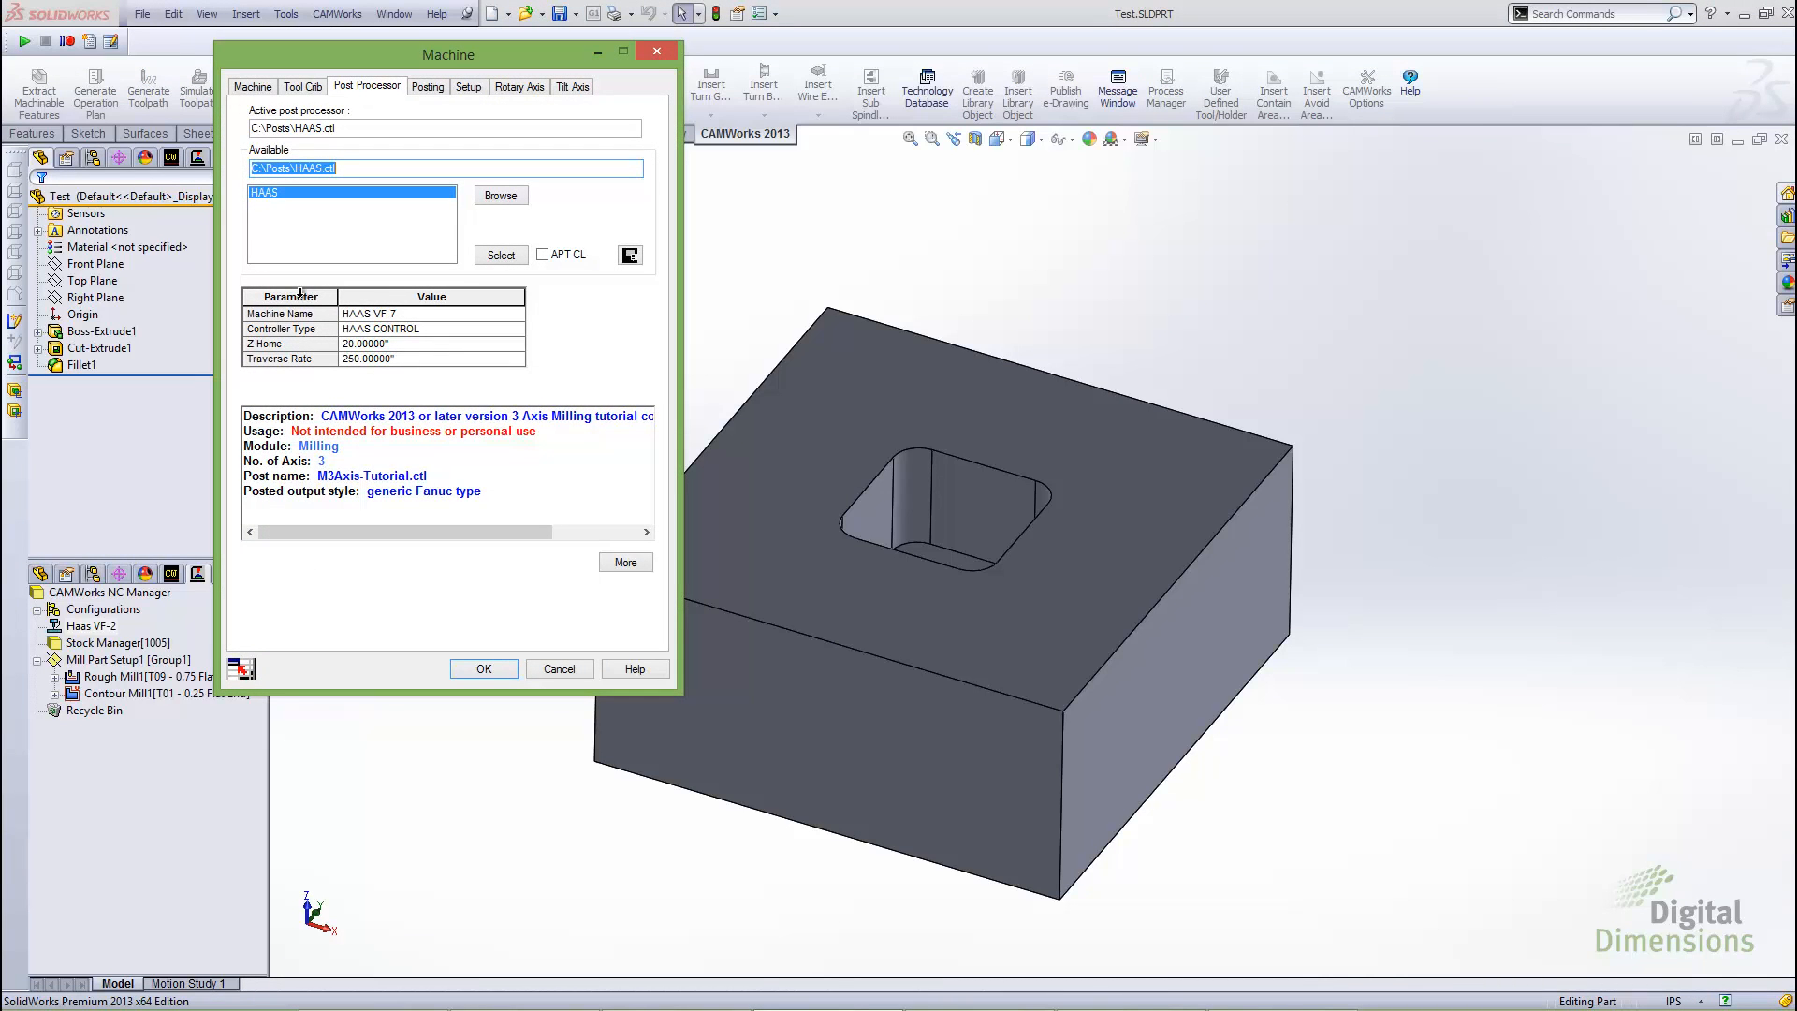
{"action": "left_click", "coordinate": [501, 195]}
{"action": "left_click", "coordinate": [693, 336]}
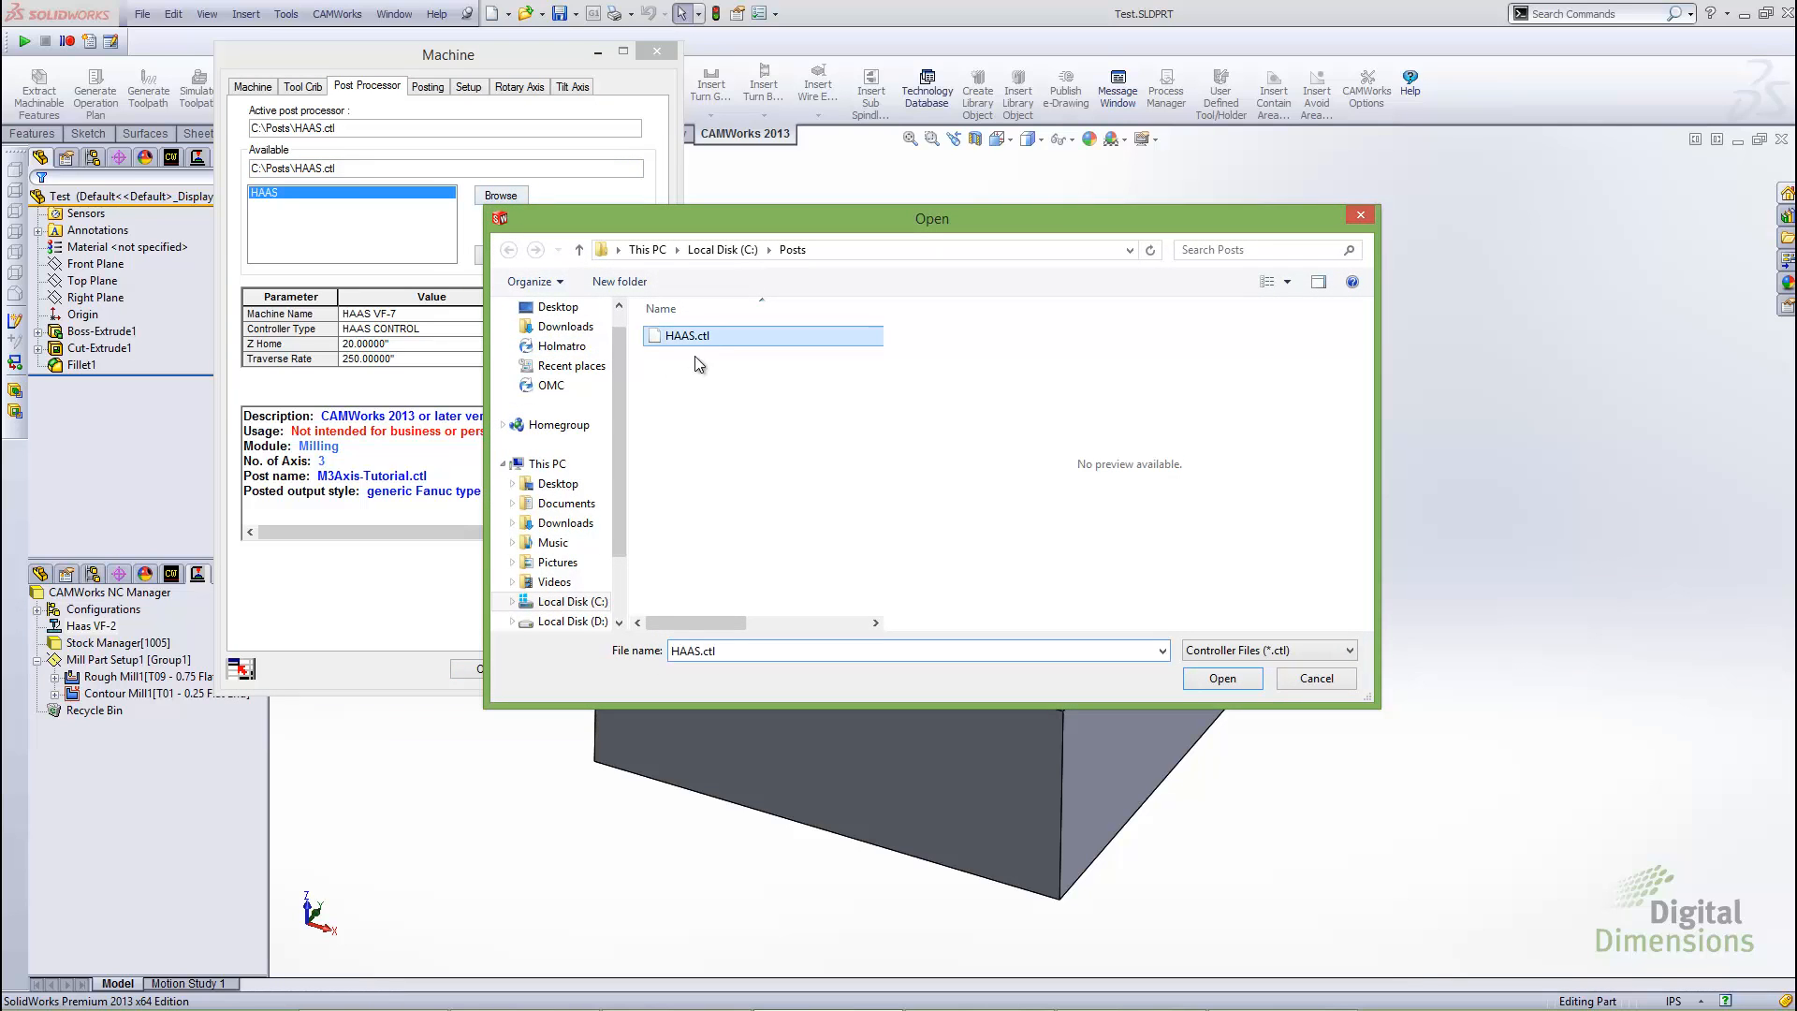
{"action": "left_click", "coordinate": [1223, 678]}
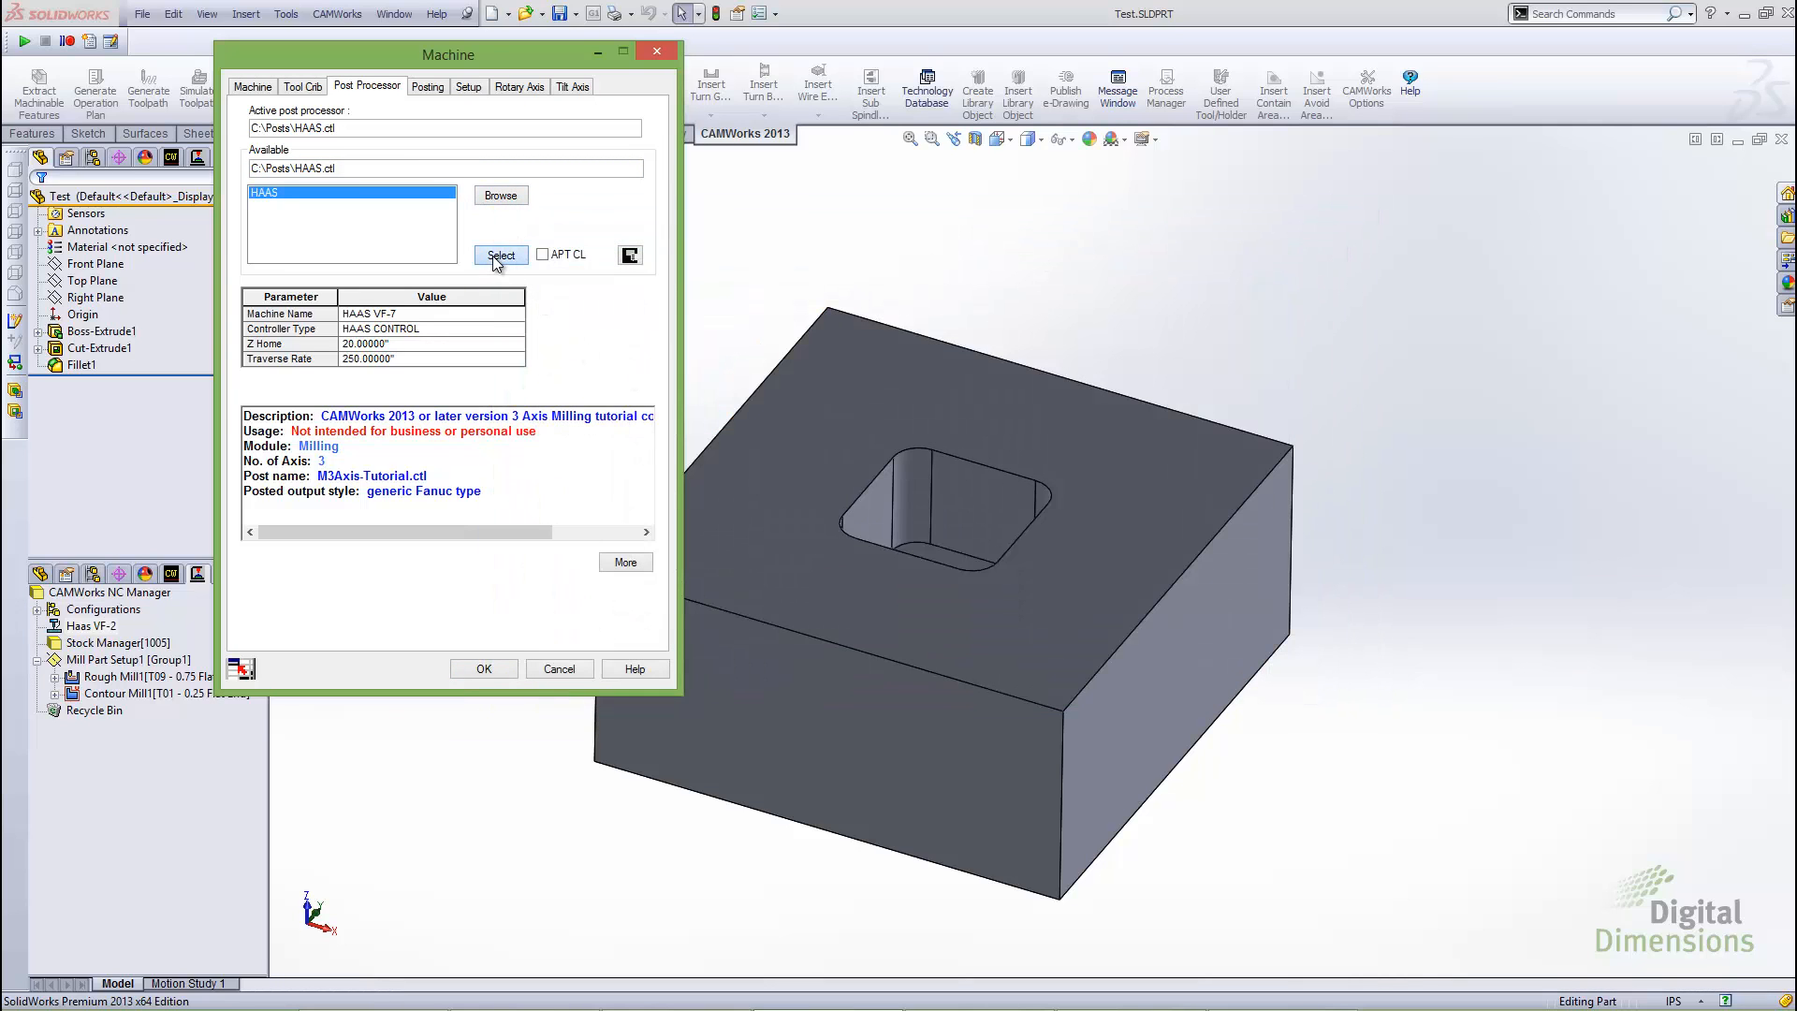
{"action": "left_click", "coordinate": [484, 669]}
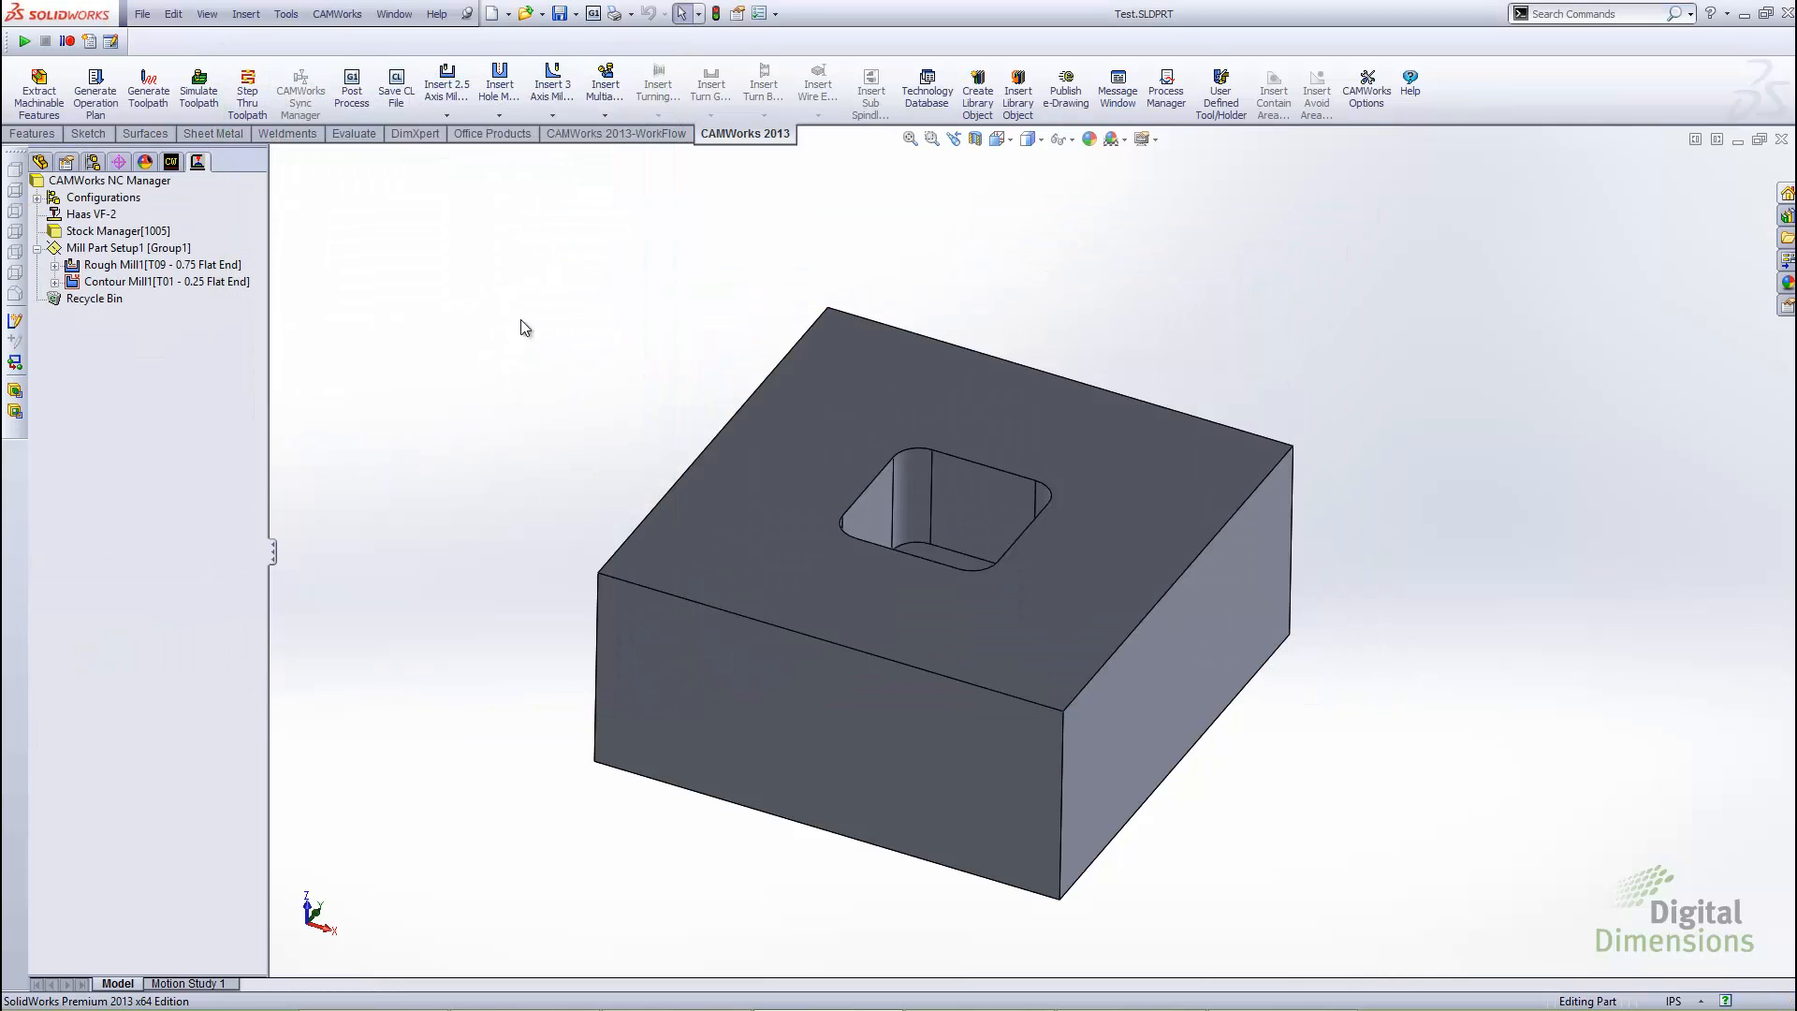
Post process the part with the recompiled post, overwriting Test.nc on the desktop, and generate the NC code
{"action": "left_click", "coordinate": [350, 98]}
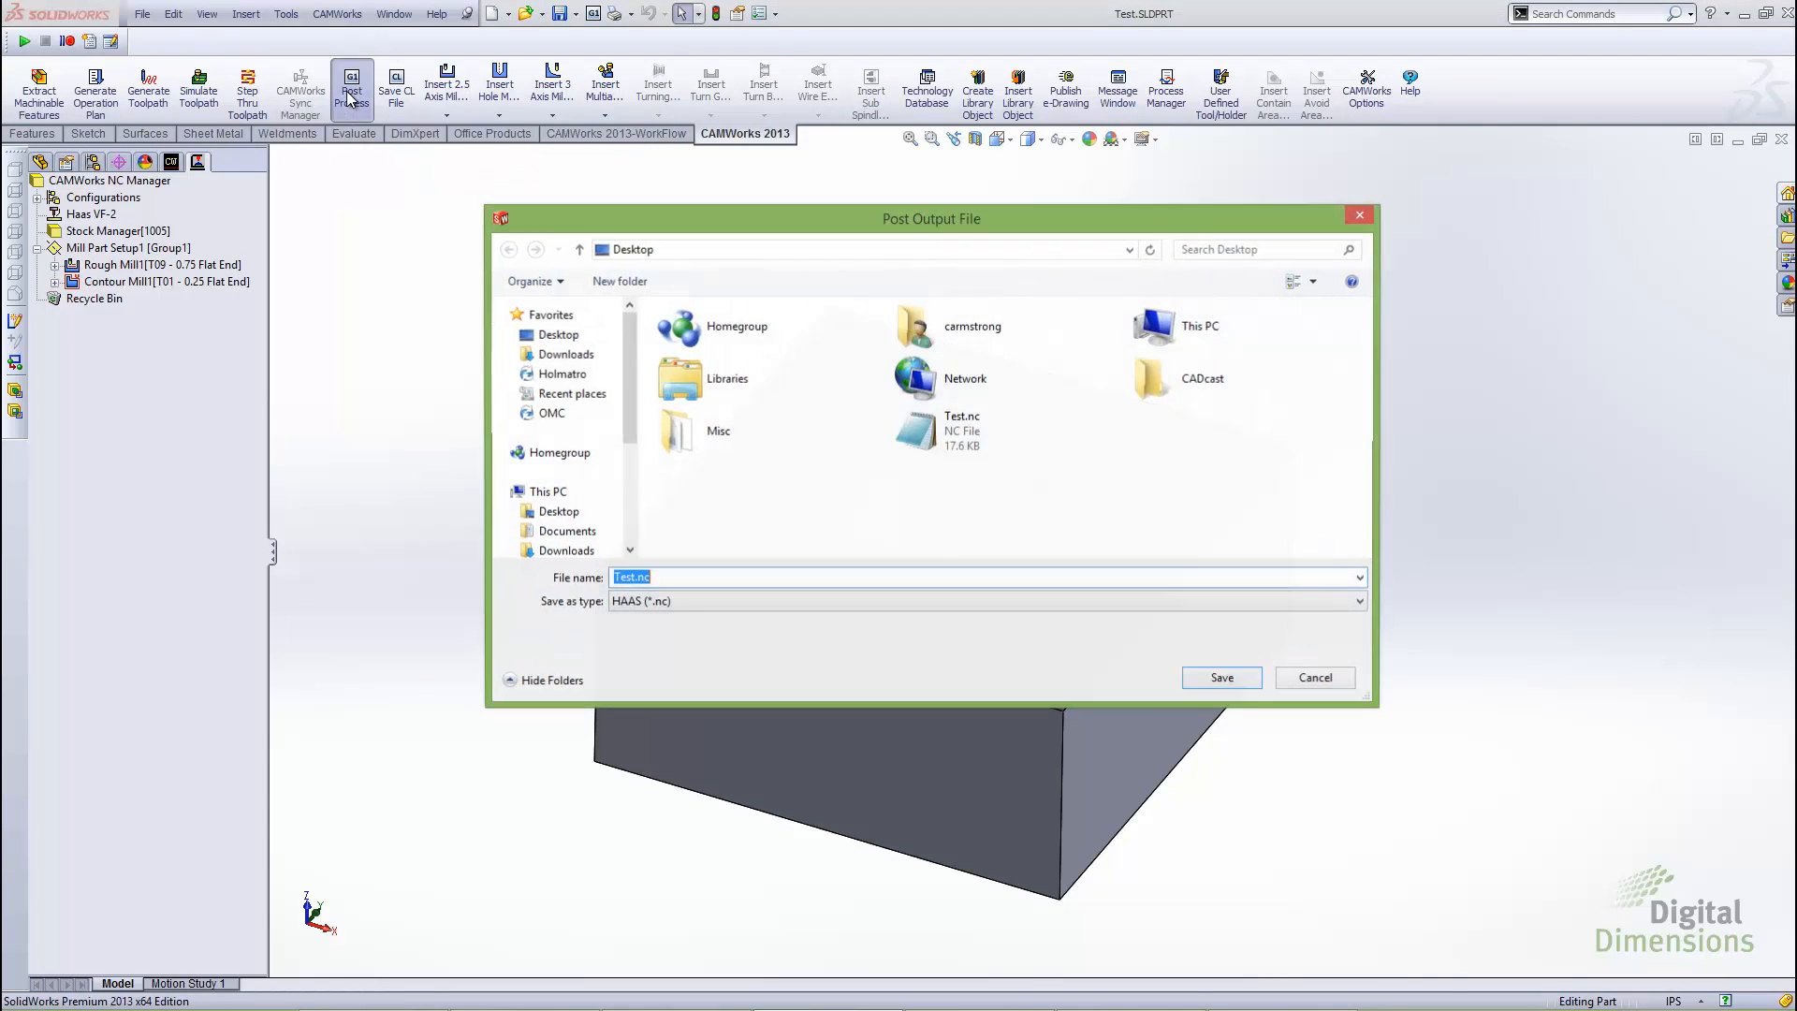
{"action": "left_click", "coordinate": [966, 440]}
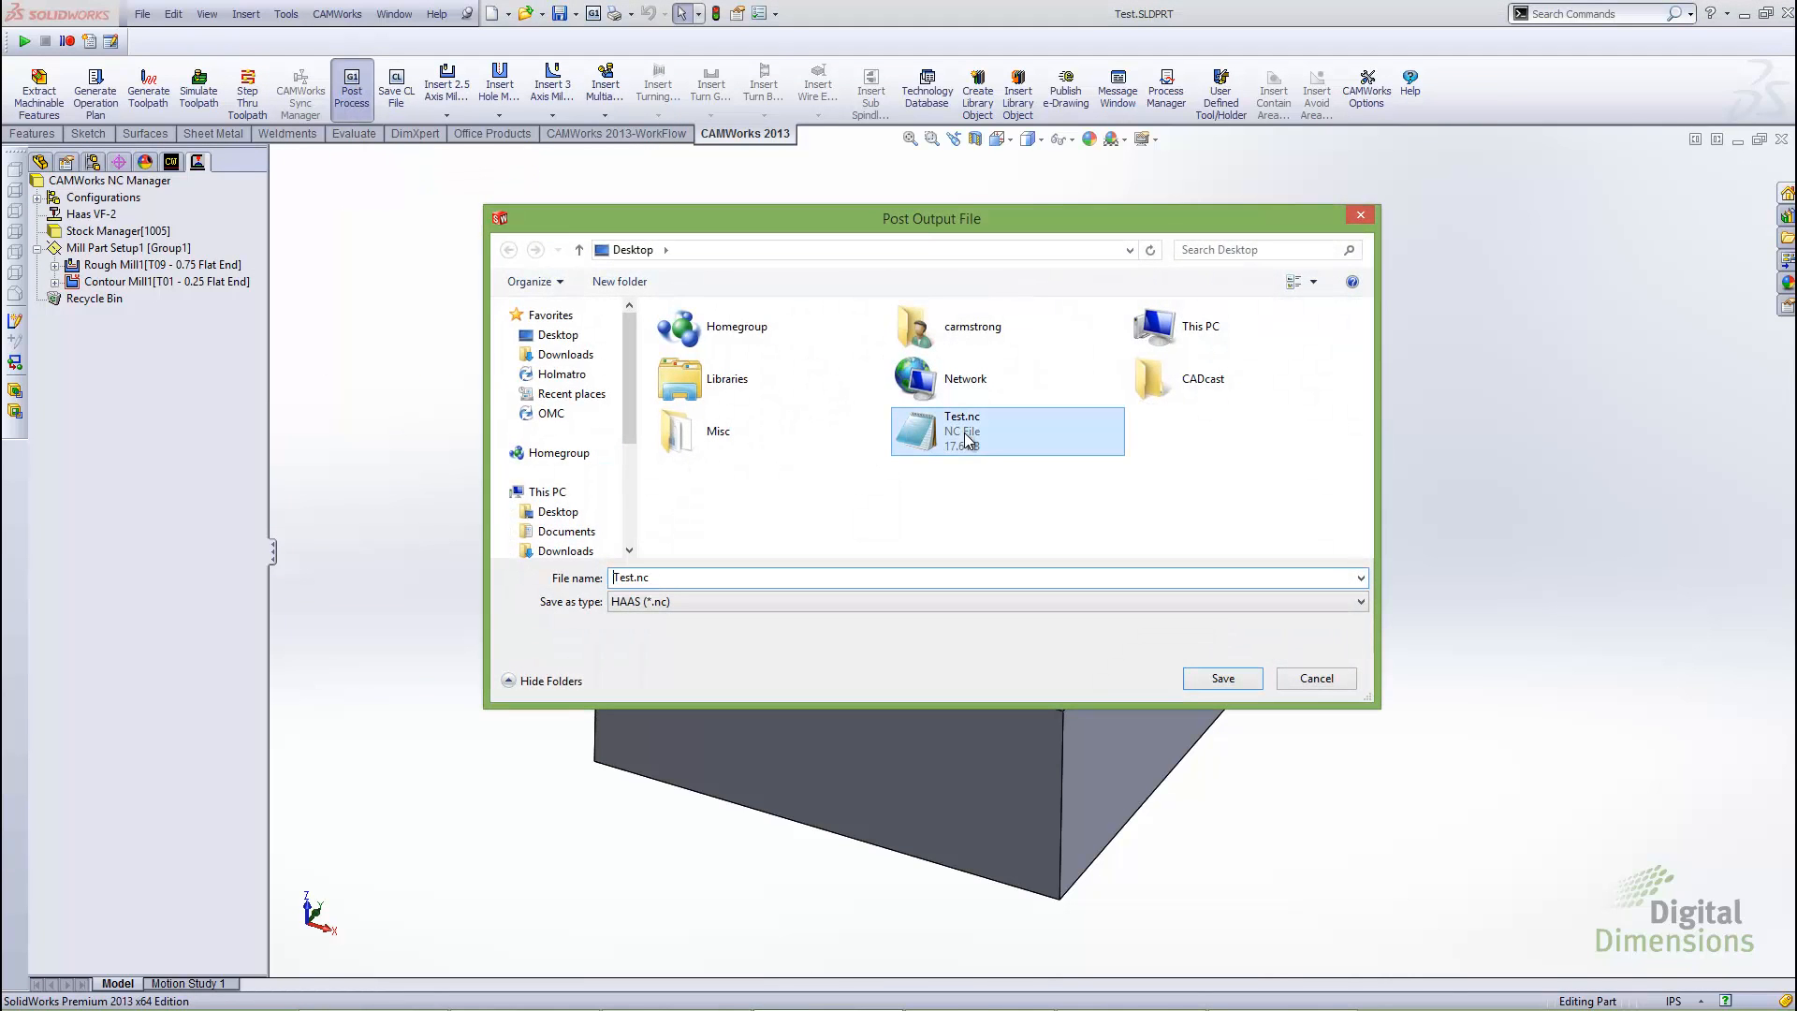
{"action": "left_click", "coordinate": [1240, 683]}
{"action": "key", "text": "Return"}
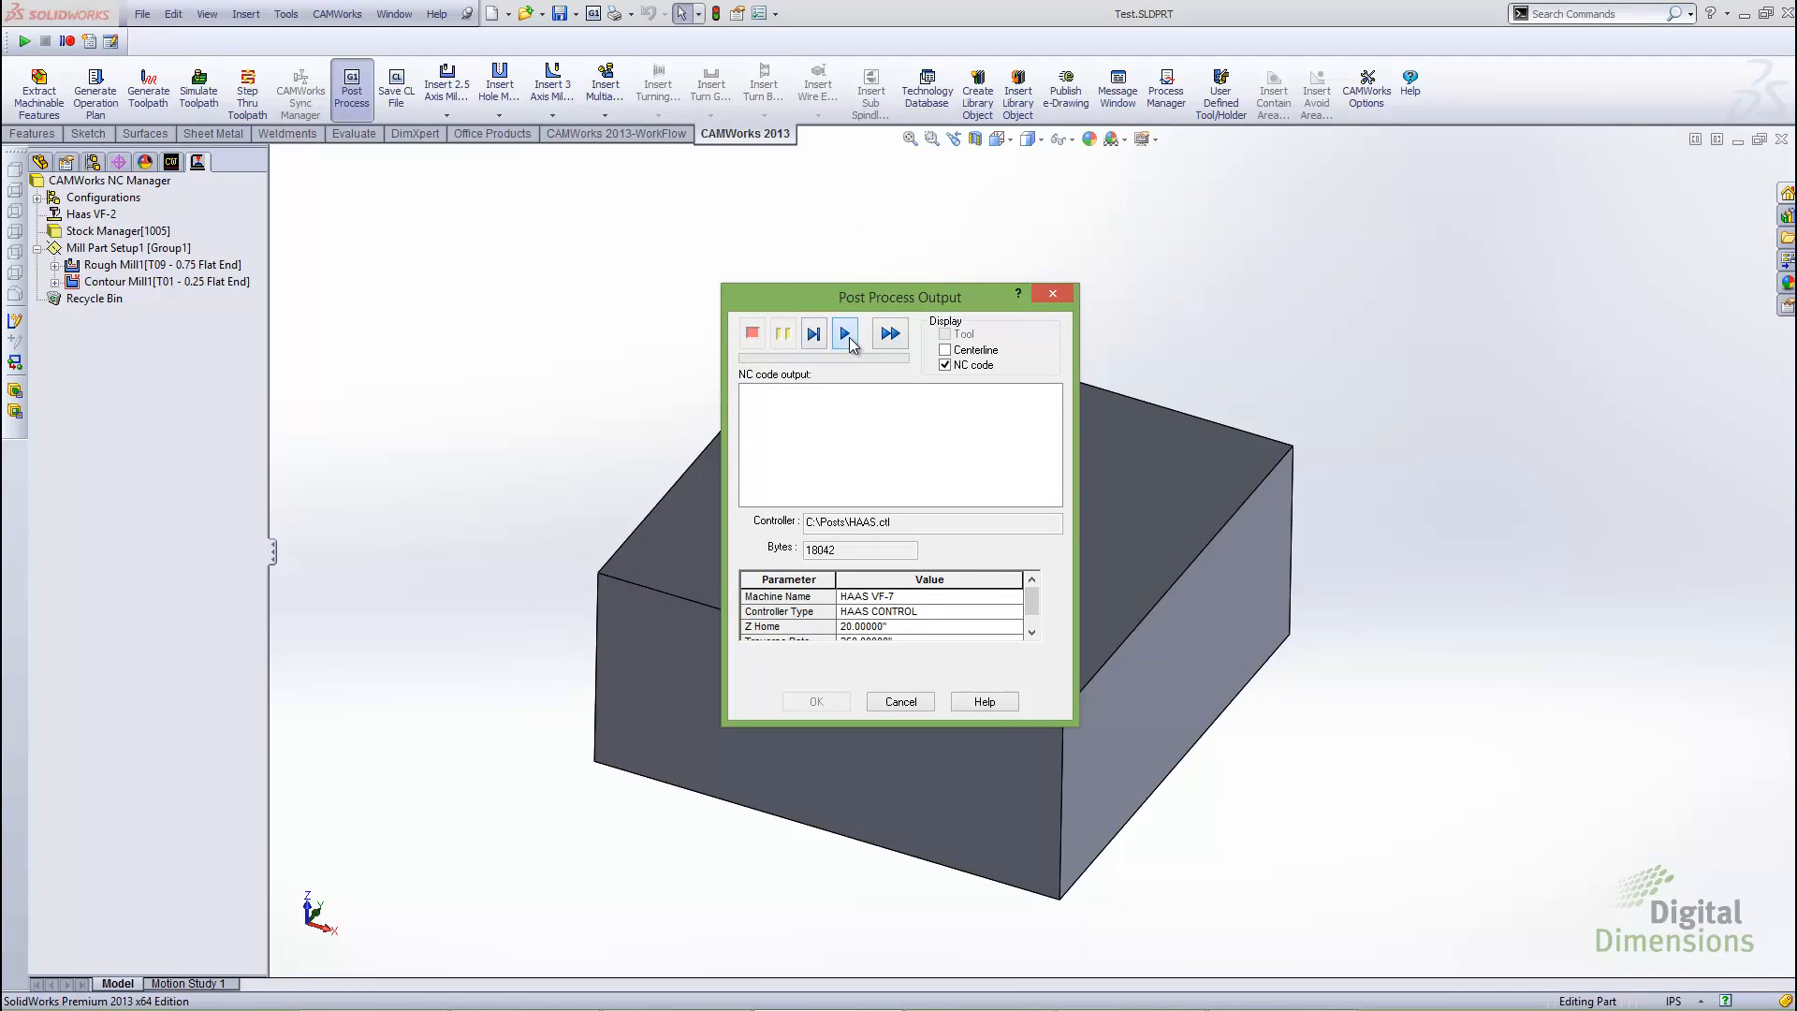
{"action": "left_click", "coordinate": [847, 335]}
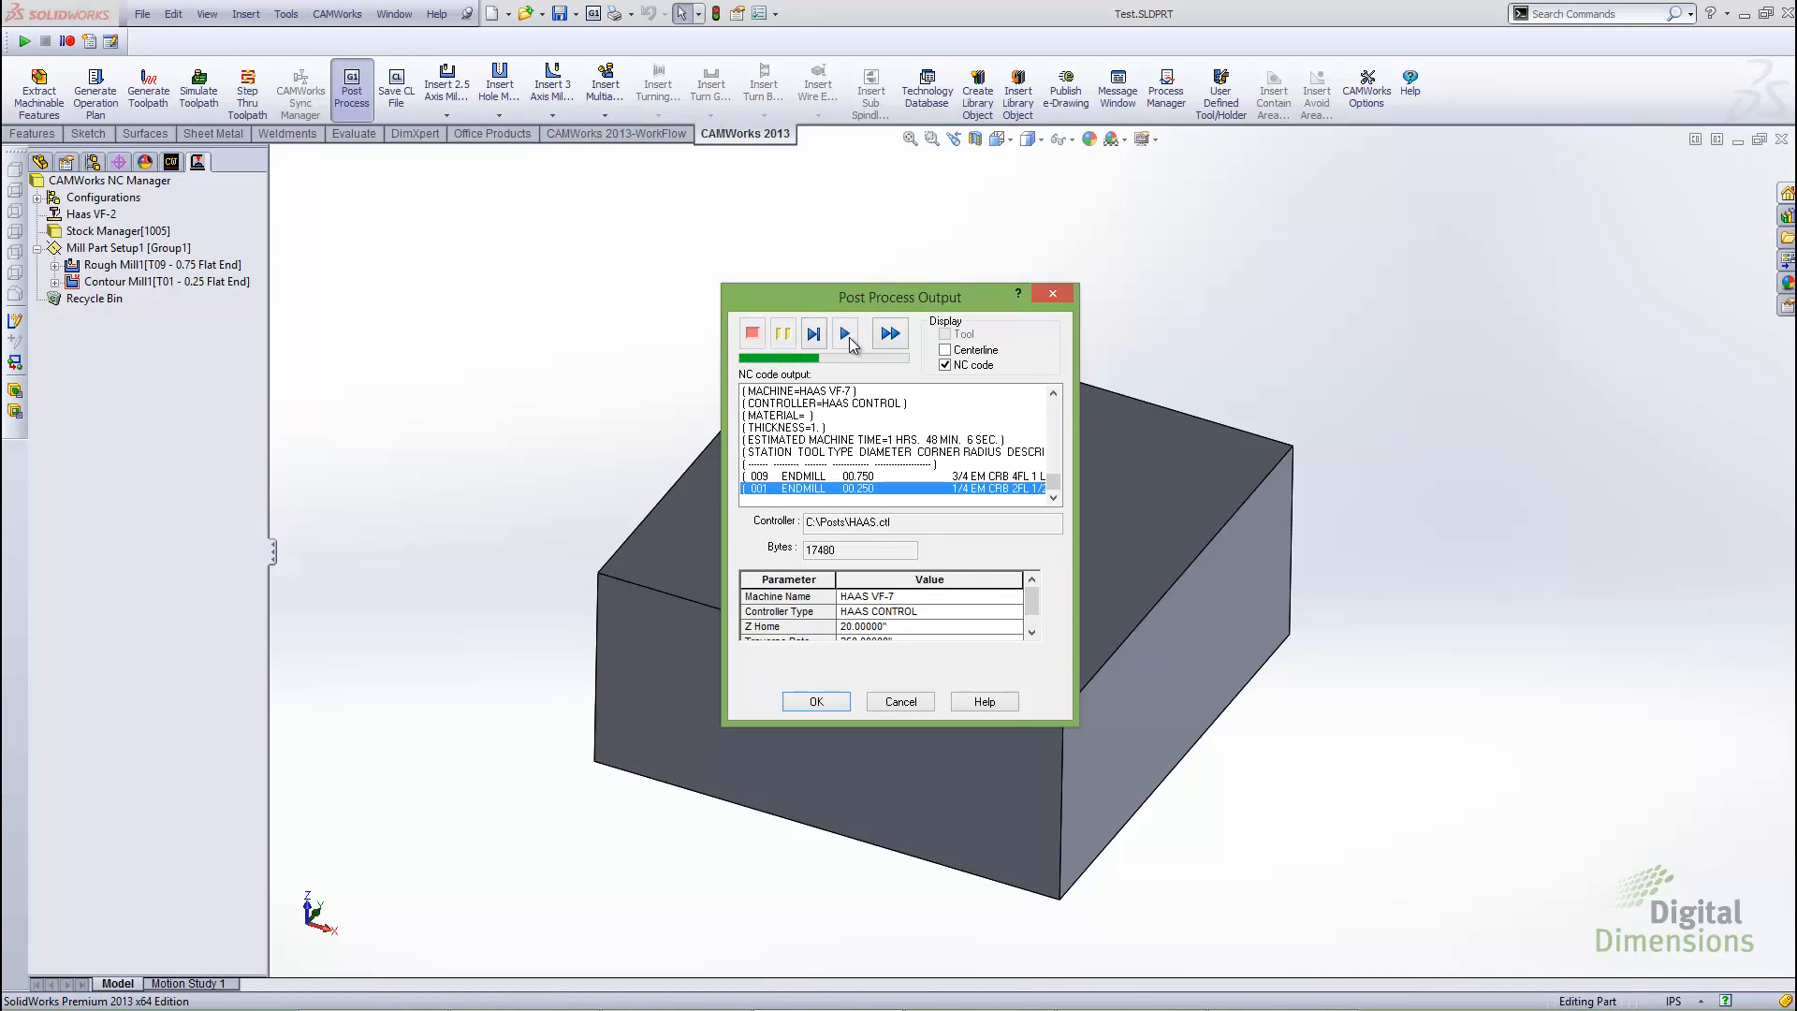
{"action": "left_click", "coordinate": [816, 702]}
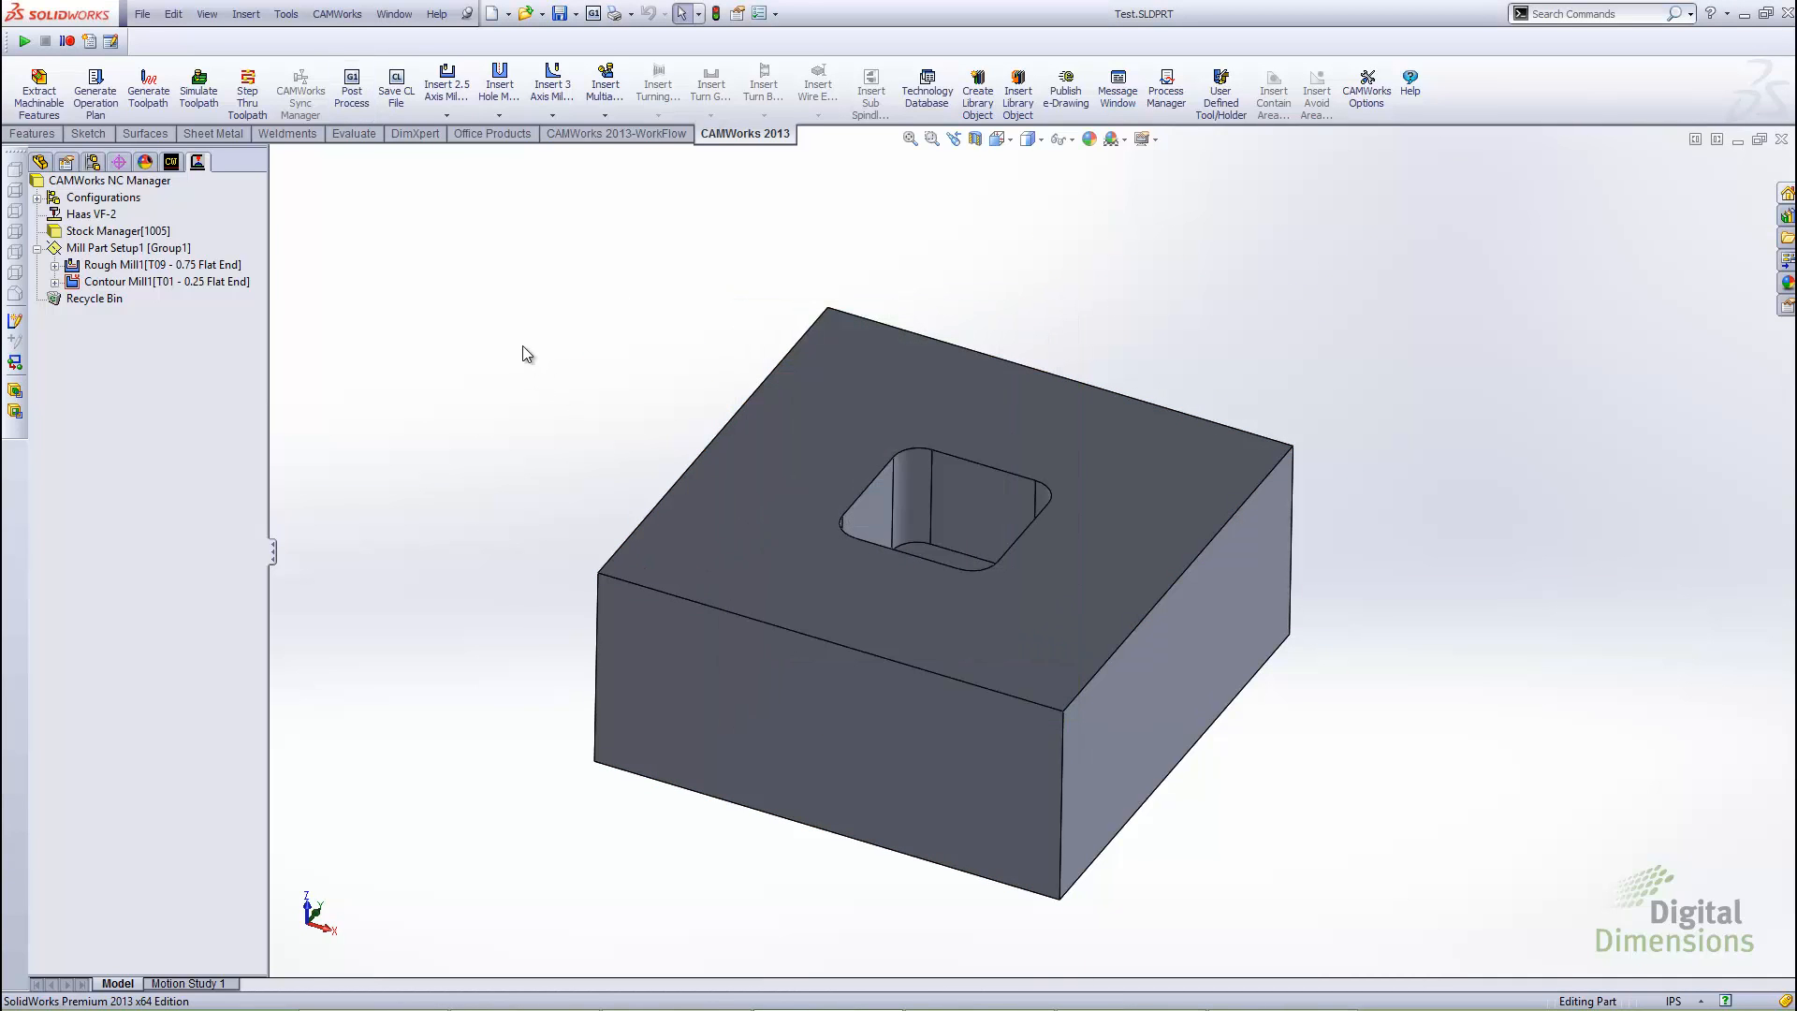
Open Test.nc from the desktop in a maximized Notepad window, examine the G-codes in lines N1, N7 and N26, and close it
{"action": "key", "text": "alt+Tab"}
{"action": "left_click", "coordinate": [638, 560]}
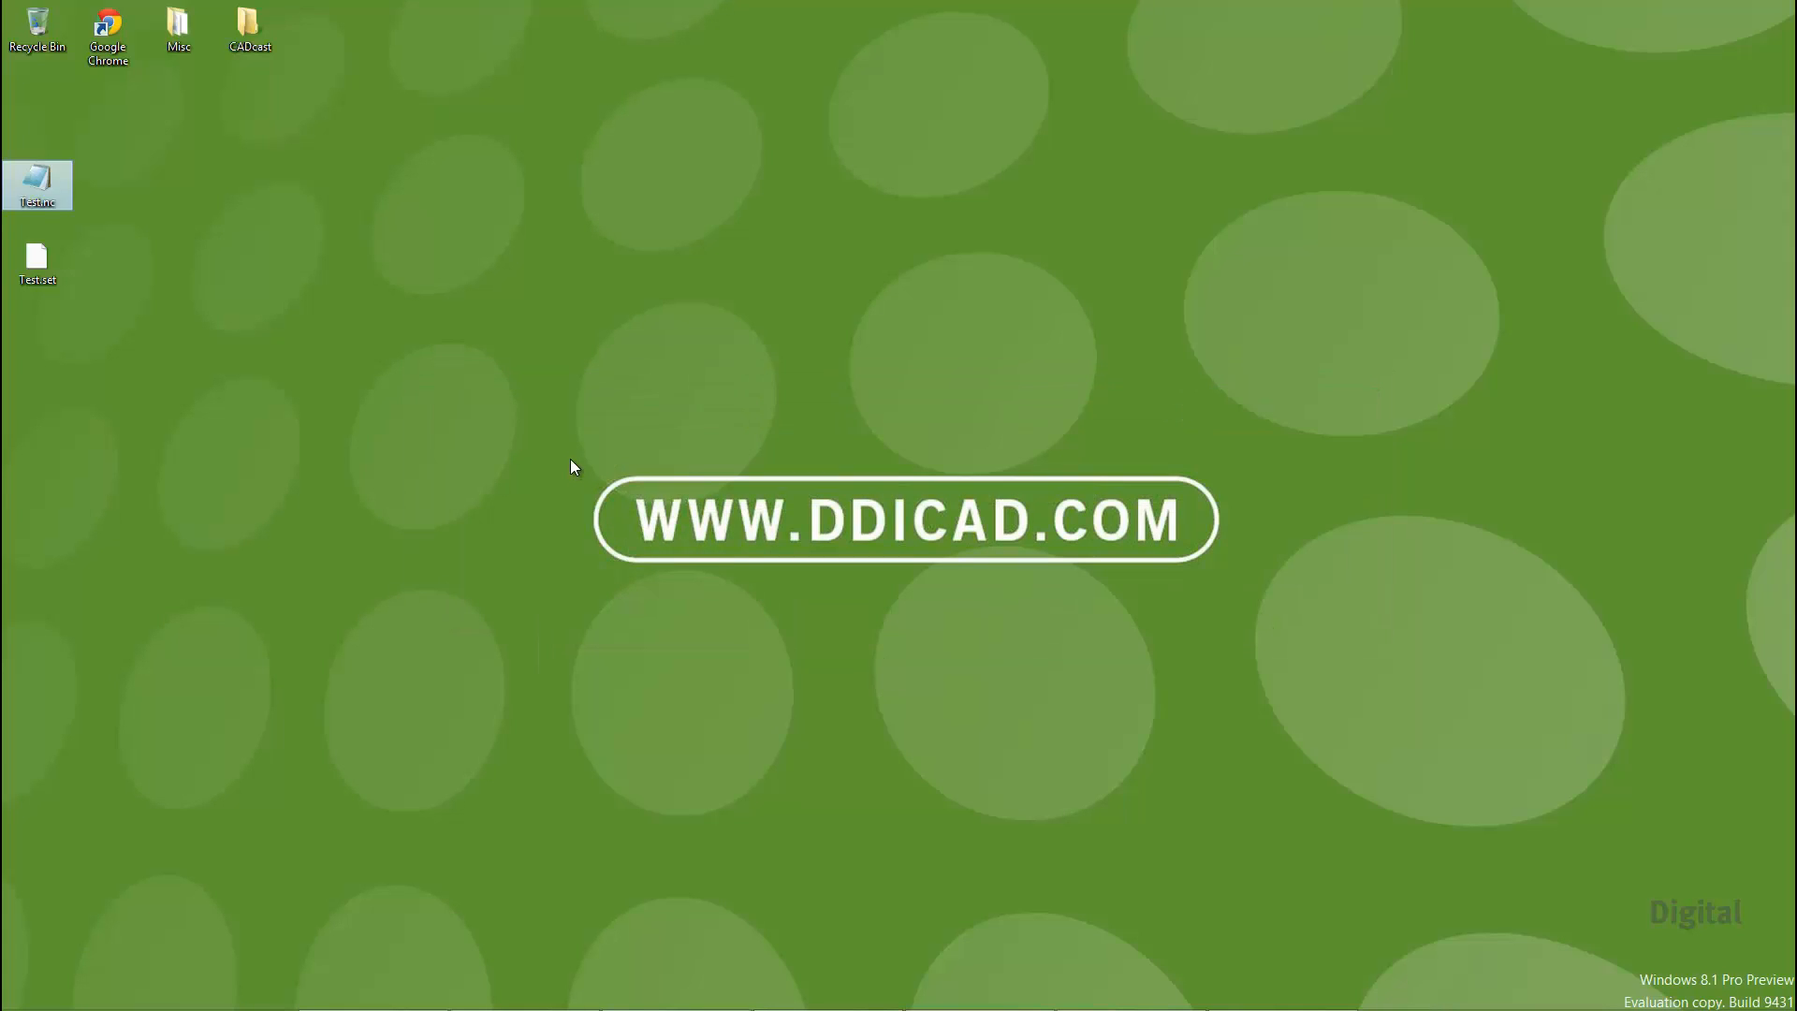
{"action": "key", "text": "Return"}
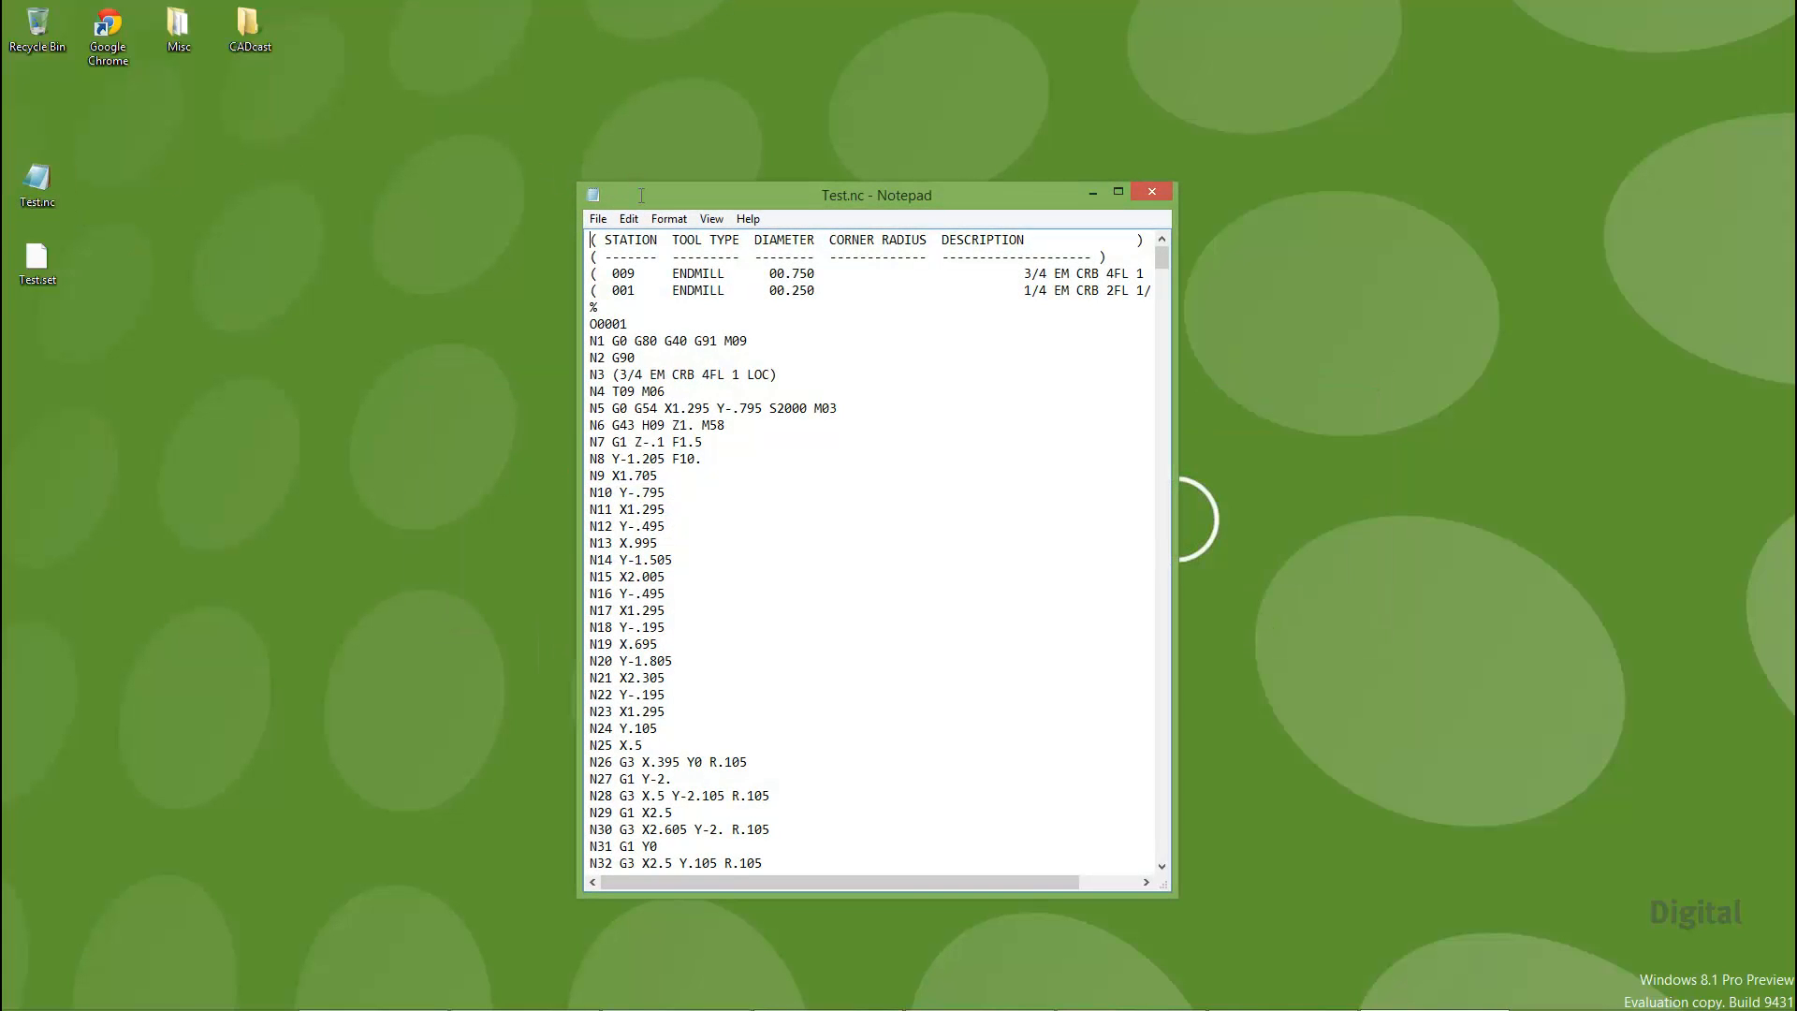
{"action": "double_click", "coordinate": [641, 195]}
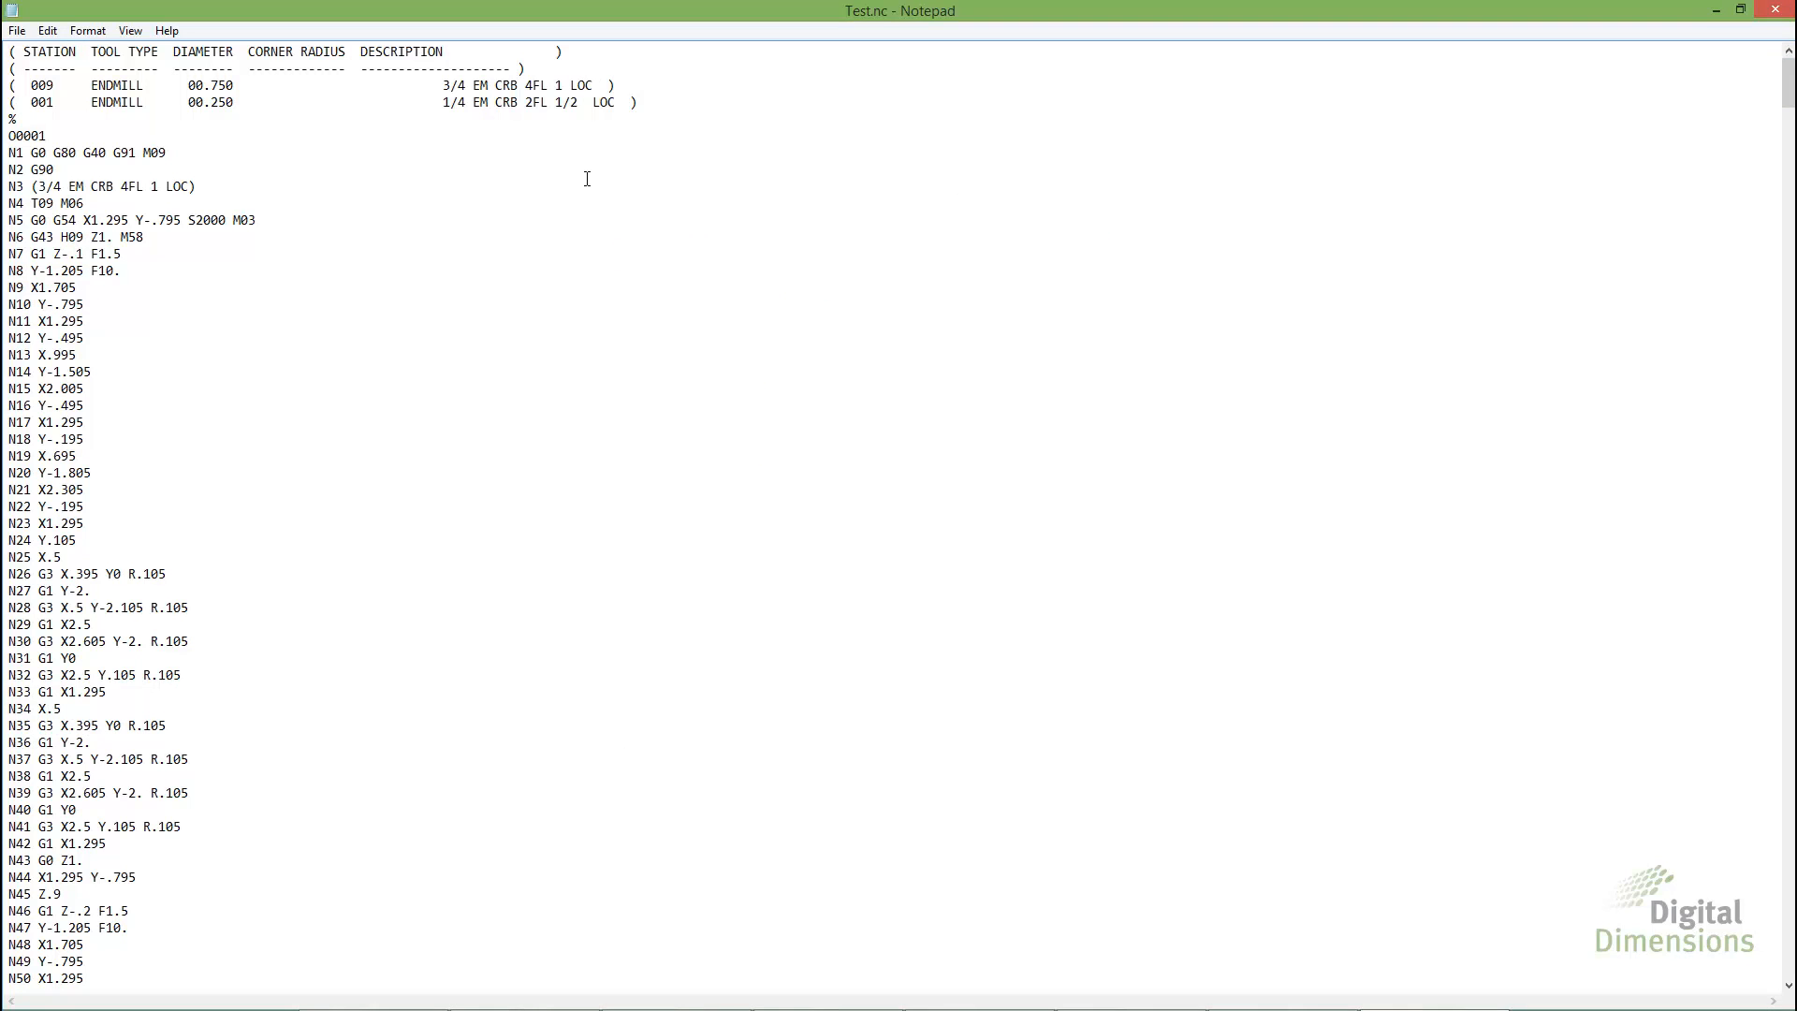
{"action": "double_click", "coordinate": [38, 153]}
{"action": "double_click", "coordinate": [39, 254]}
{"action": "double_click", "coordinate": [46, 574]}
{"action": "left_click", "coordinate": [1783, 8]}
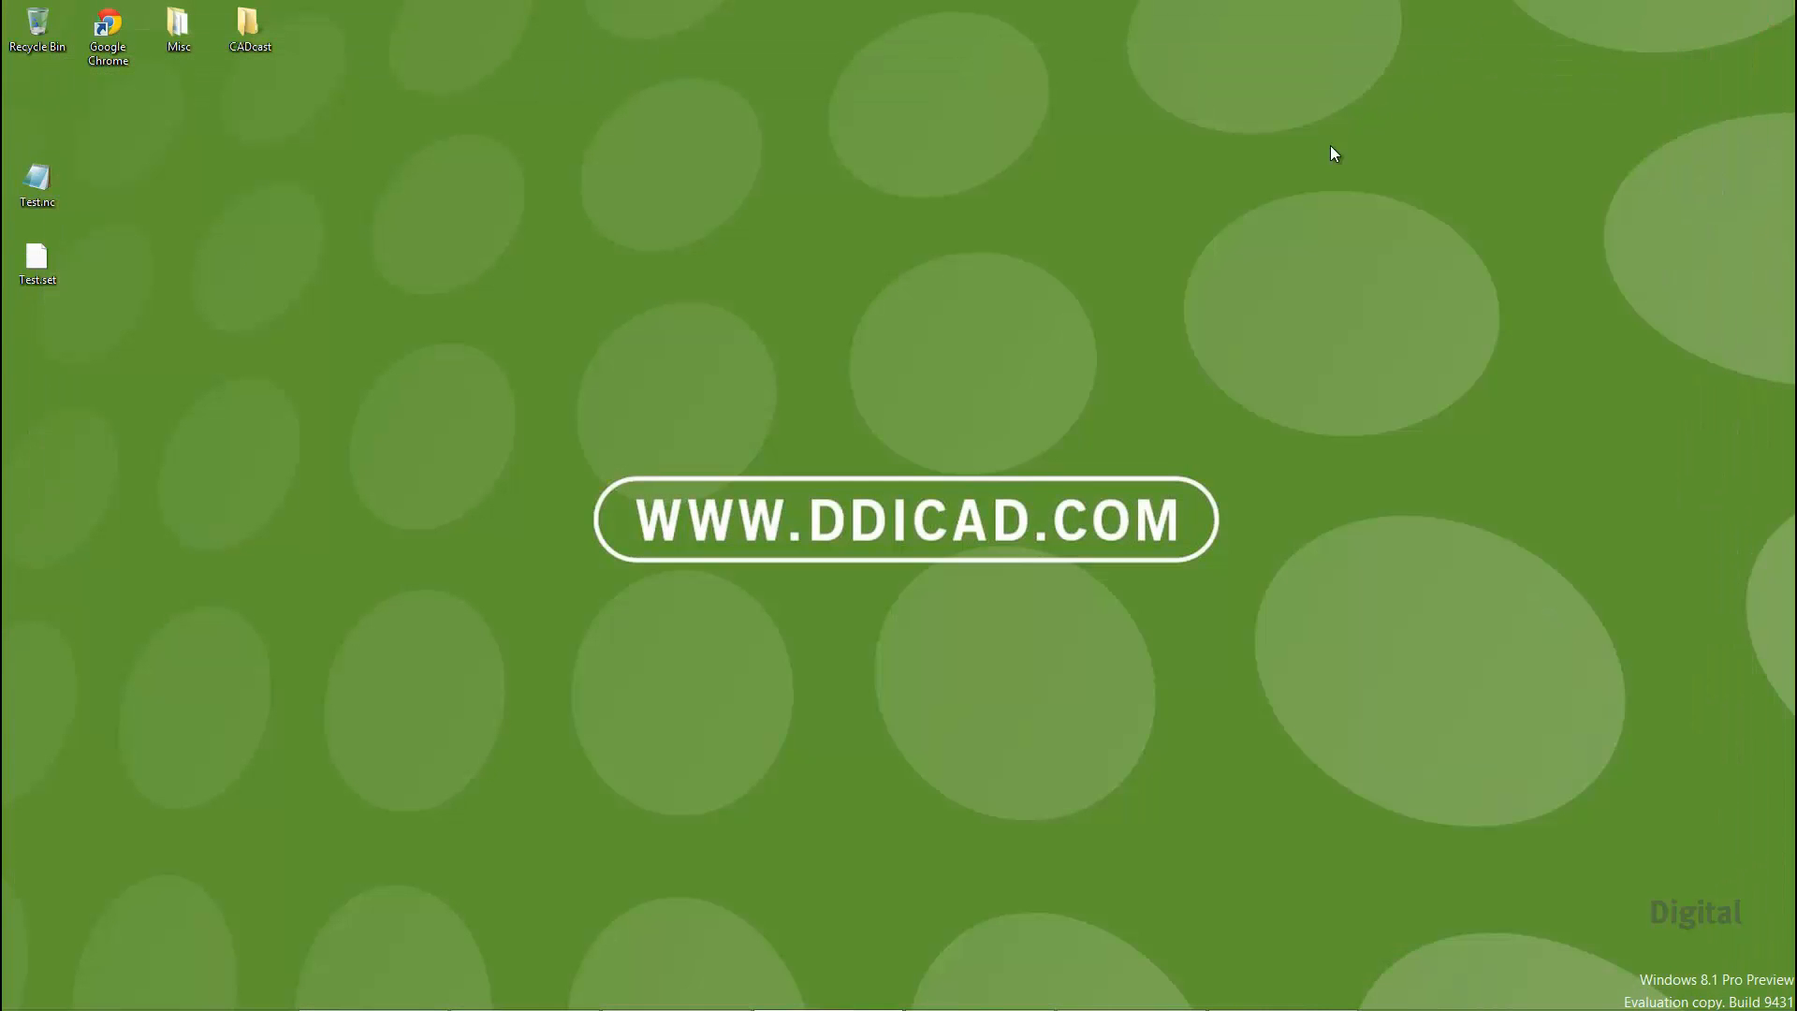